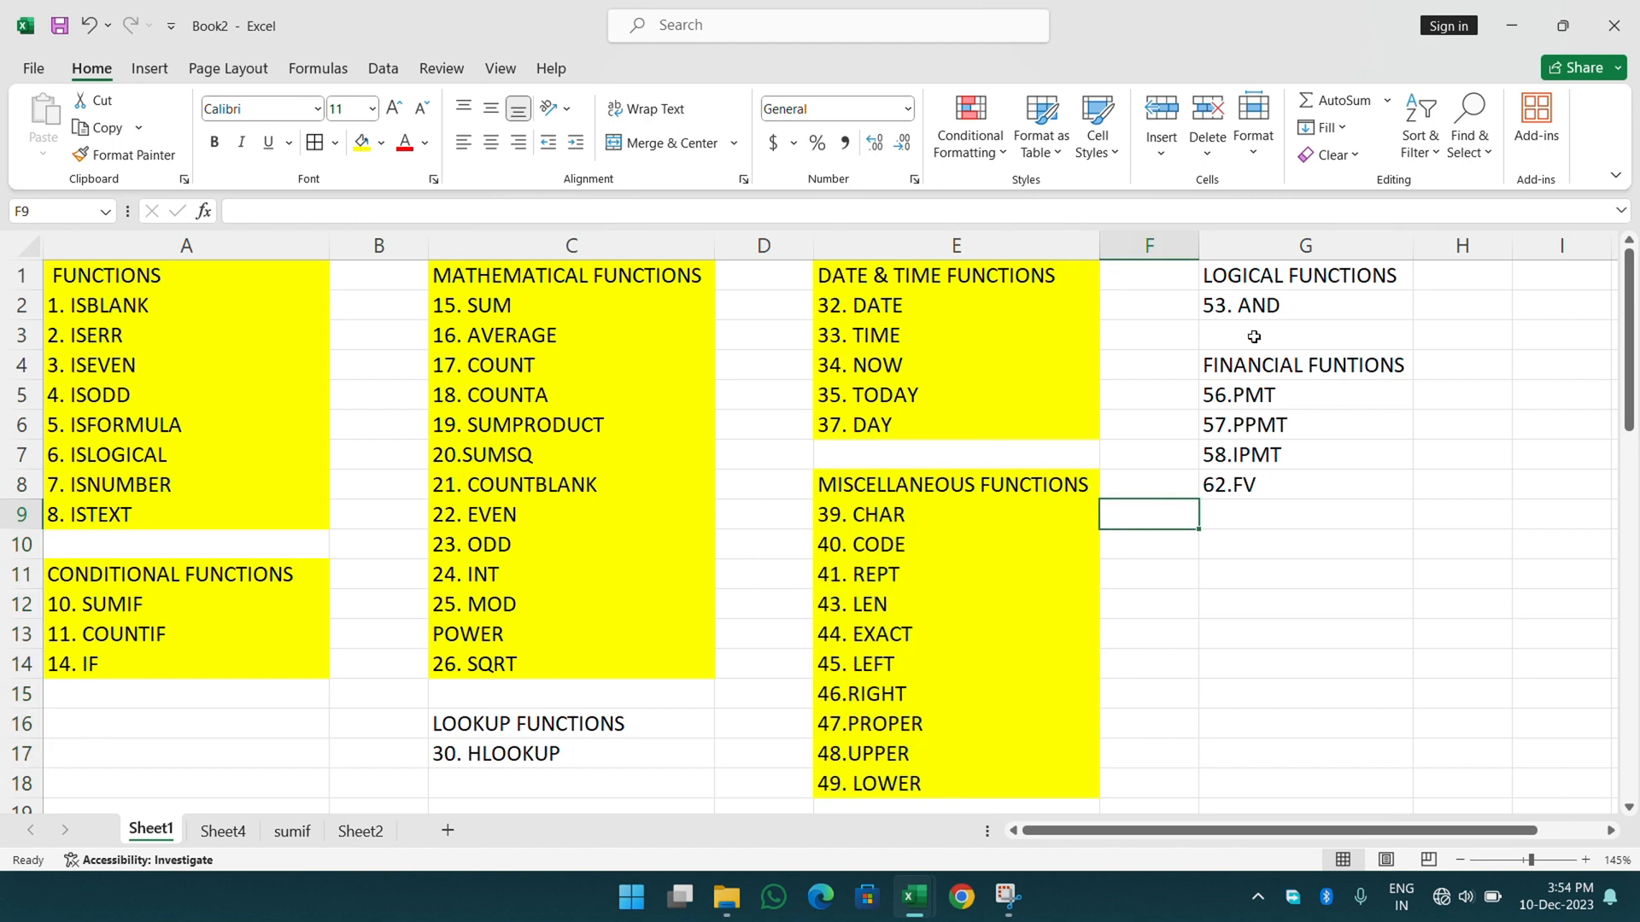
pyautogui.moveTo(1253, 275); pyautogui.dragTo(1251, 365)
pyautogui.click(1249, 306)
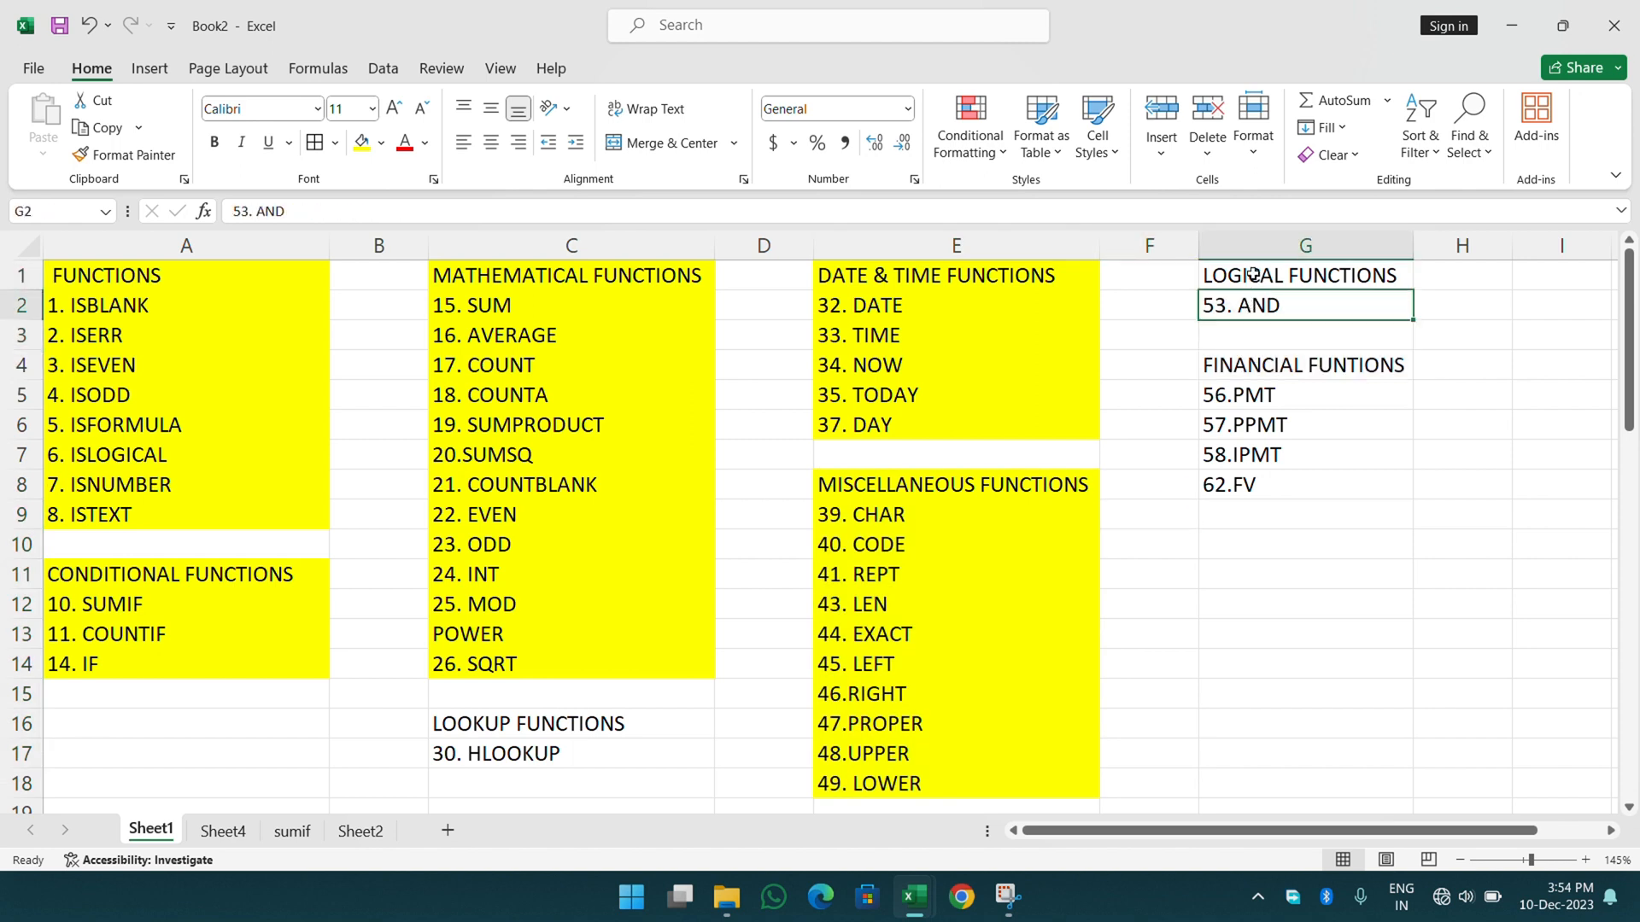
pyautogui.moveTo(1252, 274); pyautogui.dragTo(1248, 301)
pyautogui.click(1213, 549)
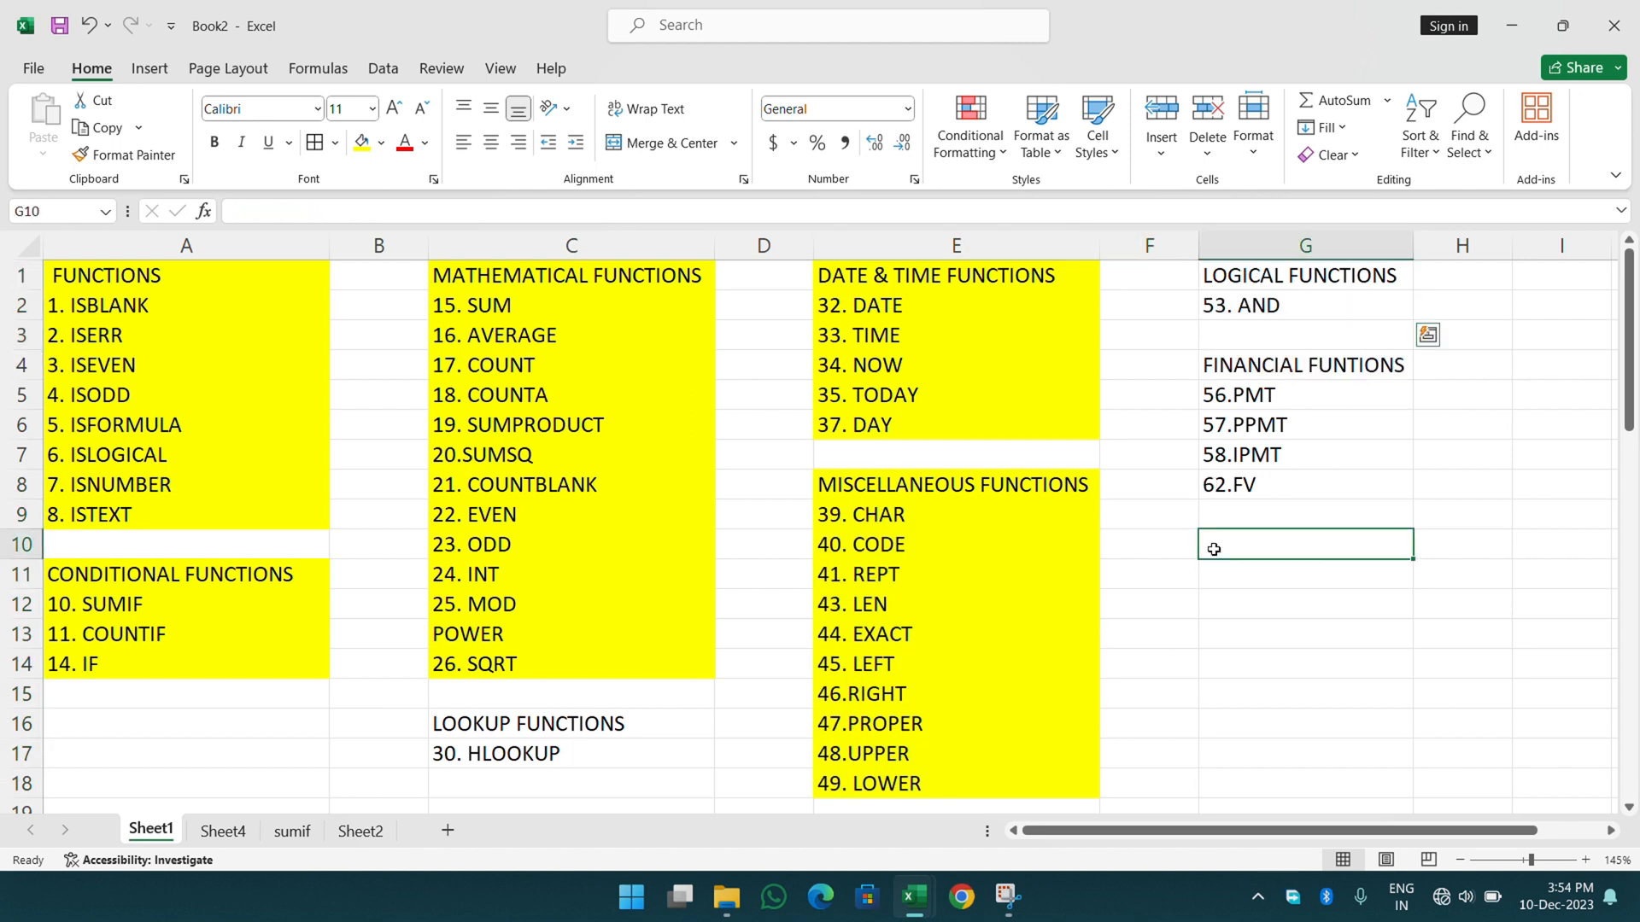
pyautogui.click(1310, 641)
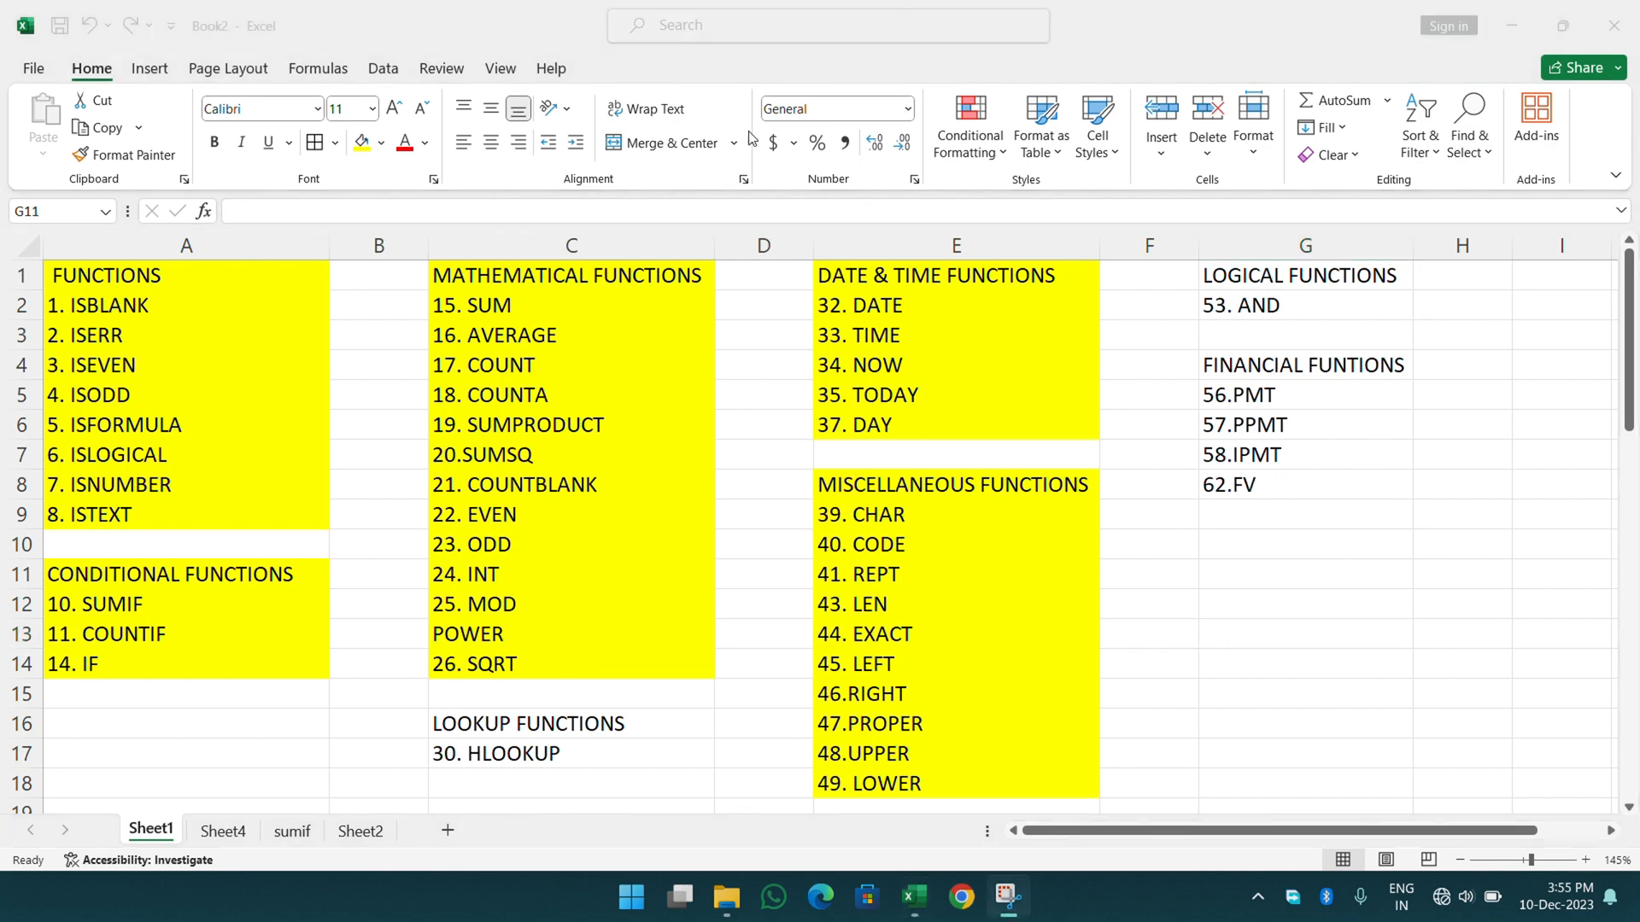
# - Enter the formula =AND(25>20,10>3) in cell G11
pyautogui.click(1256, 577)
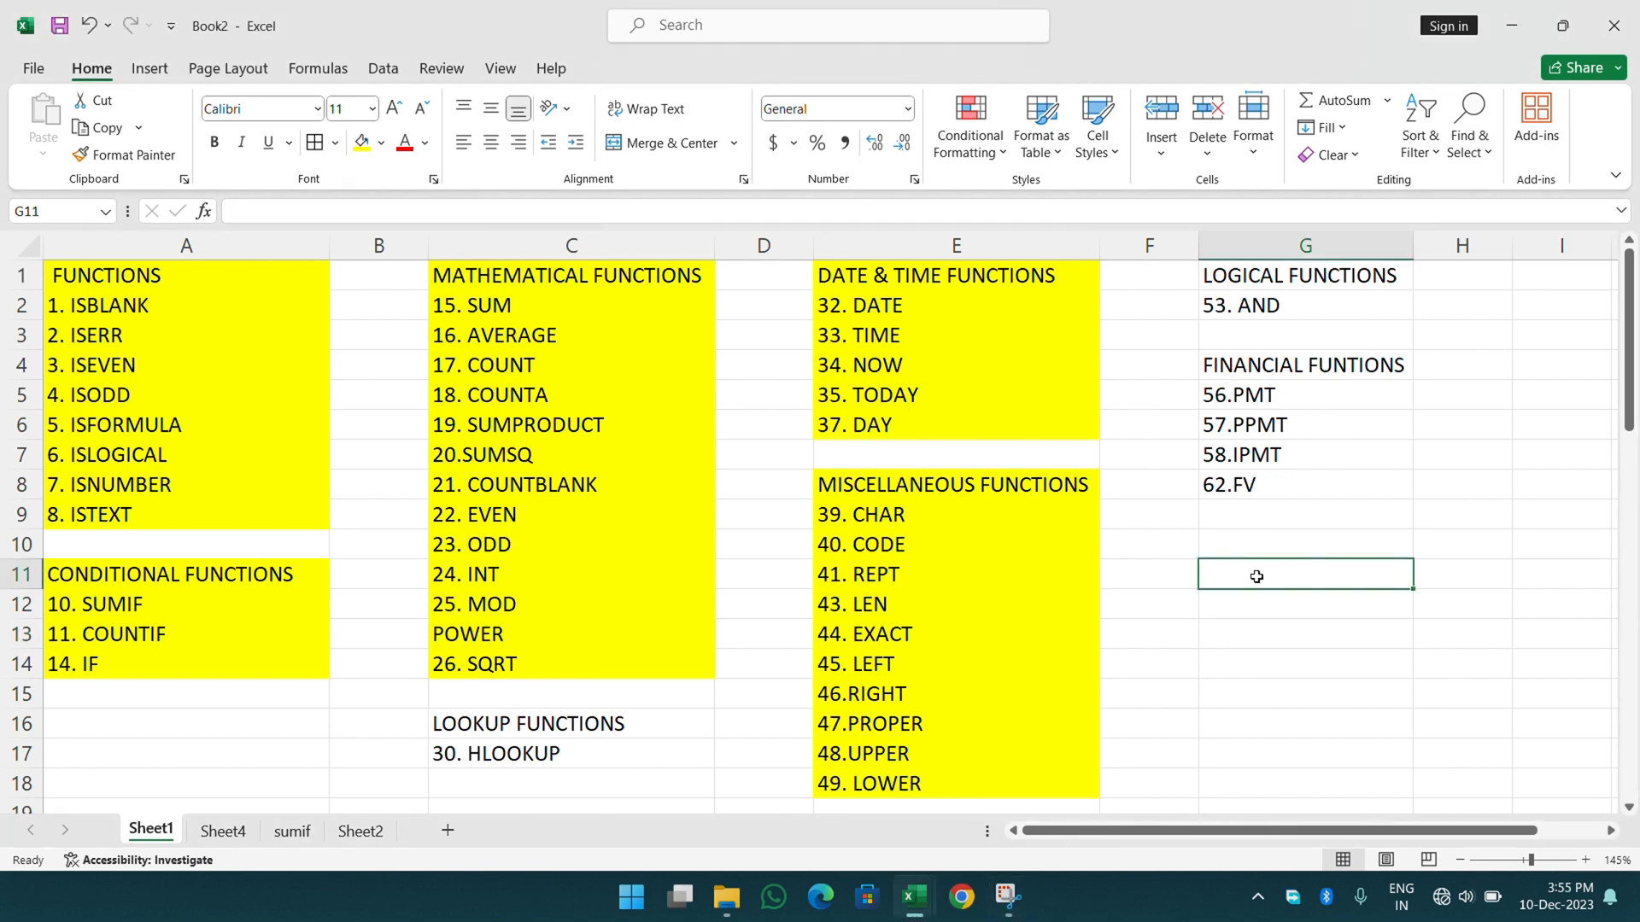
pyautogui.write('=and')
pyautogui.press('Tab')
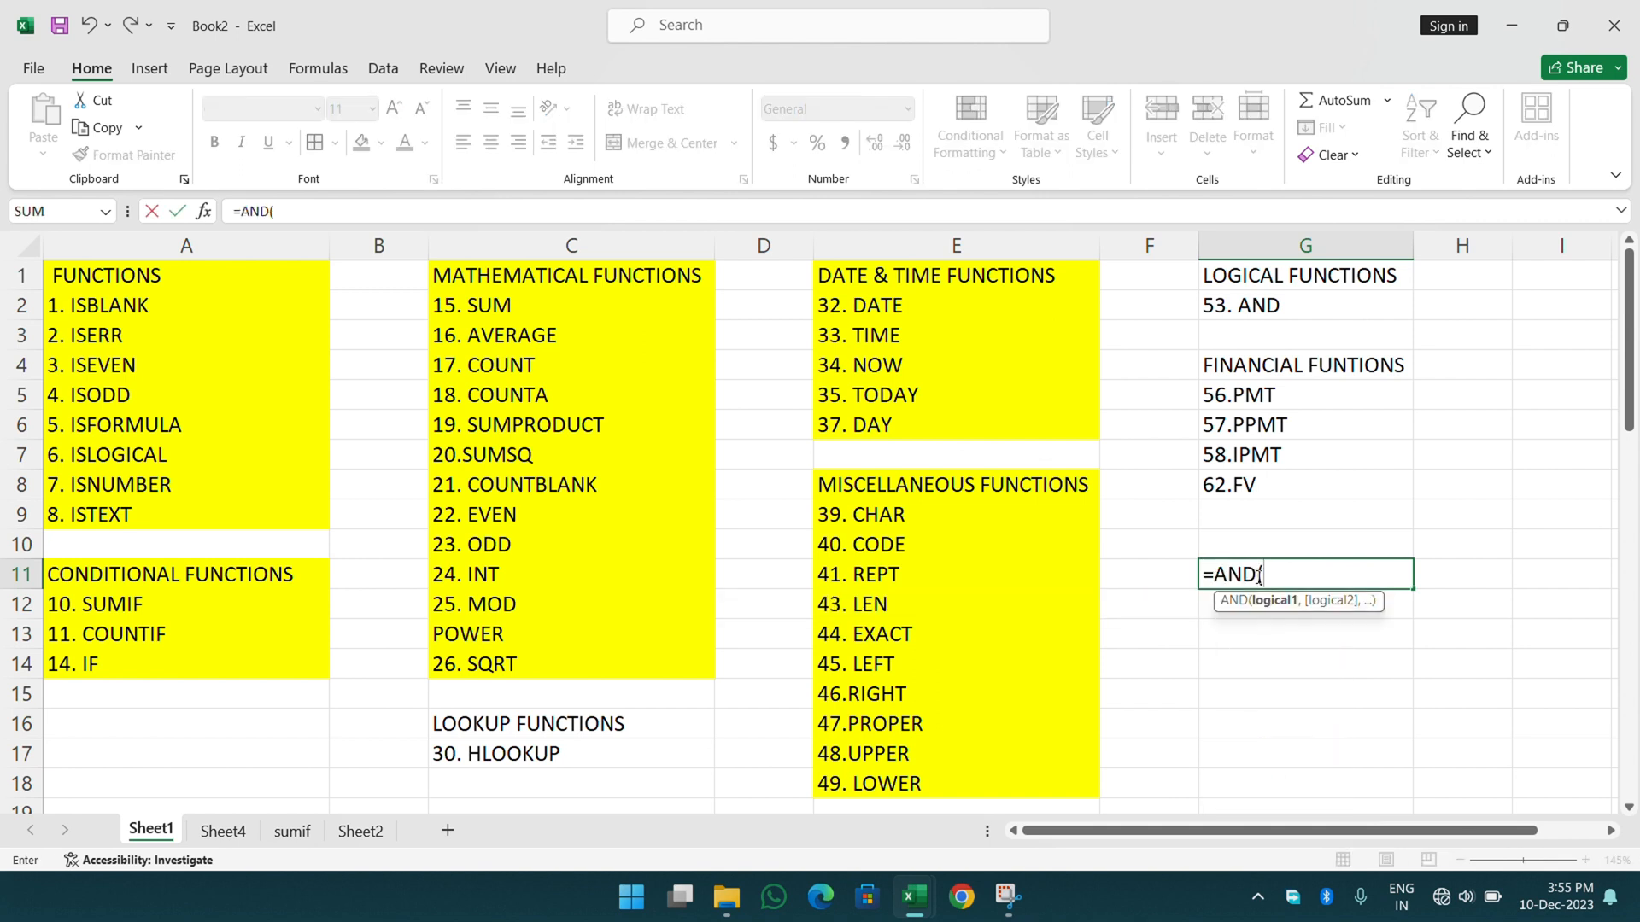
pyautogui.write('25>20,')
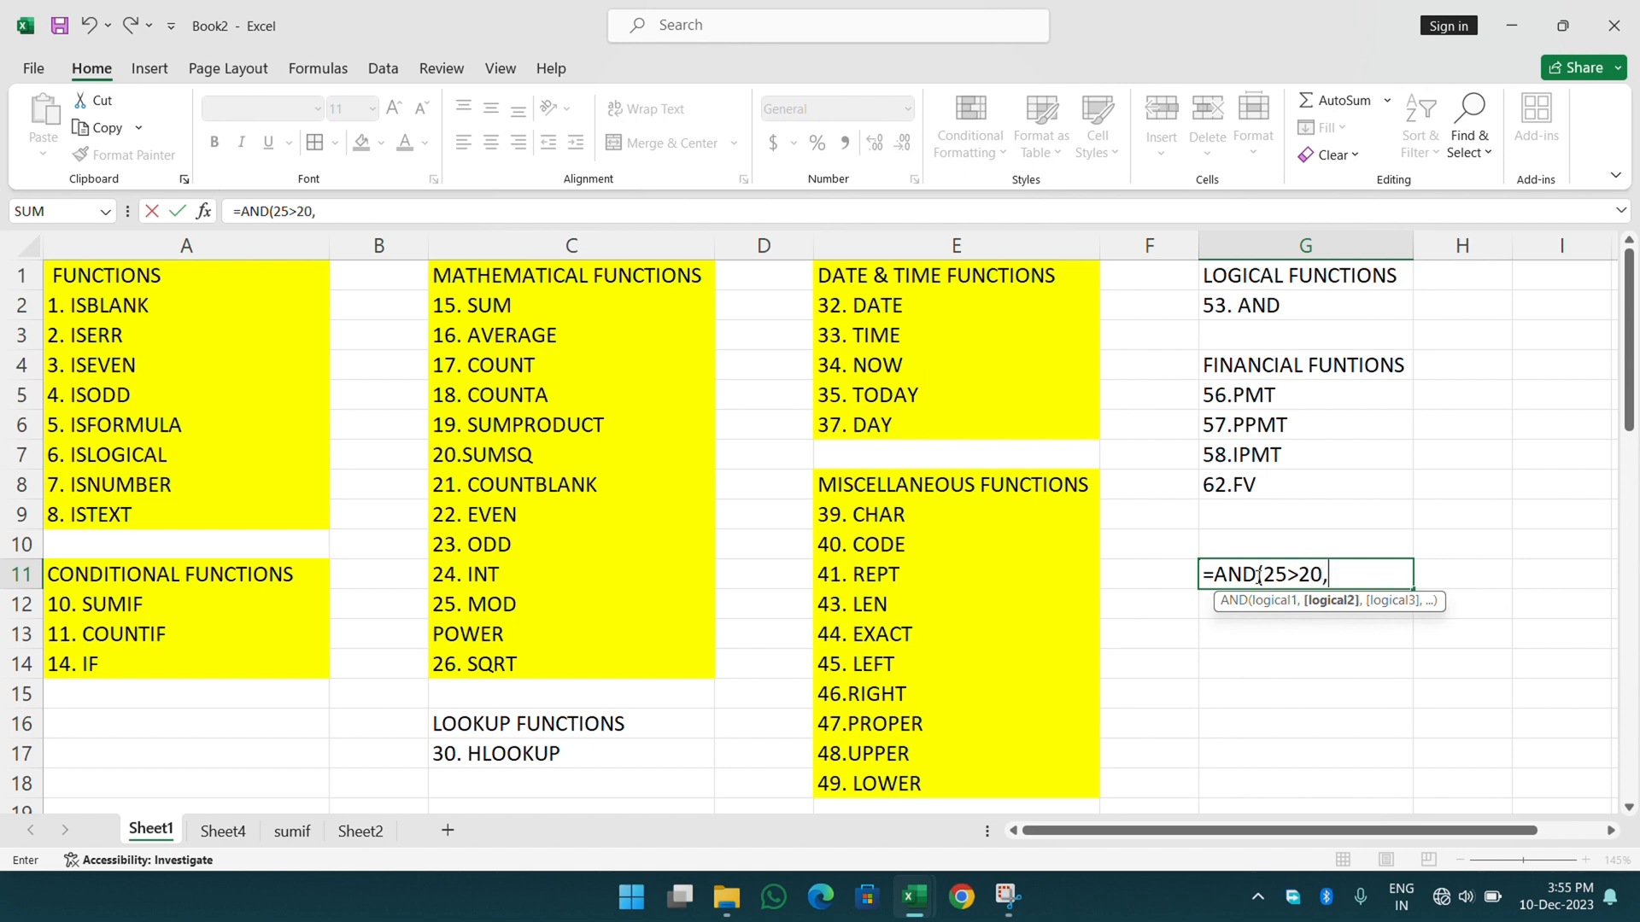
pyautogui.write('10>3)')
pyautogui.press('Return')
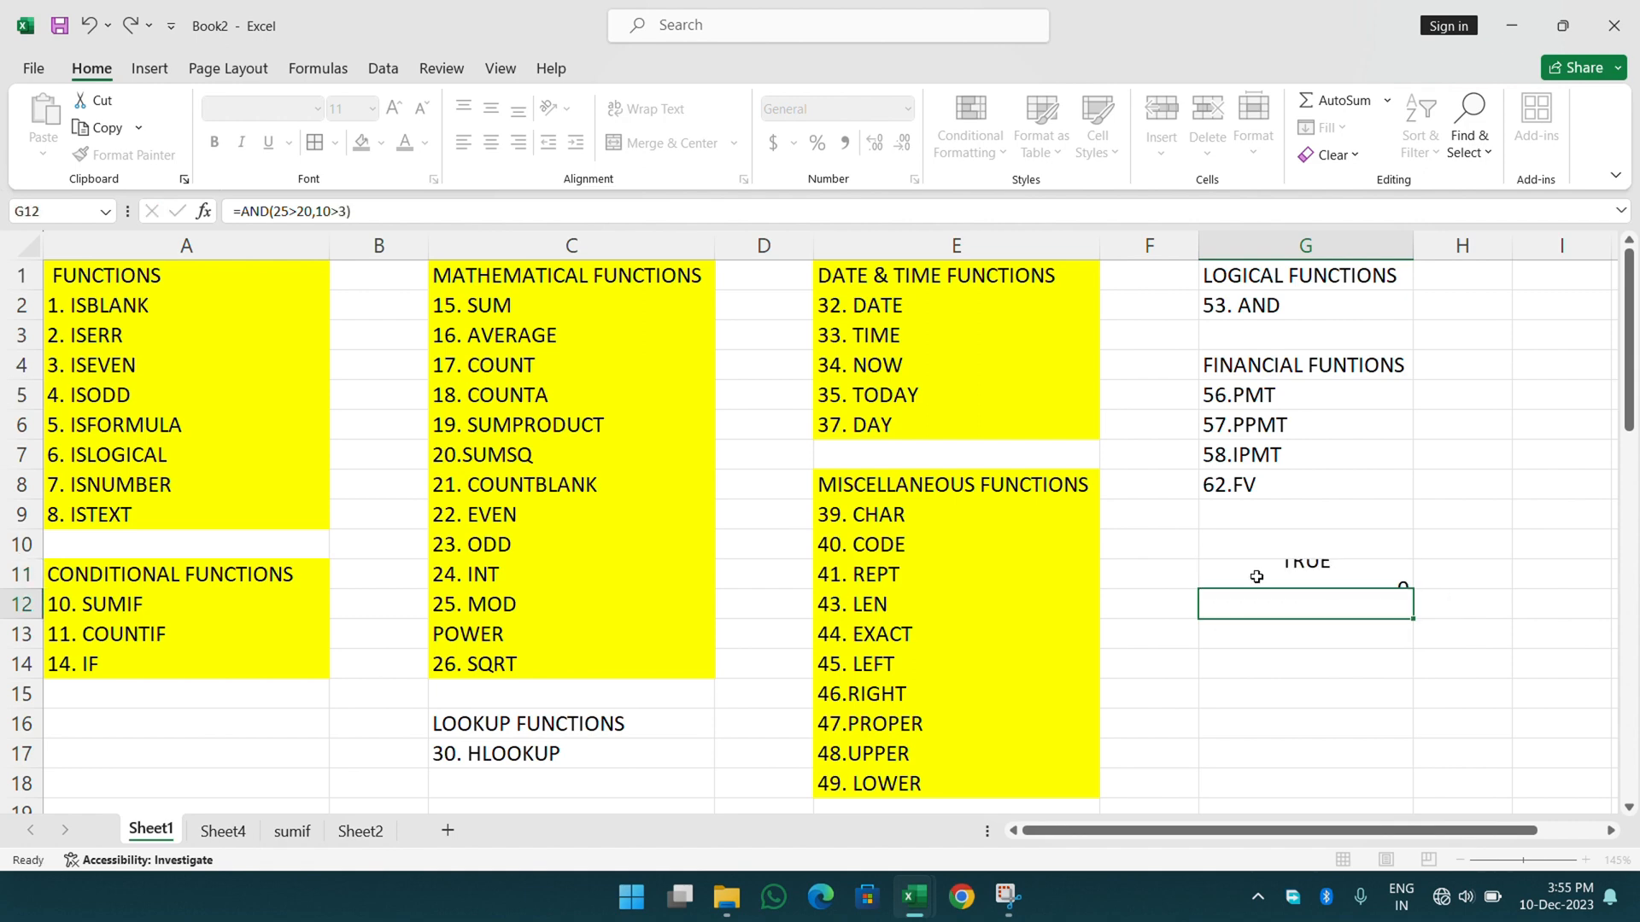
# - Edit the AND formula in G11 so that its second condition is 10>30
pyautogui.click(1257, 577)
pyautogui.press('F2')
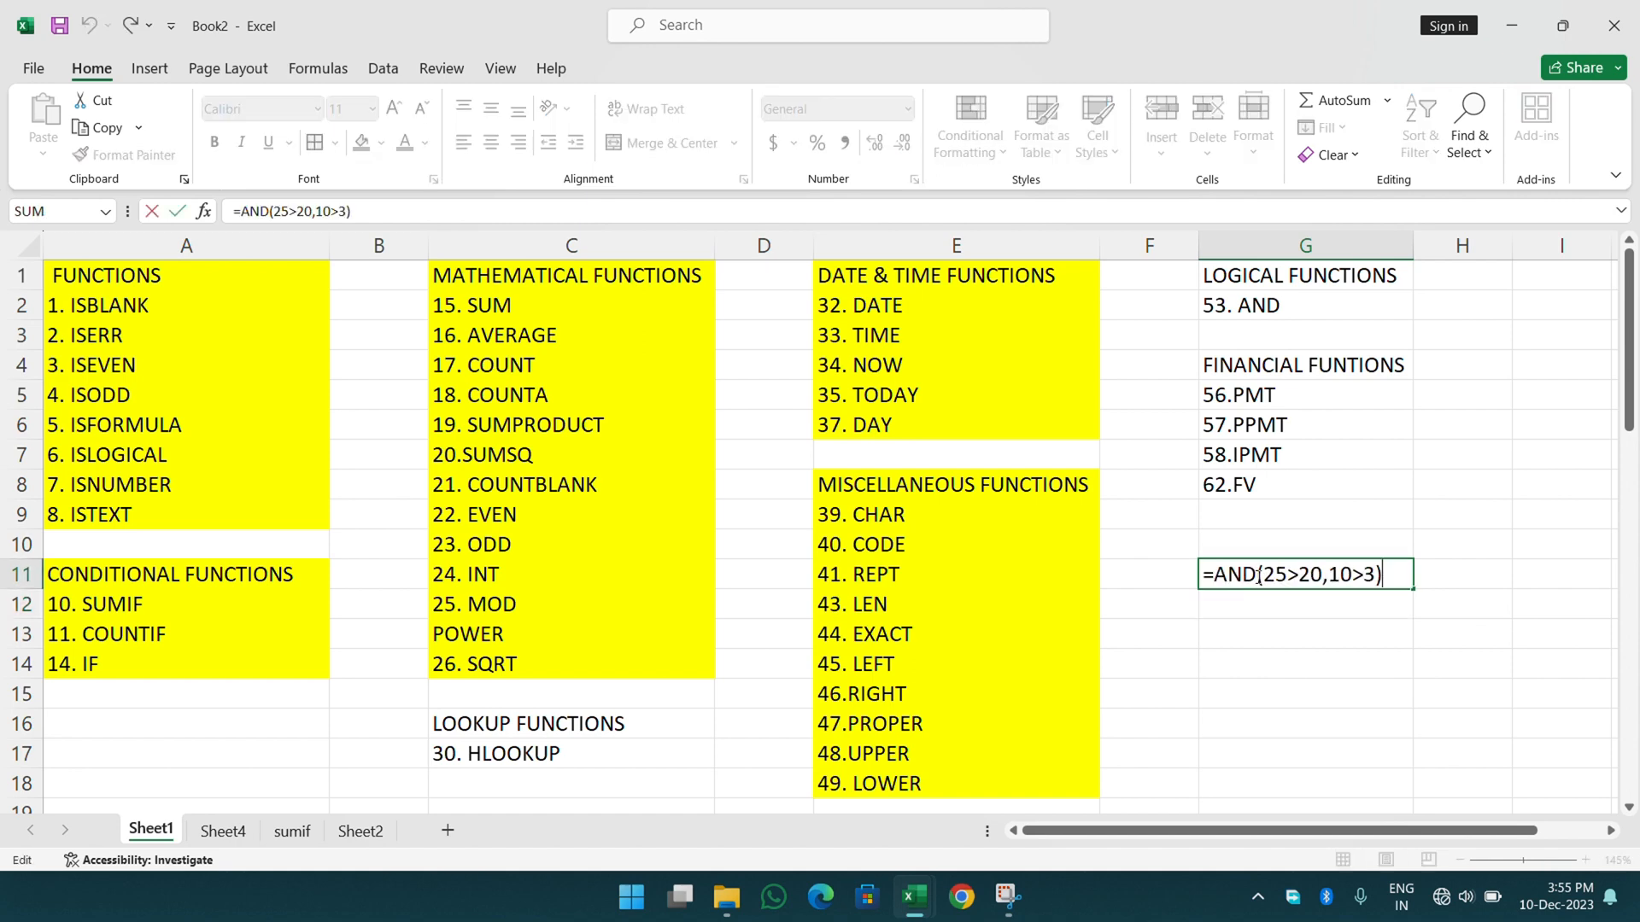
pyautogui.click(1370, 572)
pyautogui.write('0')
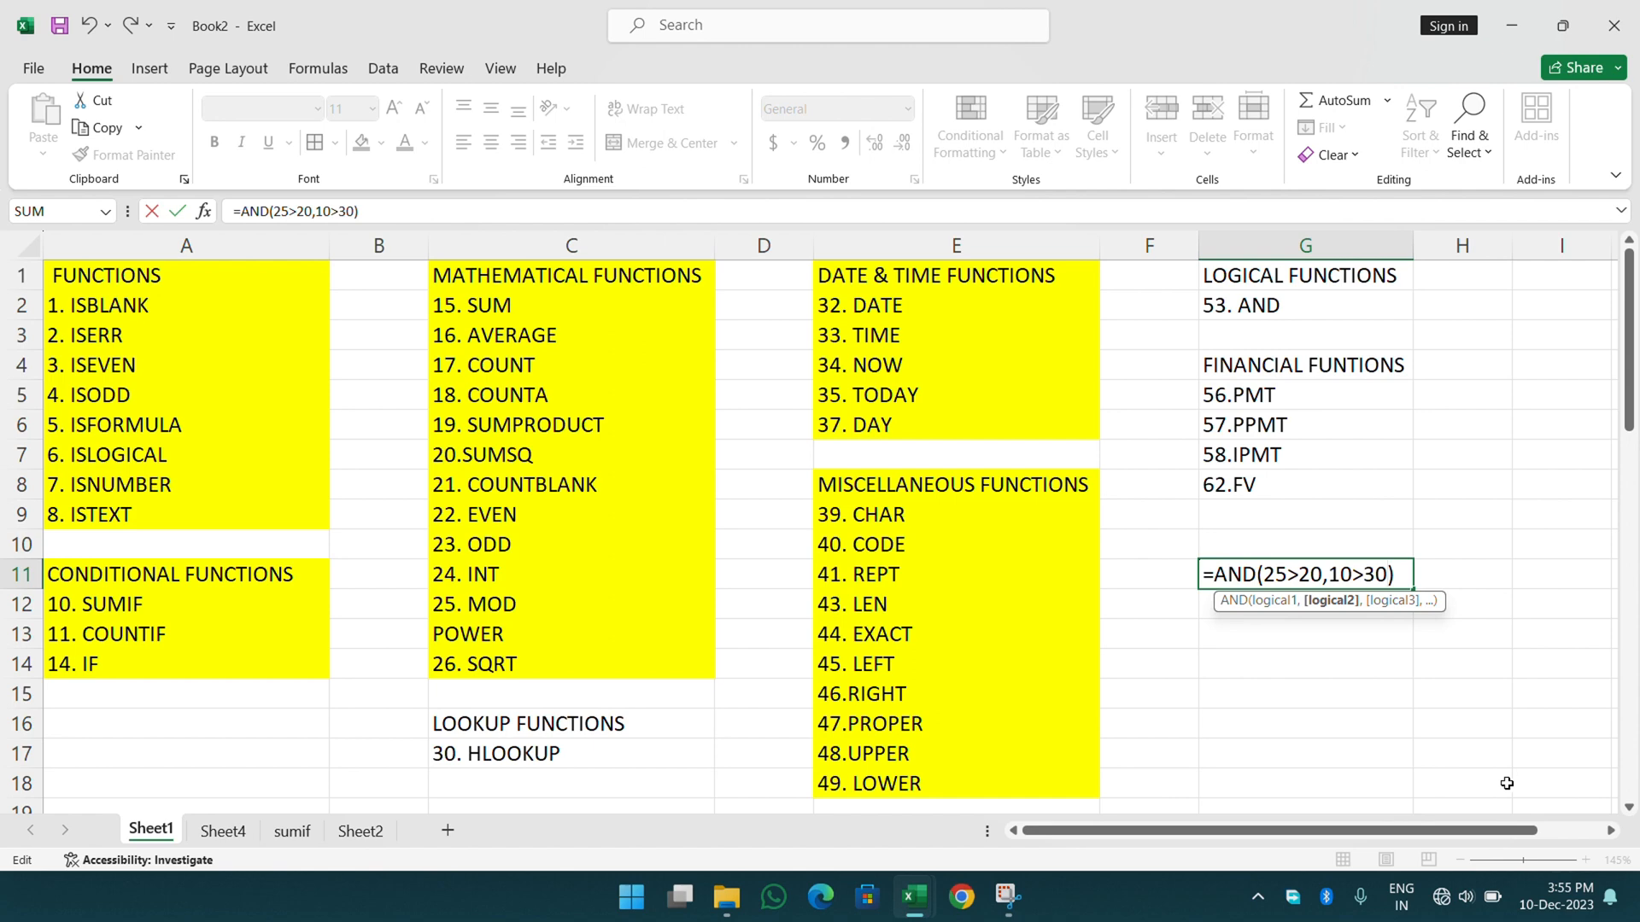
pyautogui.press('Return')
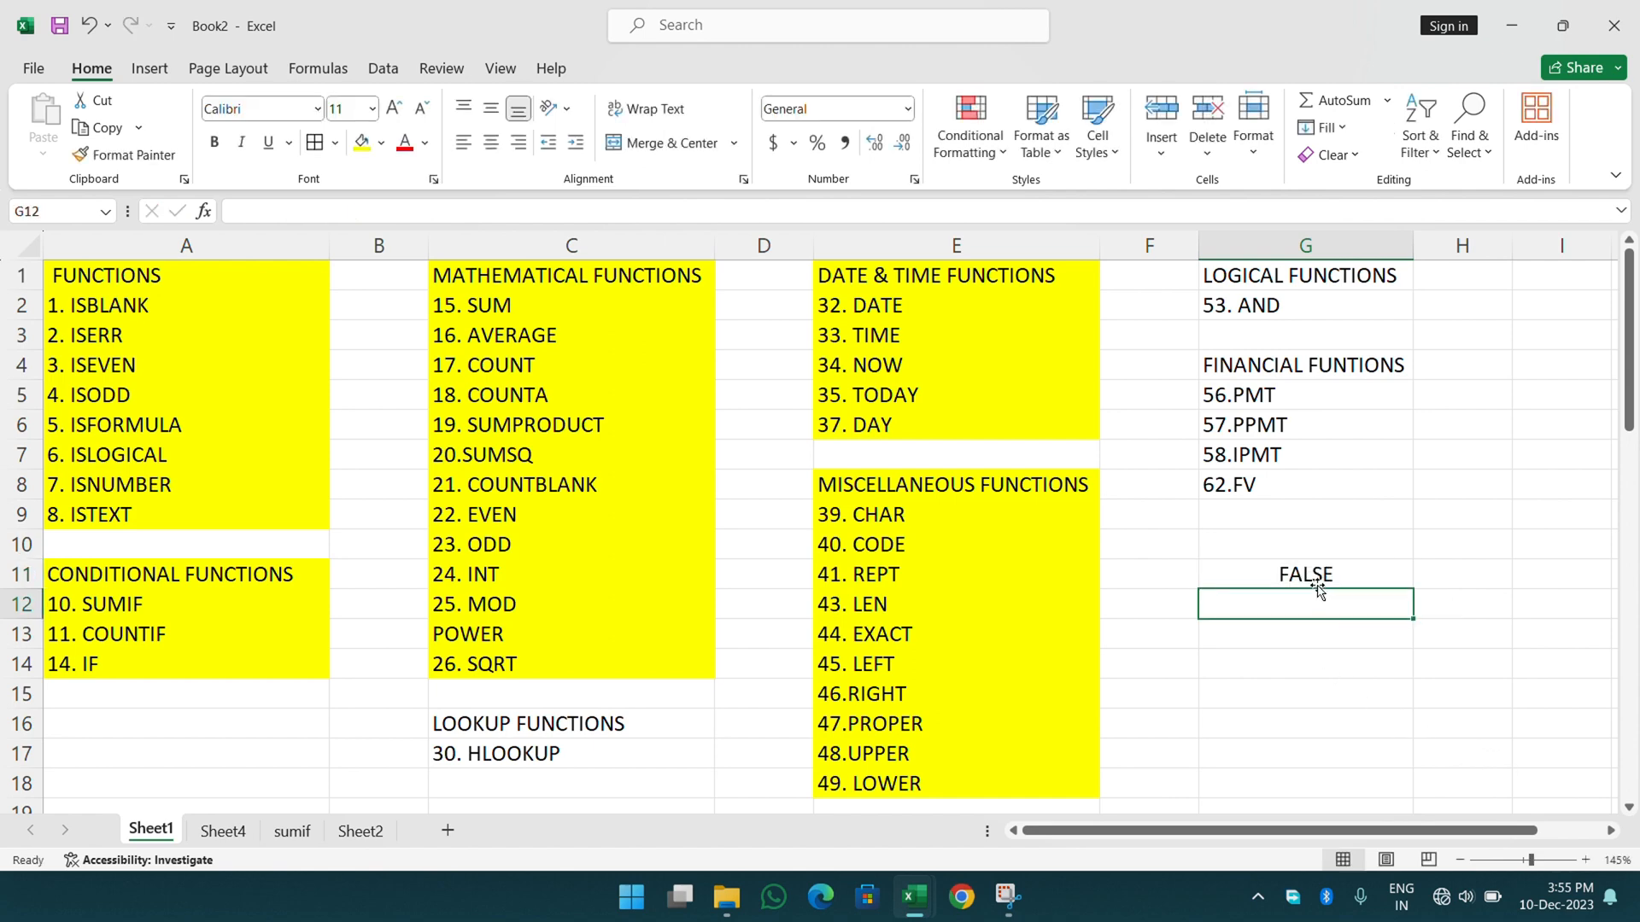
# - Clear the AND formula from cell G11
pyautogui.click(1325, 583)
pyautogui.press('Delete')
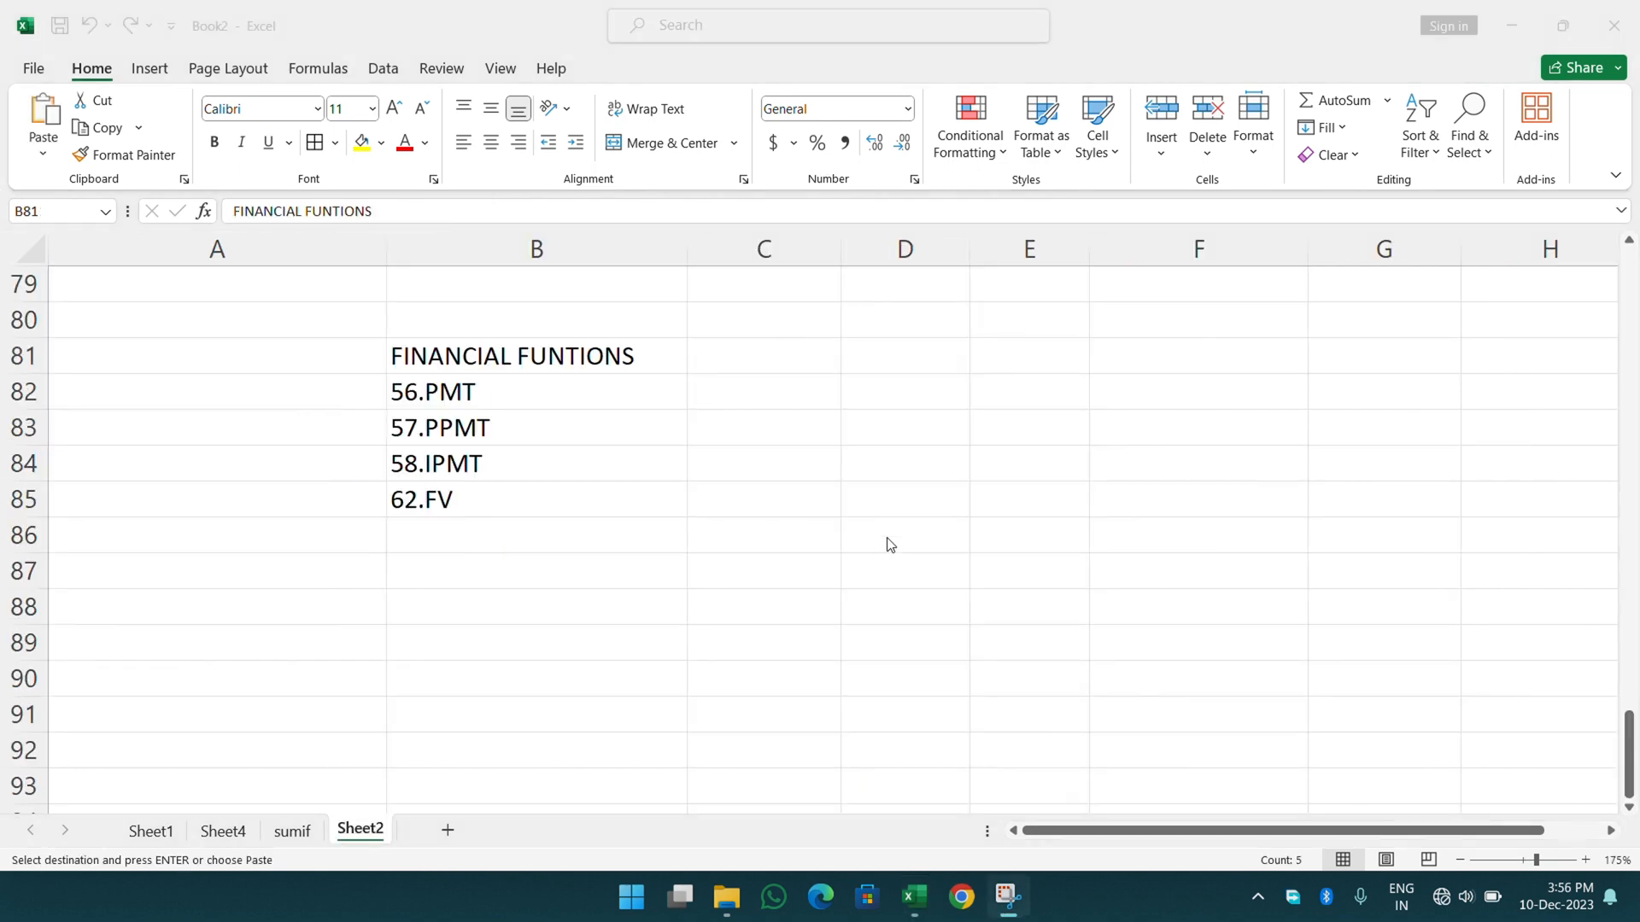
pyautogui.hotkey('ctrl', 'shift', 'Down')
pyautogui.click(749, 413)
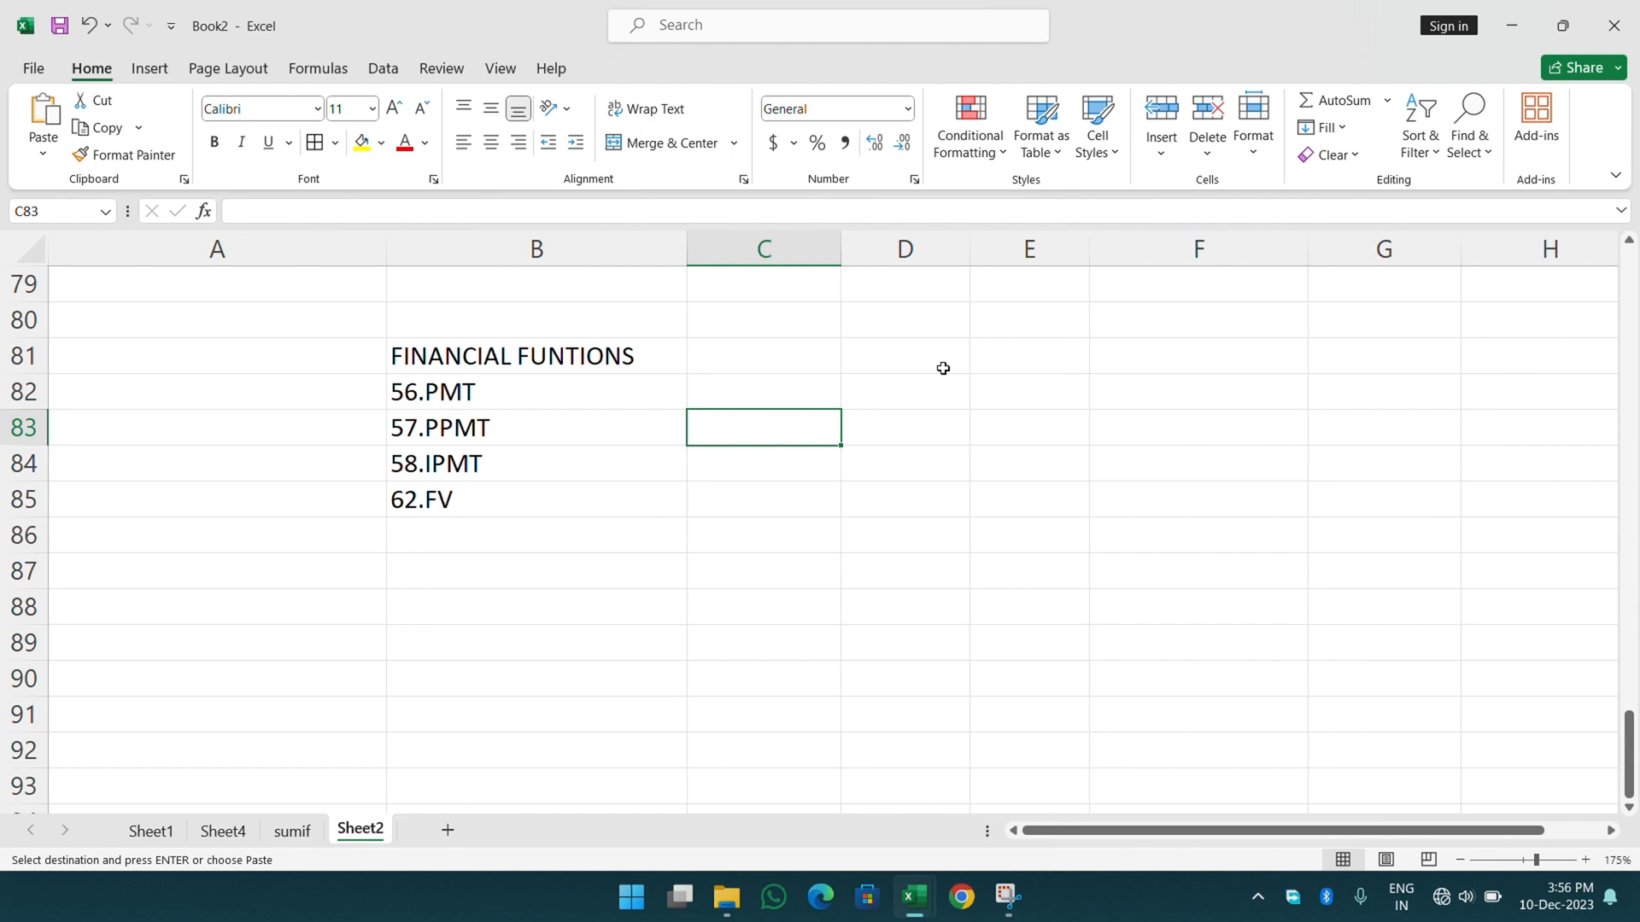
pyautogui.click(909, 398)
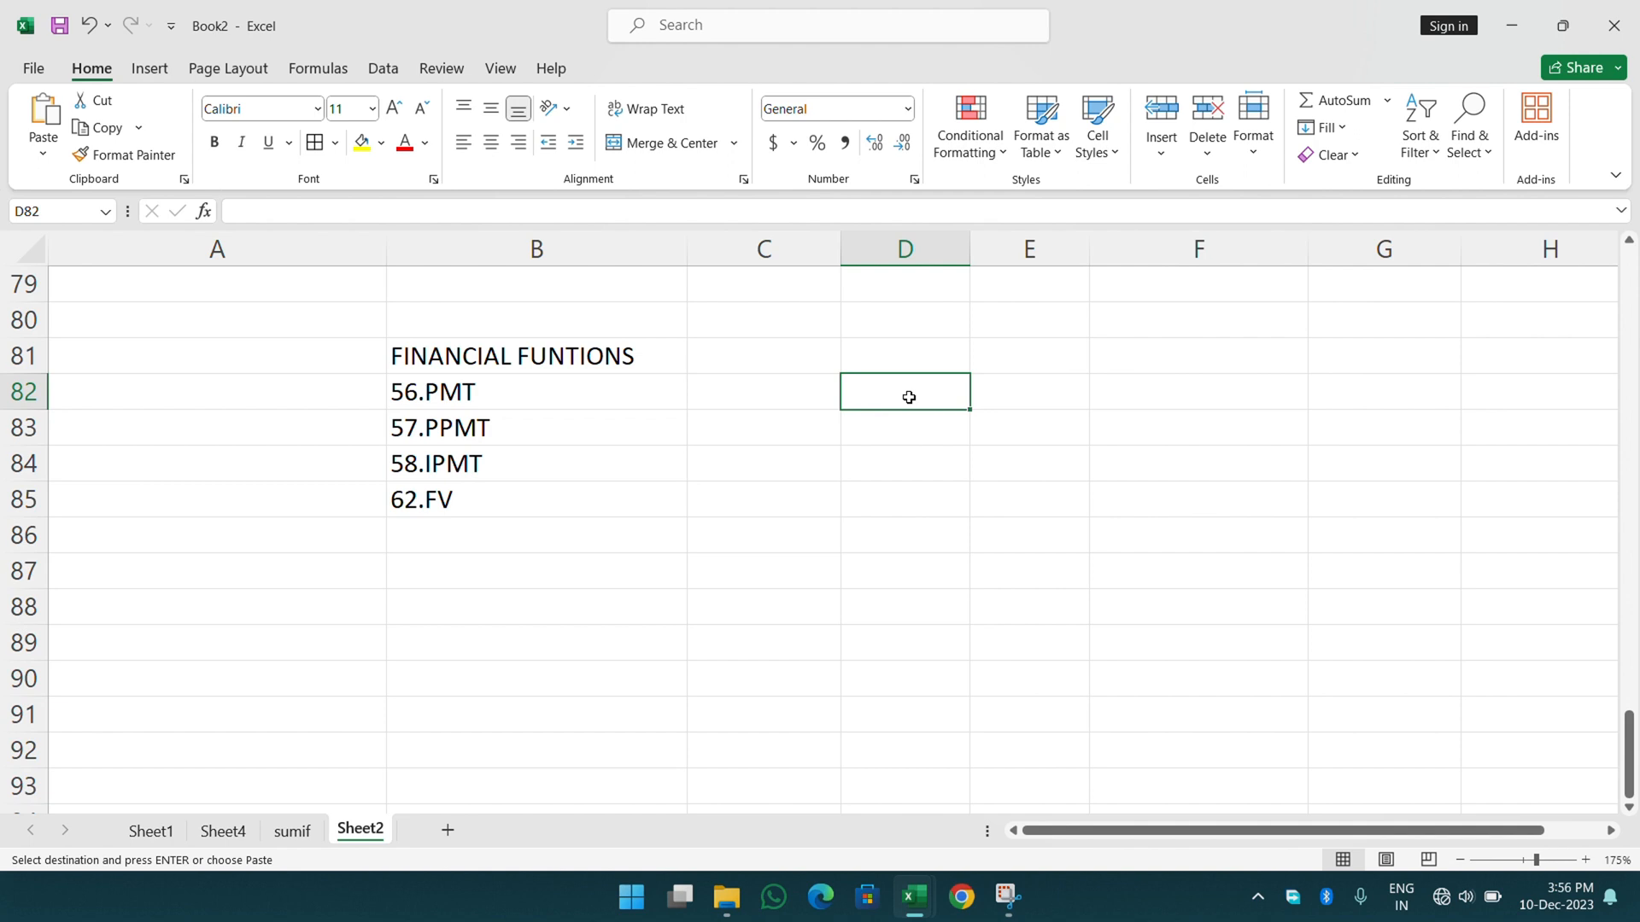
# - Delete the 62.FV entry from cell B85 and select the remaining financial functions in B82:B84
pyautogui.click(412, 487)
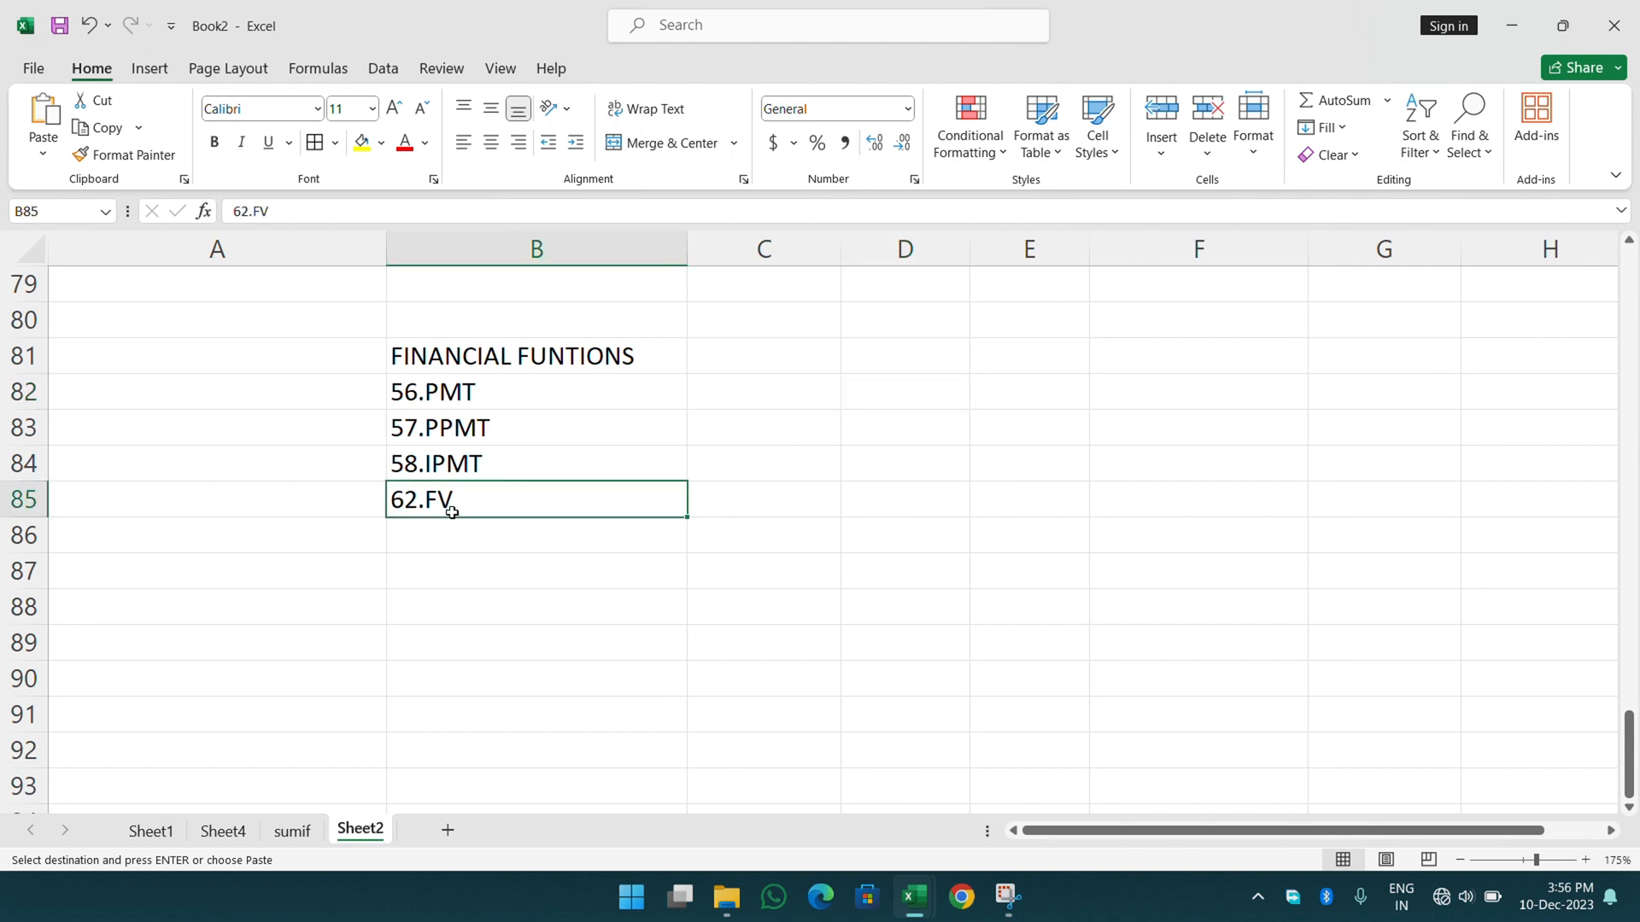
pyautogui.press('Delete')
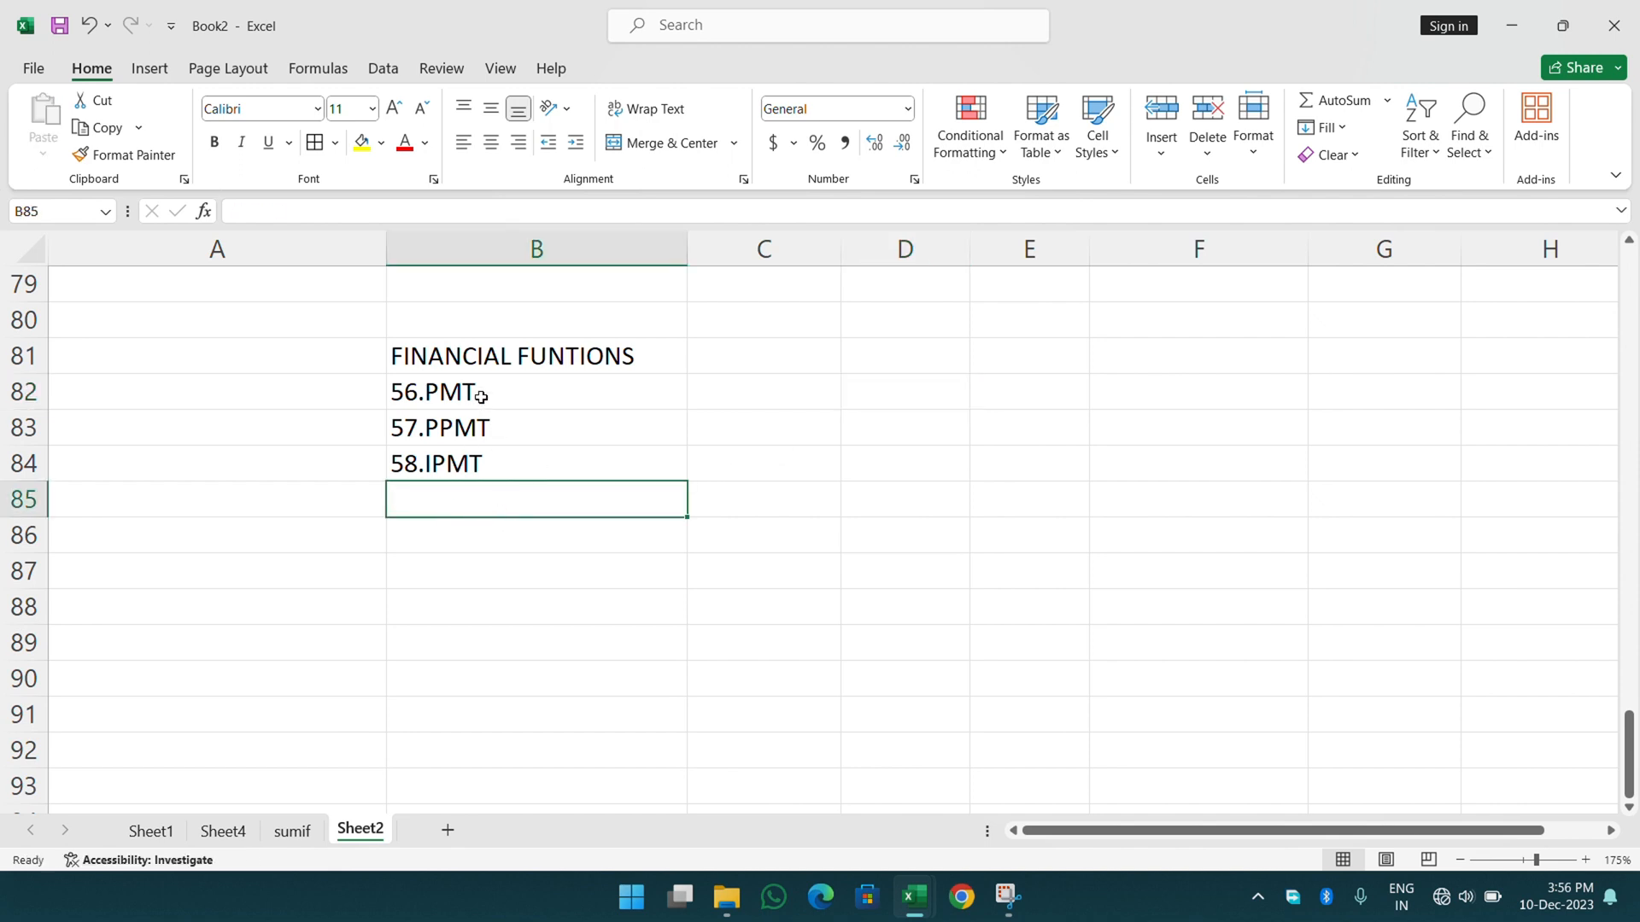
pyautogui.moveTo(483, 398); pyautogui.dragTo(484, 480)
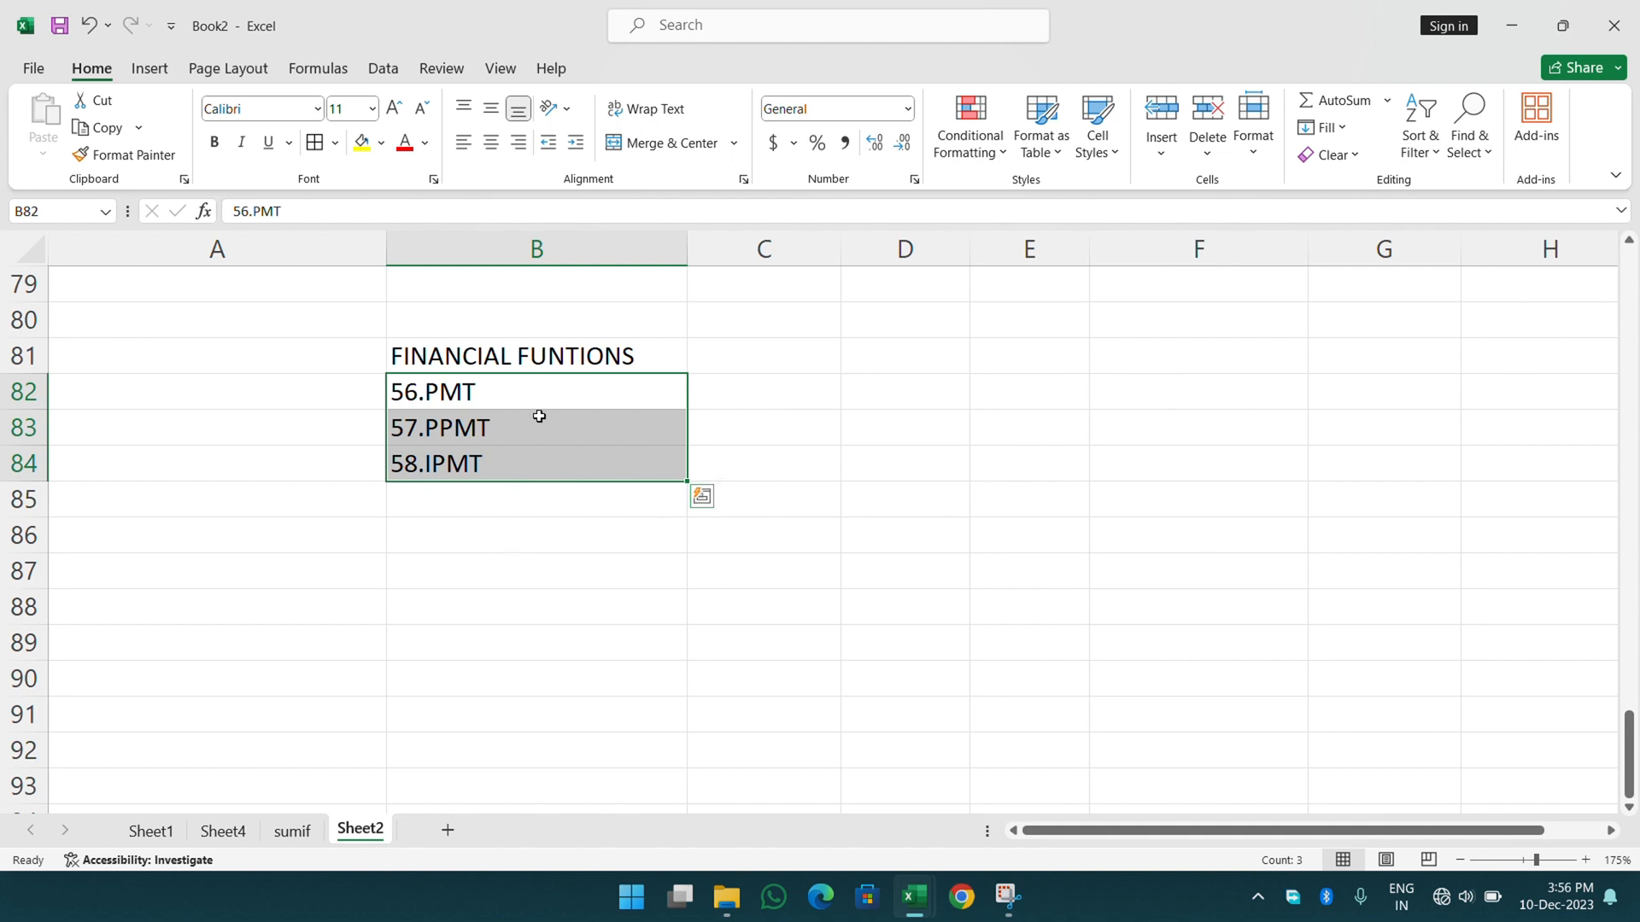
# - Enter the label "loan amt" in D81 and the amount 200000 in E81
pyautogui.moveTo(1102, 831); pyautogui.dragTo(1175, 837)
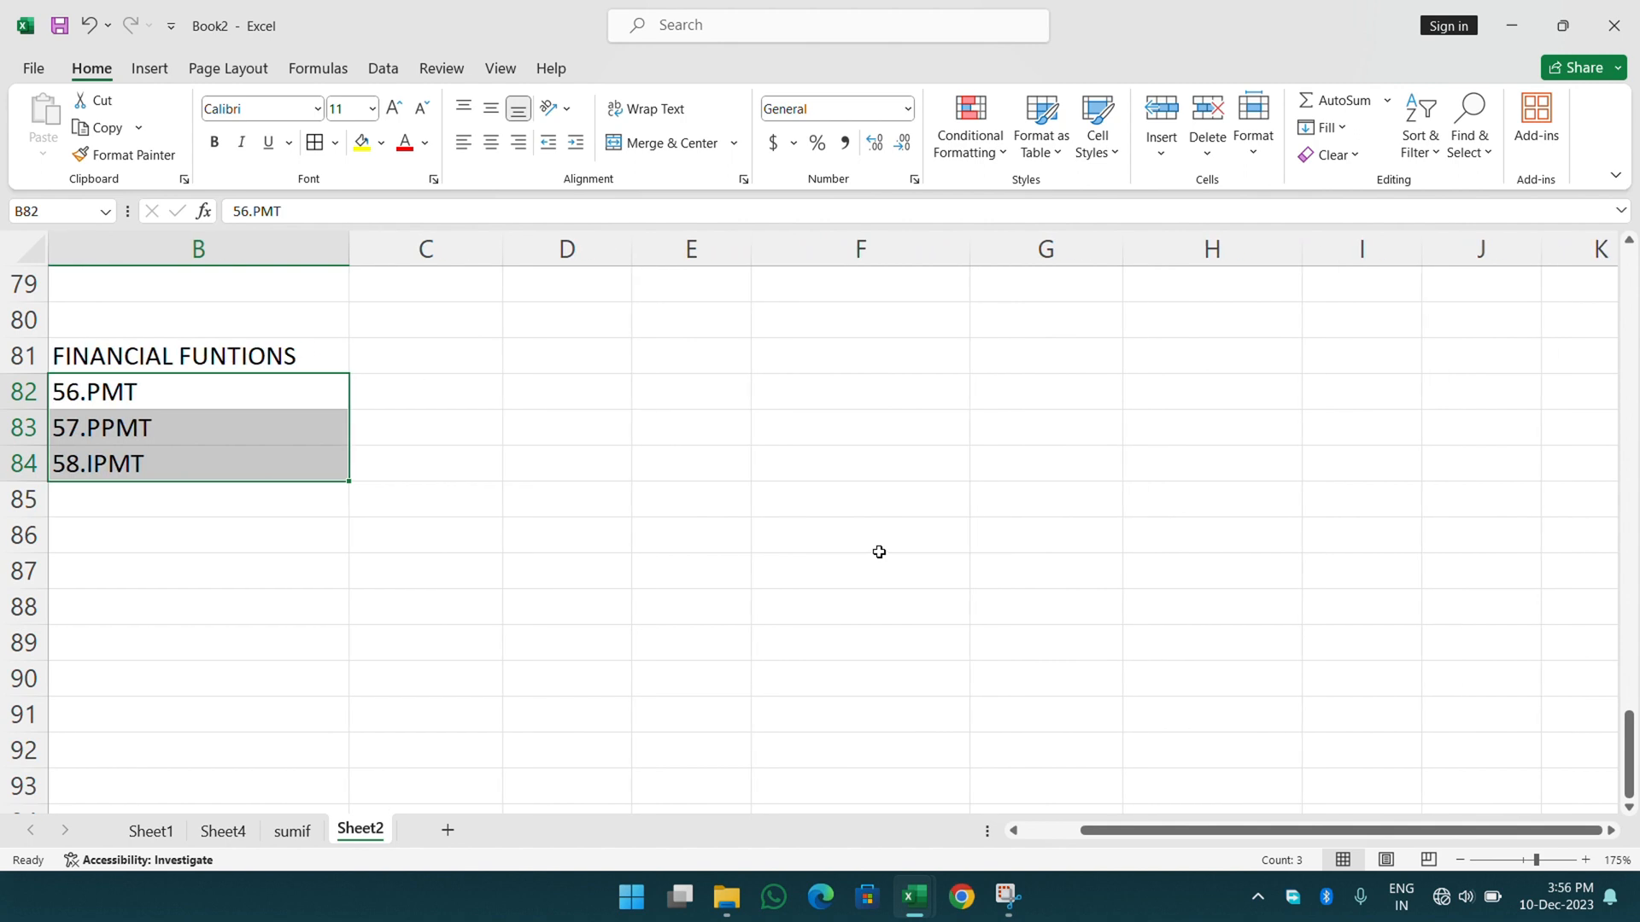
pyautogui.click(593, 356)
pyautogui.write('loan')
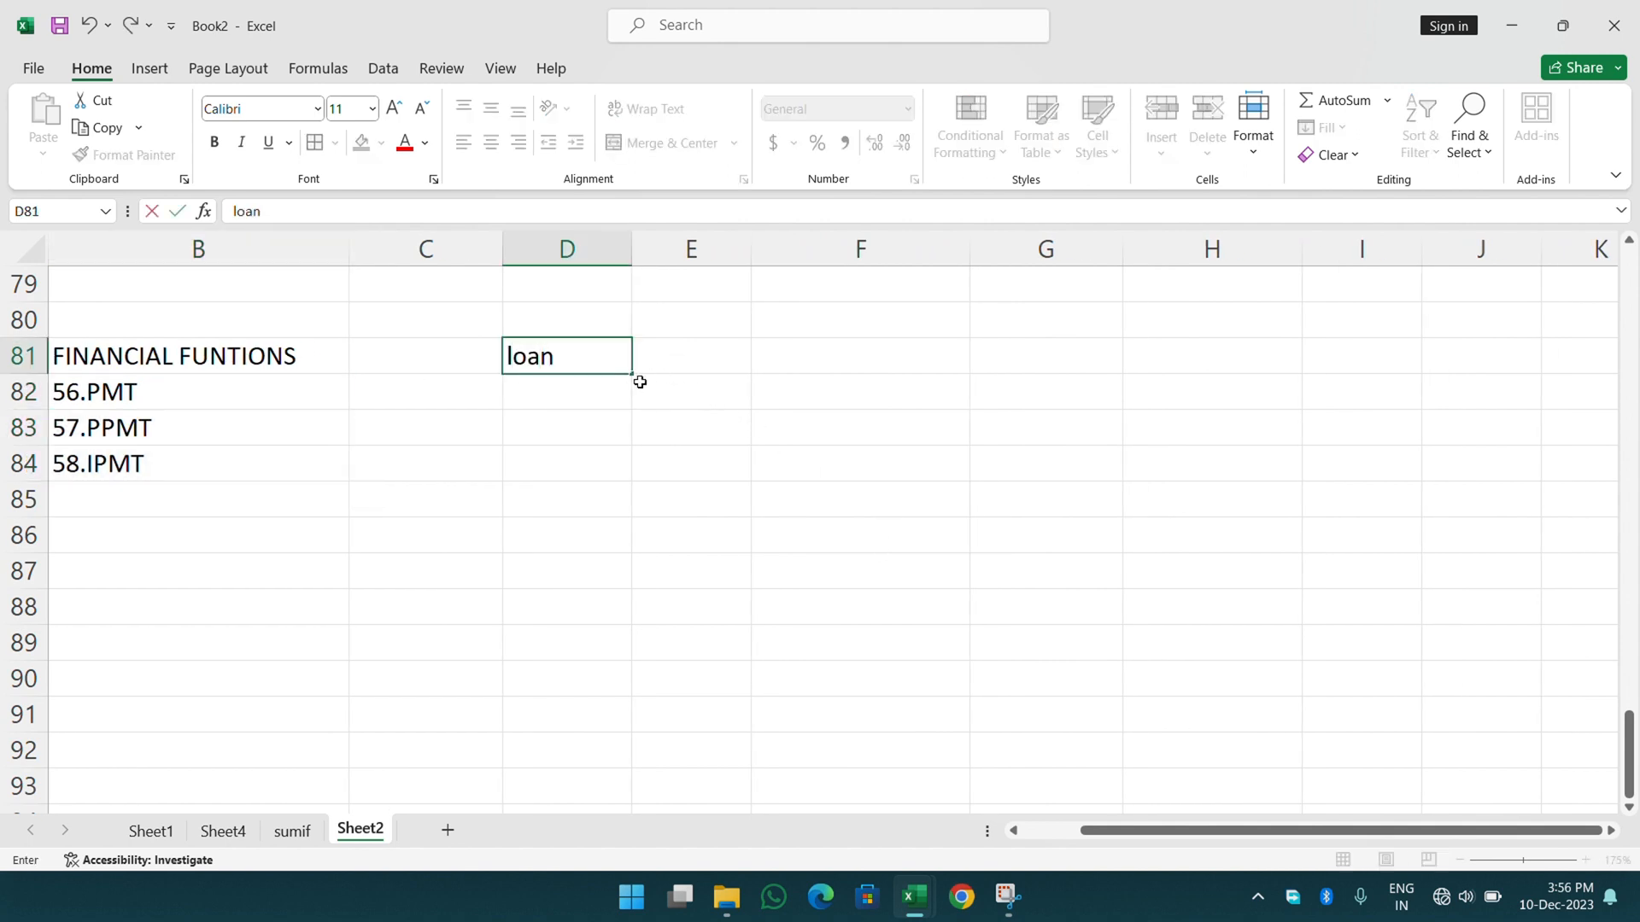
pyautogui.write(' ami')
pyautogui.press('BackSpace')
pyautogui.write('t')
pyautogui.press('Tab')
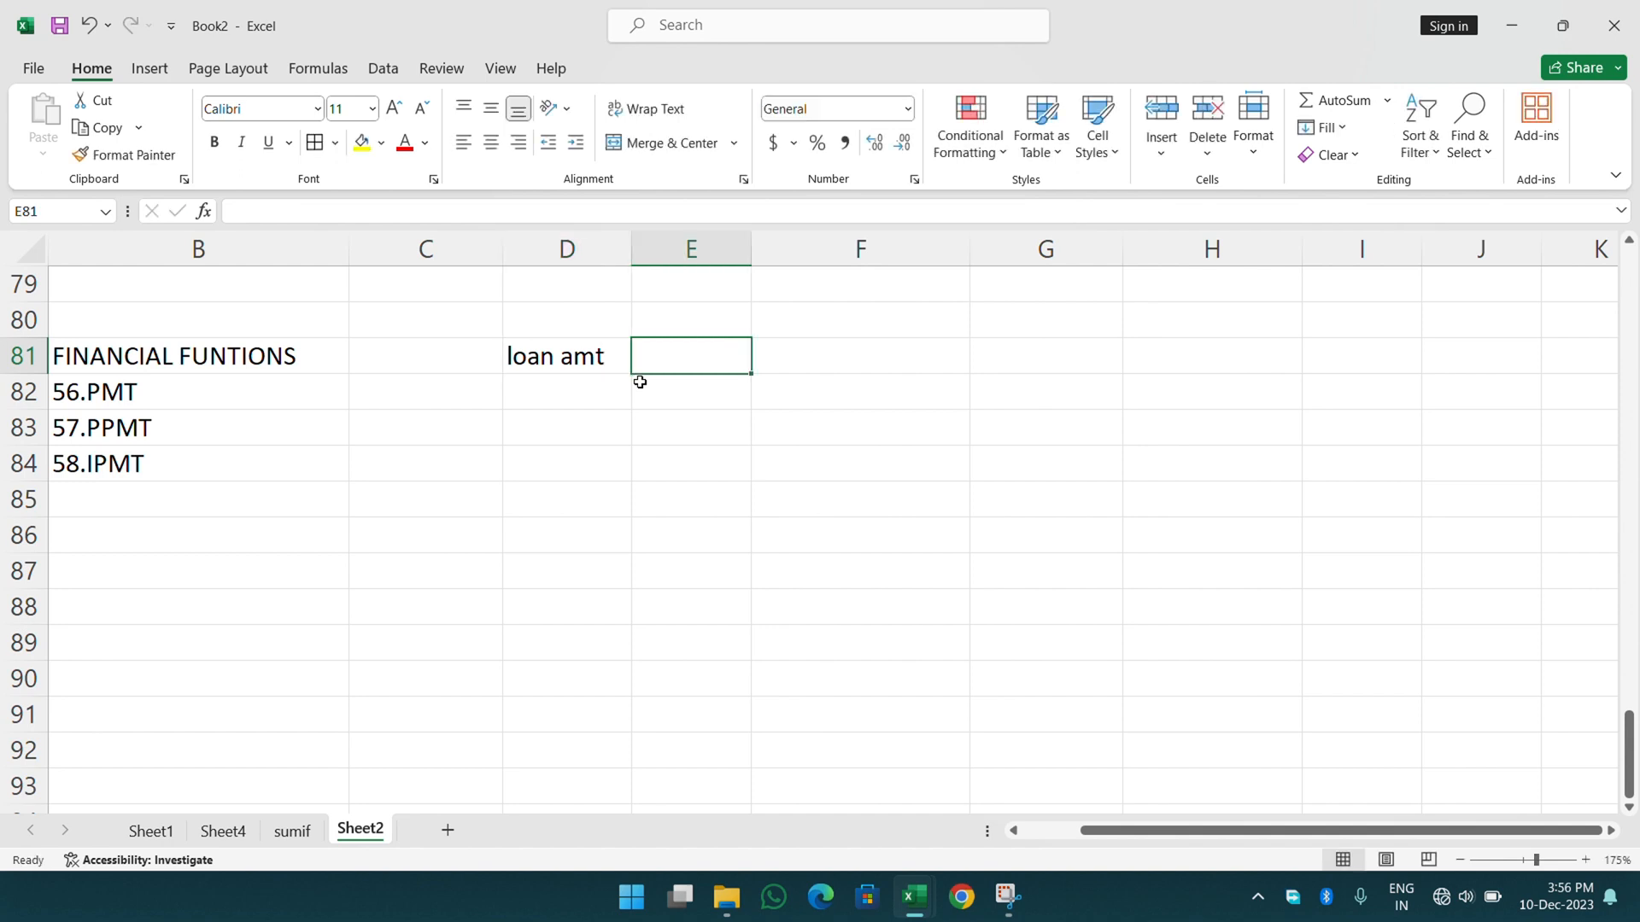
pyautogui.write('200000')
pyautogui.press('Return')
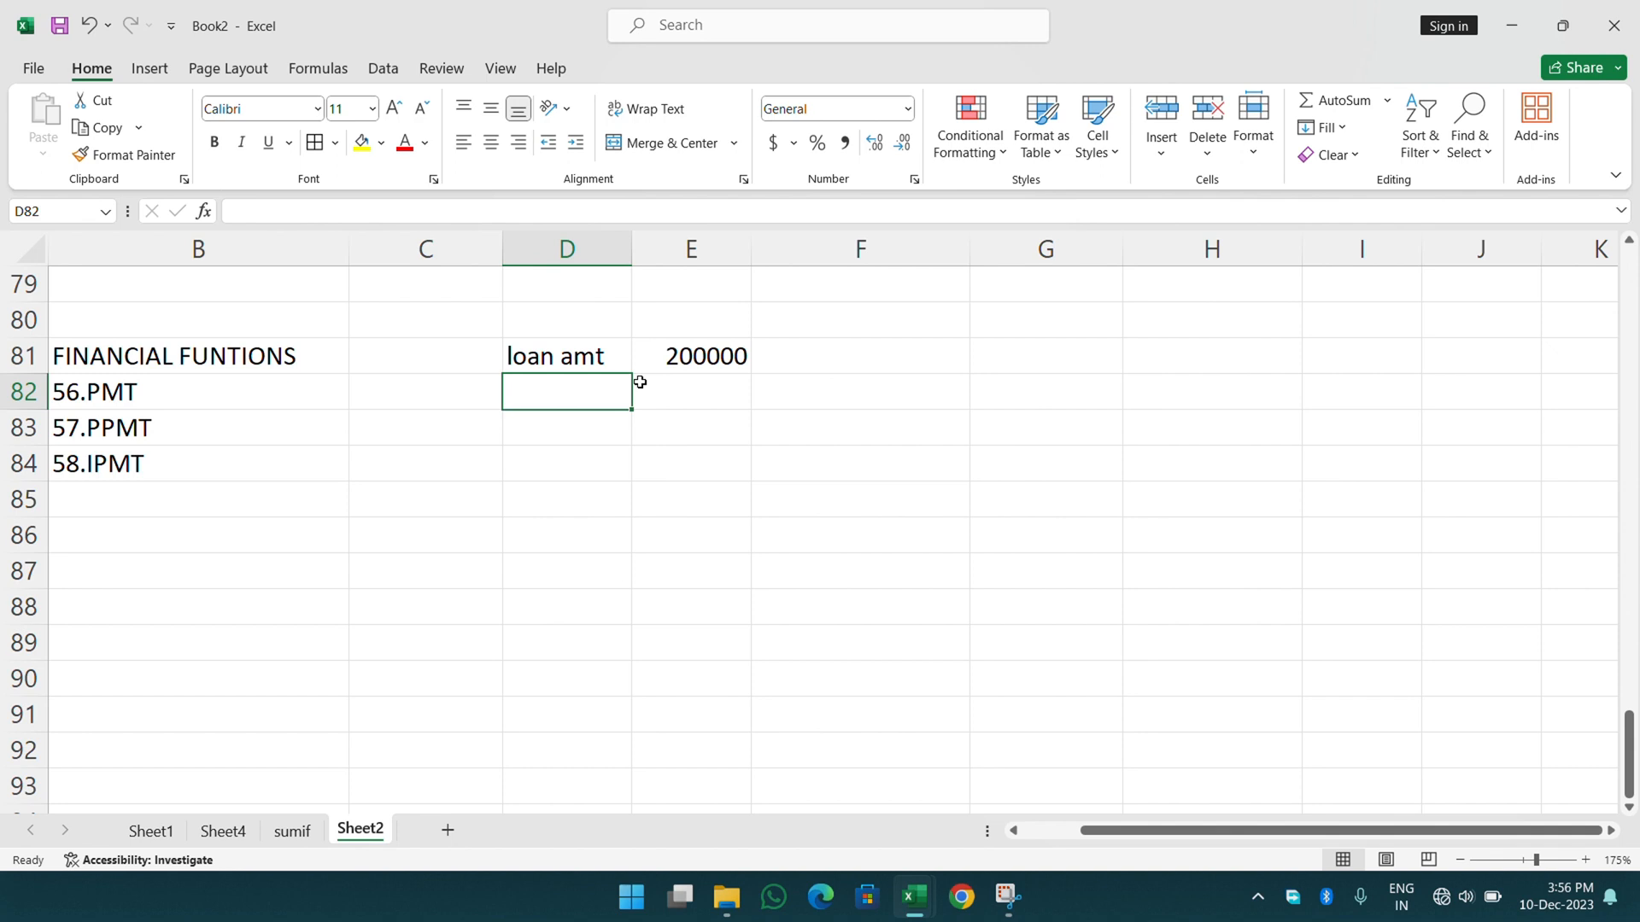
# - Enter the labels "rate of int." in D82 and "time" in D83
pyautogui.write('rat')
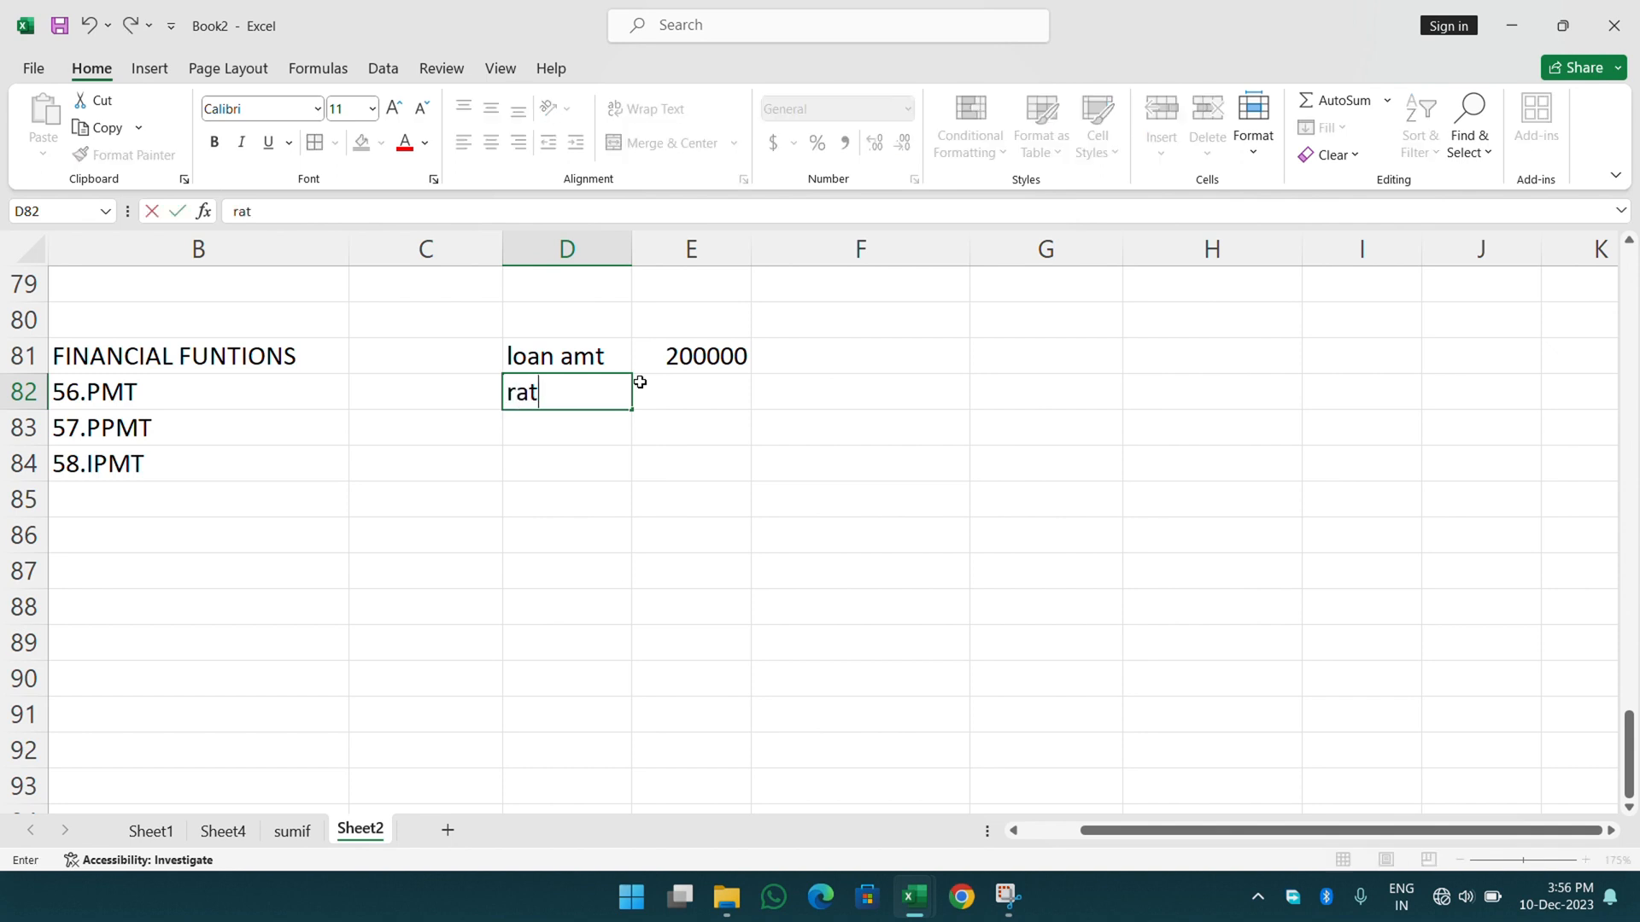
pyautogui.write('e of int.')
pyautogui.press('Return')
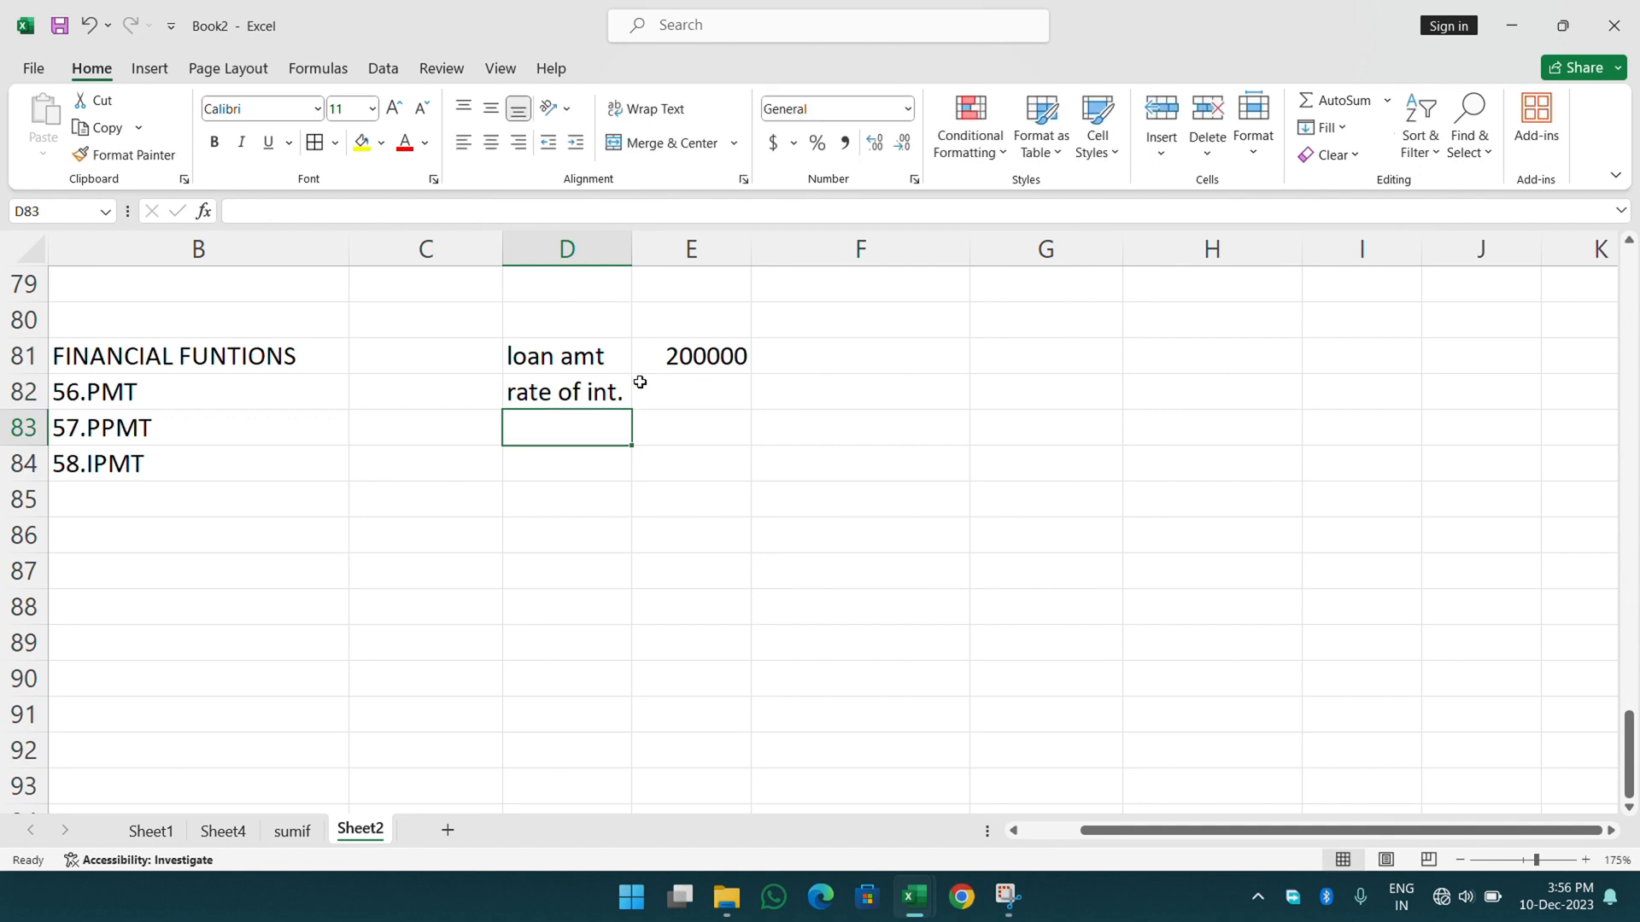
pyautogui.write('time')
pyautogui.press('Return')
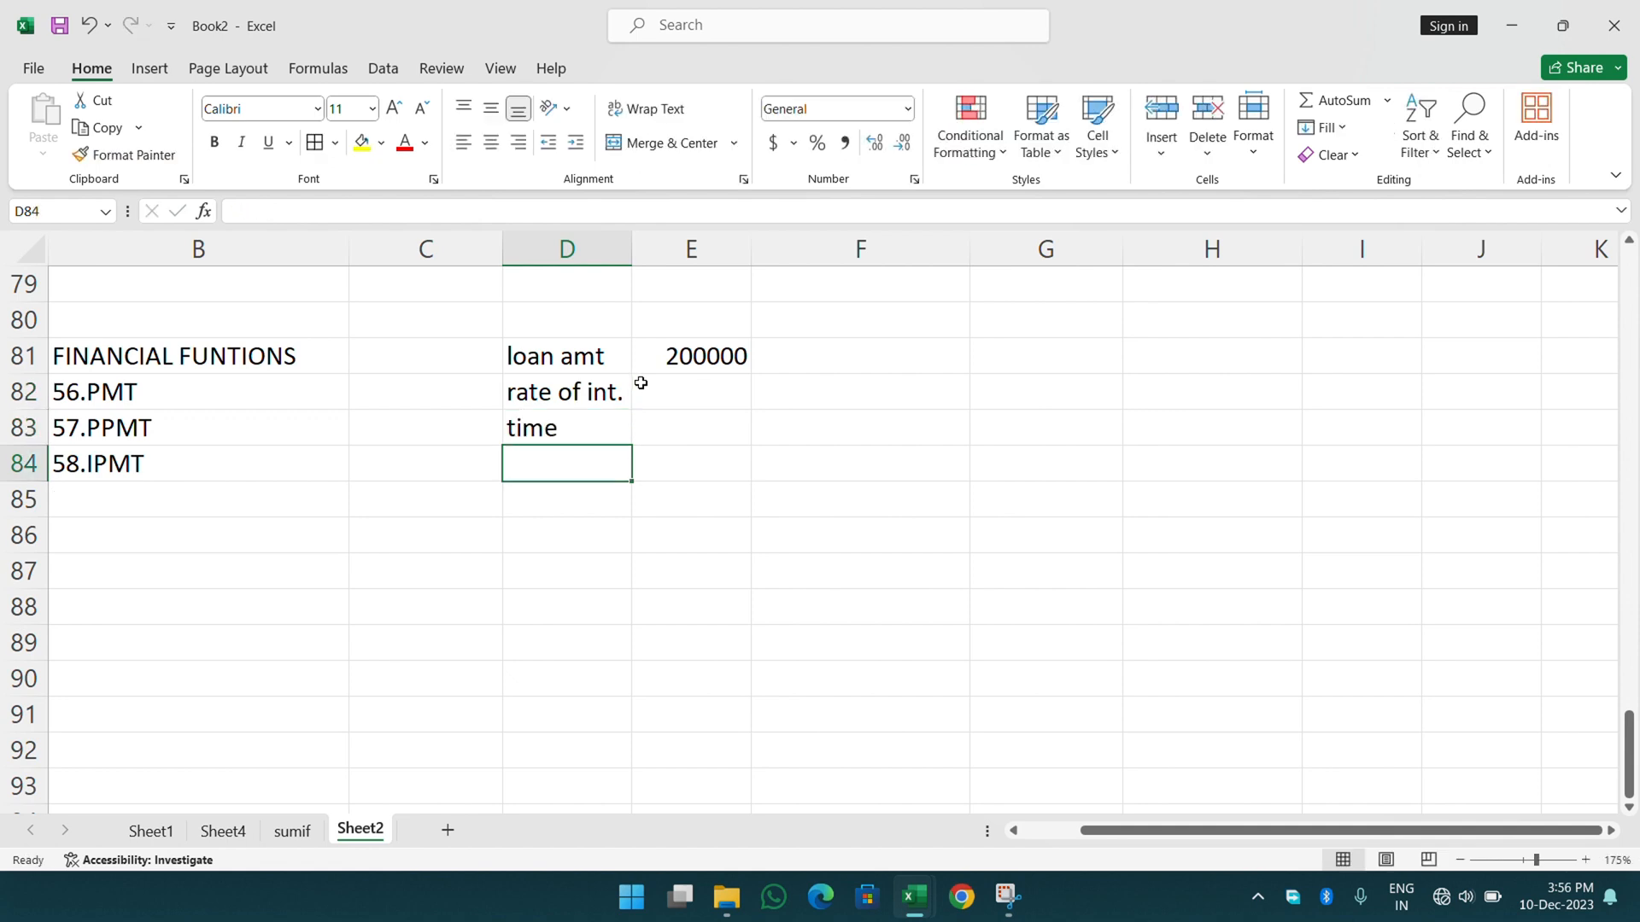
# - Enter 5% as the interest rate in E82 and 3 as the time in E83
pyautogui.click(666, 391)
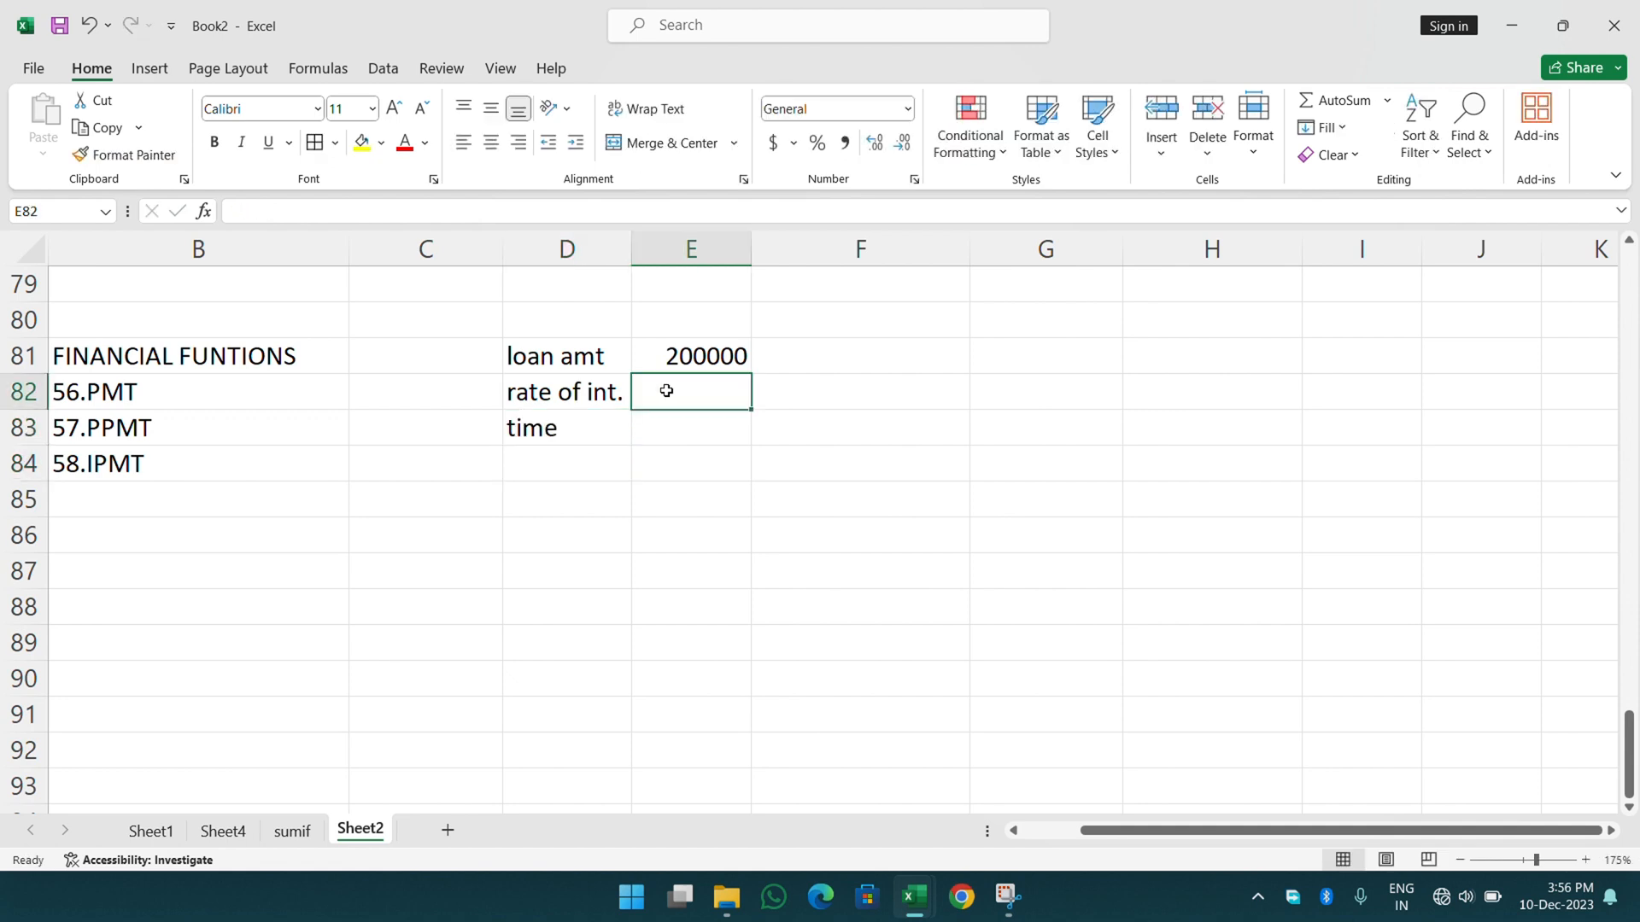
pyautogui.write('5')
pyautogui.write('%')
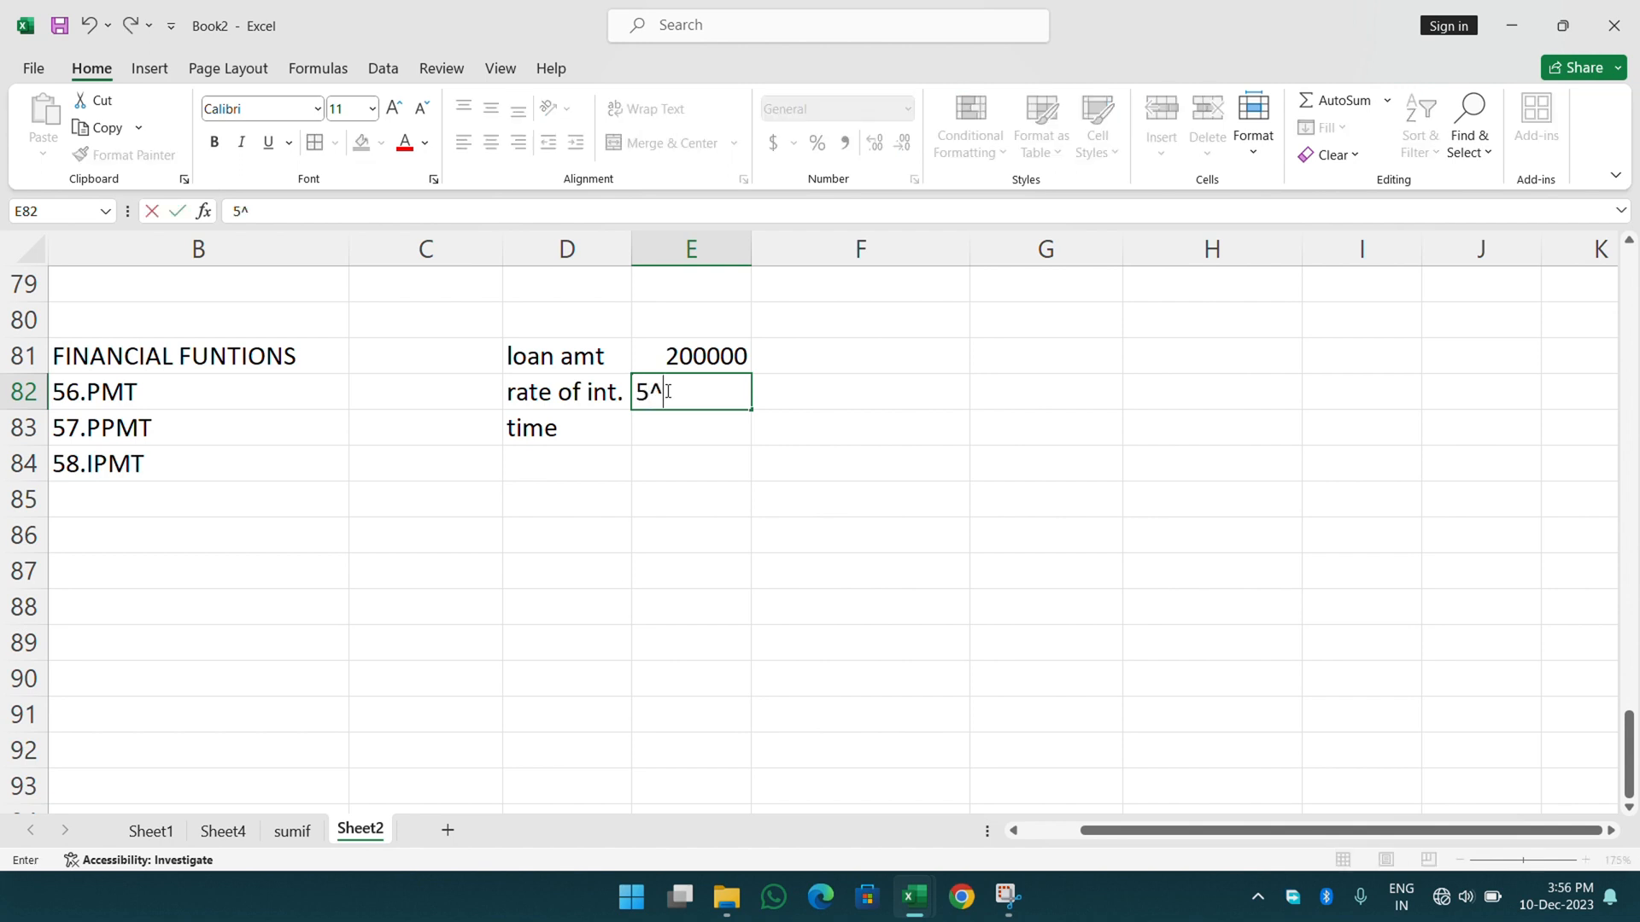
pyautogui.press('BackSpace')
pyautogui.write('%')
pyautogui.press('Return')
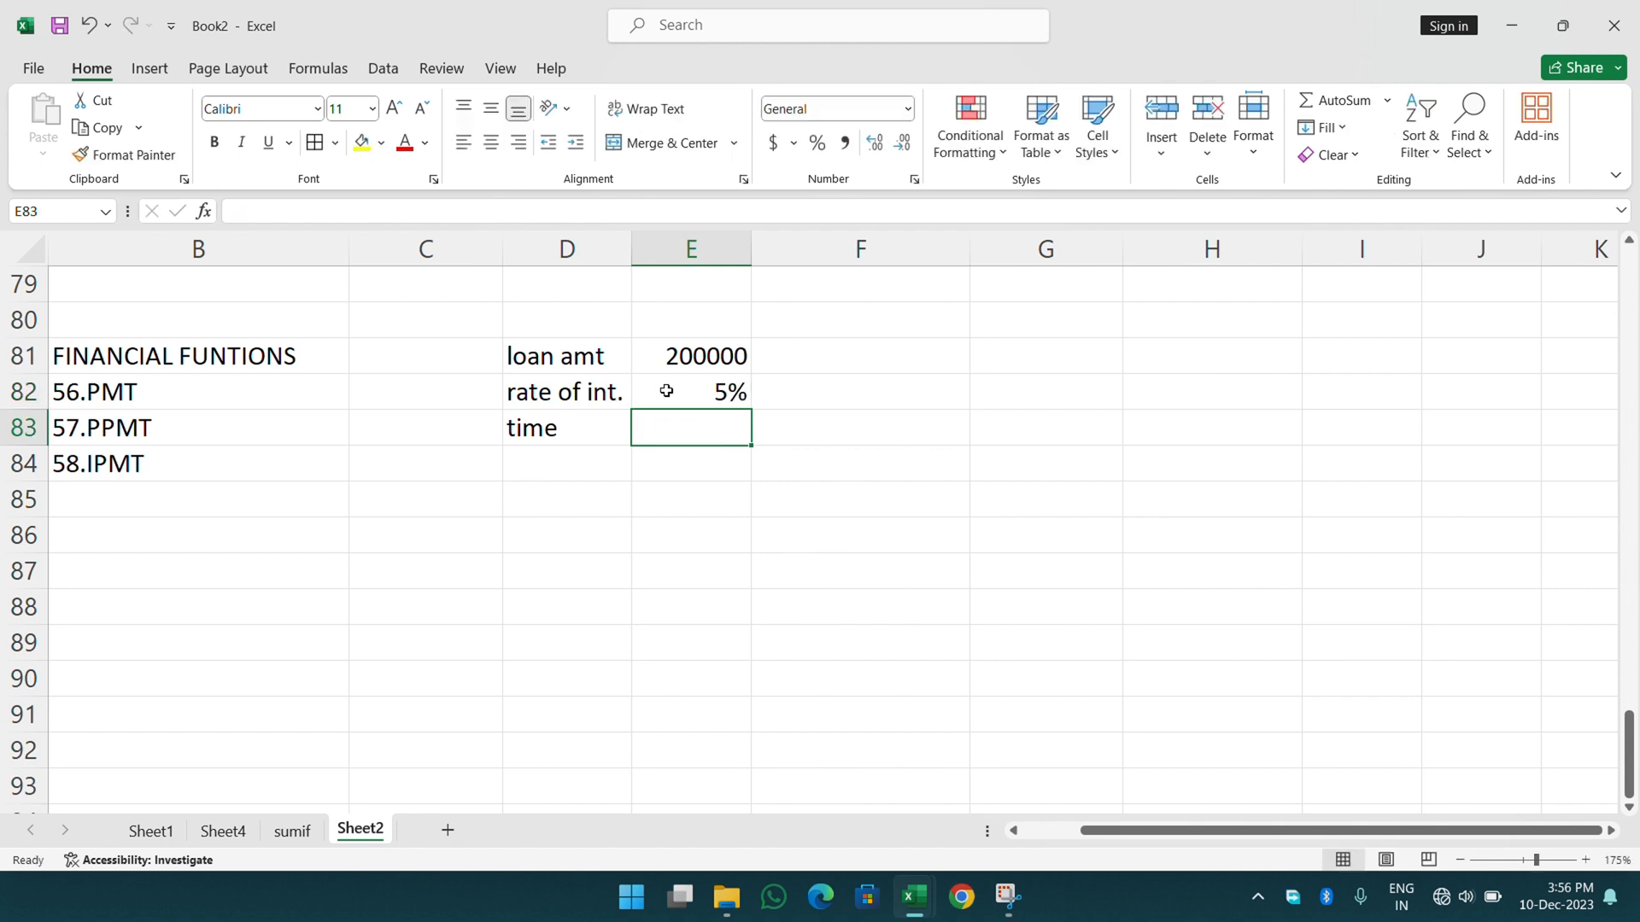
pyautogui.write('32')
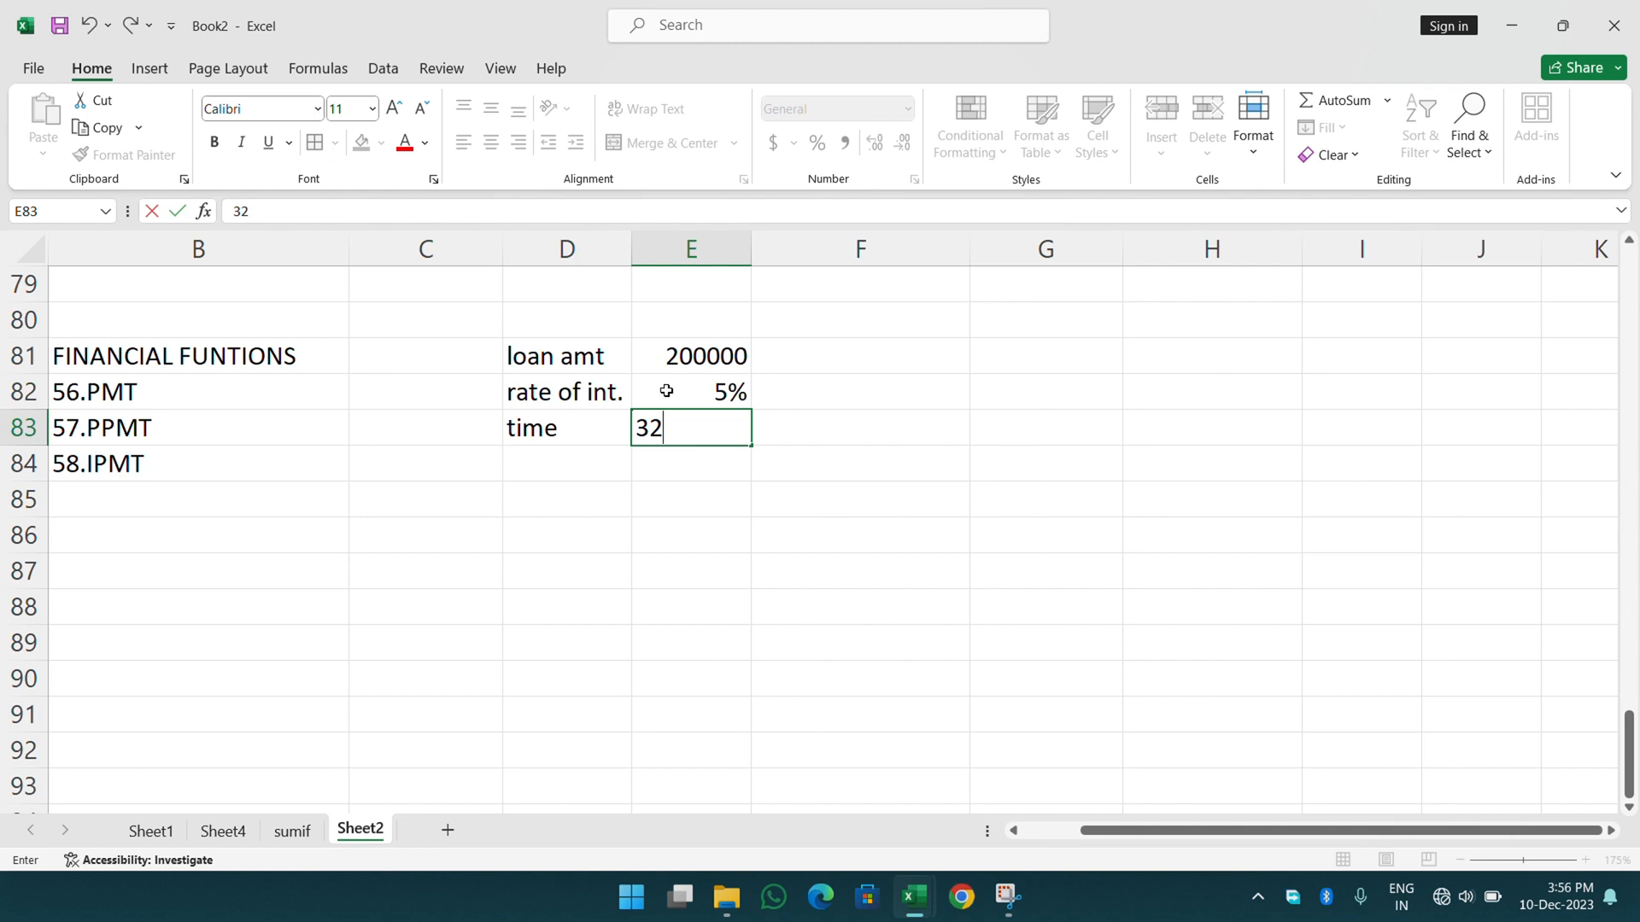
pyautogui.press('BackSpace')
pyautogui.press('Return')
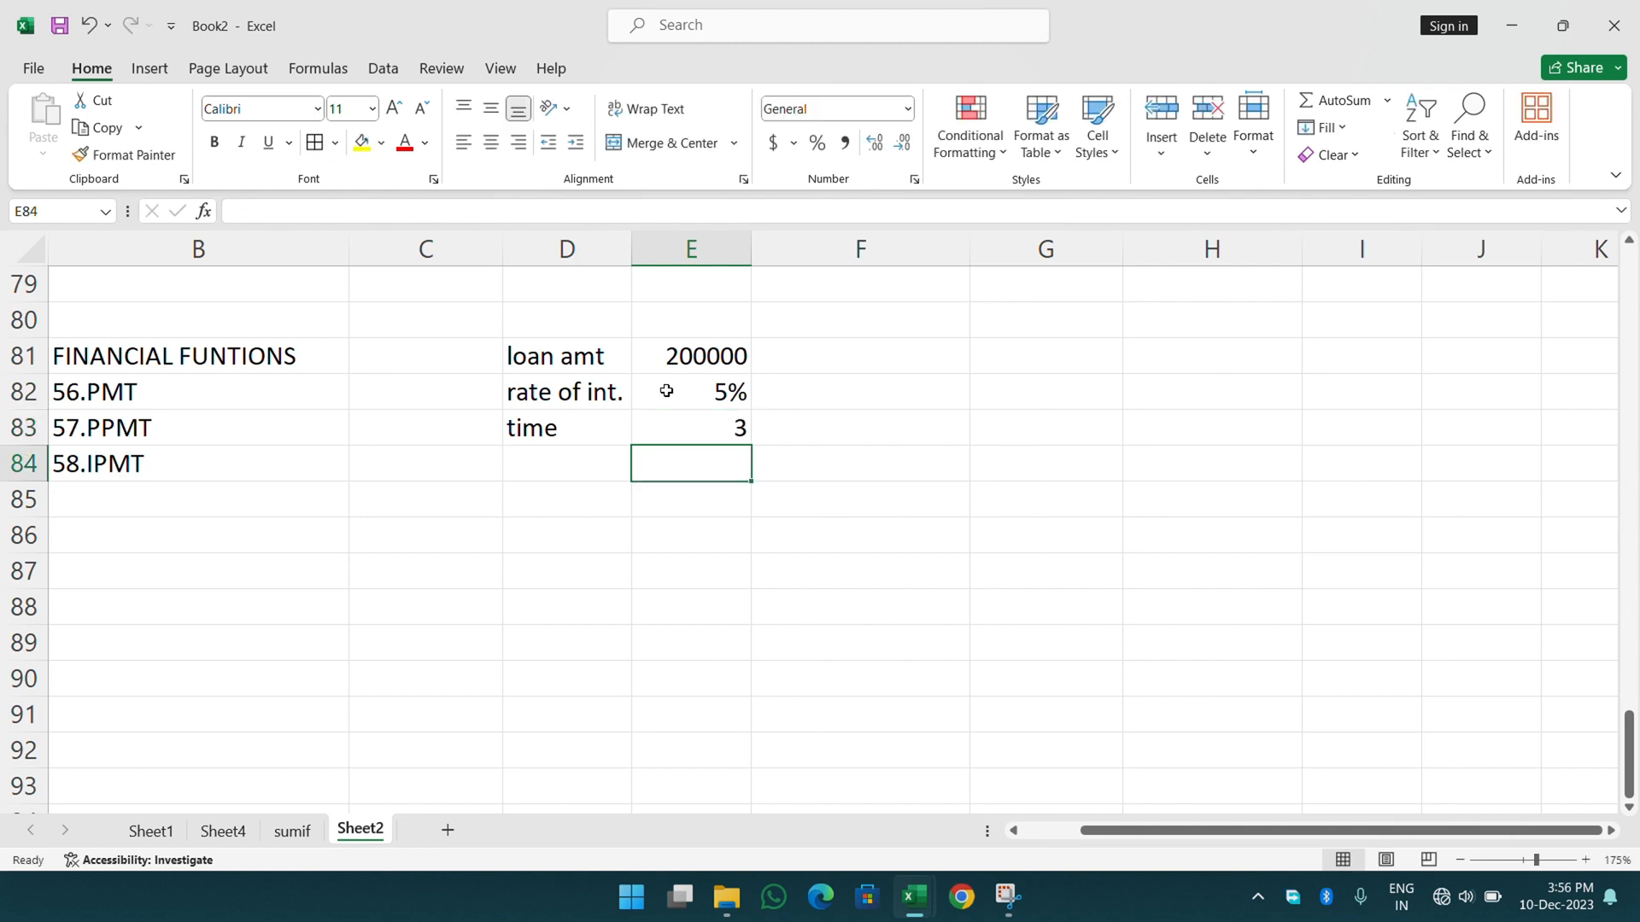
# - Add the unit "yrs" in F83 beside the time value
pyautogui.click(826, 442)
pyautogui.write('y')
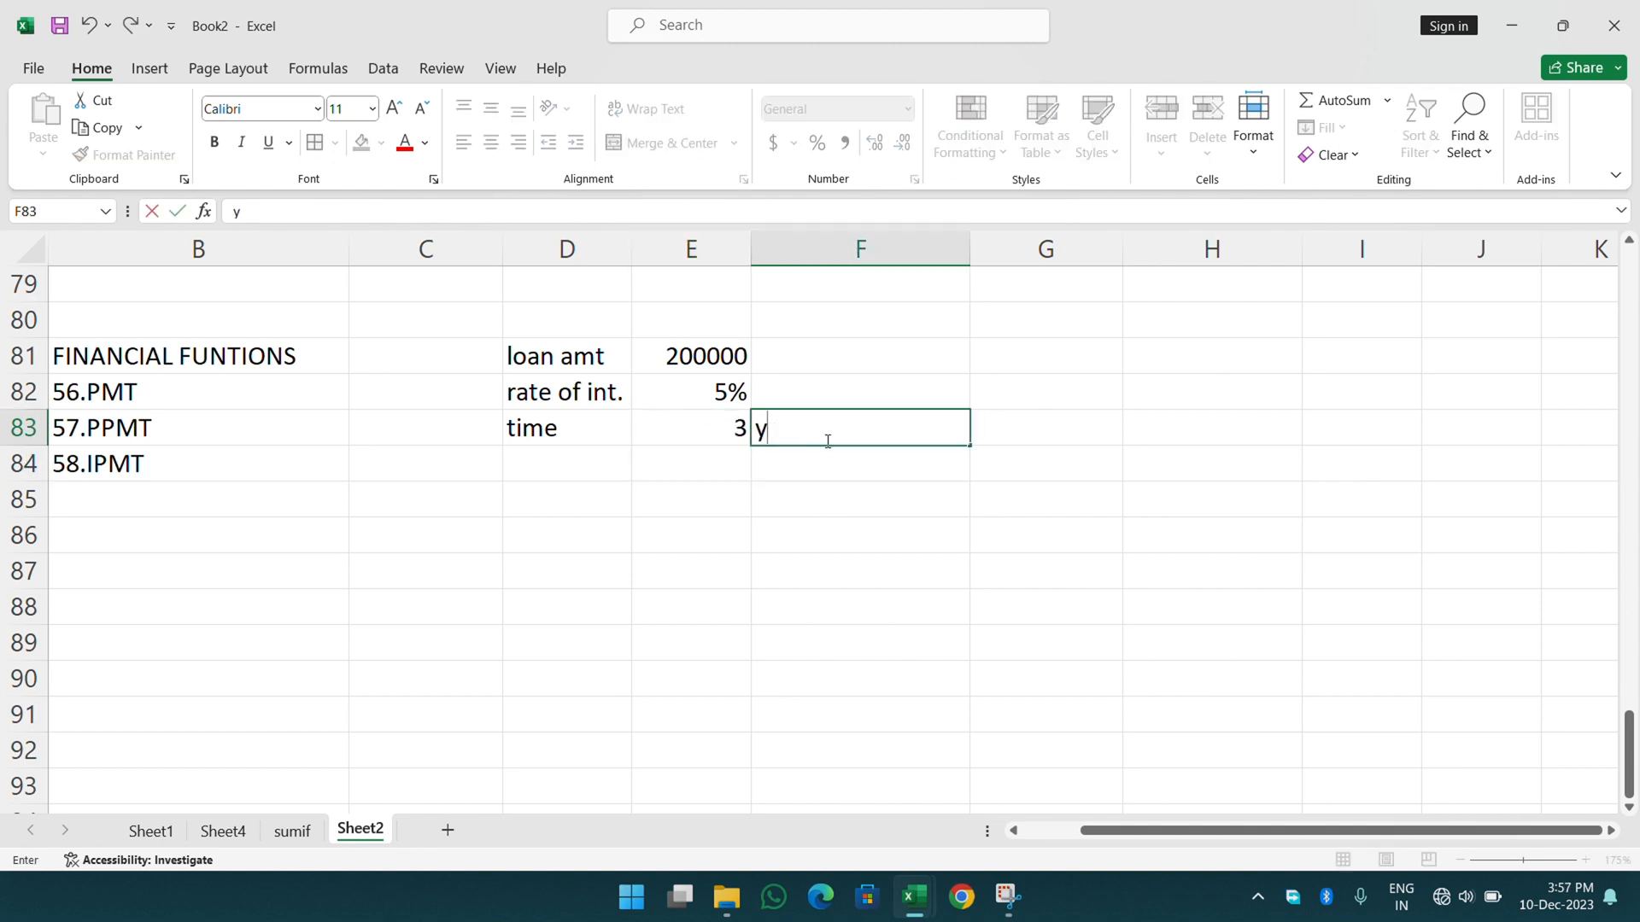
pyautogui.write('rs')
pyautogui.press('Return')
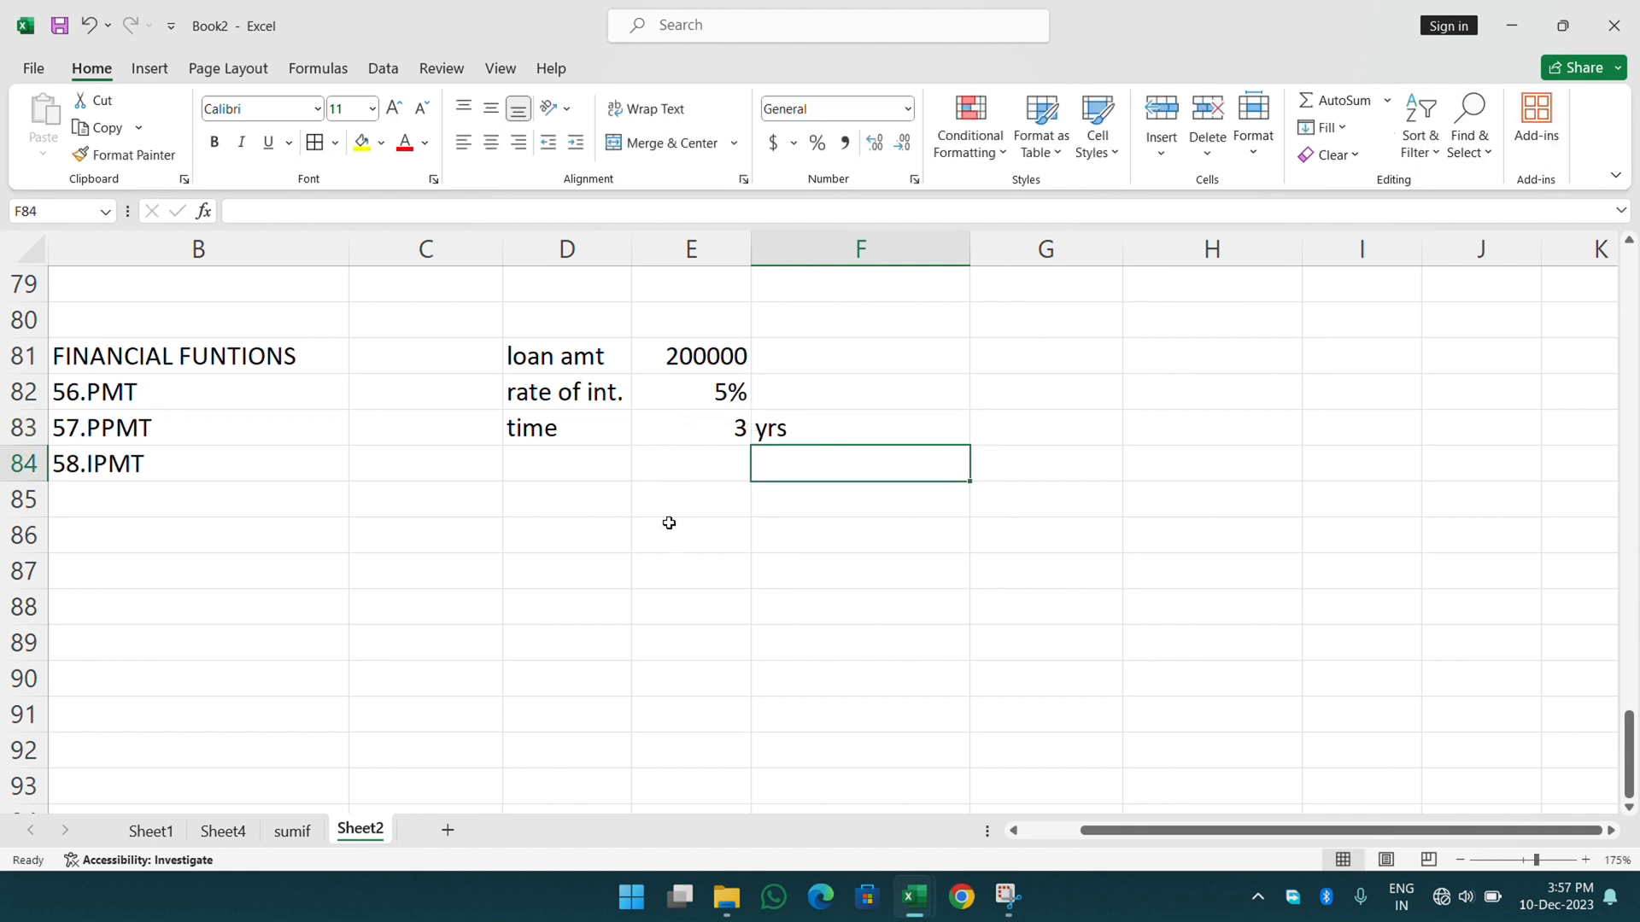
# - Enter the label "pmt" in cell C85 below the loan data
pyautogui.click(611, 510)
pyautogui.click(368, 495)
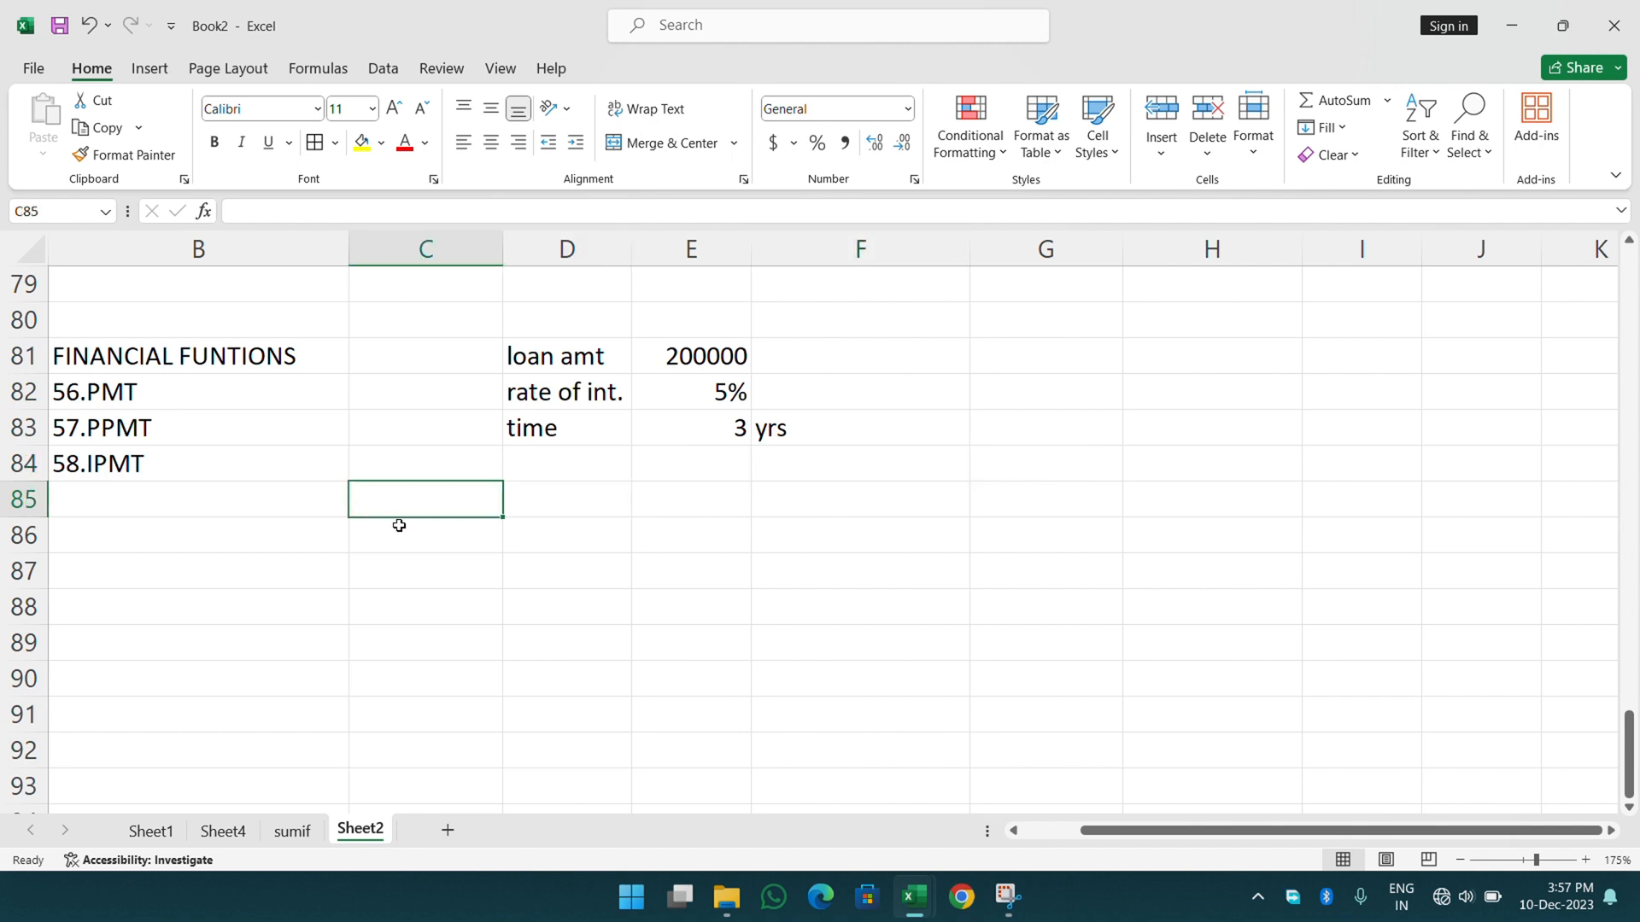
pyautogui.write('pmt')
pyautogui.press('Tab')
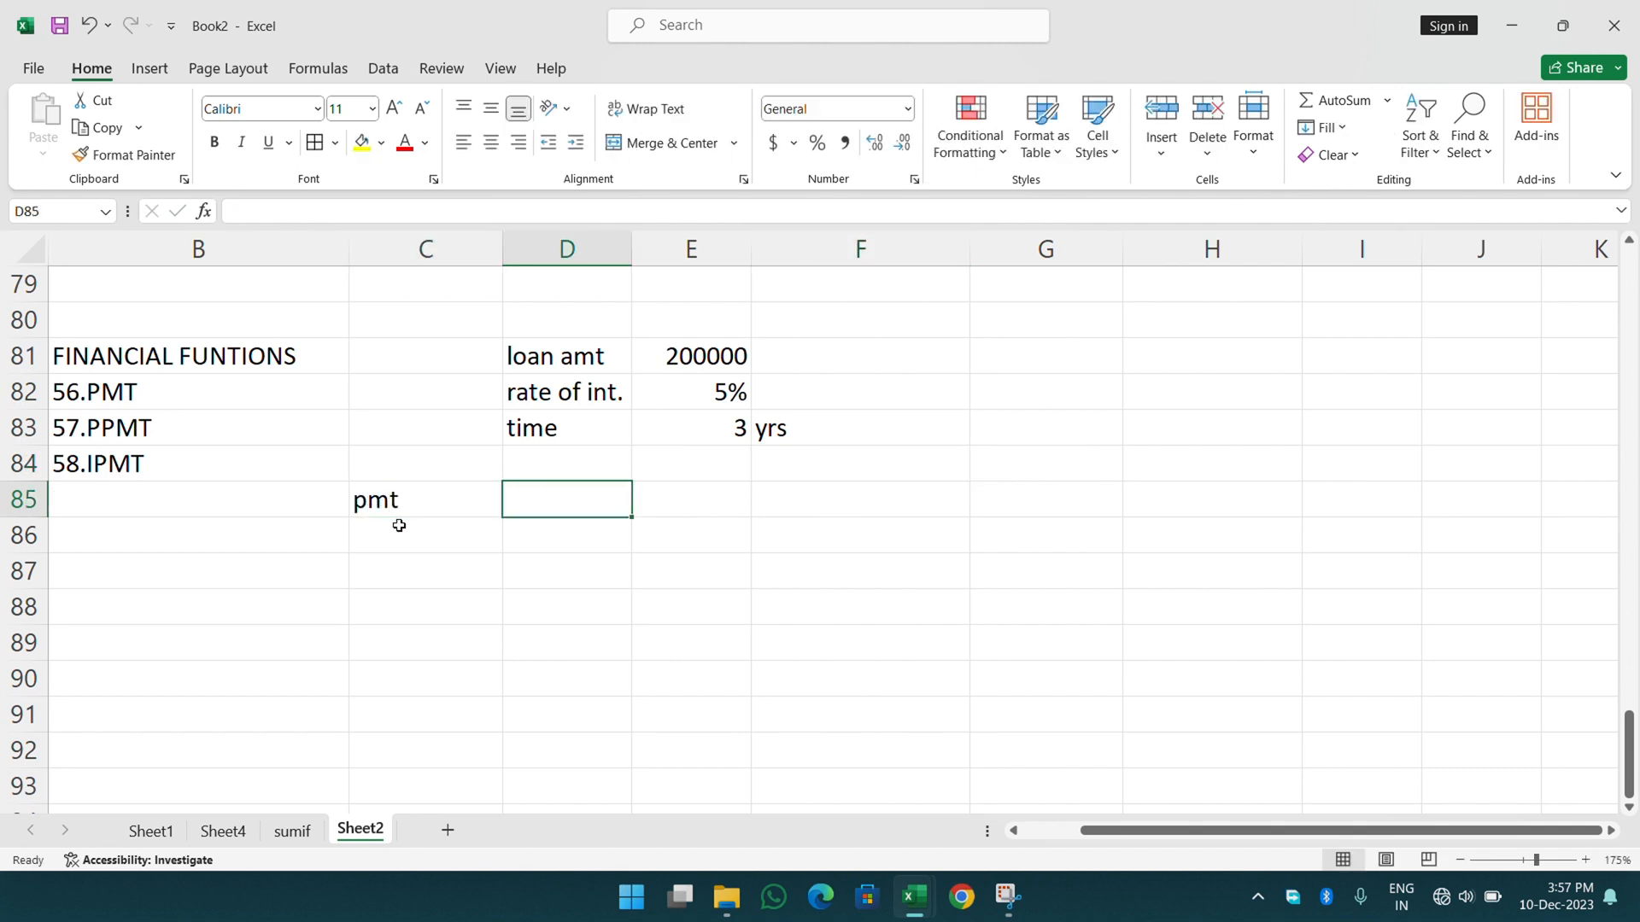
# - Start a PMT function in D85 with its arguments dialog and set Rate to E82/12
pyautogui.write('=pmt')
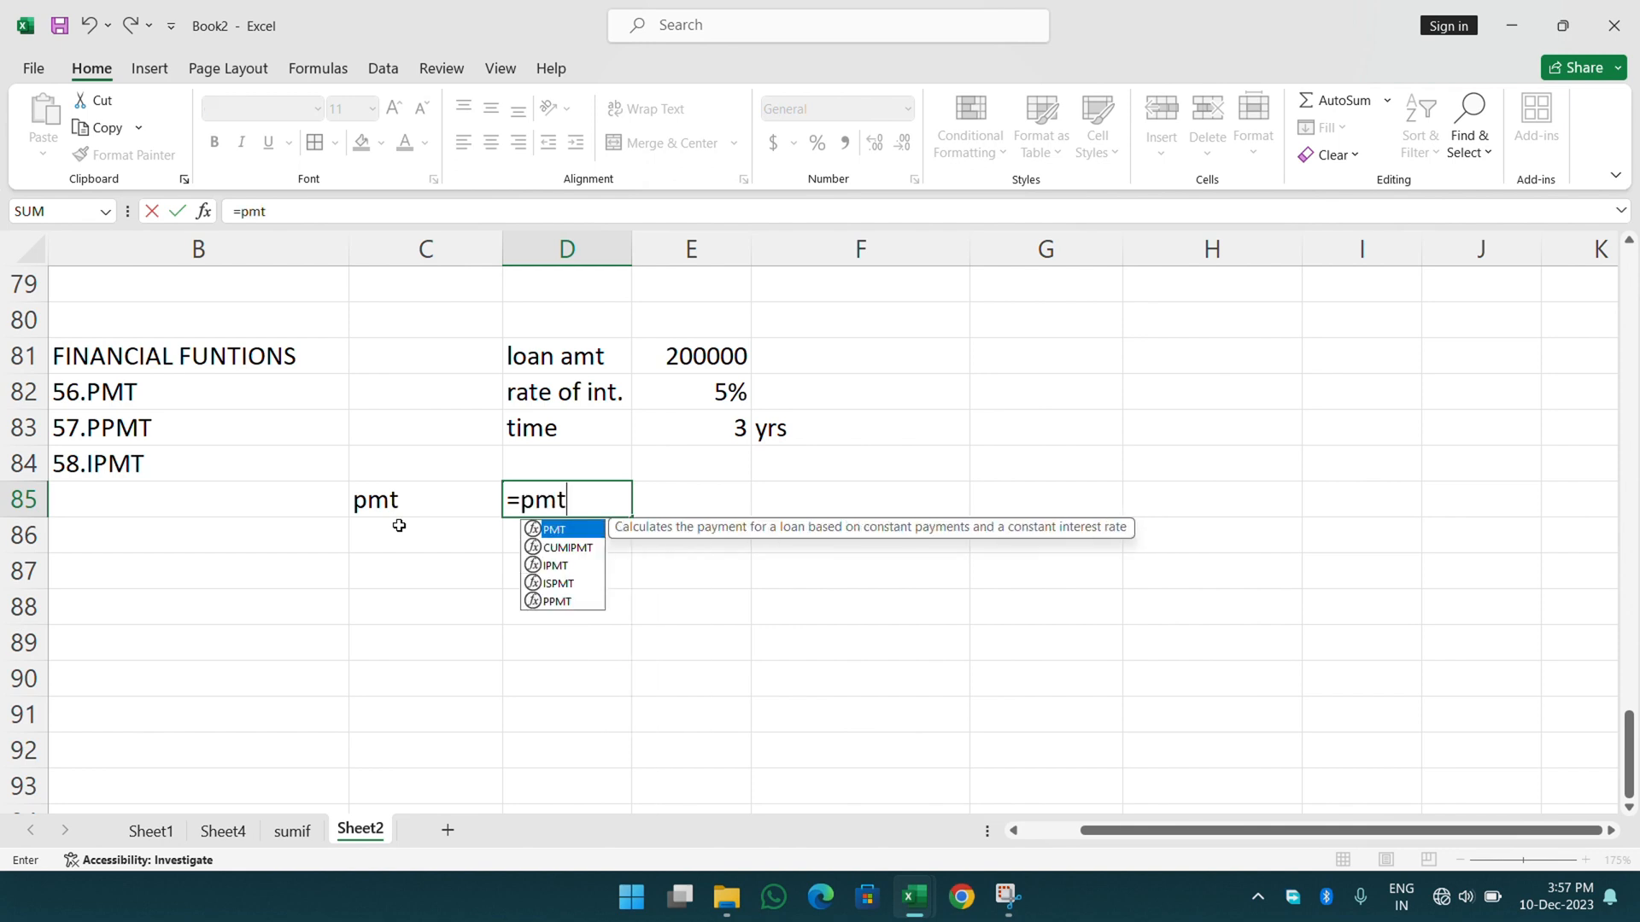
pyautogui.press('Tab')
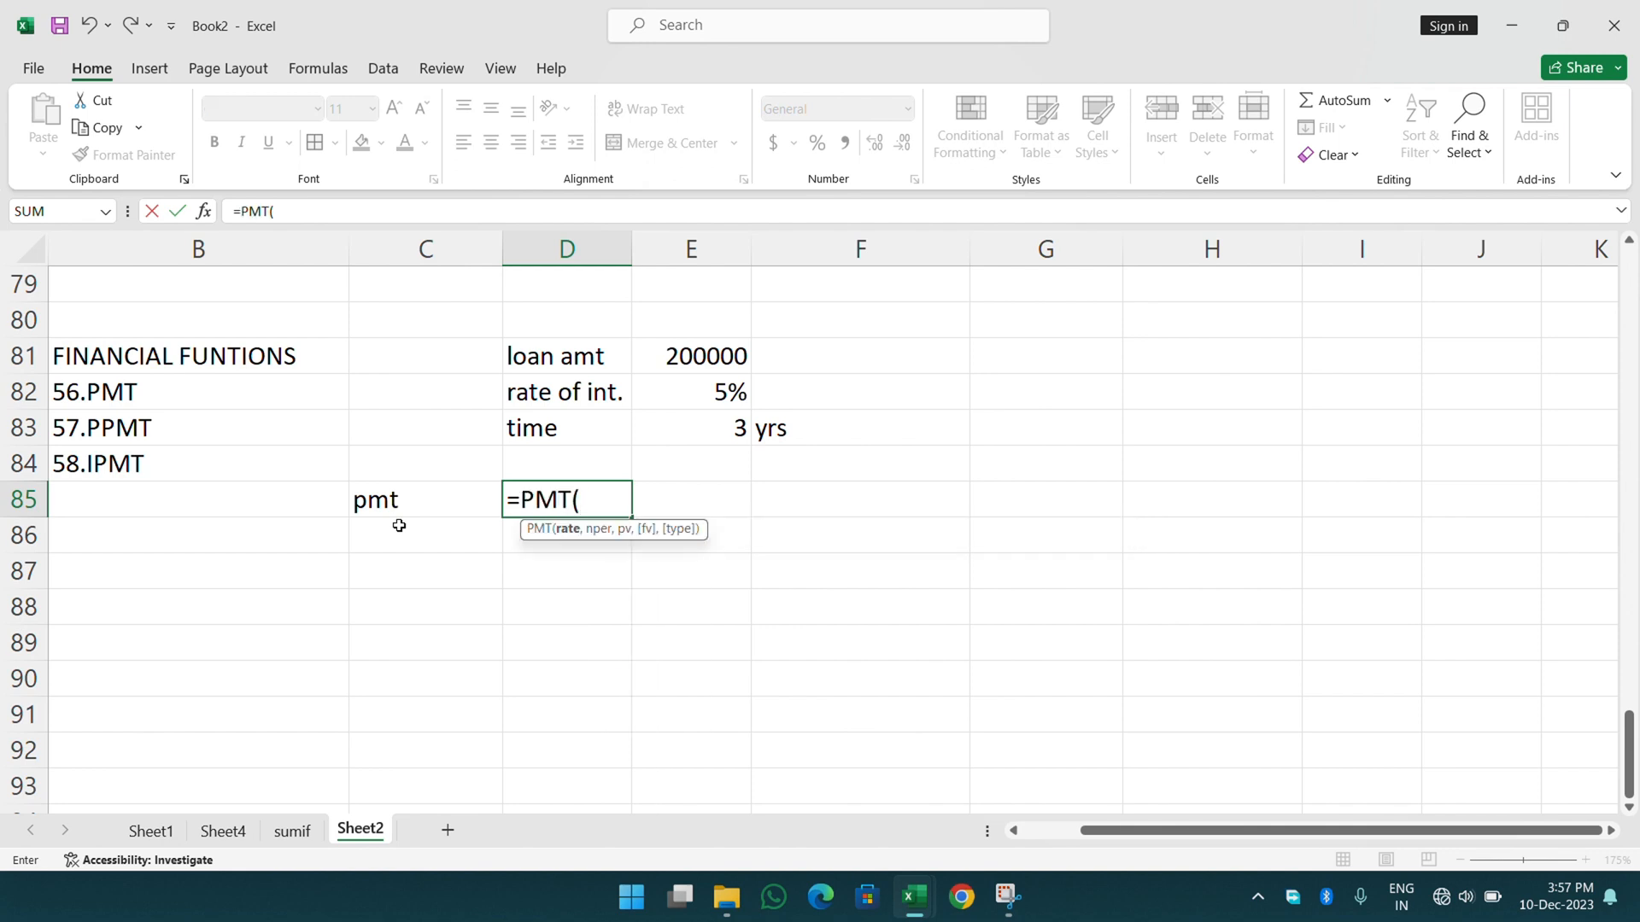
pyautogui.write('a')
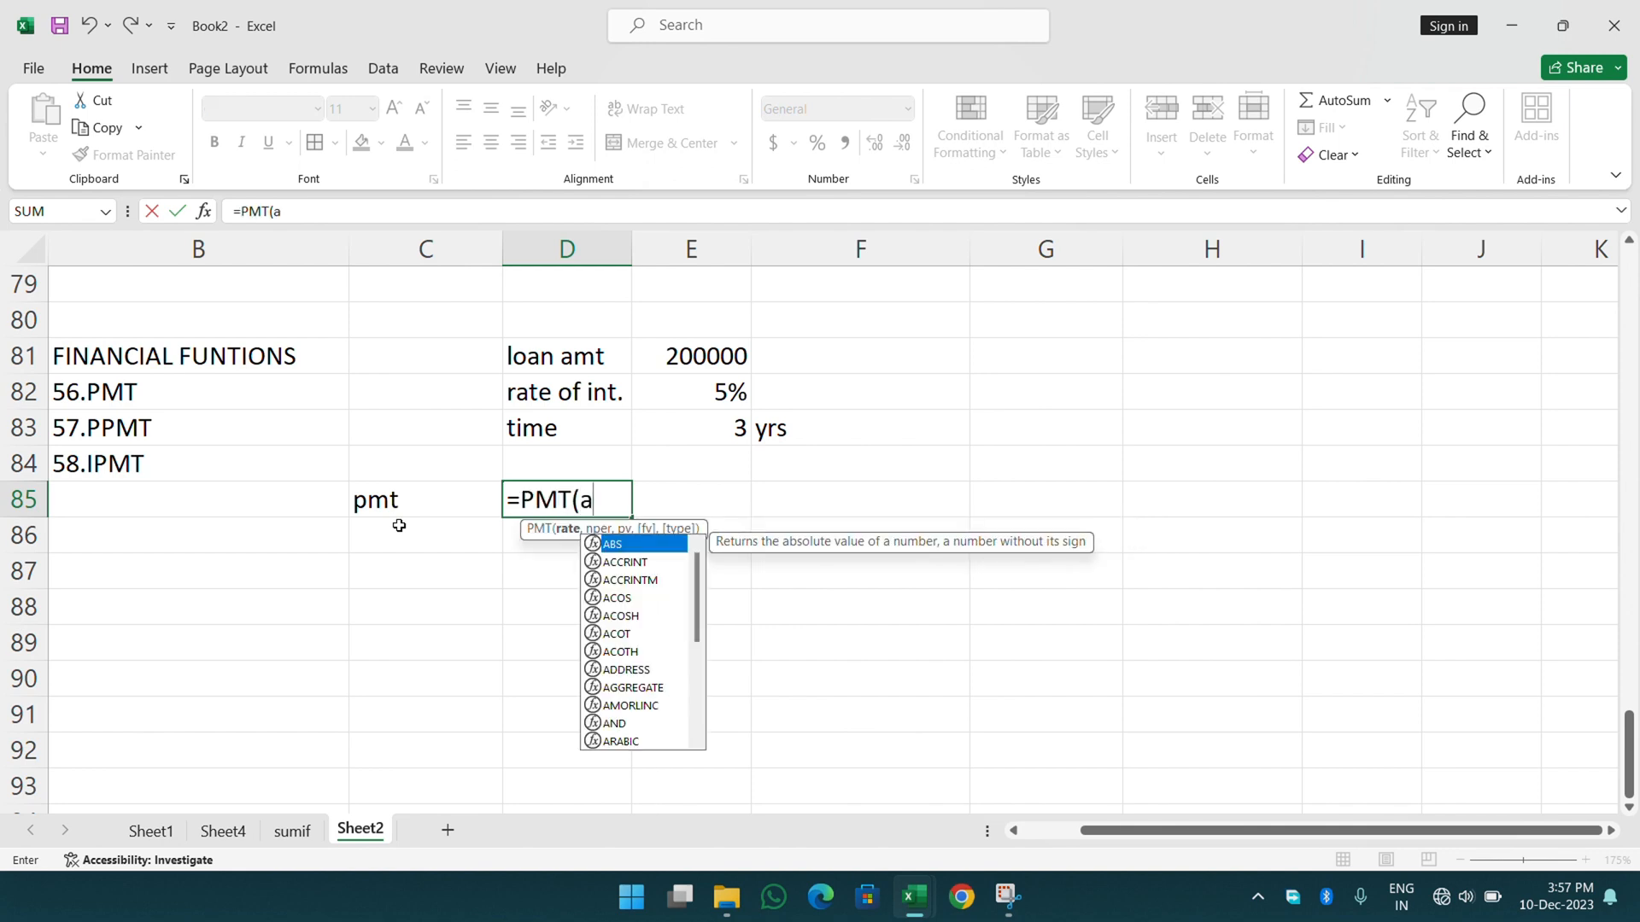
pyautogui.press('BackSpace')
pyautogui.hotkey('ctrl', 'a')
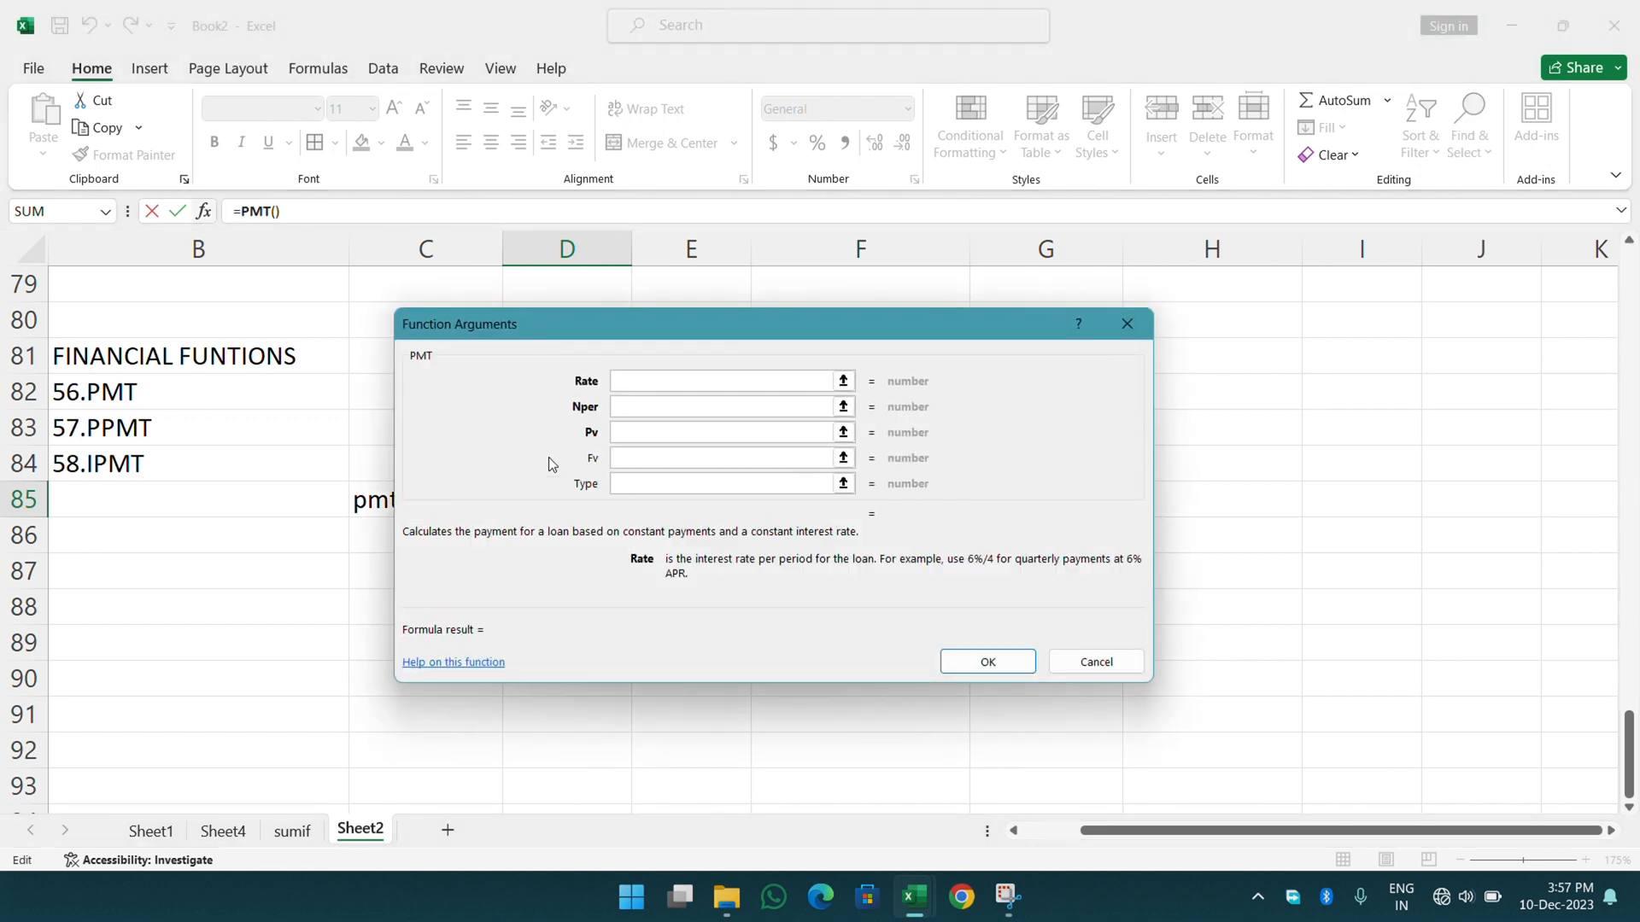
pyautogui.moveTo(607, 337); pyautogui.dragTo(1043, 336)
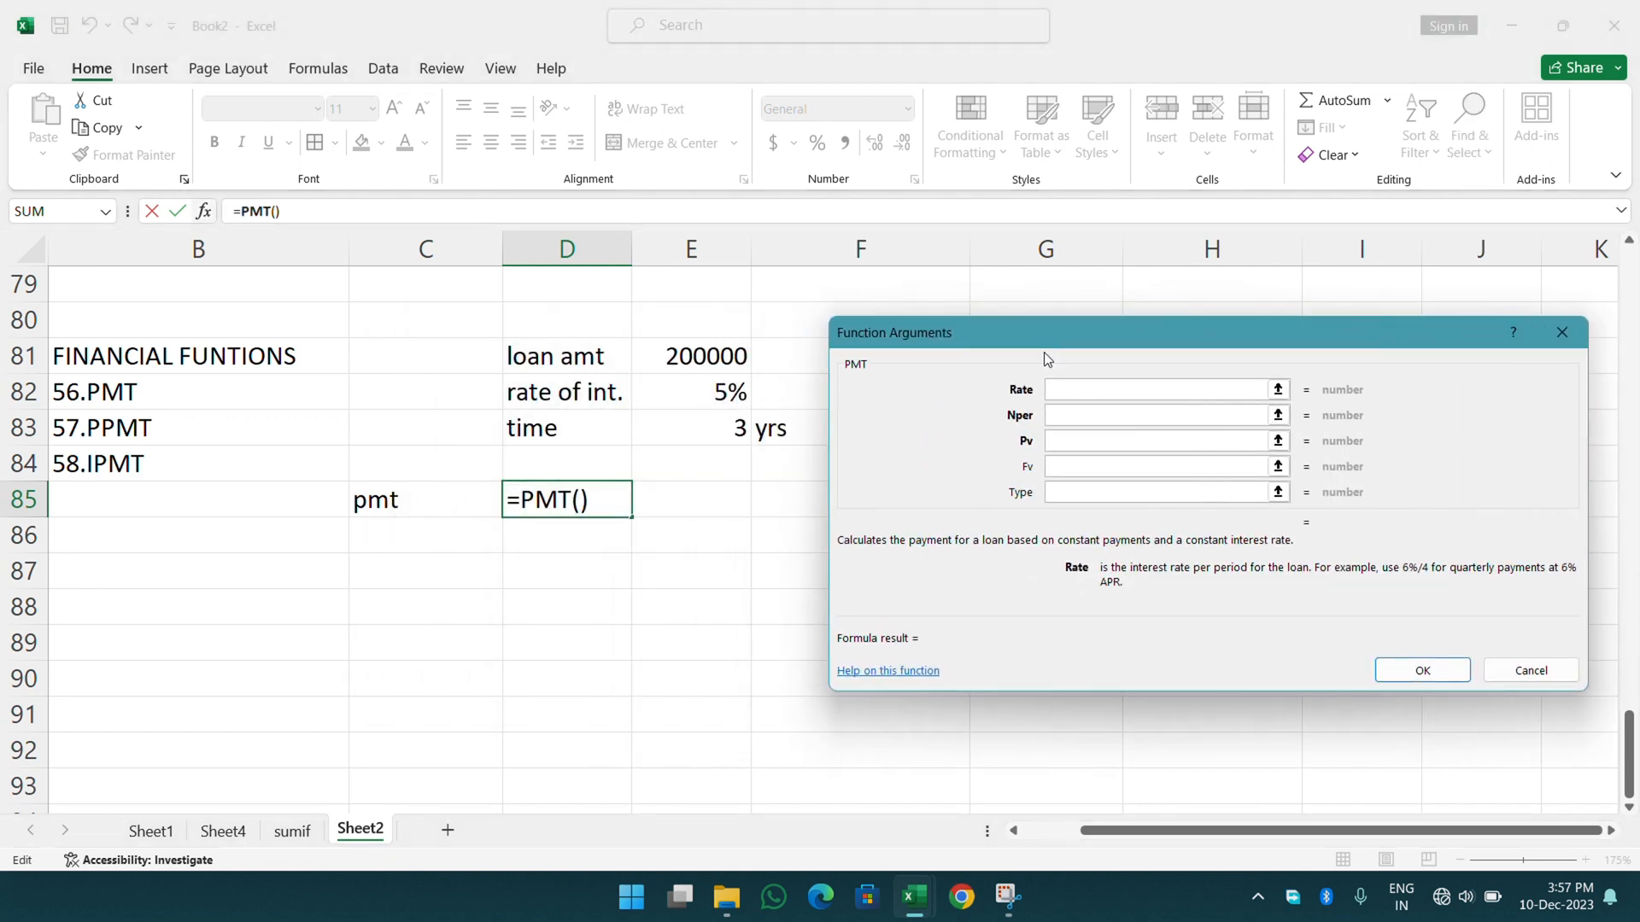
pyautogui.click(1075, 387)
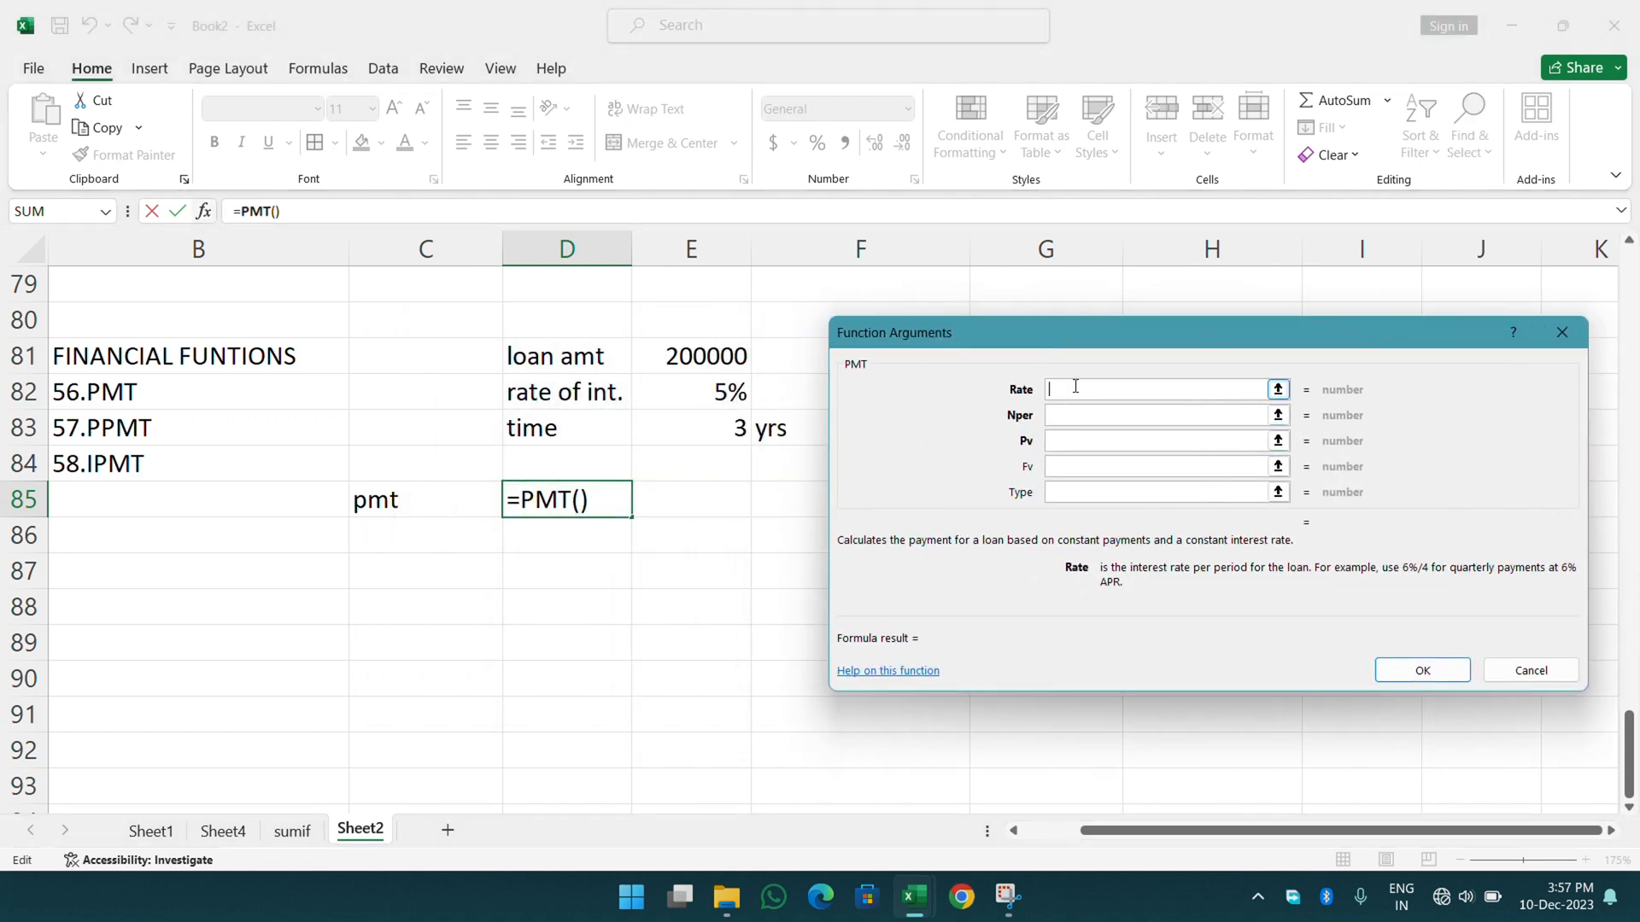
pyautogui.click(716, 390)
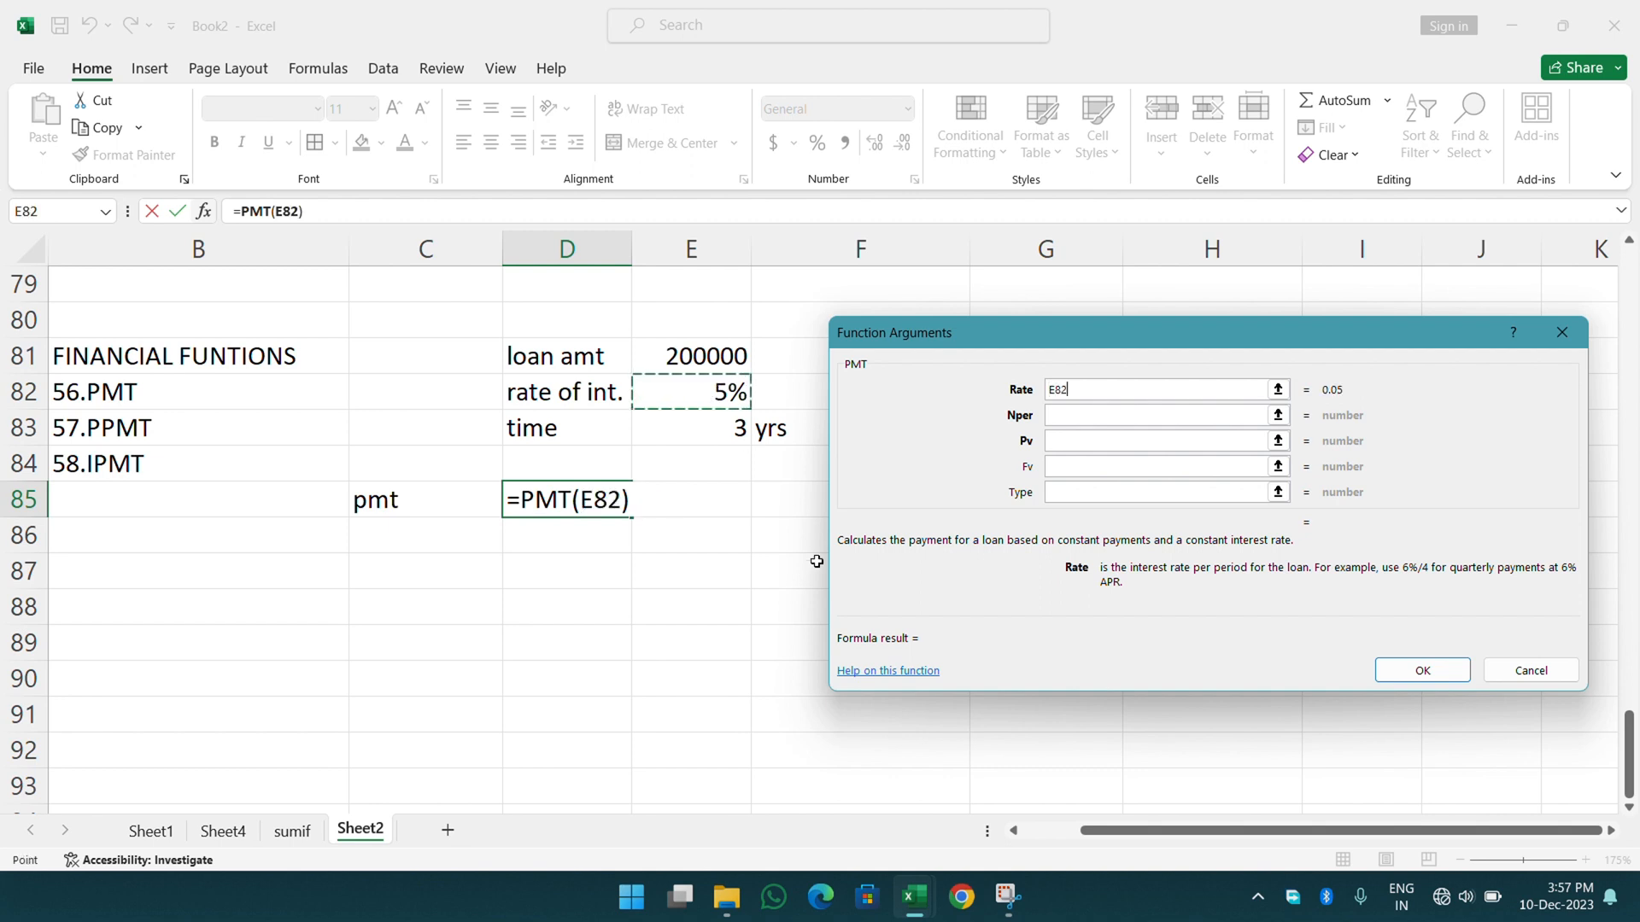
pyautogui.write('/12')
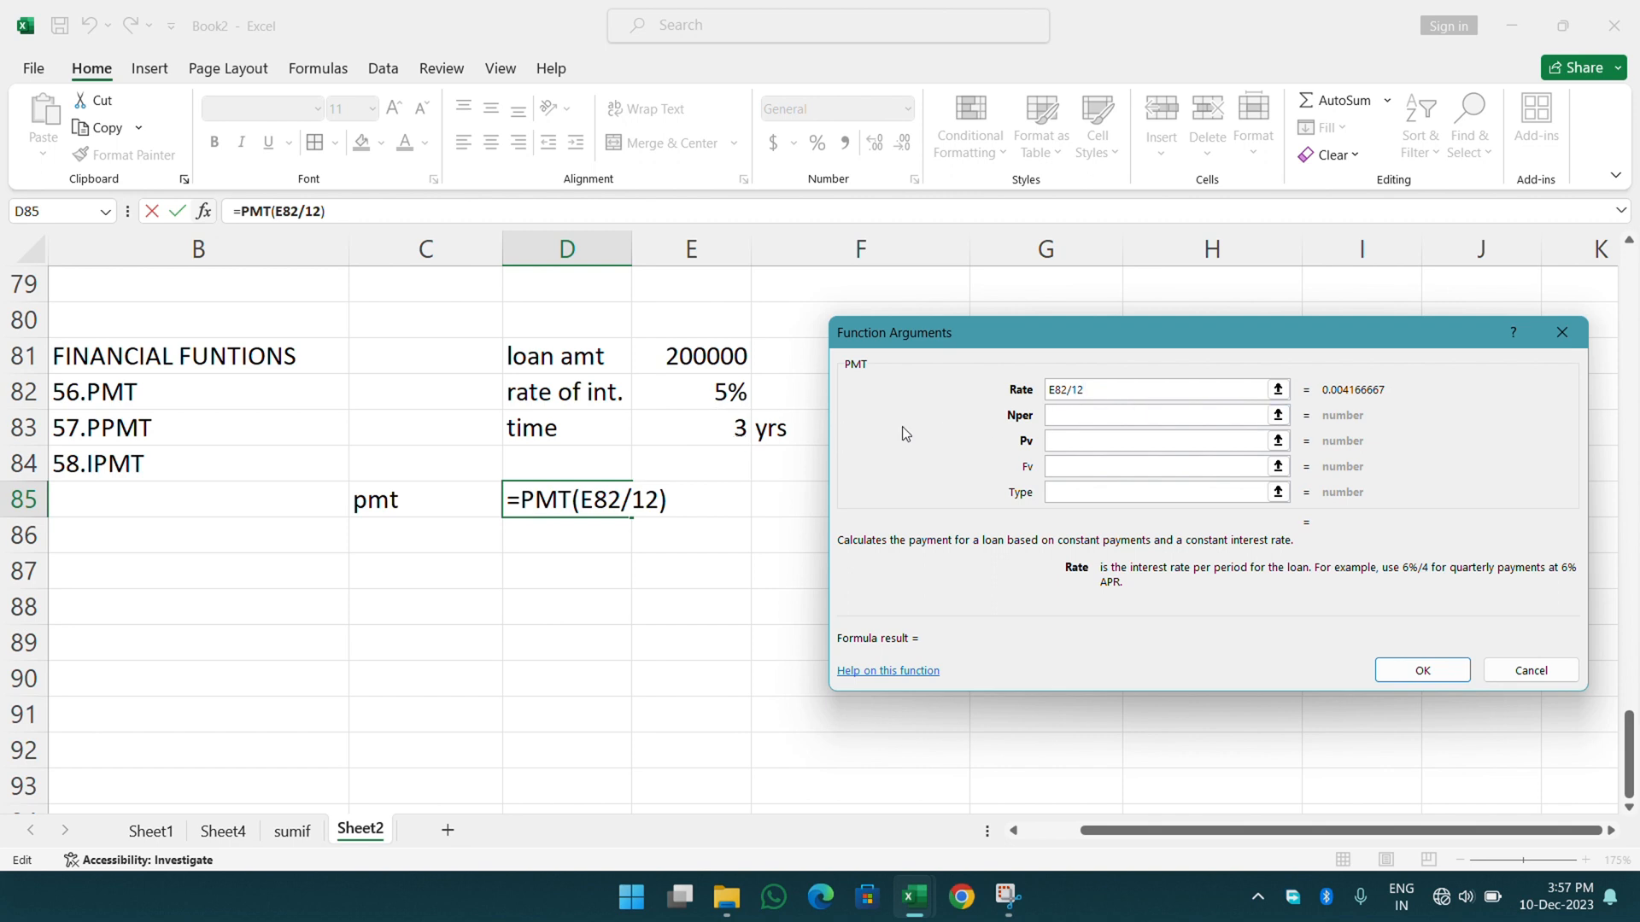
pyautogui.click(1076, 416)
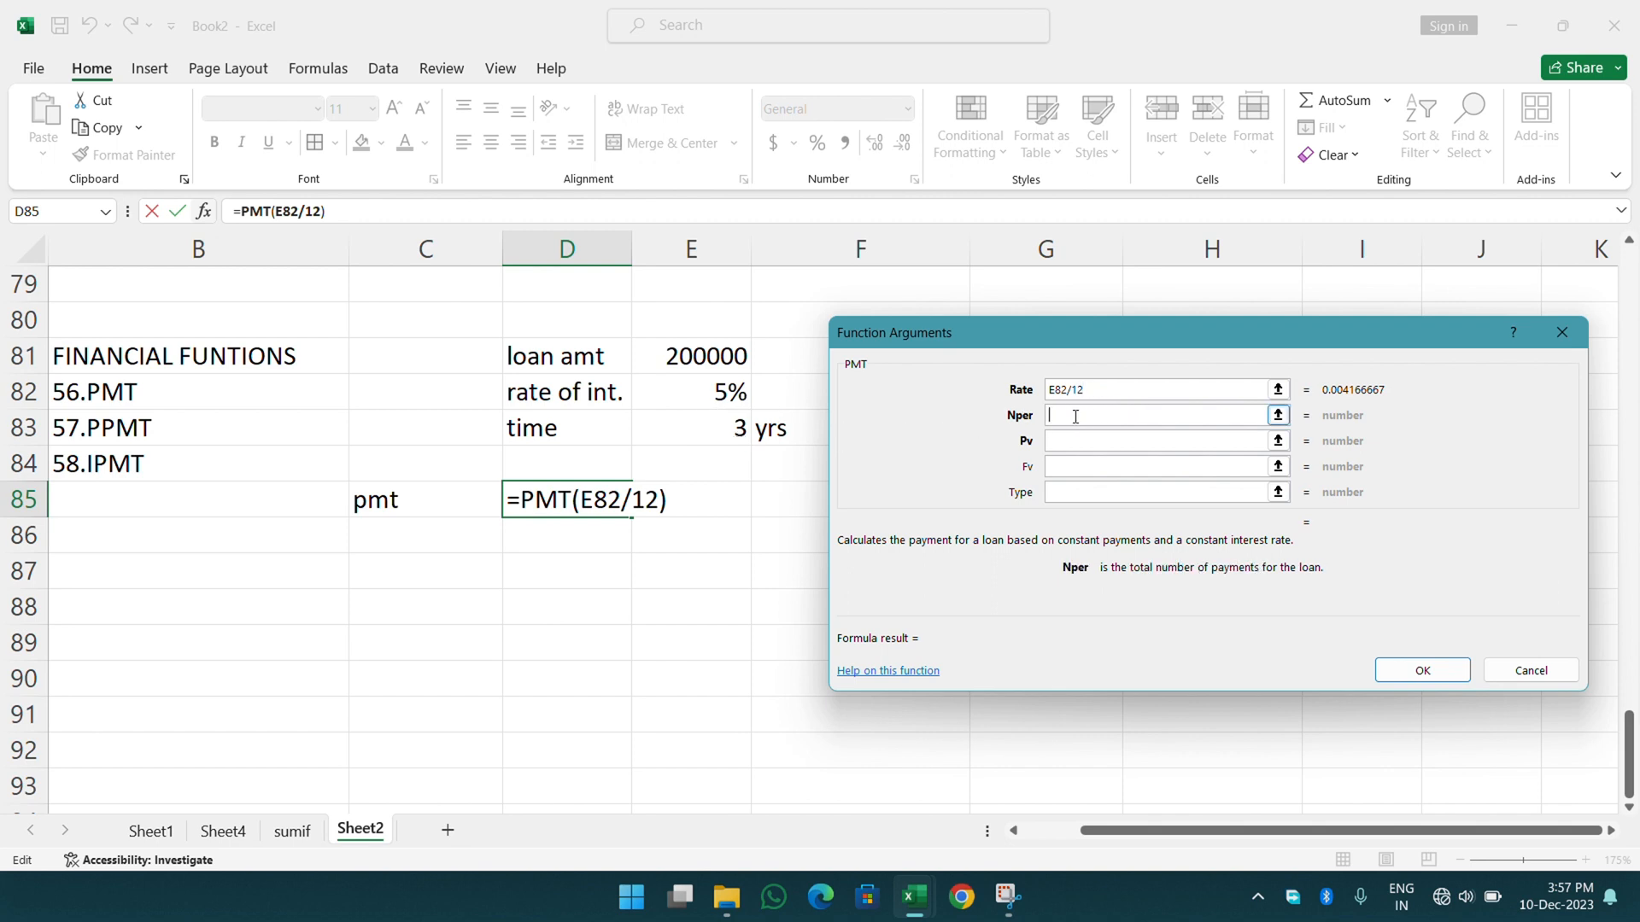
pyautogui.click(720, 418)
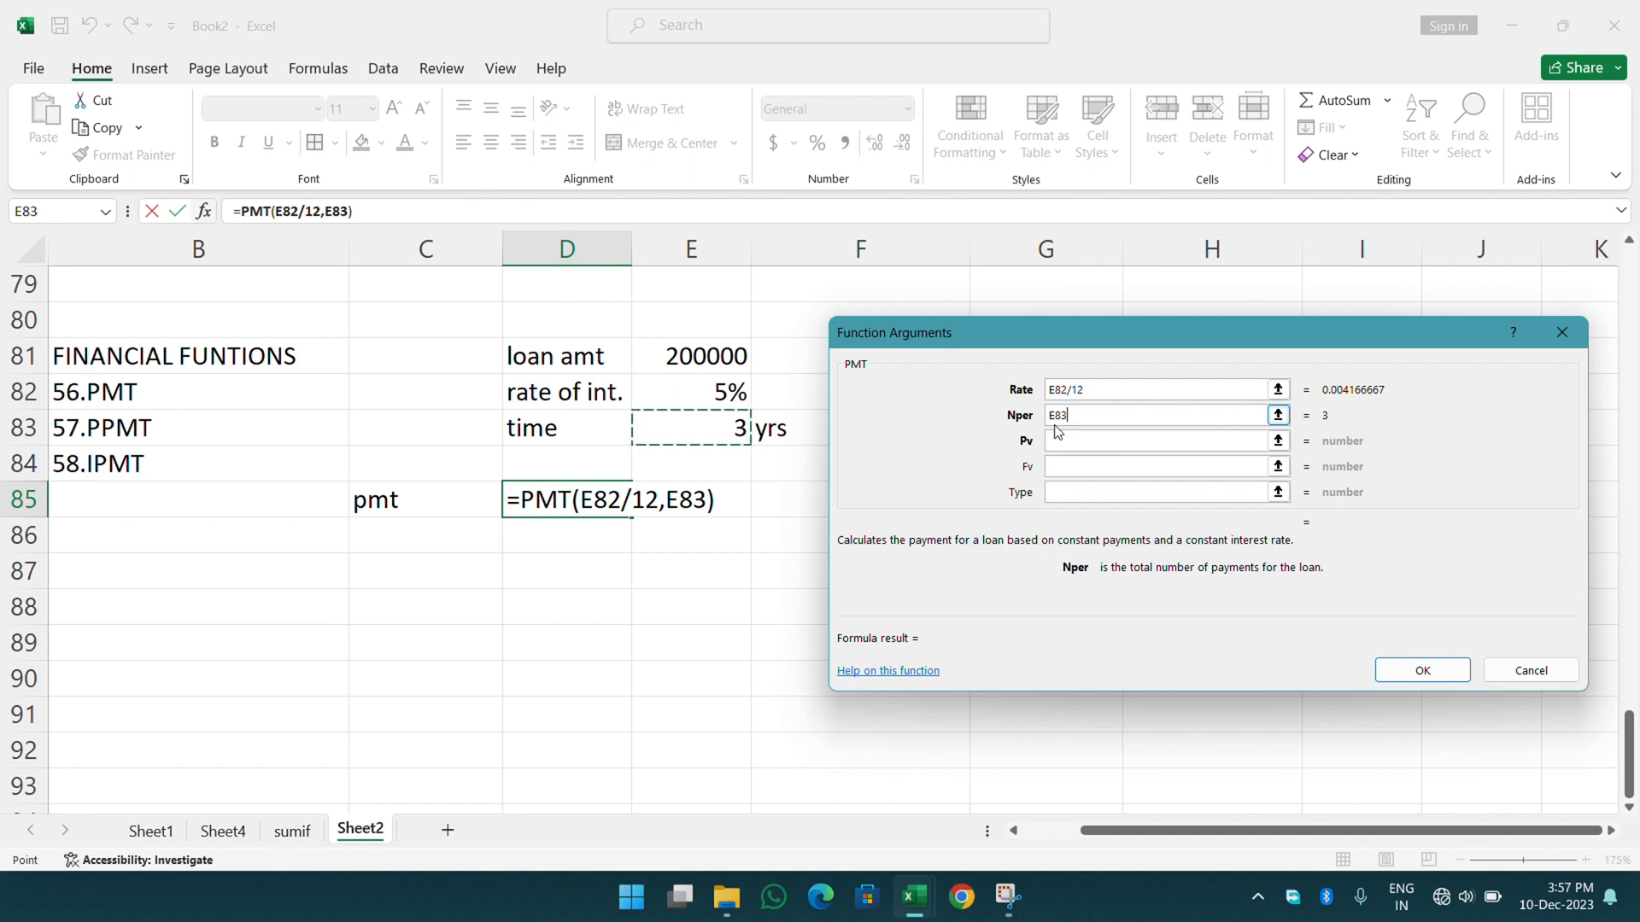
pyautogui.write('/')
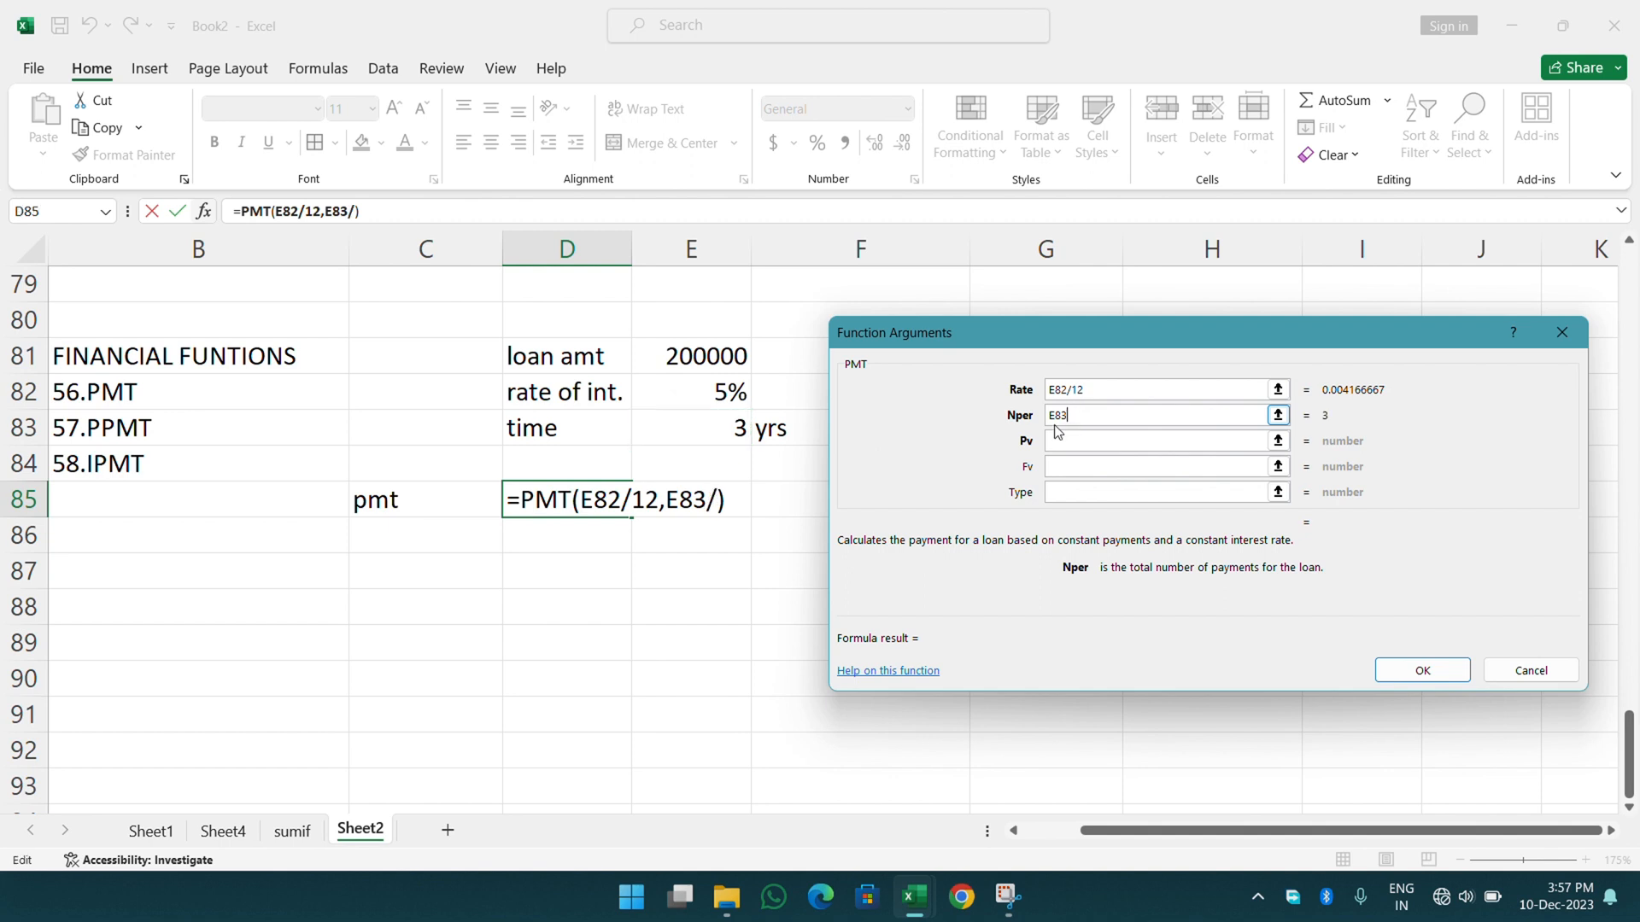
pyautogui.press('BackSpace')
pyautogui.press('BackSpace')
pyautogui.write('3*')
pyautogui.press('BackSpace')
pyautogui.press('BackSpace')
pyautogui.press('BackSpace')
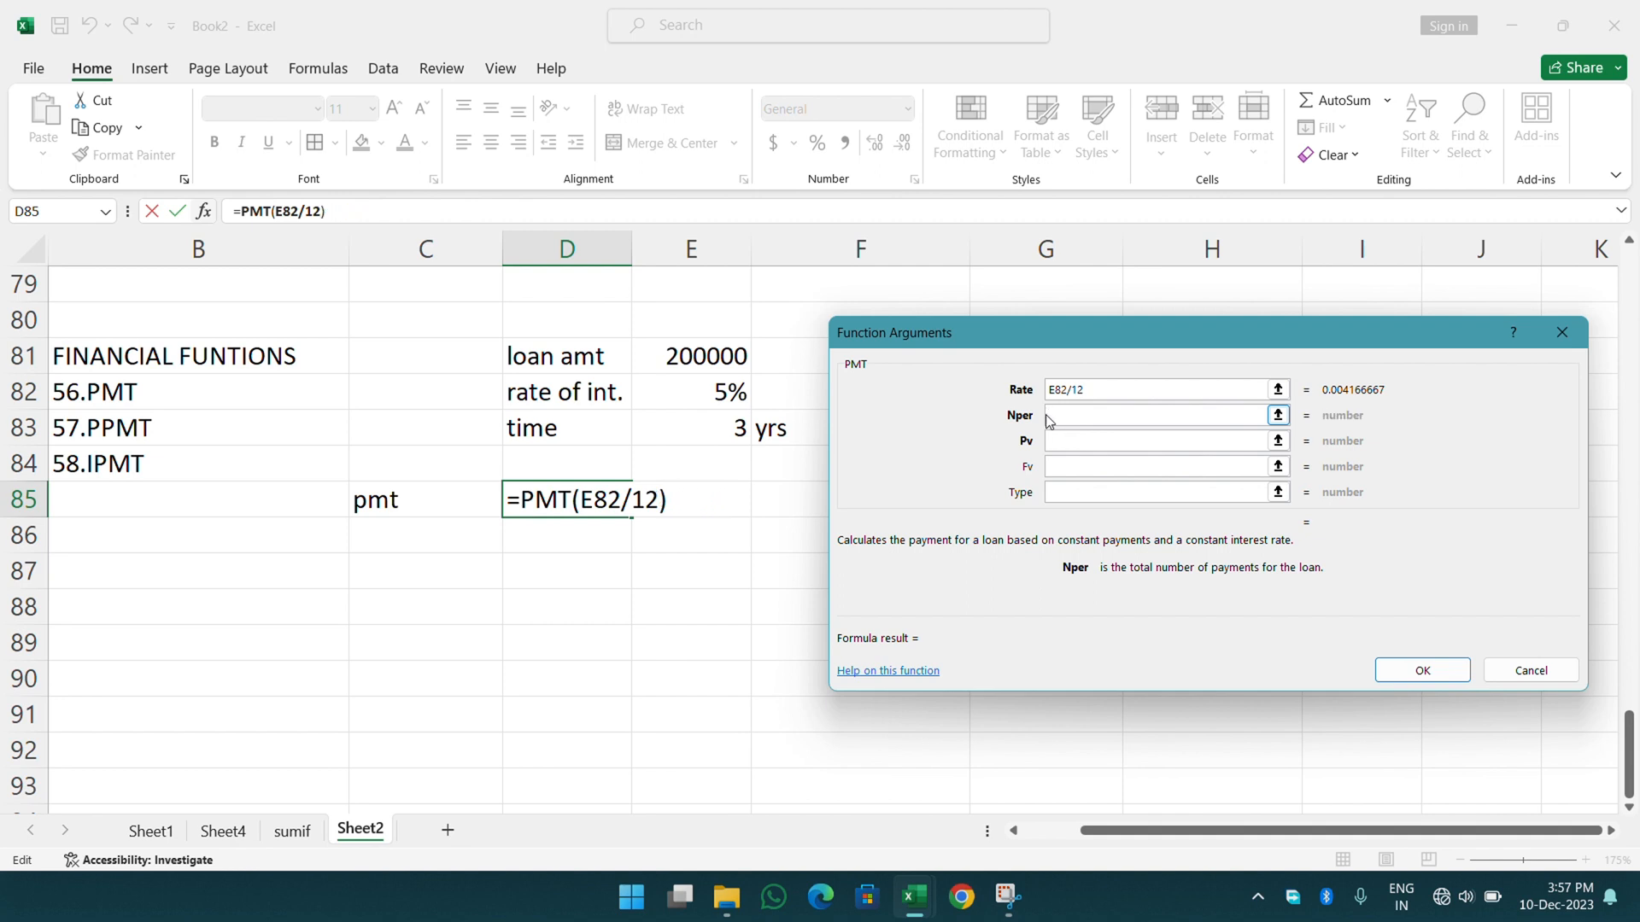
# - Set the PMT function's Nper to E83*12 and Pv to E81, and insert the formula in D85
pyautogui.click(707, 430)
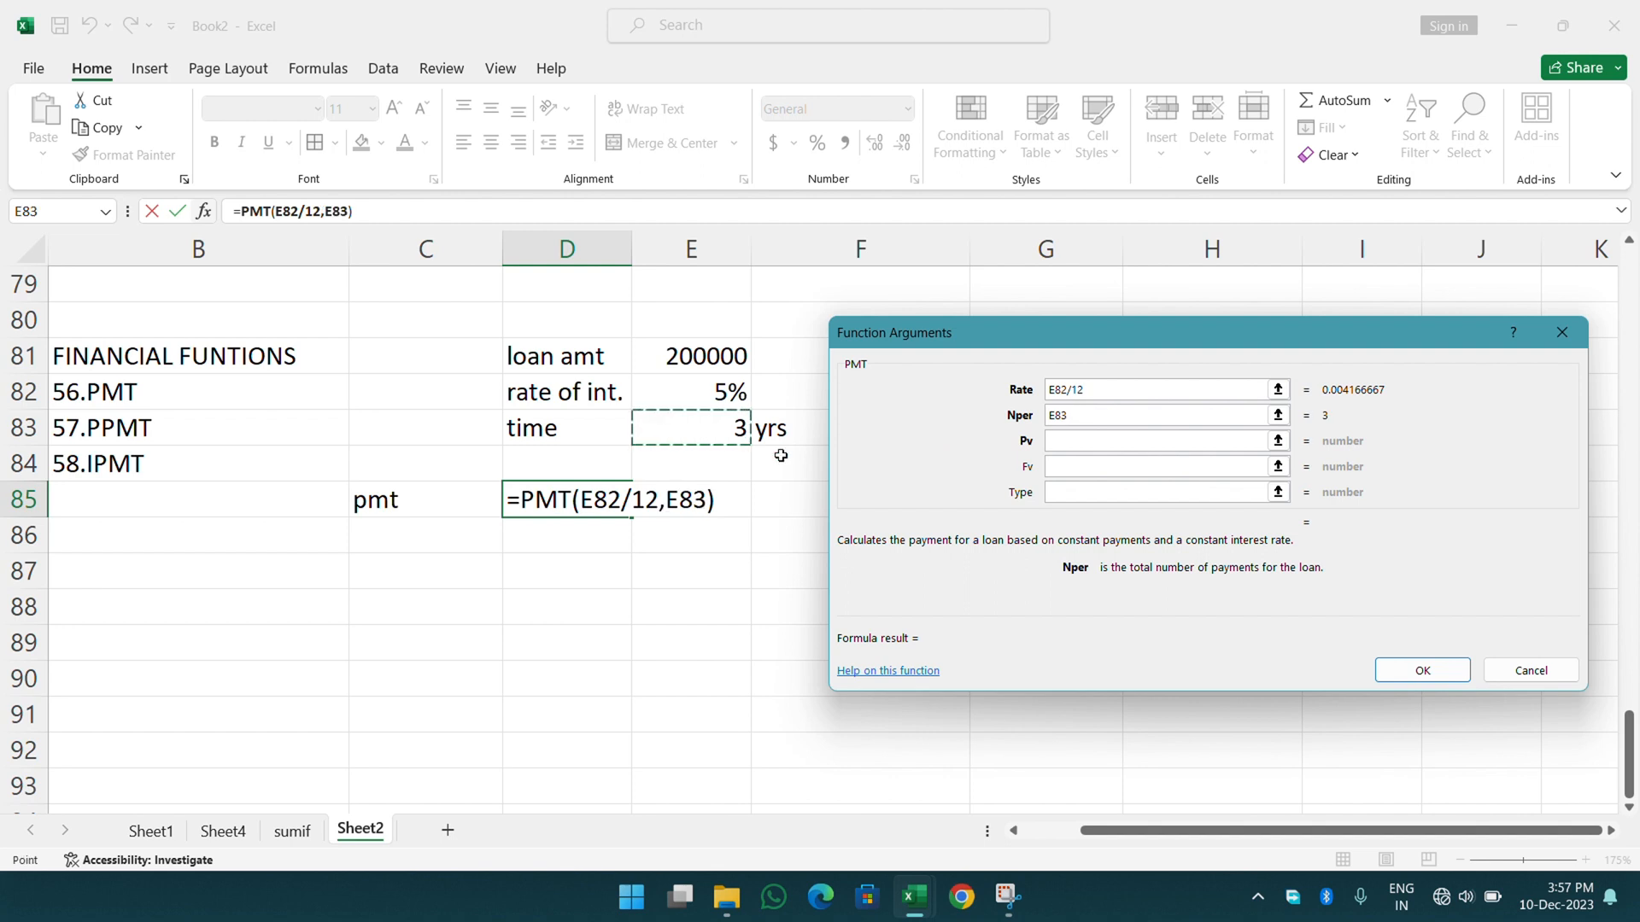
pyautogui.write('*12')
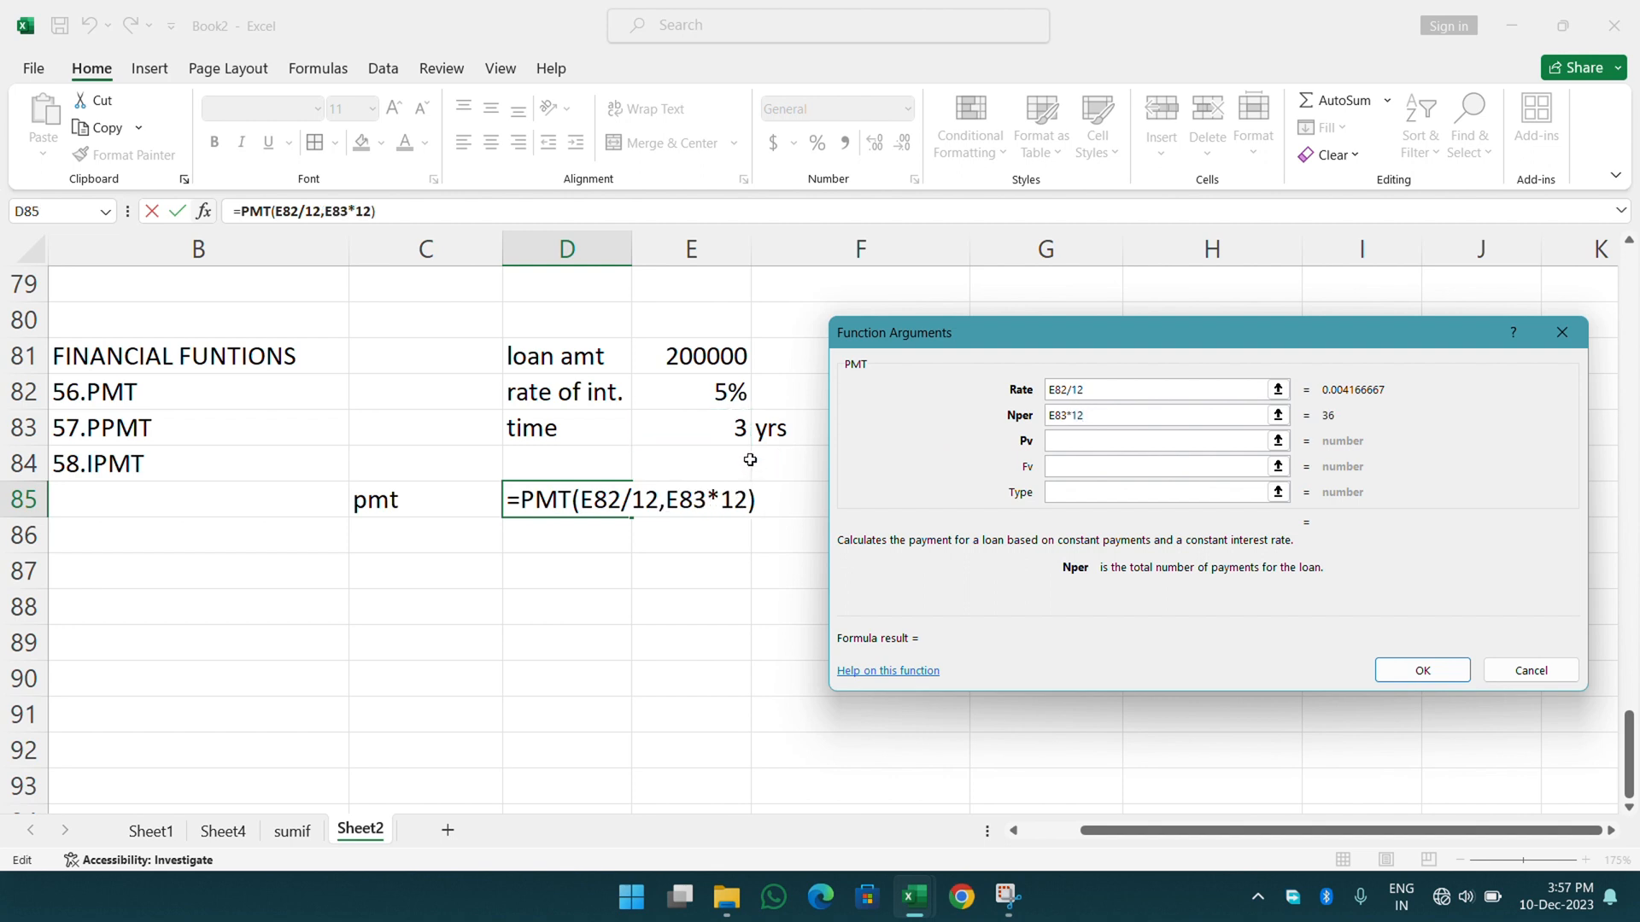
pyautogui.press('Tab')
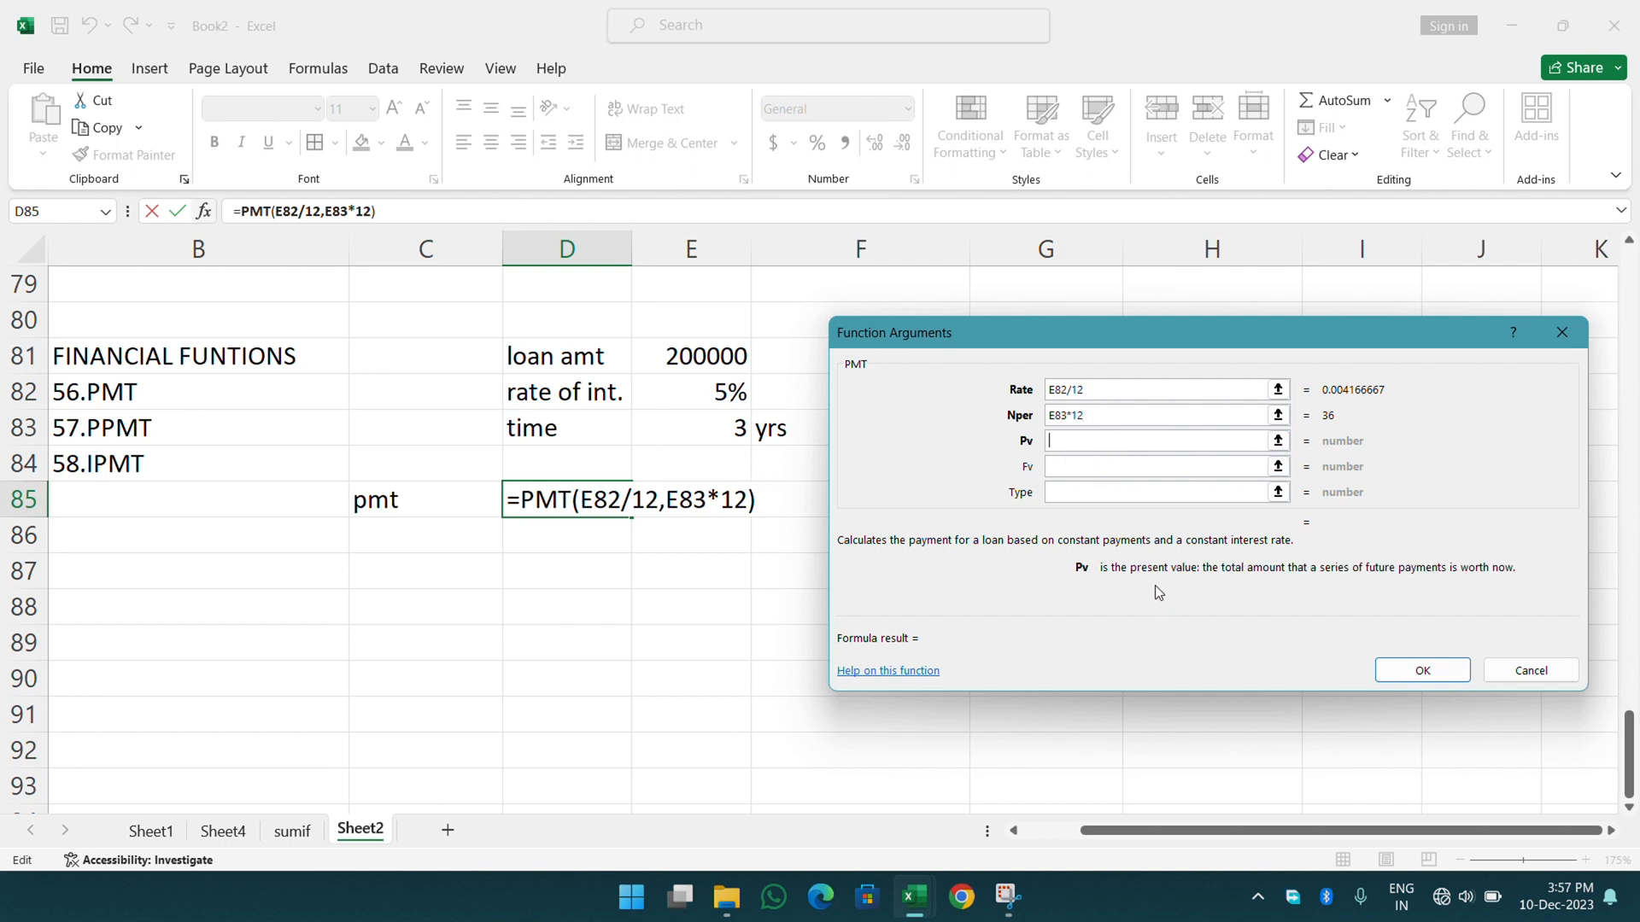
pyautogui.click(700, 356)
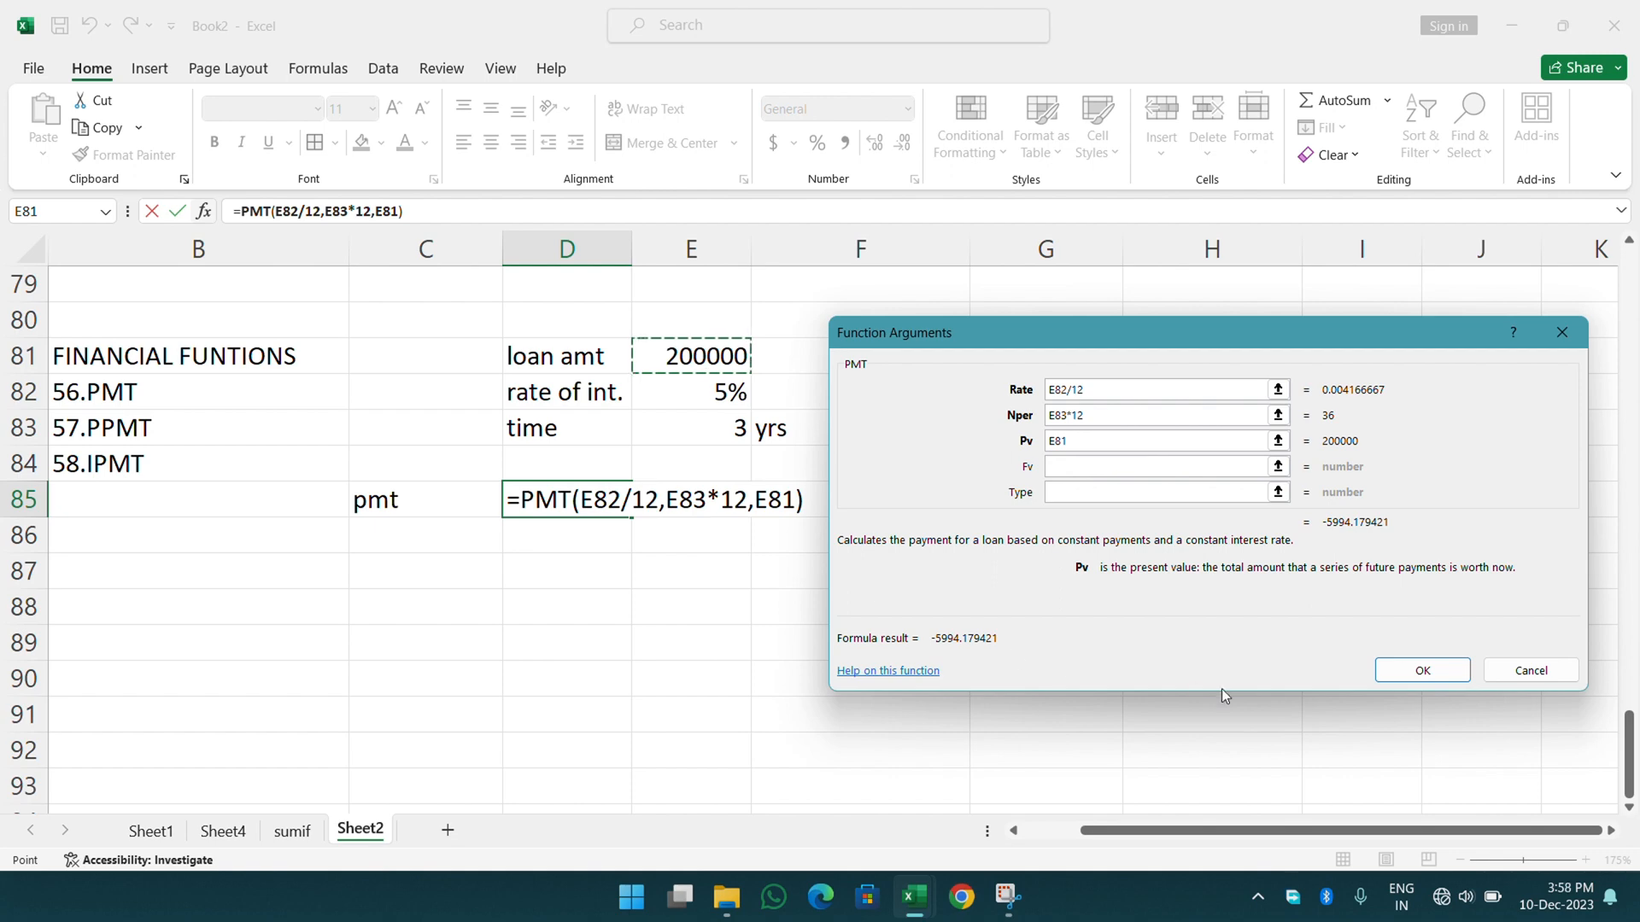
pyautogui.click(1394, 673)
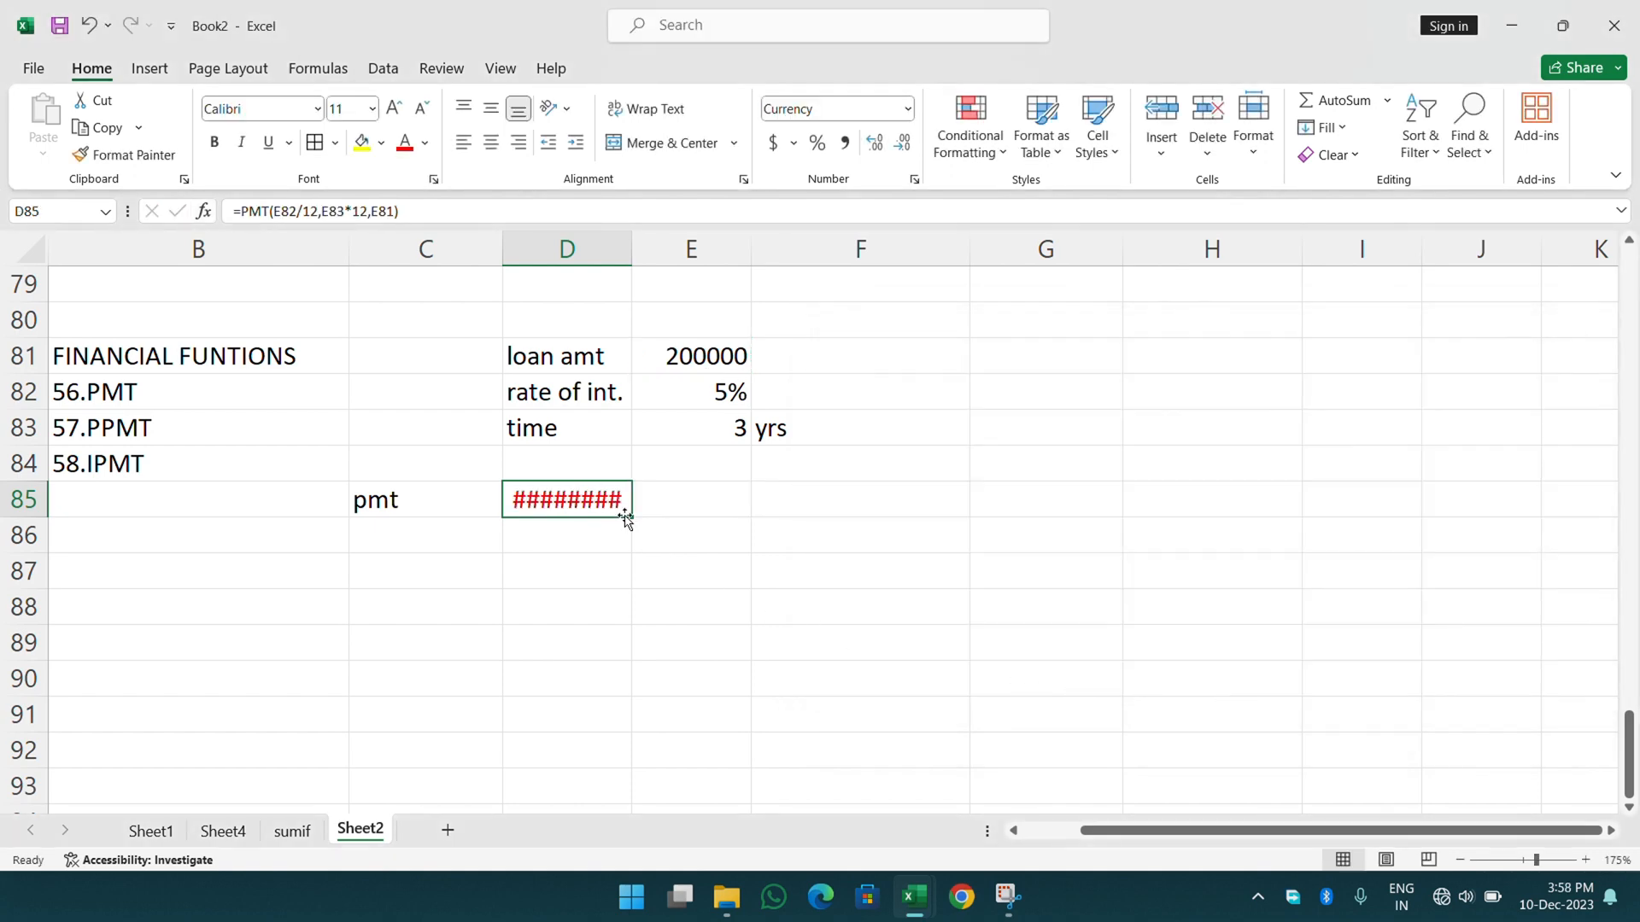
# - Autofit column D to its contents and clear the PMT formula from D85
pyautogui.doubleClick(632, 249)
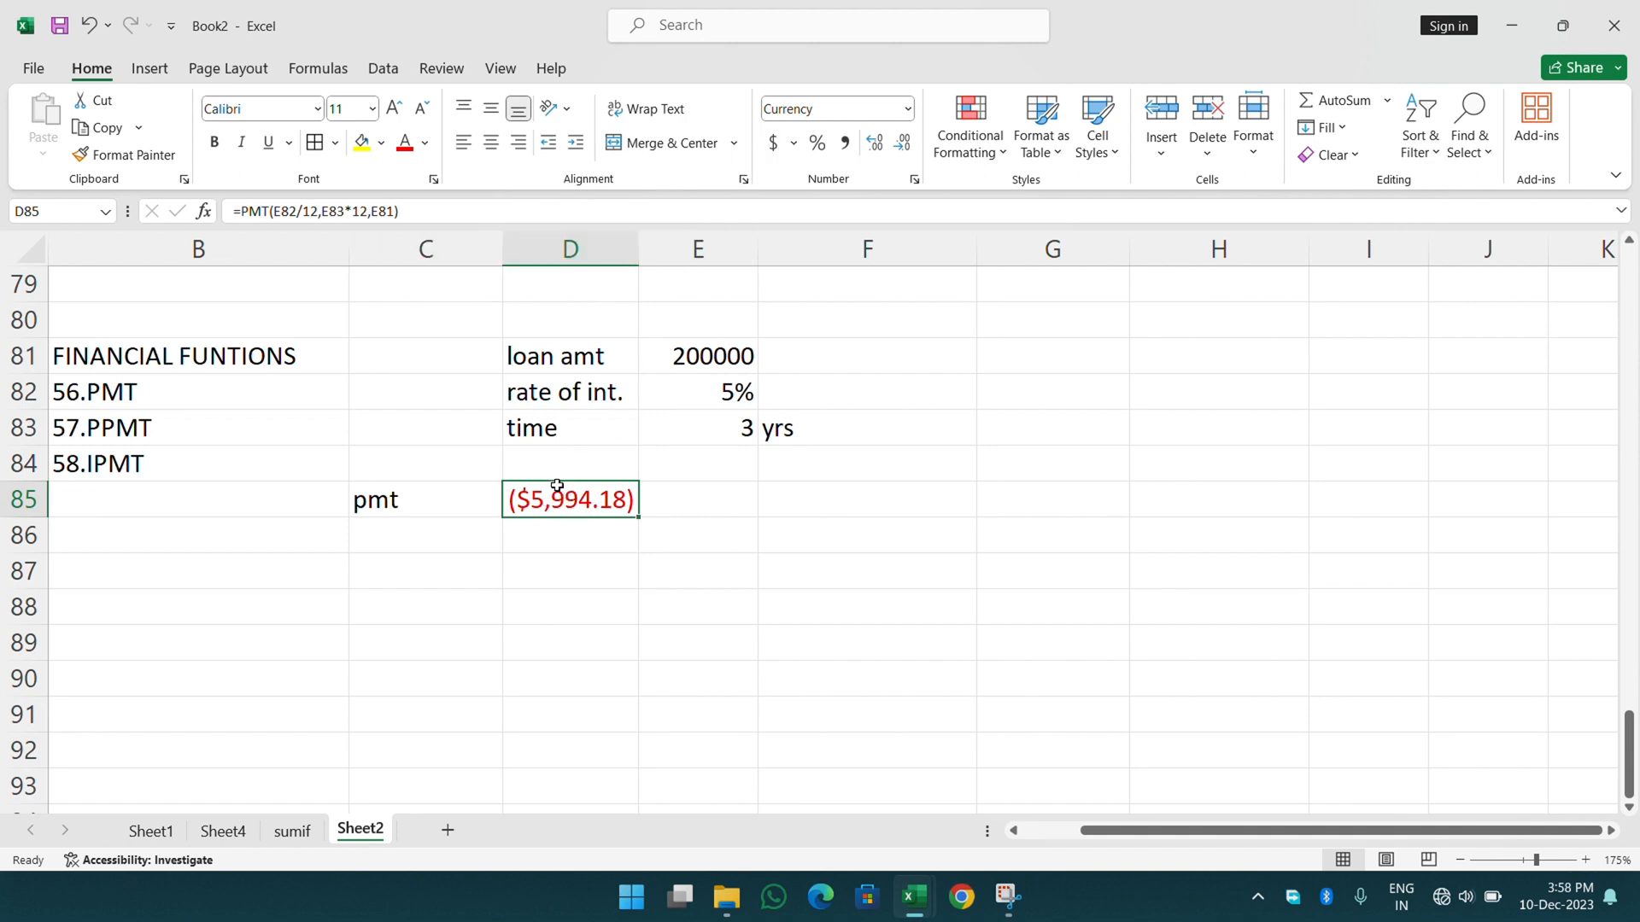
pyautogui.press('Delete')
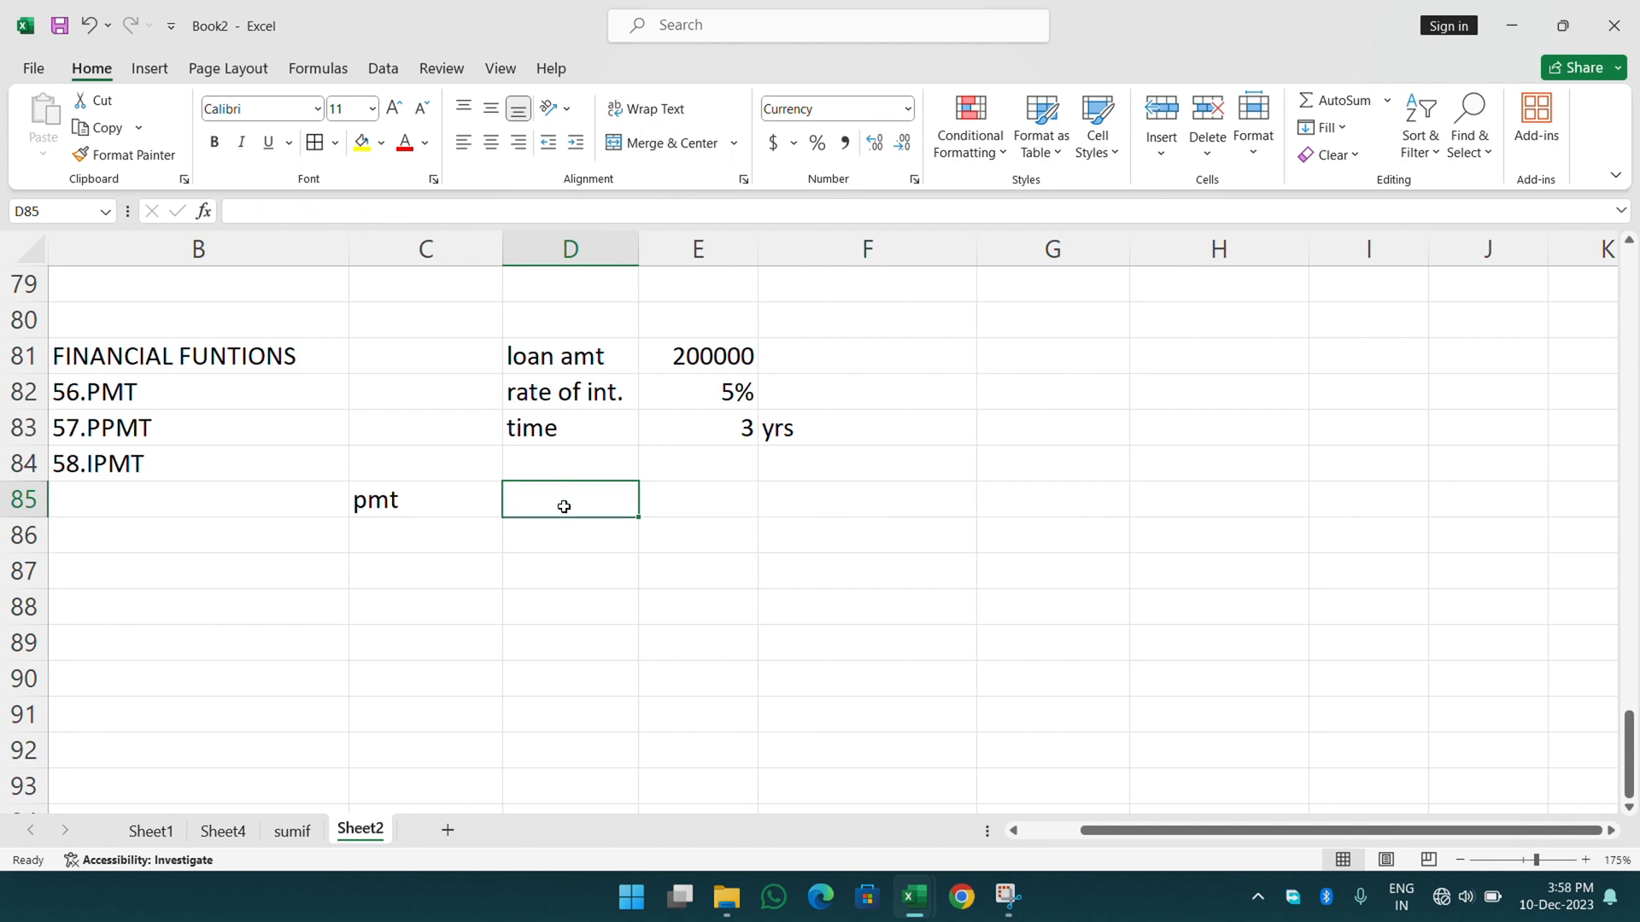
# - Begin a new PMT function in D85 with its arguments dialog, using E82/12 as the Rate
pyautogui.write('=pm')
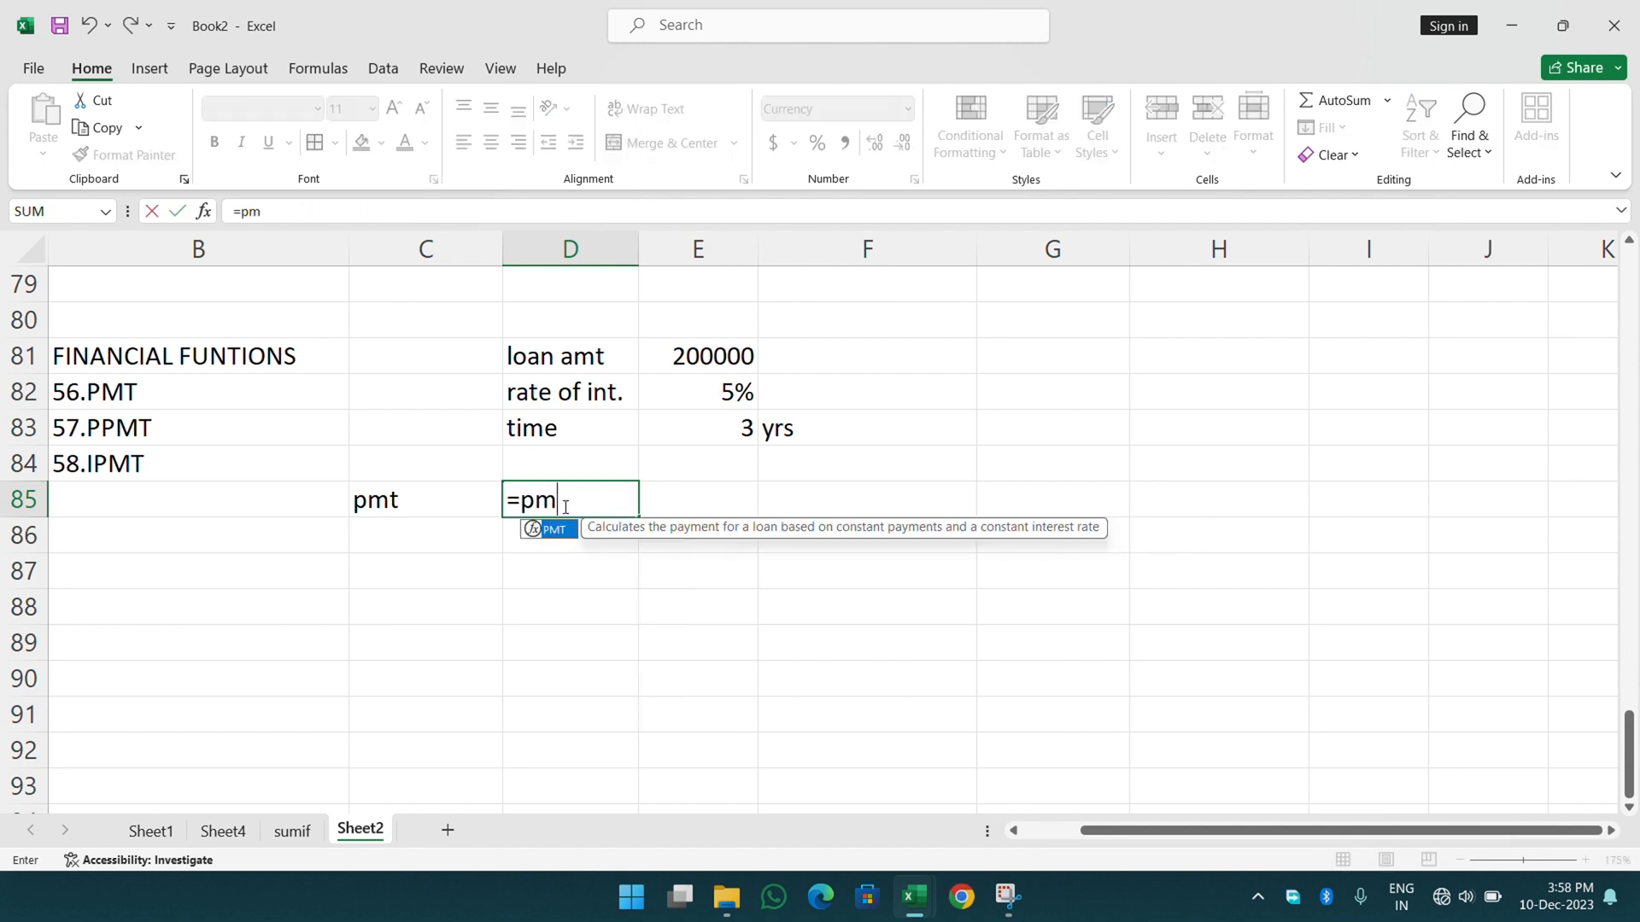
pyautogui.write('t')
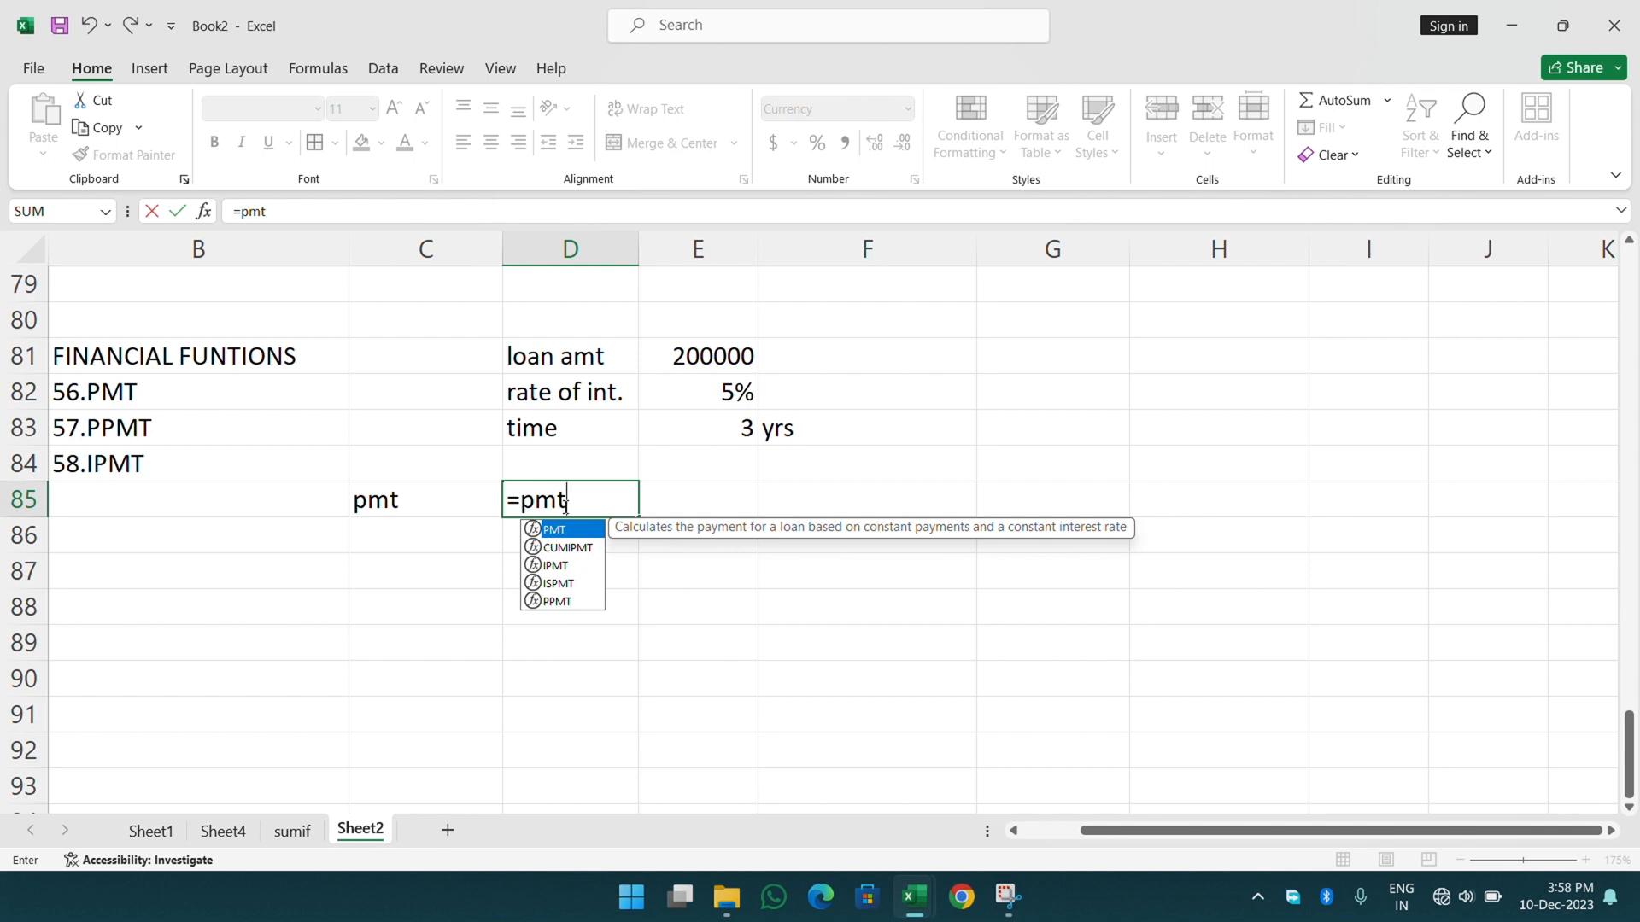
pyautogui.hotkey('ctrl', 'a')
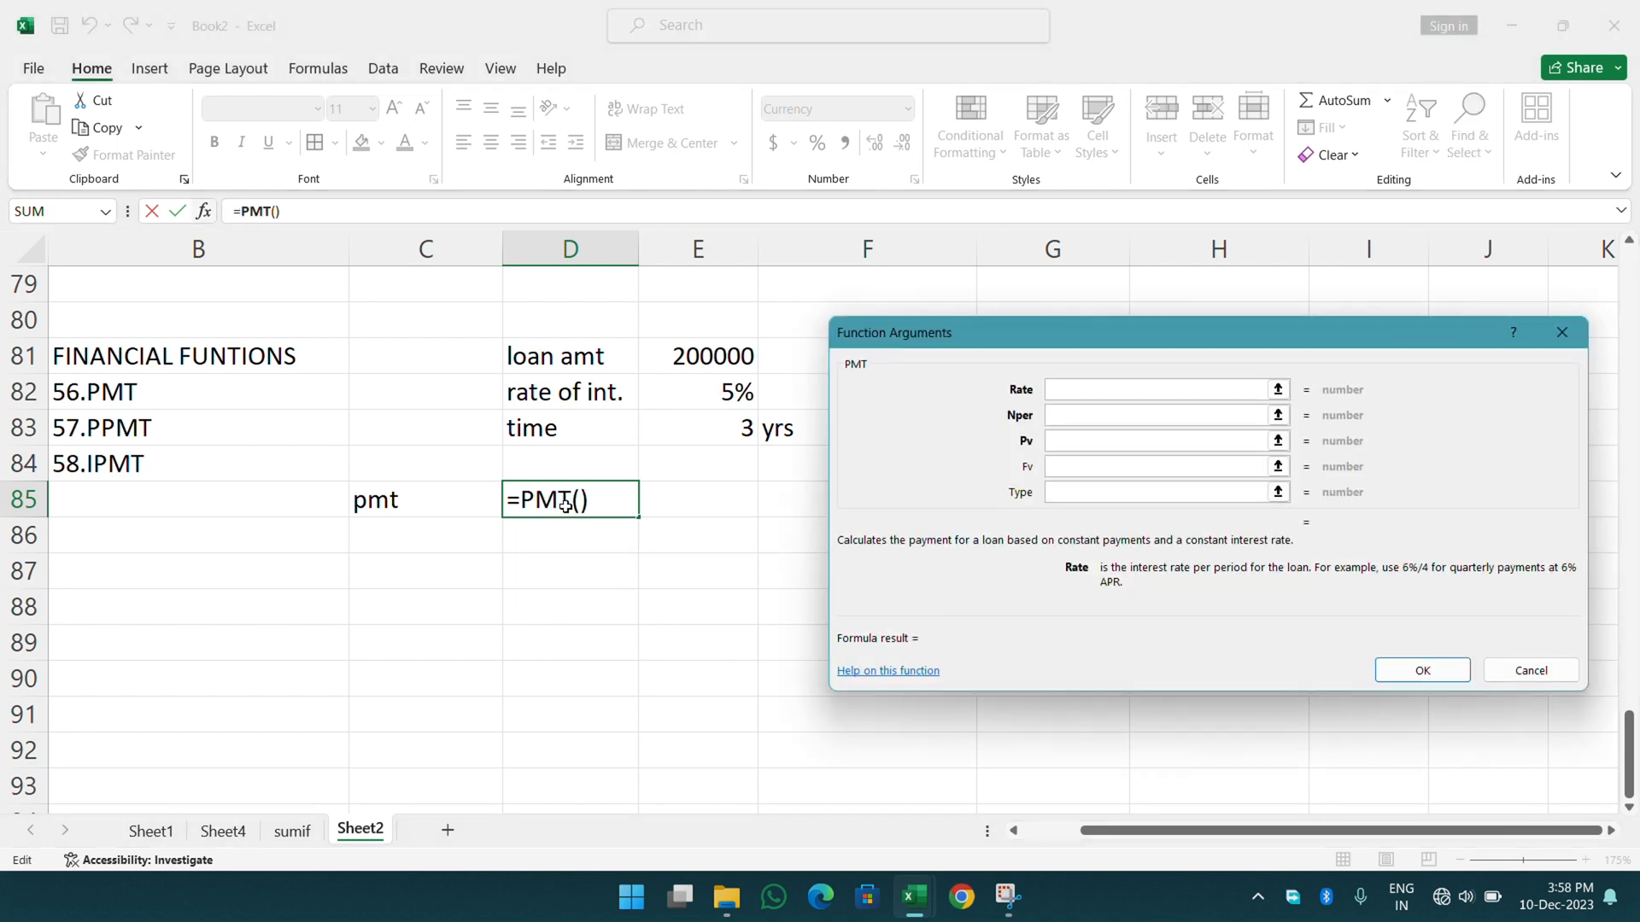
pyautogui.click(688, 398)
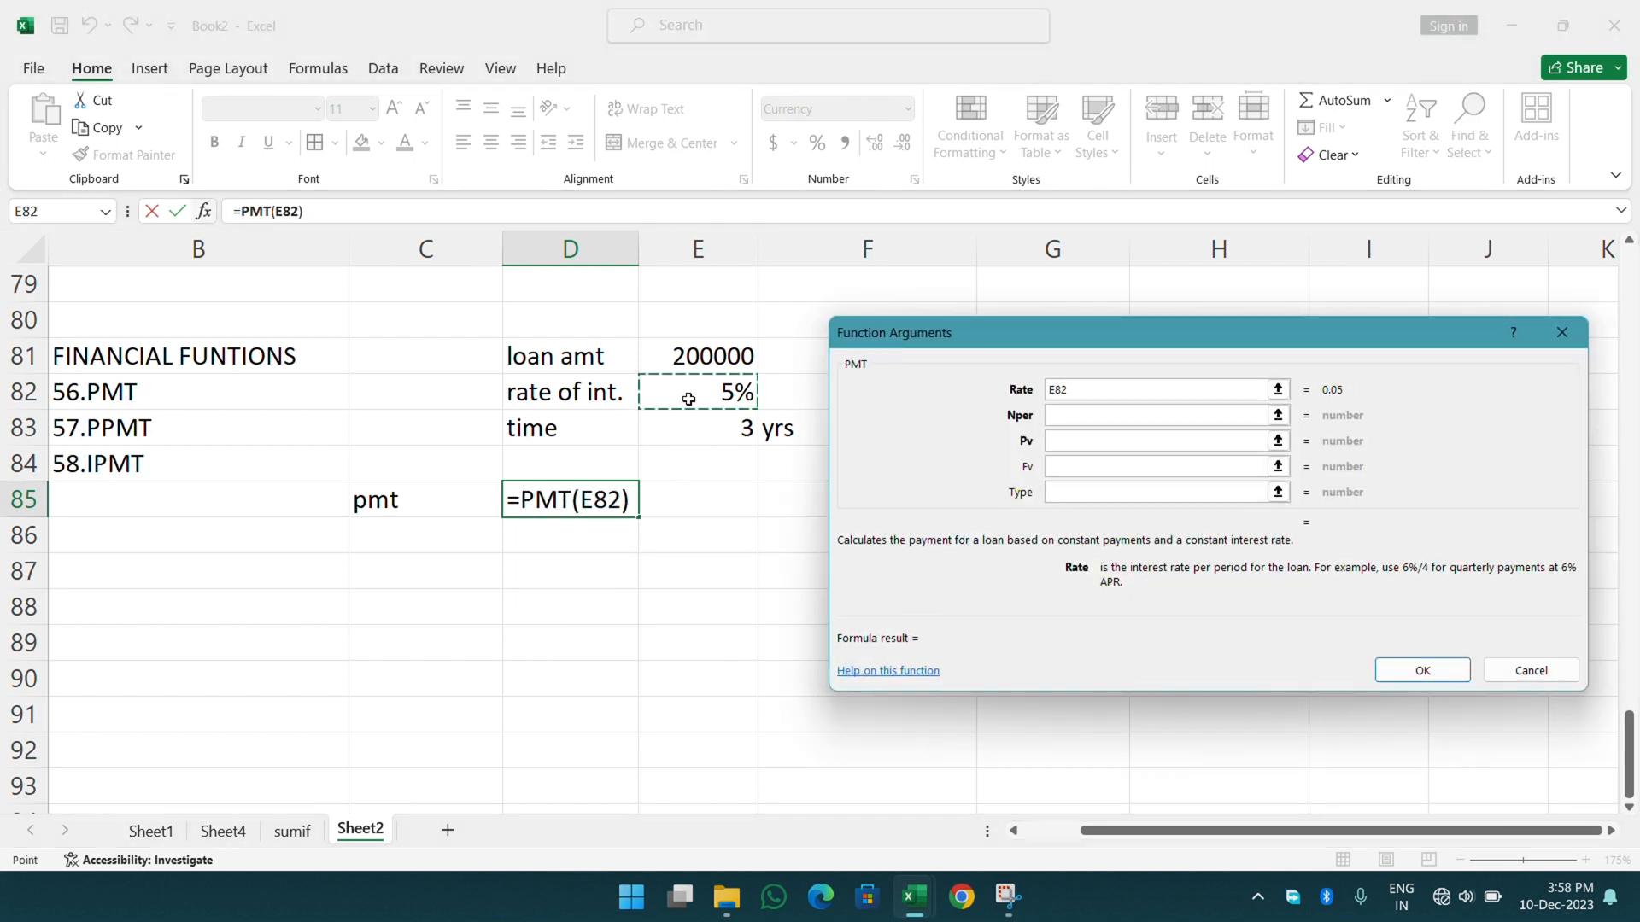
pyautogui.write('/12')
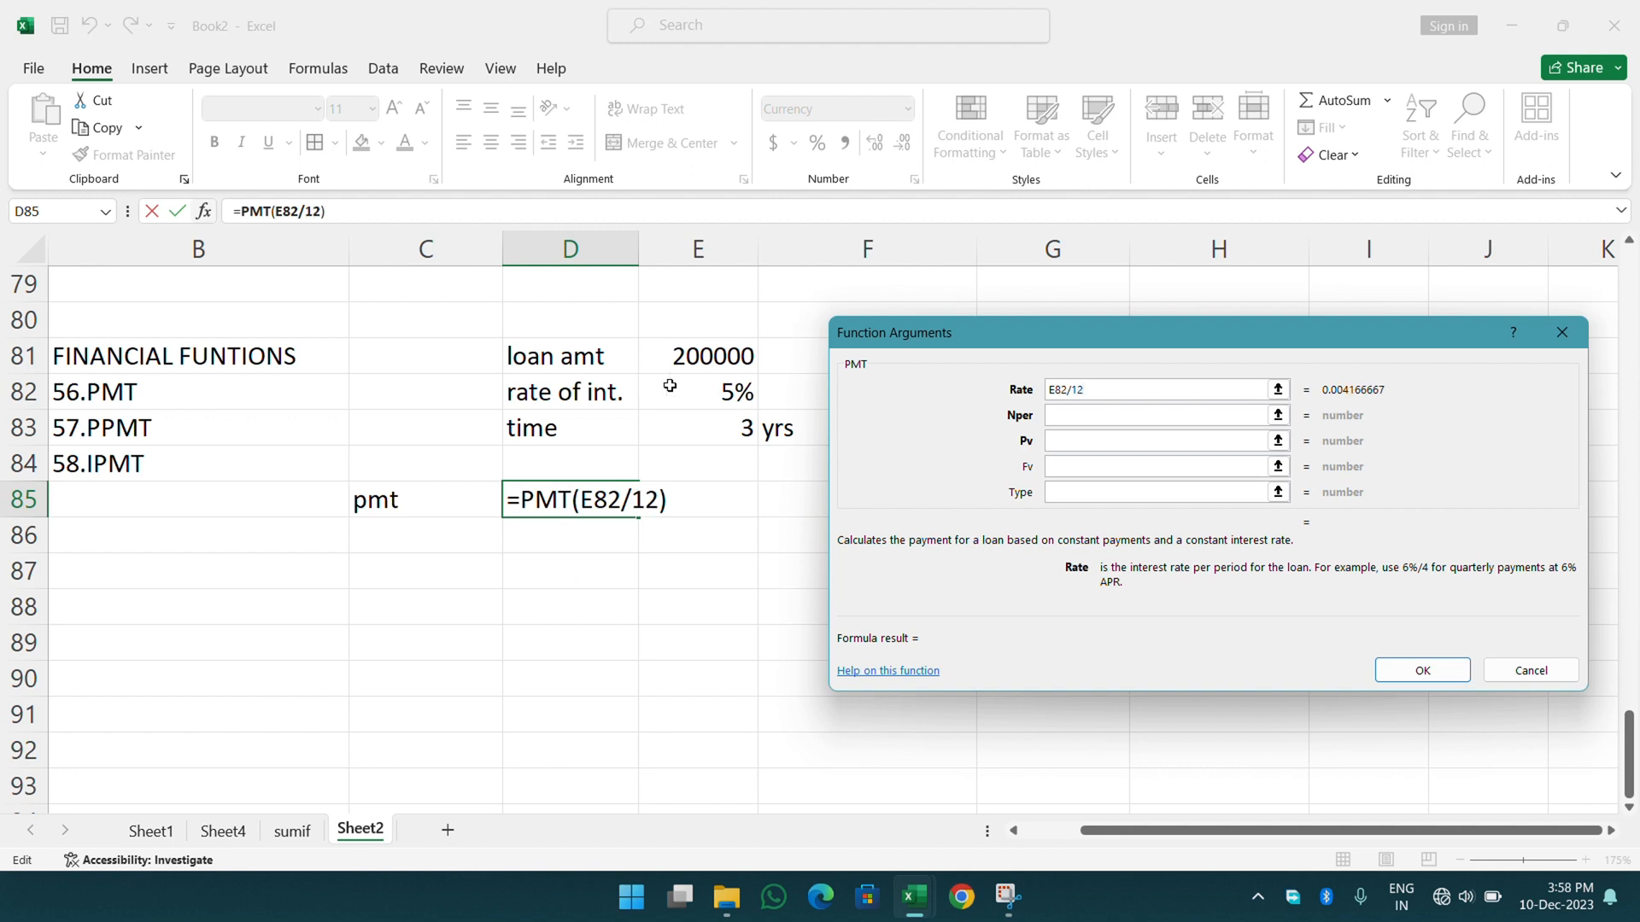
# - Complete the PMT formula with Nper as E83*12 and Pv as the negative loan amount, -E81
pyautogui.click(1068, 417)
pyautogui.click(727, 428)
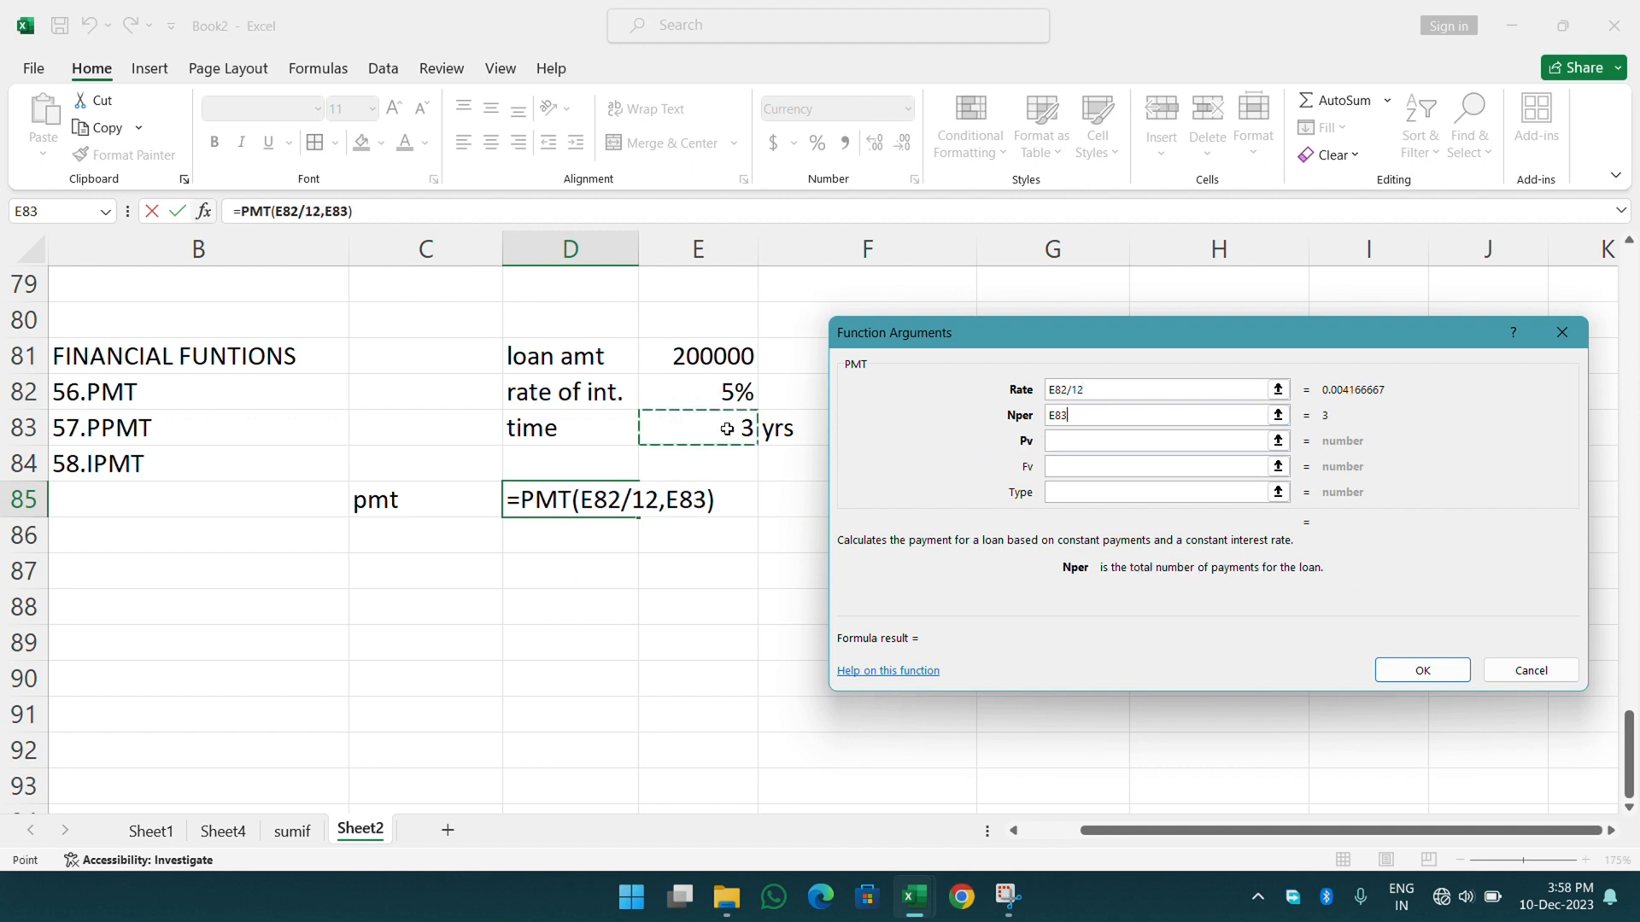
pyautogui.write('*12')
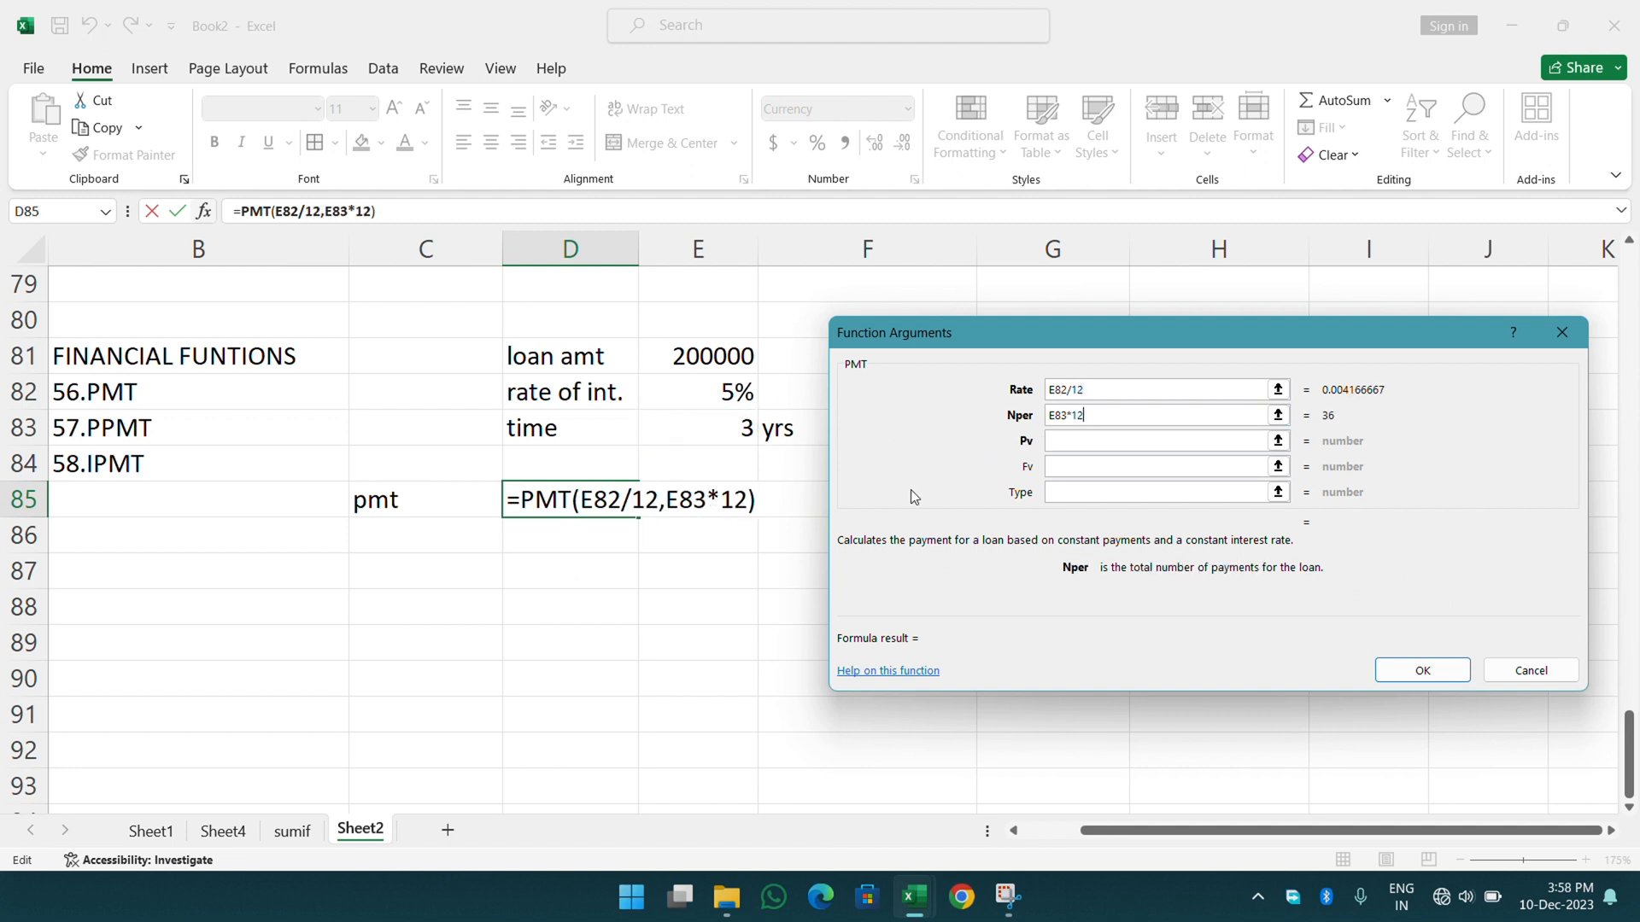
pyautogui.click(1067, 445)
pyautogui.write('-')
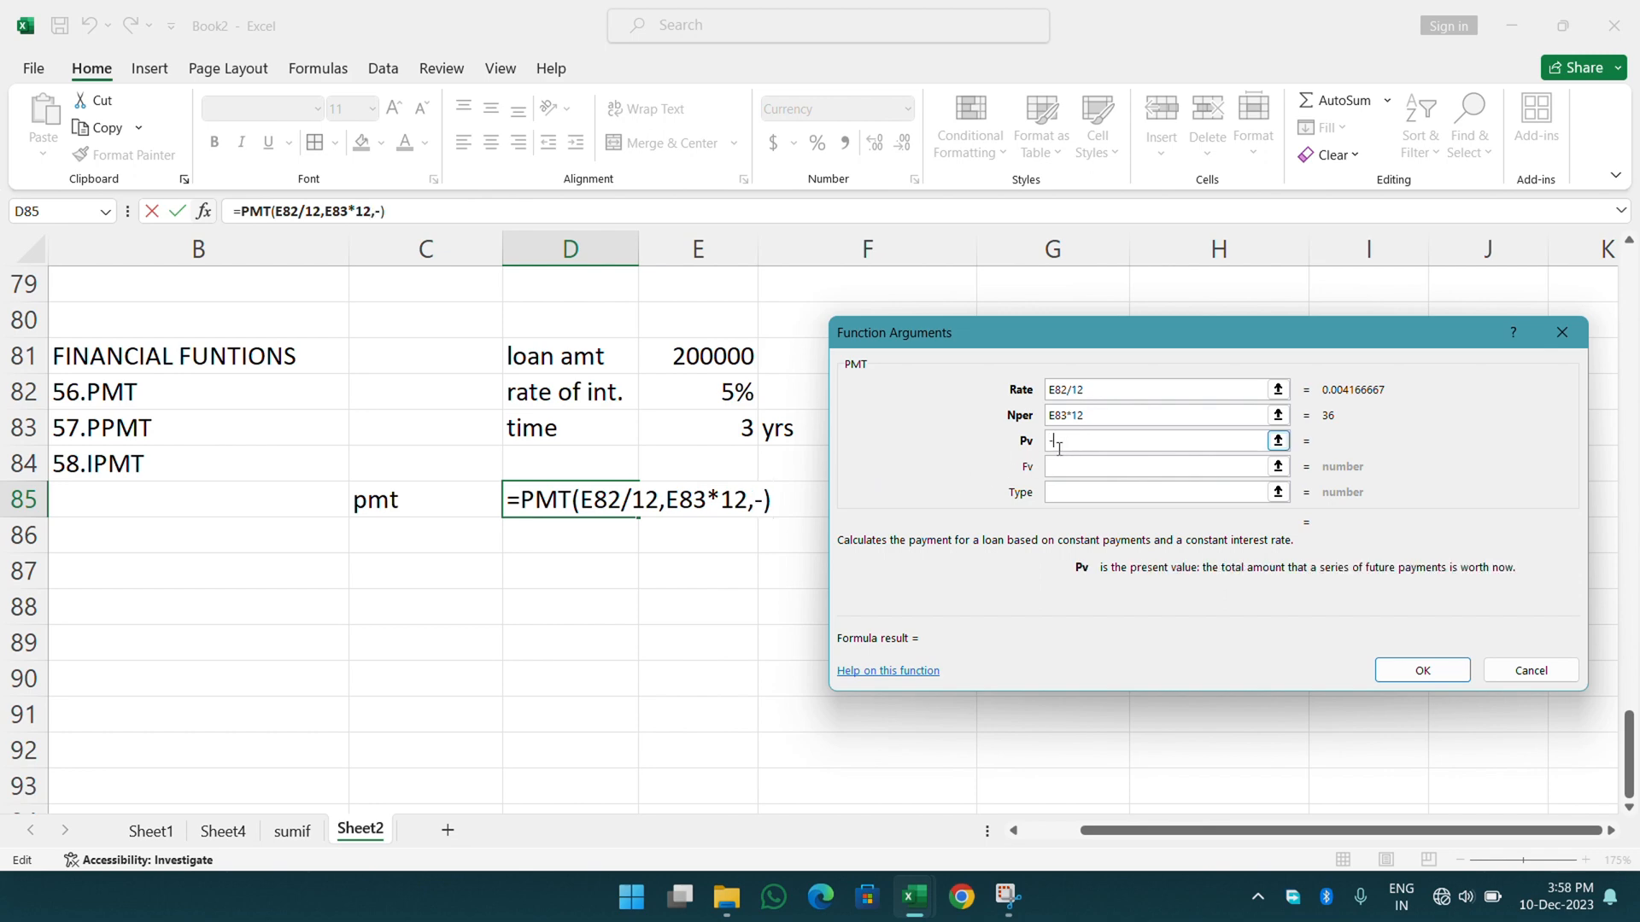
pyautogui.click(731, 356)
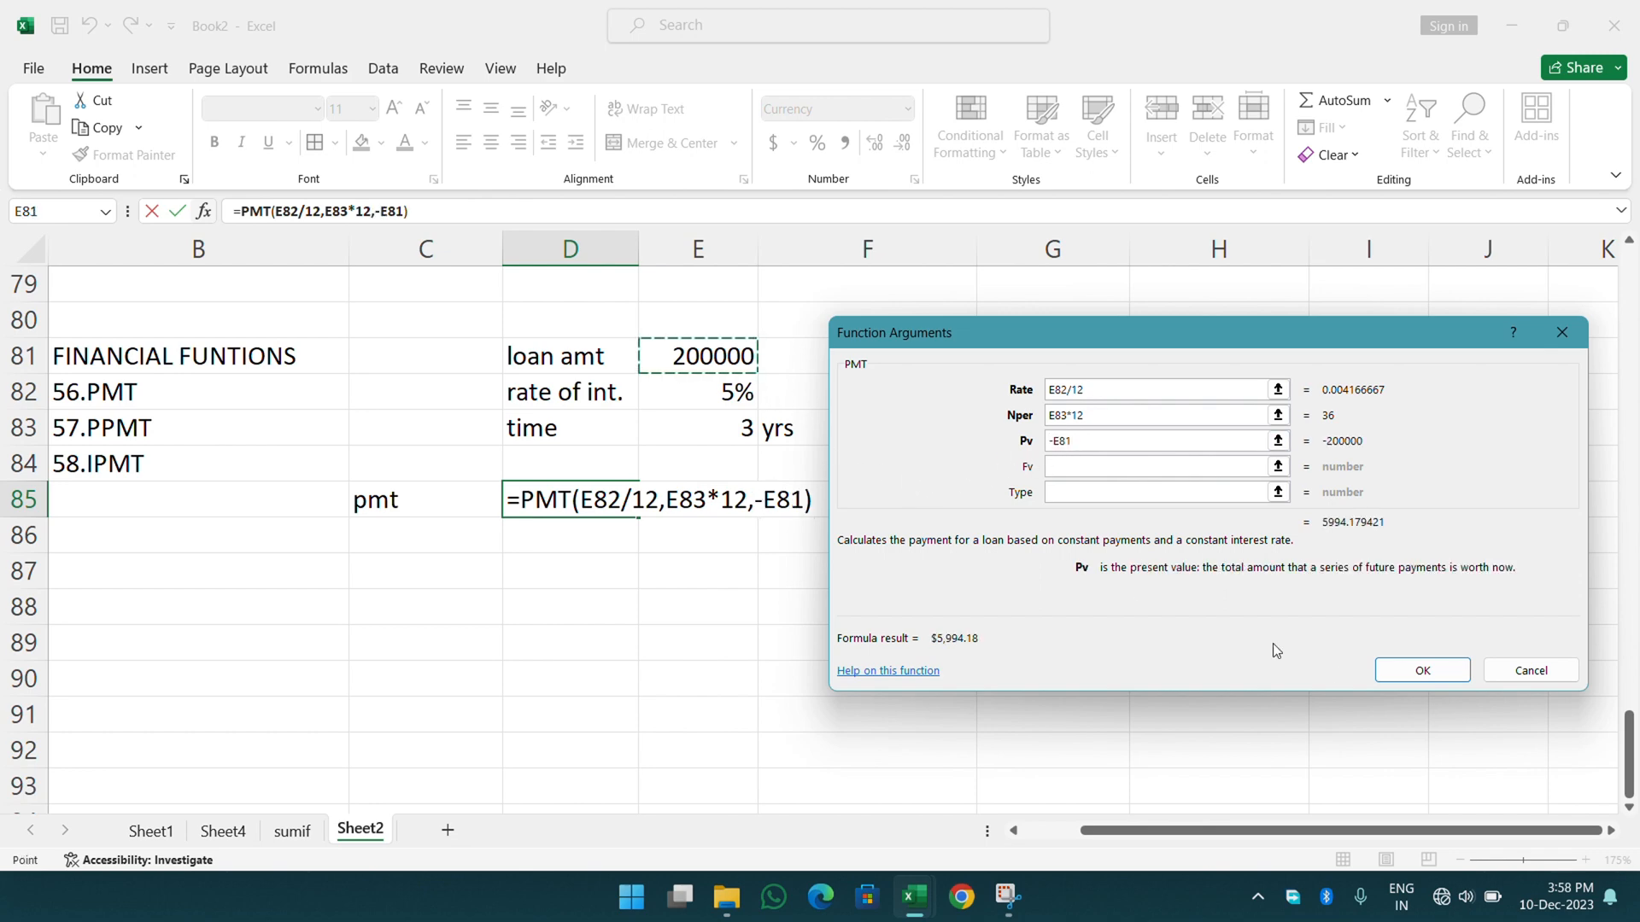
pyautogui.click(1430, 670)
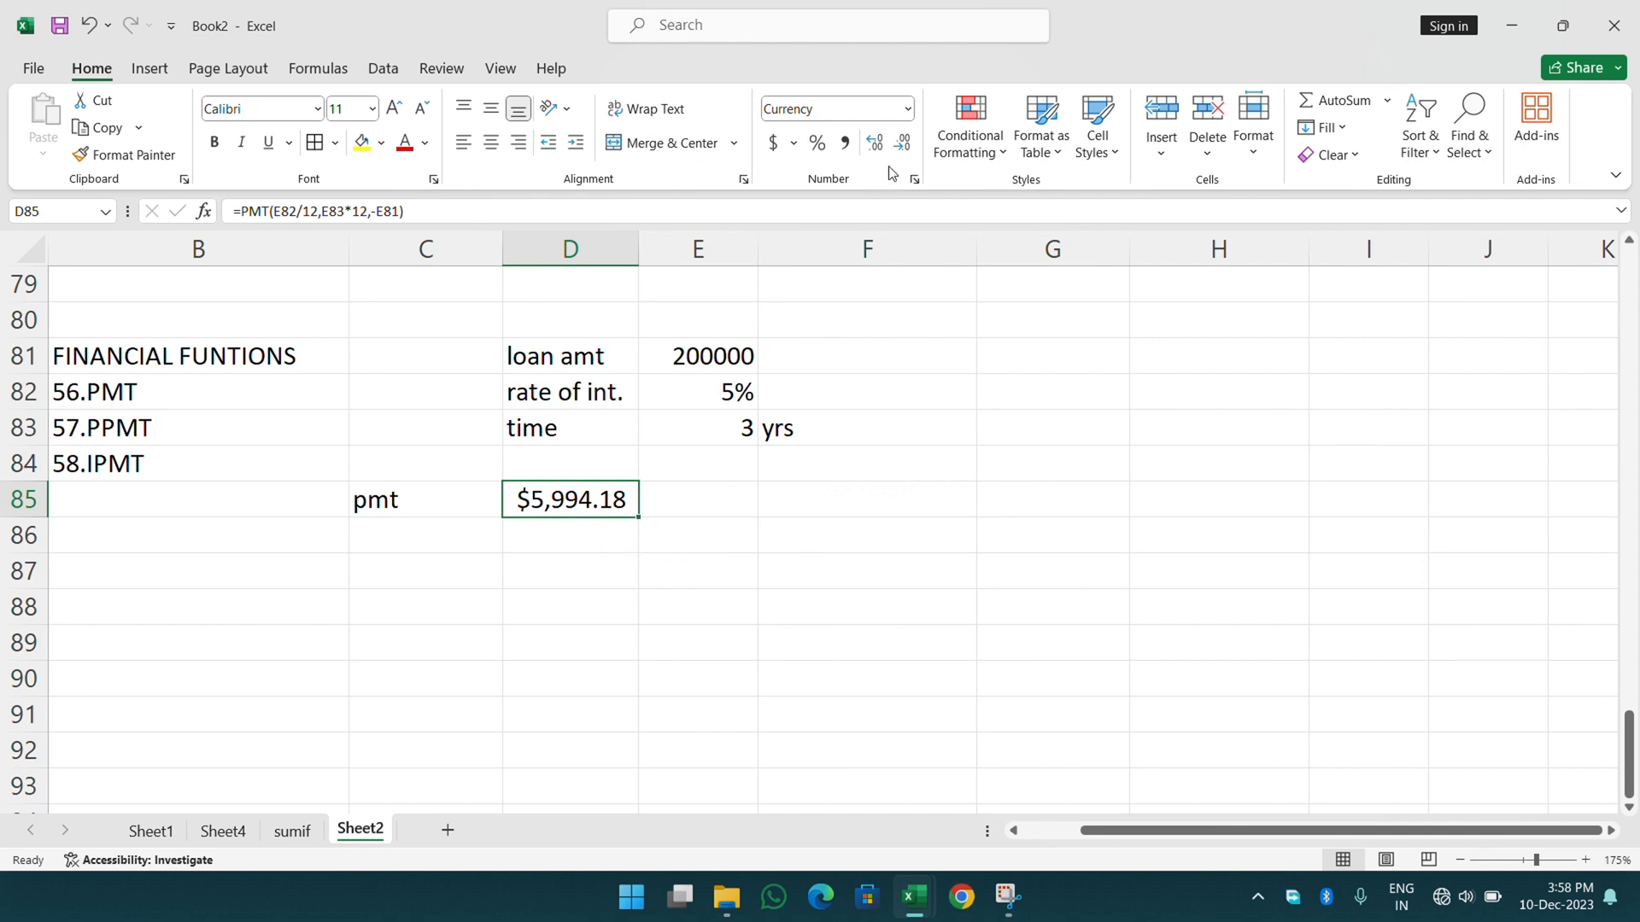
# - Format the PMT result in D85 as Currency with the ₹ Hindi symbol
pyautogui.click(907, 108)
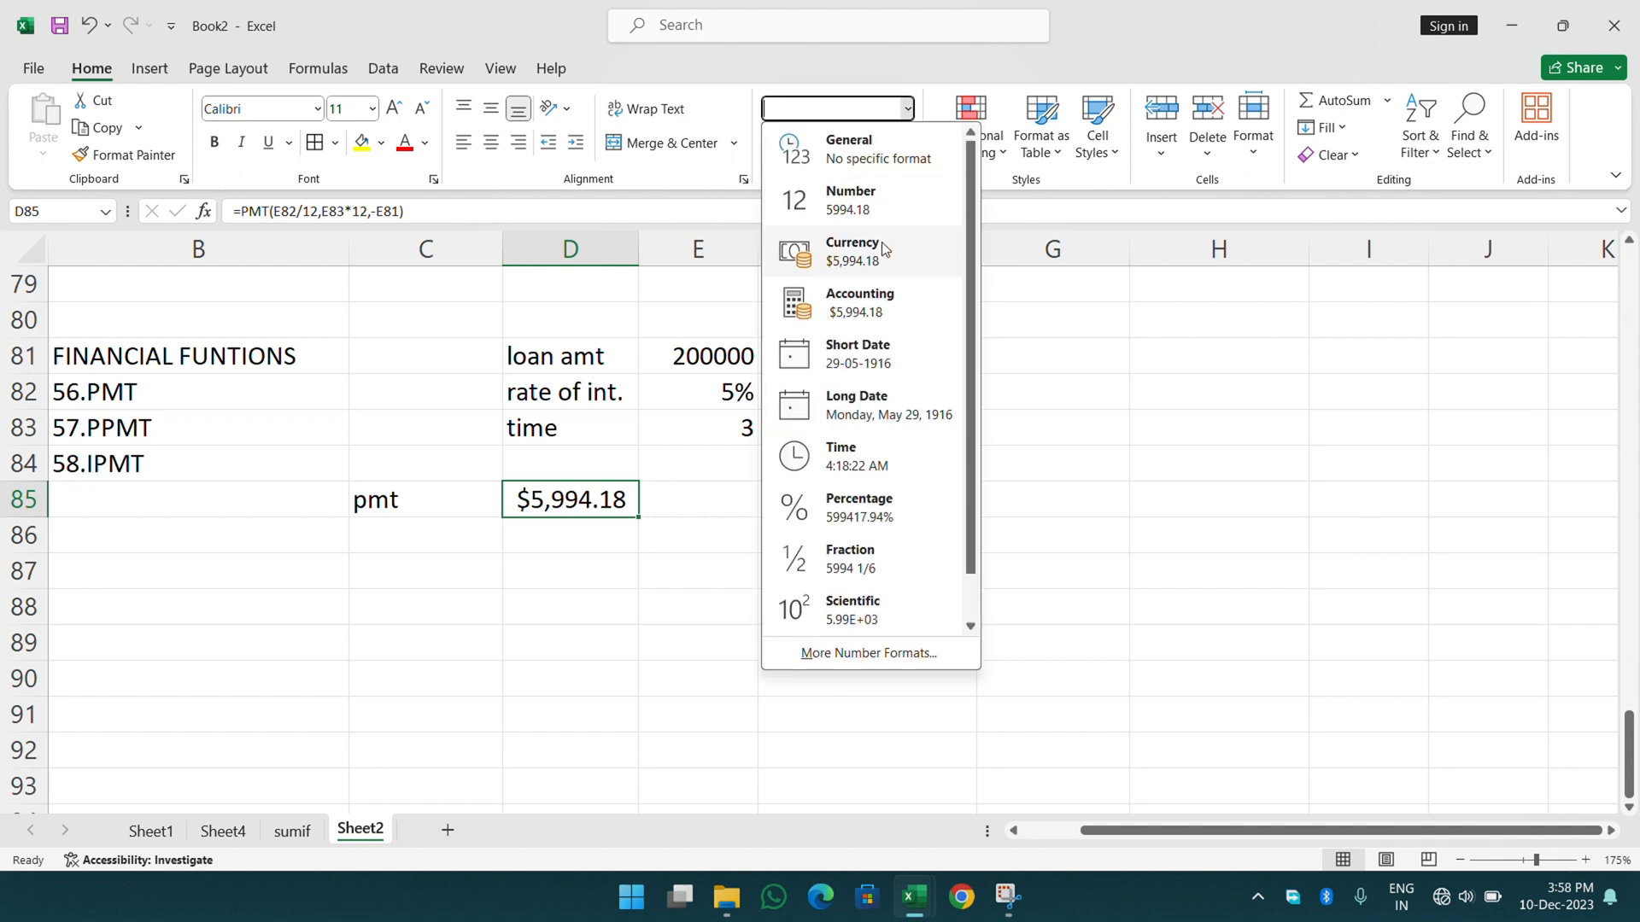
pyautogui.click(870, 653)
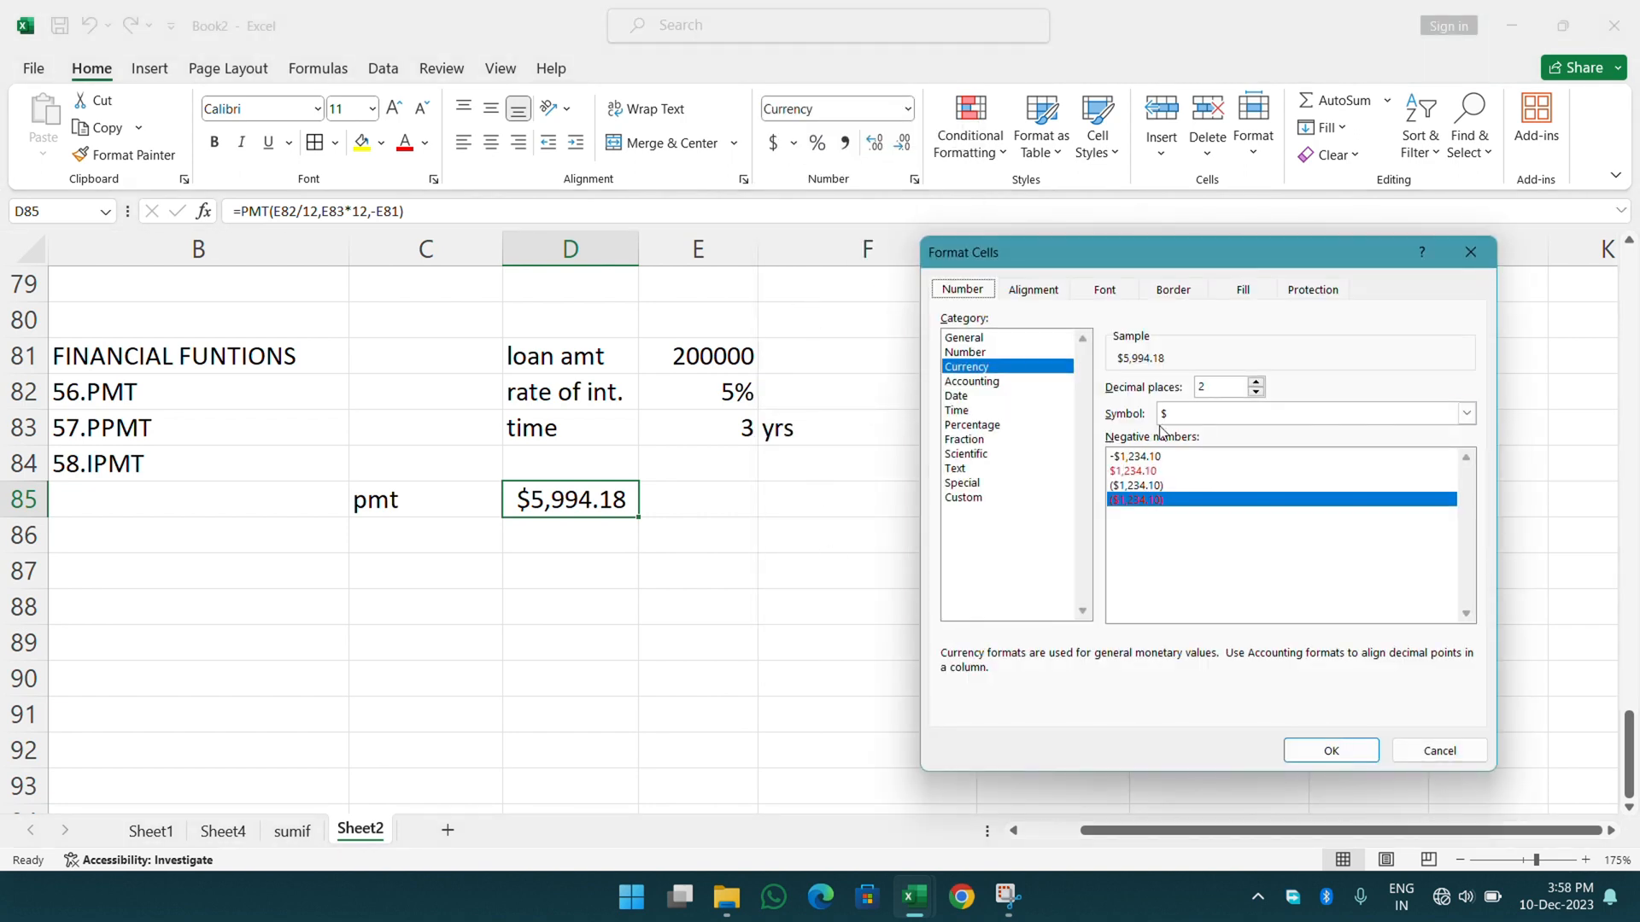
pyautogui.click(1195, 414)
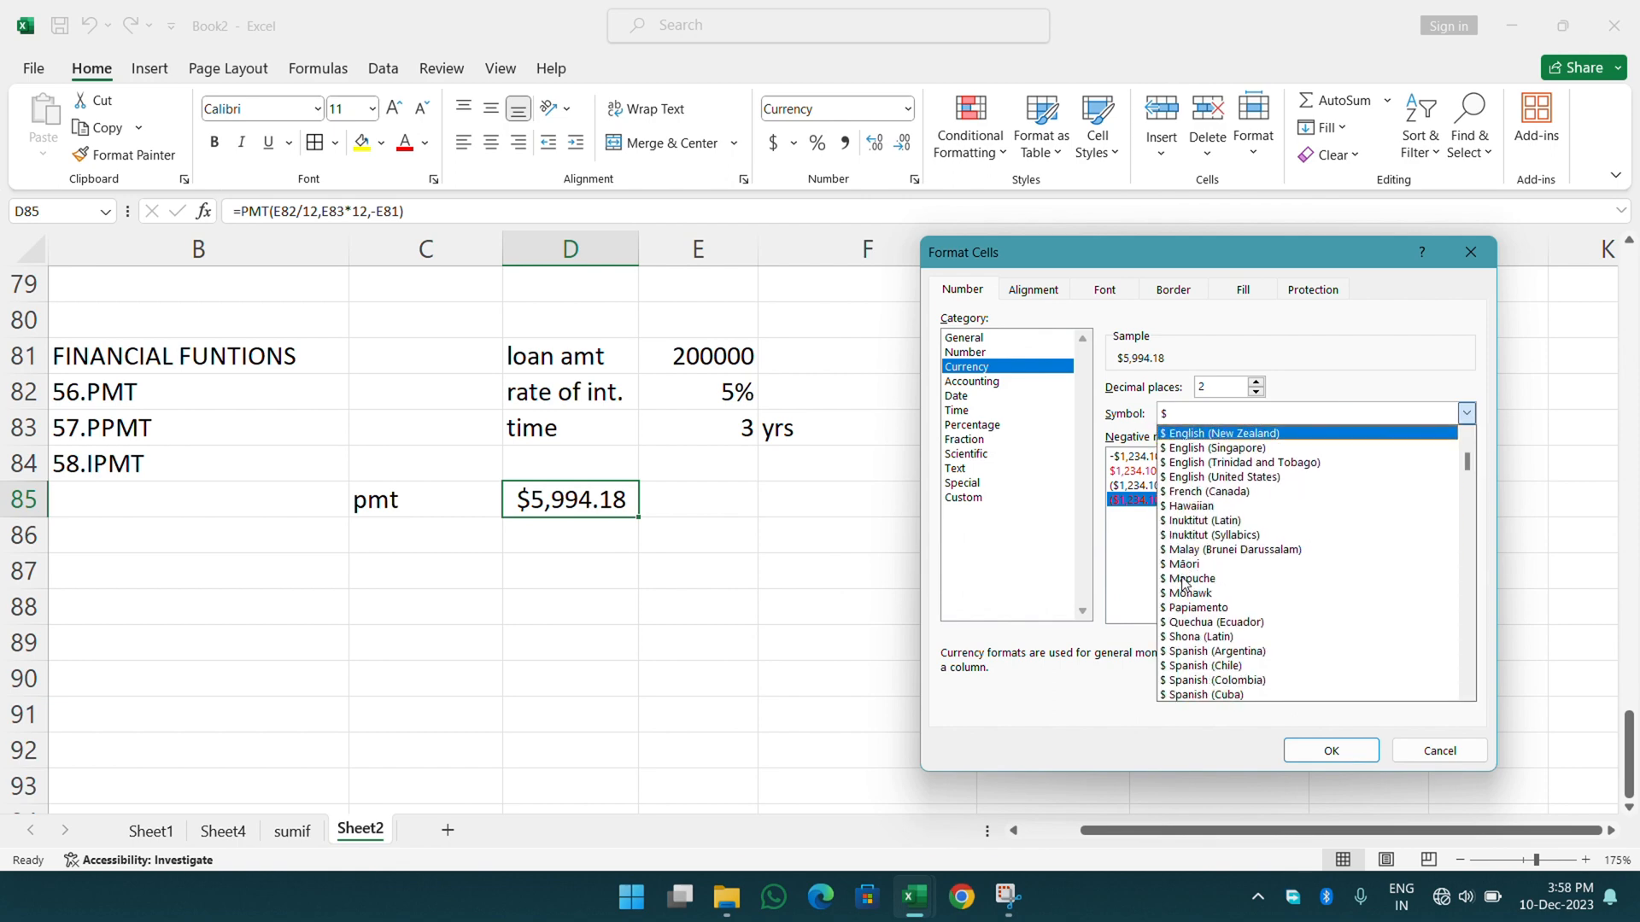
pyautogui.scroll(-8, 1186, 593)
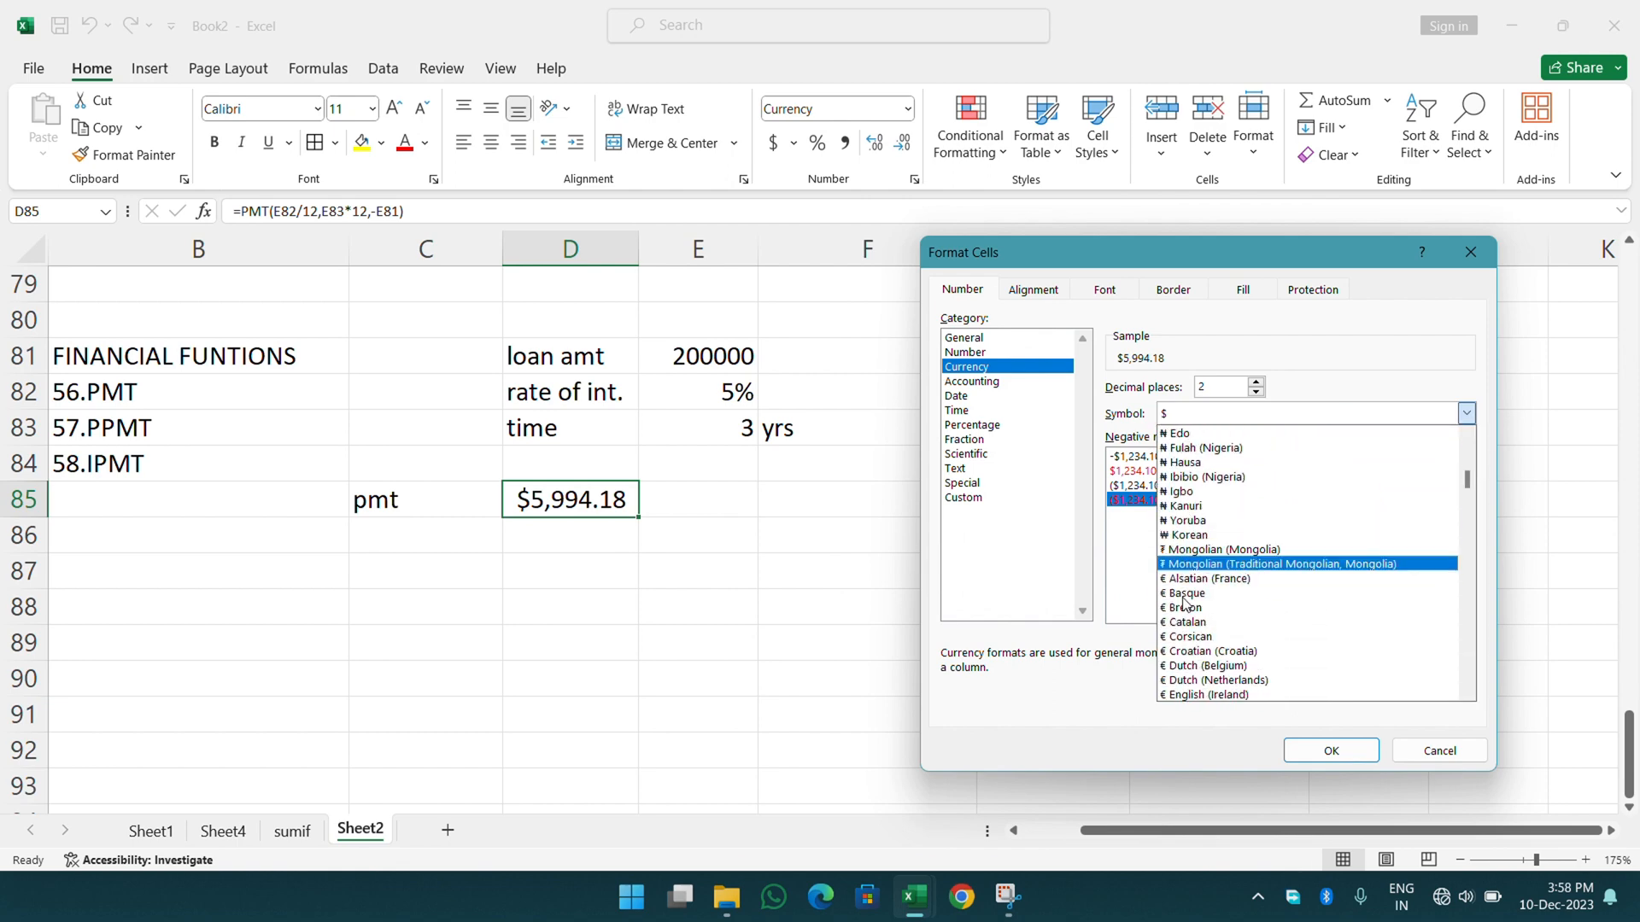
pyautogui.scroll(-3, 1185, 602)
pyautogui.scroll(-15, 1183, 603)
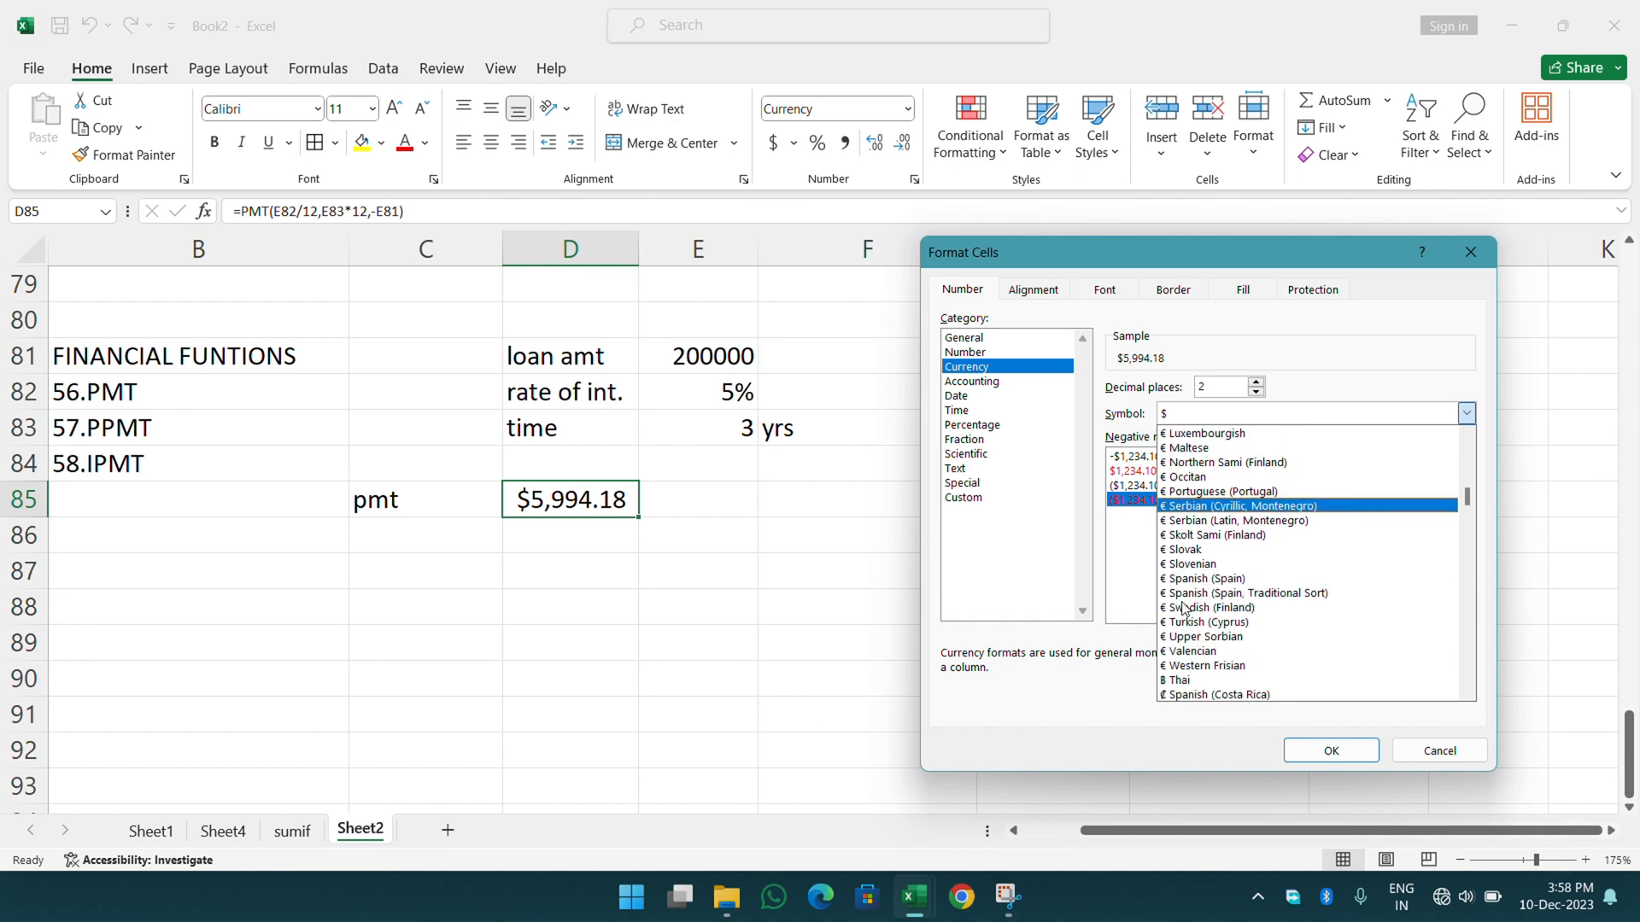
pyautogui.scroll(-5, 1184, 608)
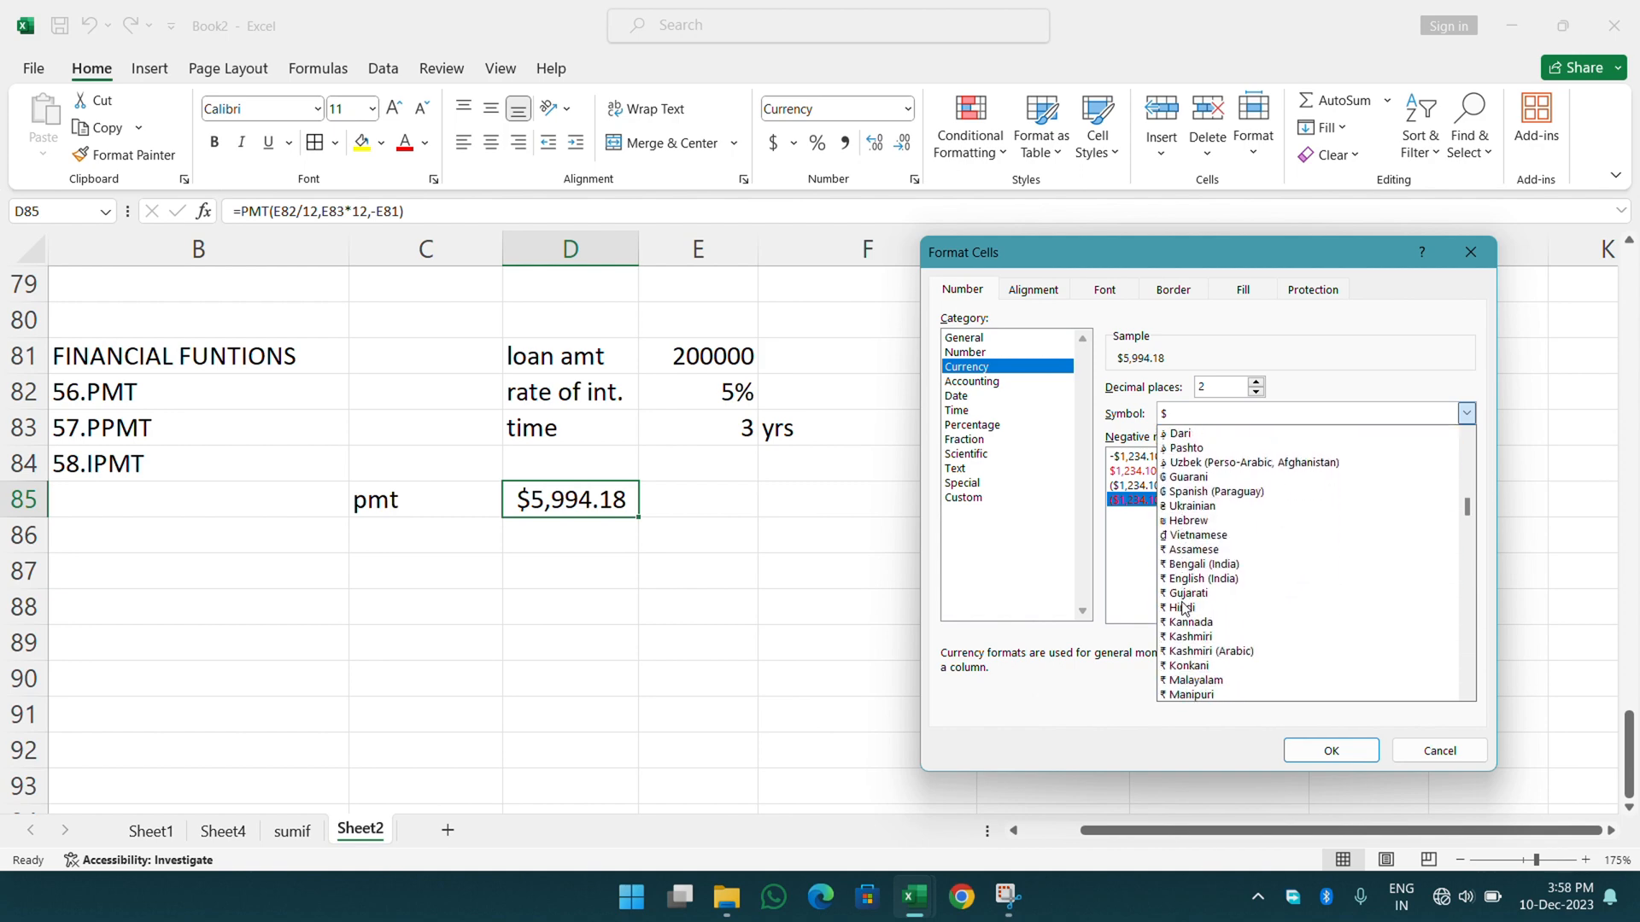
pyautogui.scroll(-2, 1184, 608)
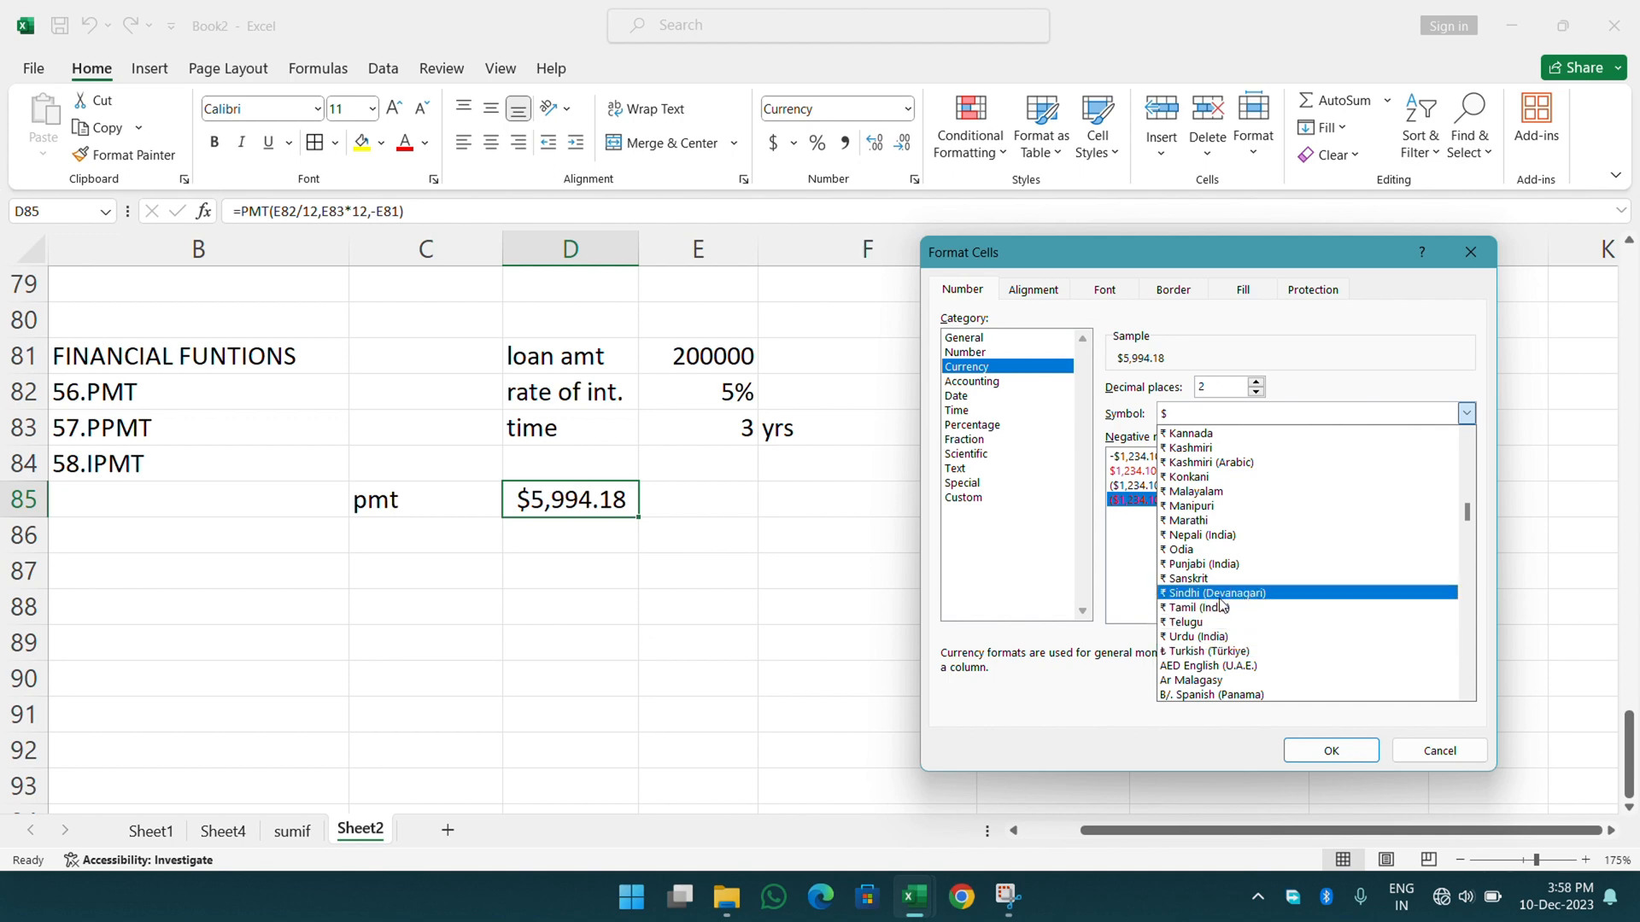
pyautogui.scroll(1, 1222, 513)
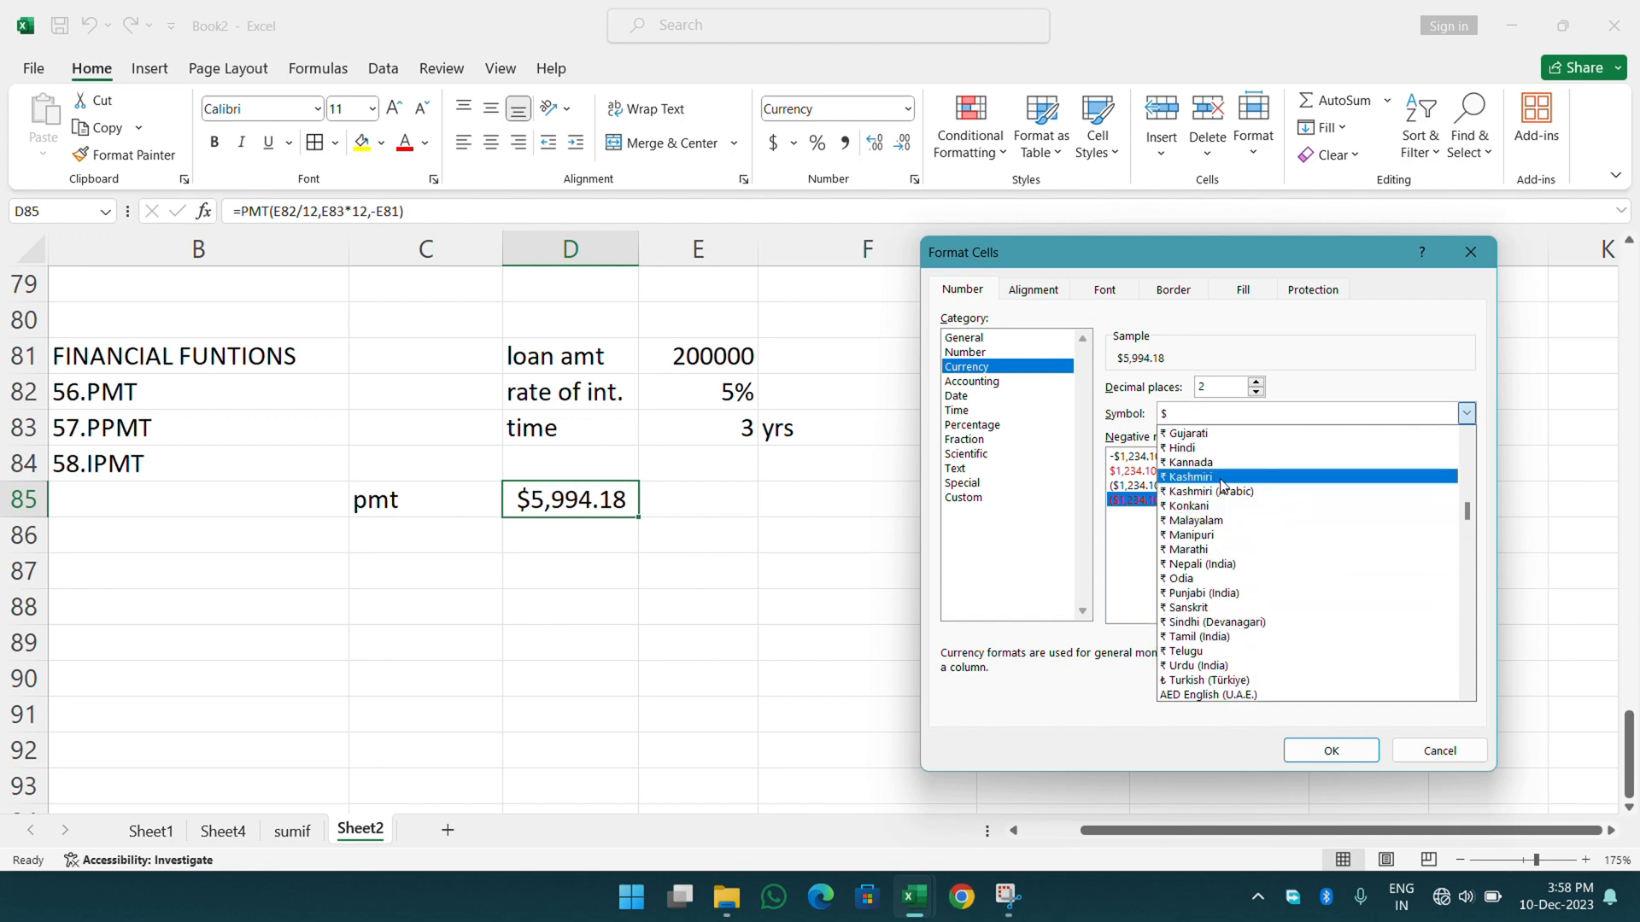
pyautogui.click(1221, 448)
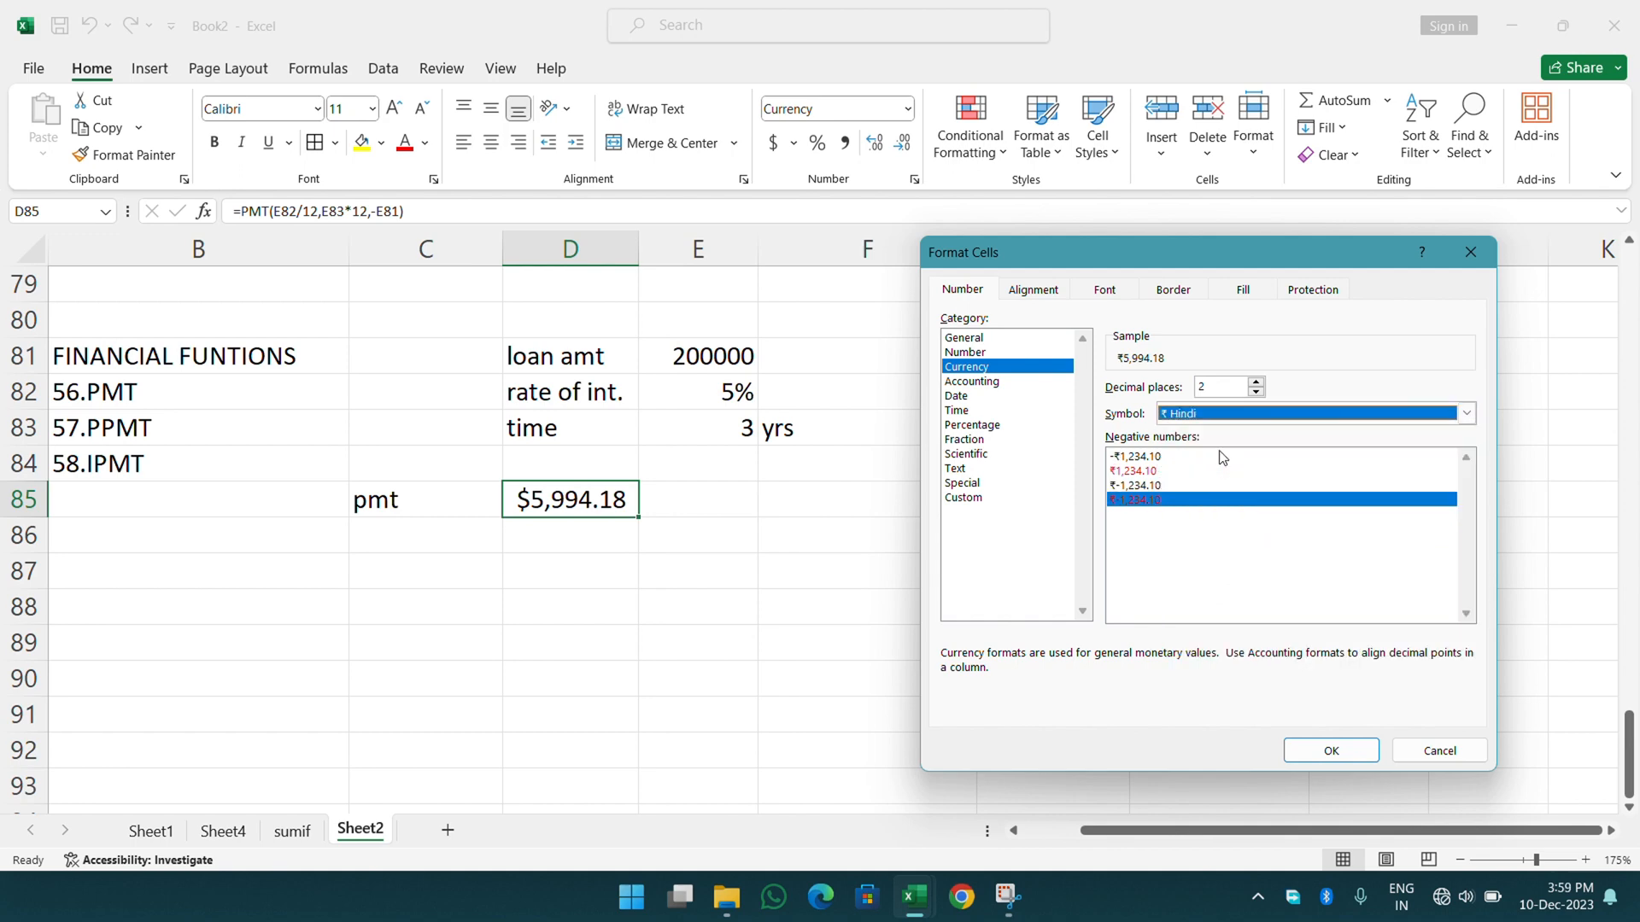
pyautogui.click(1333, 752)
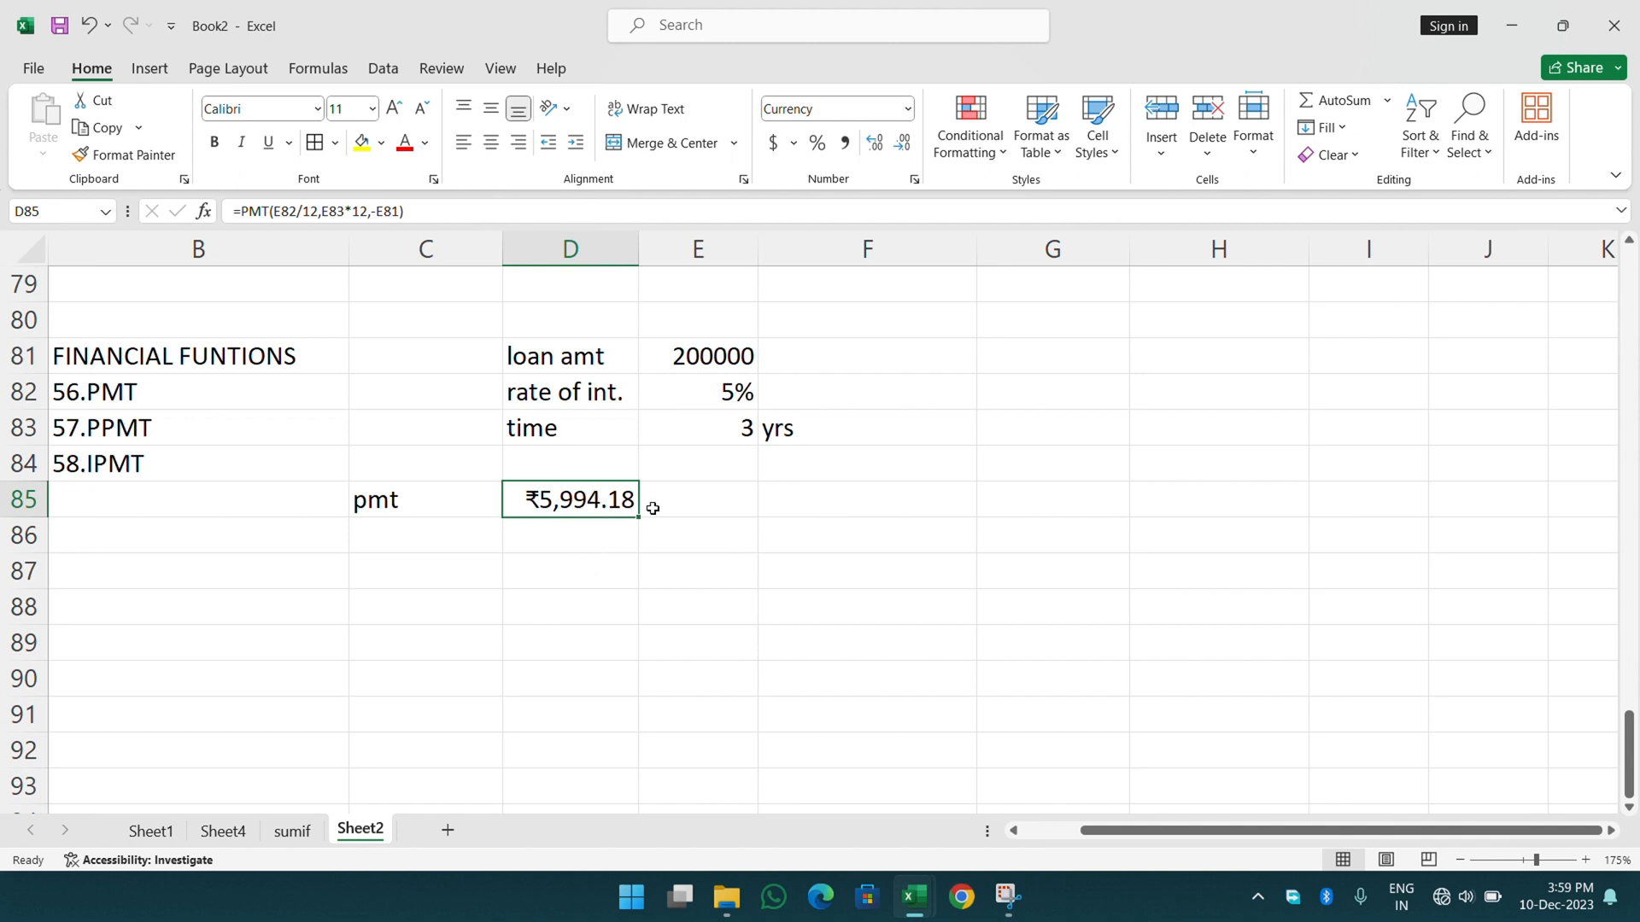
# - Enter the note "installment amt with interest per month" in F85, beside the PMT result
pyautogui.click(731, 427)
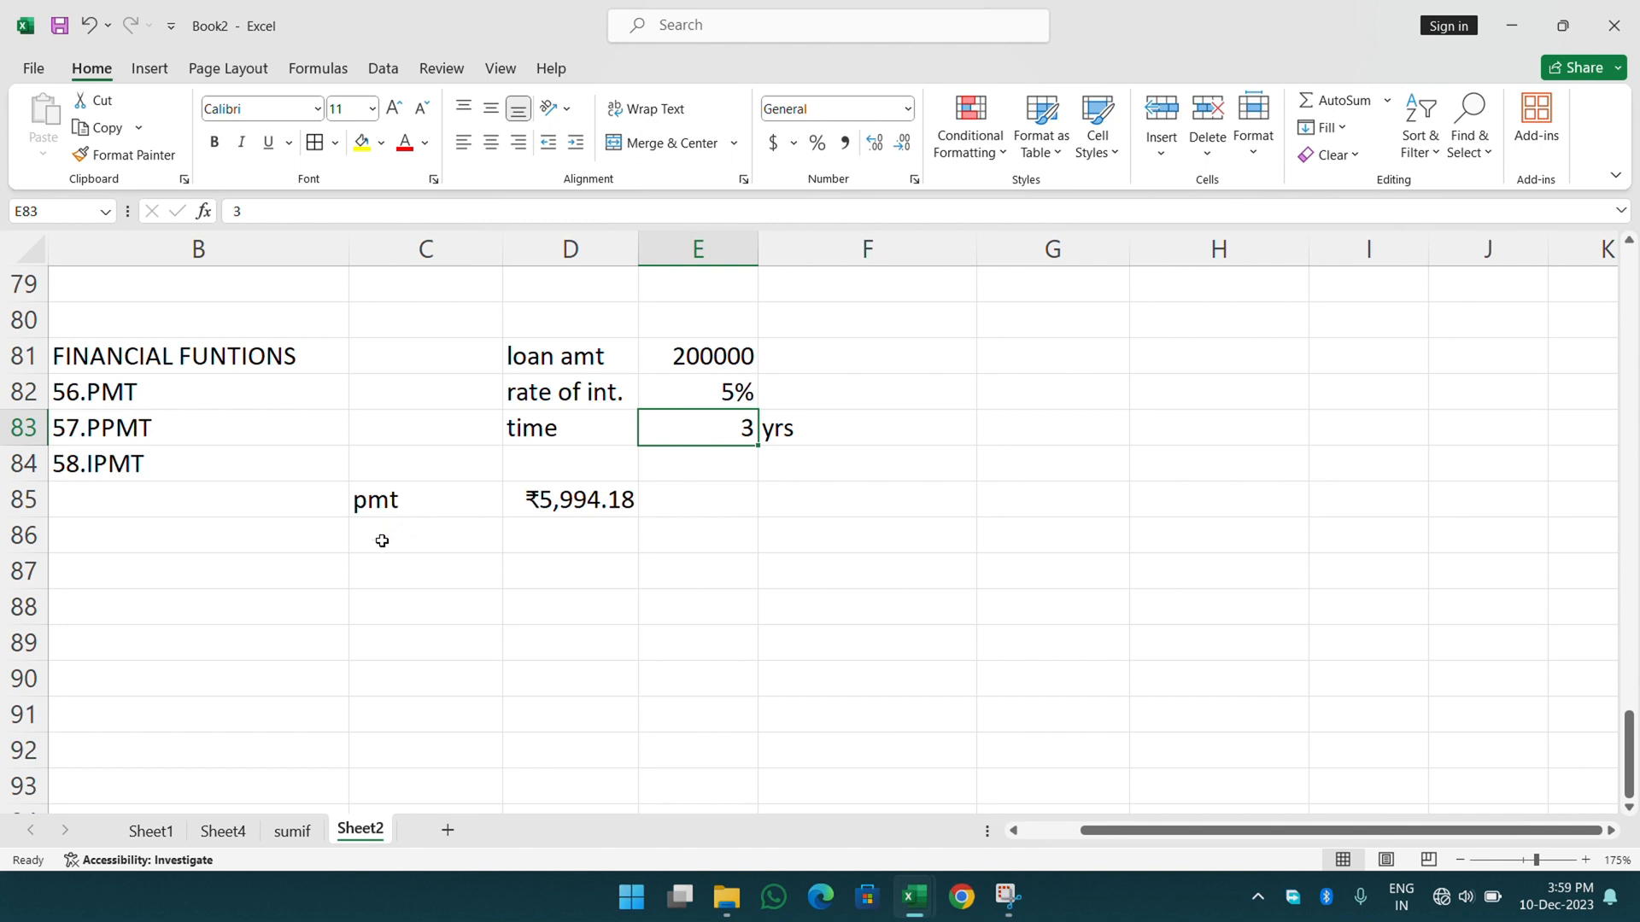
pyautogui.click(803, 493)
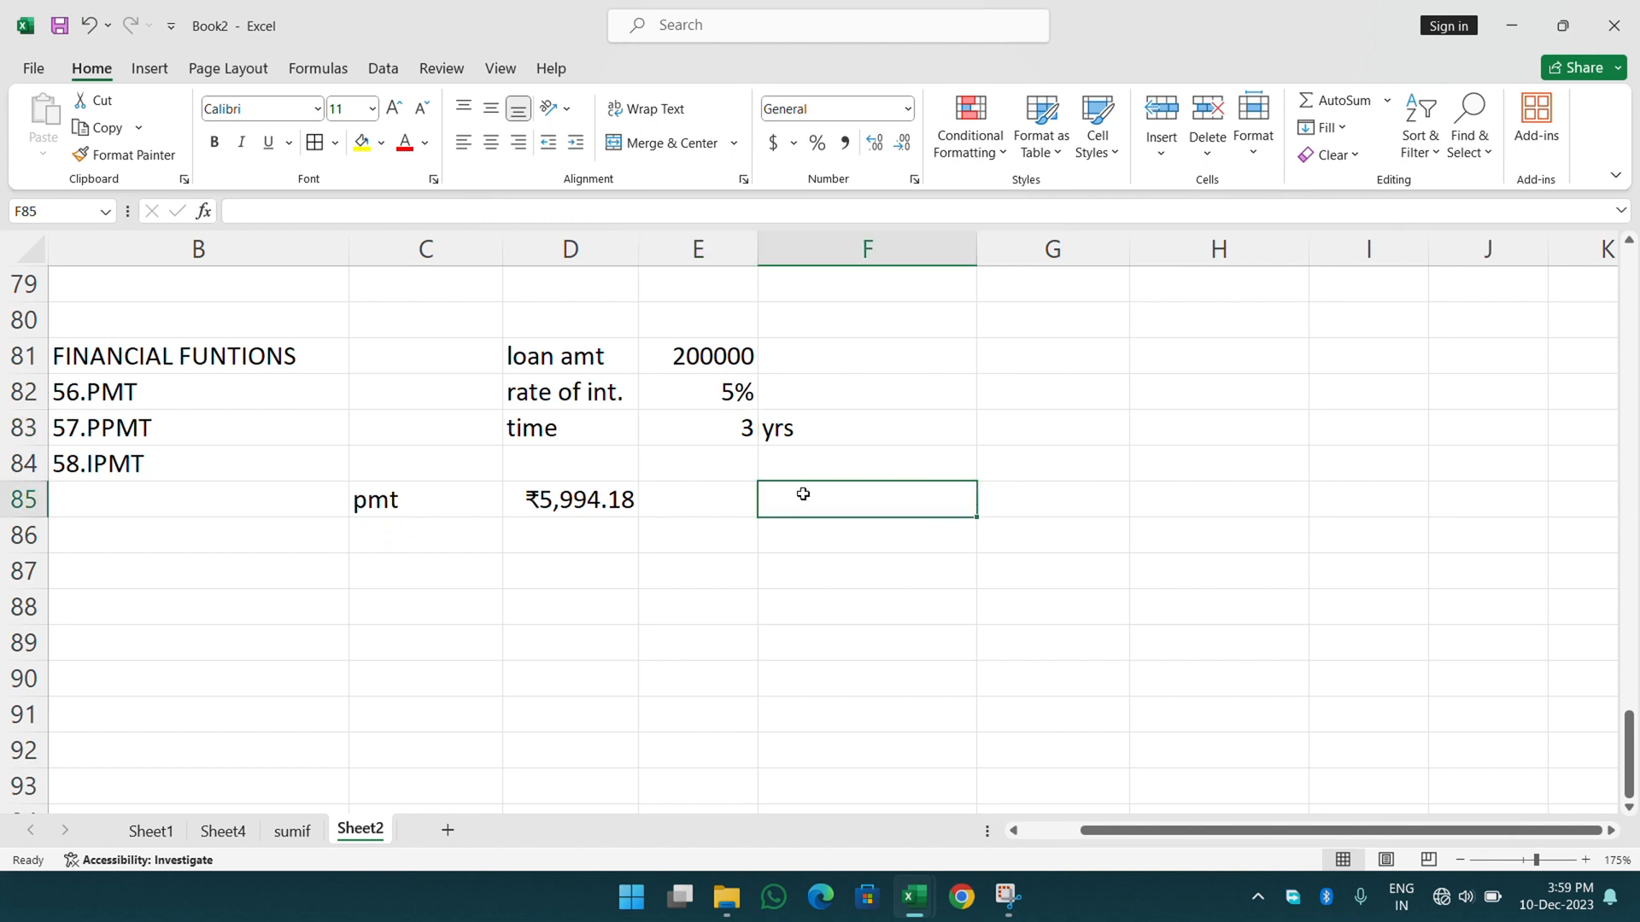
pyautogui.write('in')
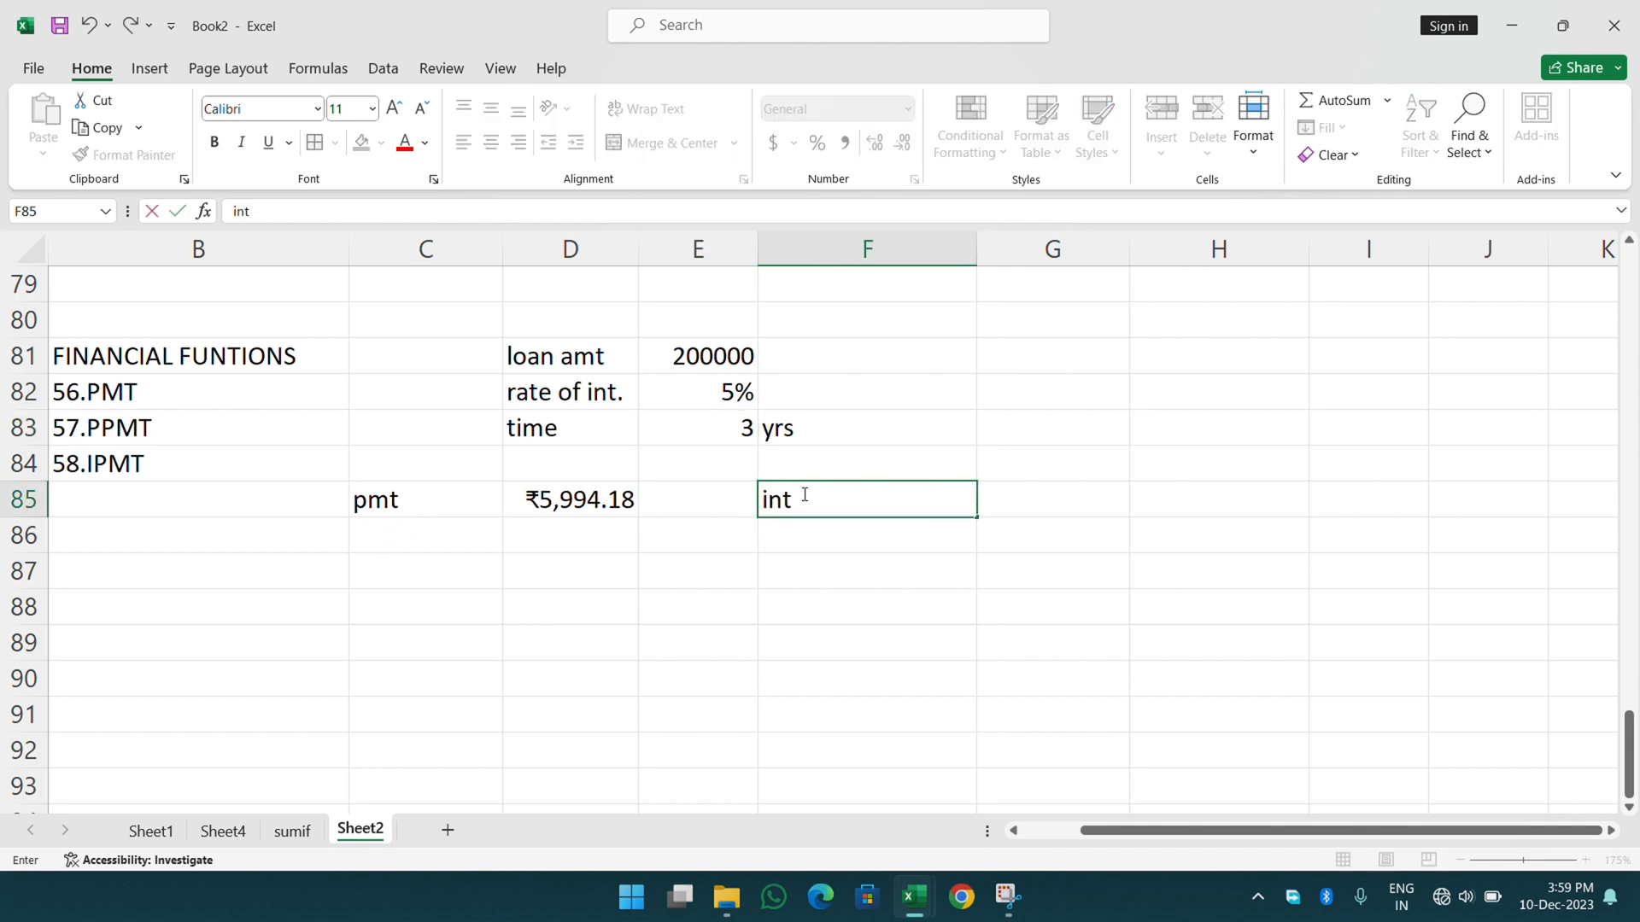
pyautogui.write('t')
pyautogui.press('BackSpace')
pyautogui.write('stallment q')
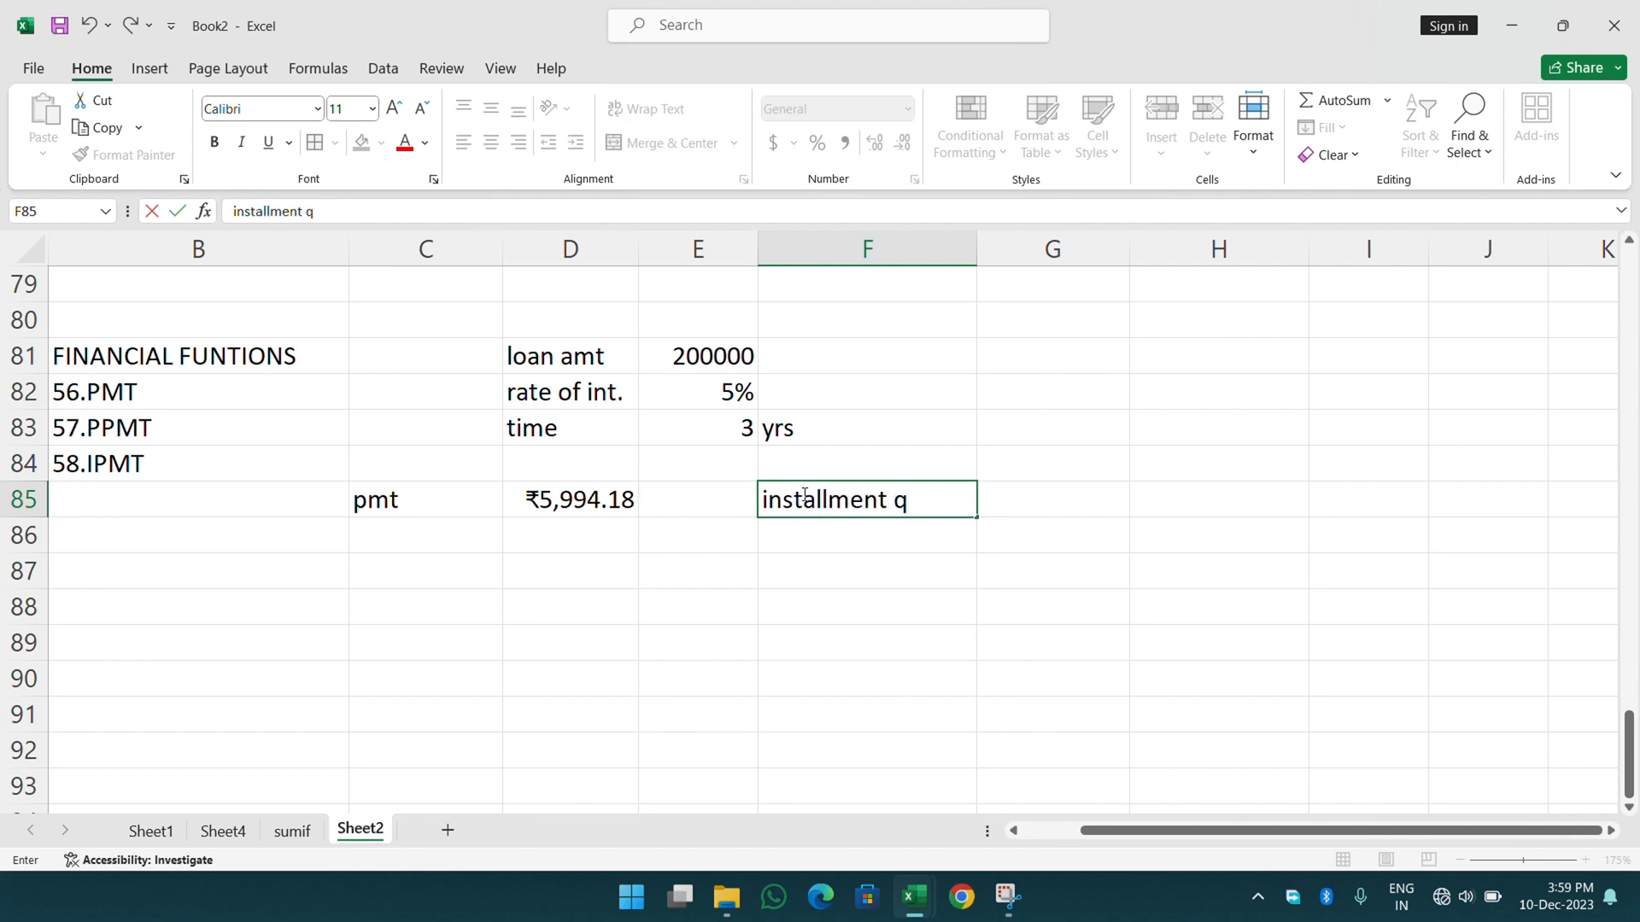
pyautogui.press('BackSpace')
pyautogui.write('amt with in')
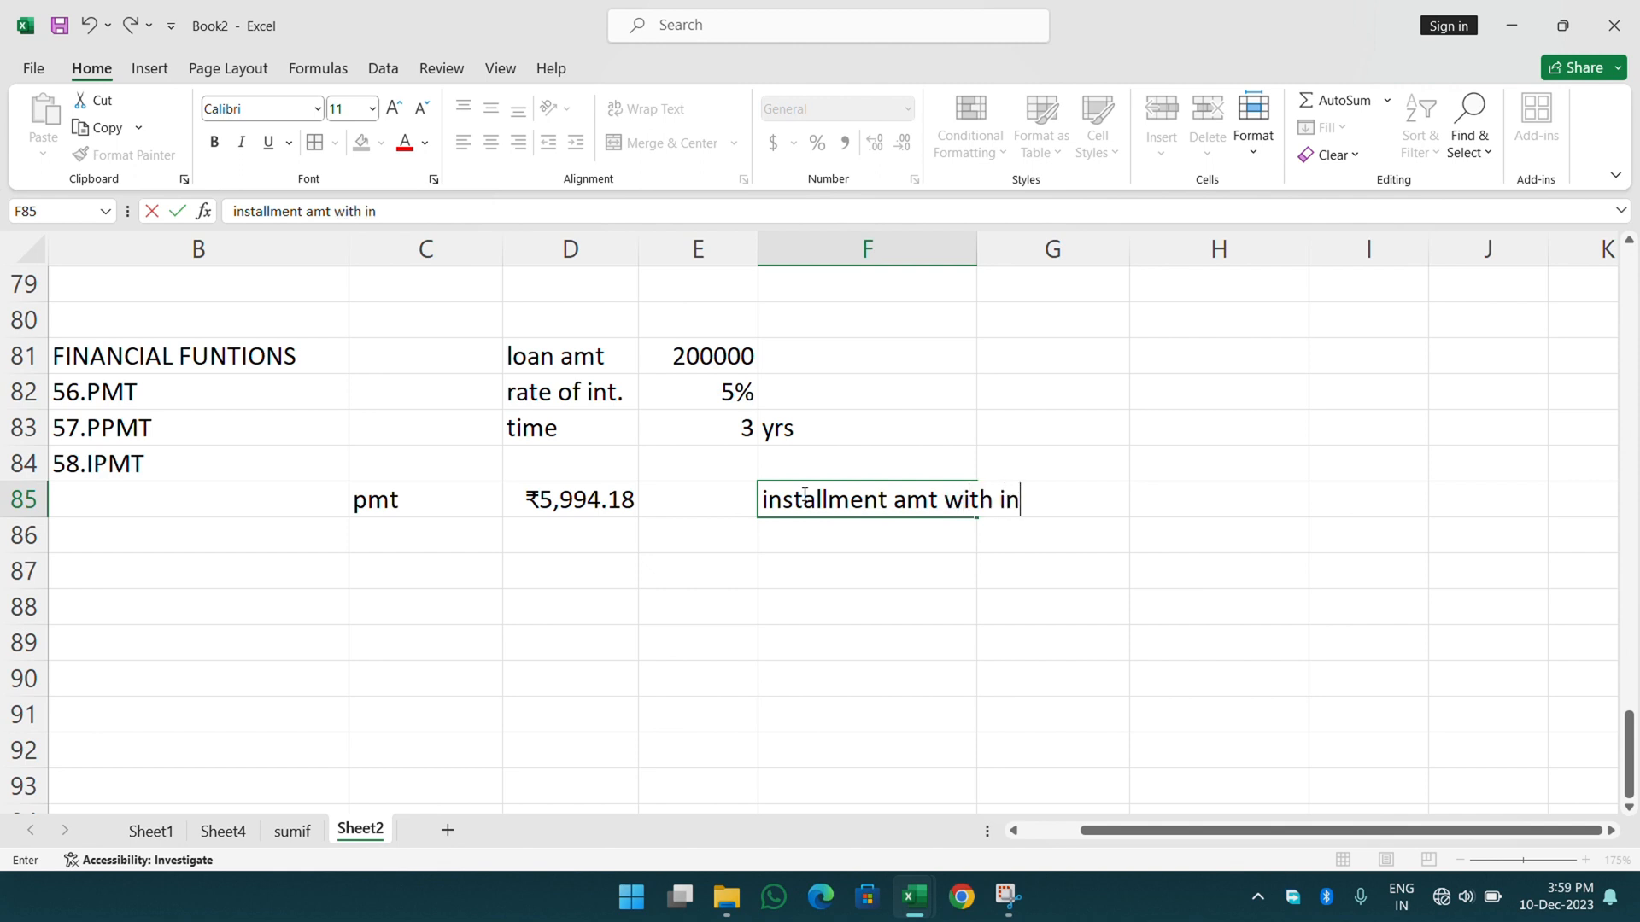
pyautogui.write('terest per')
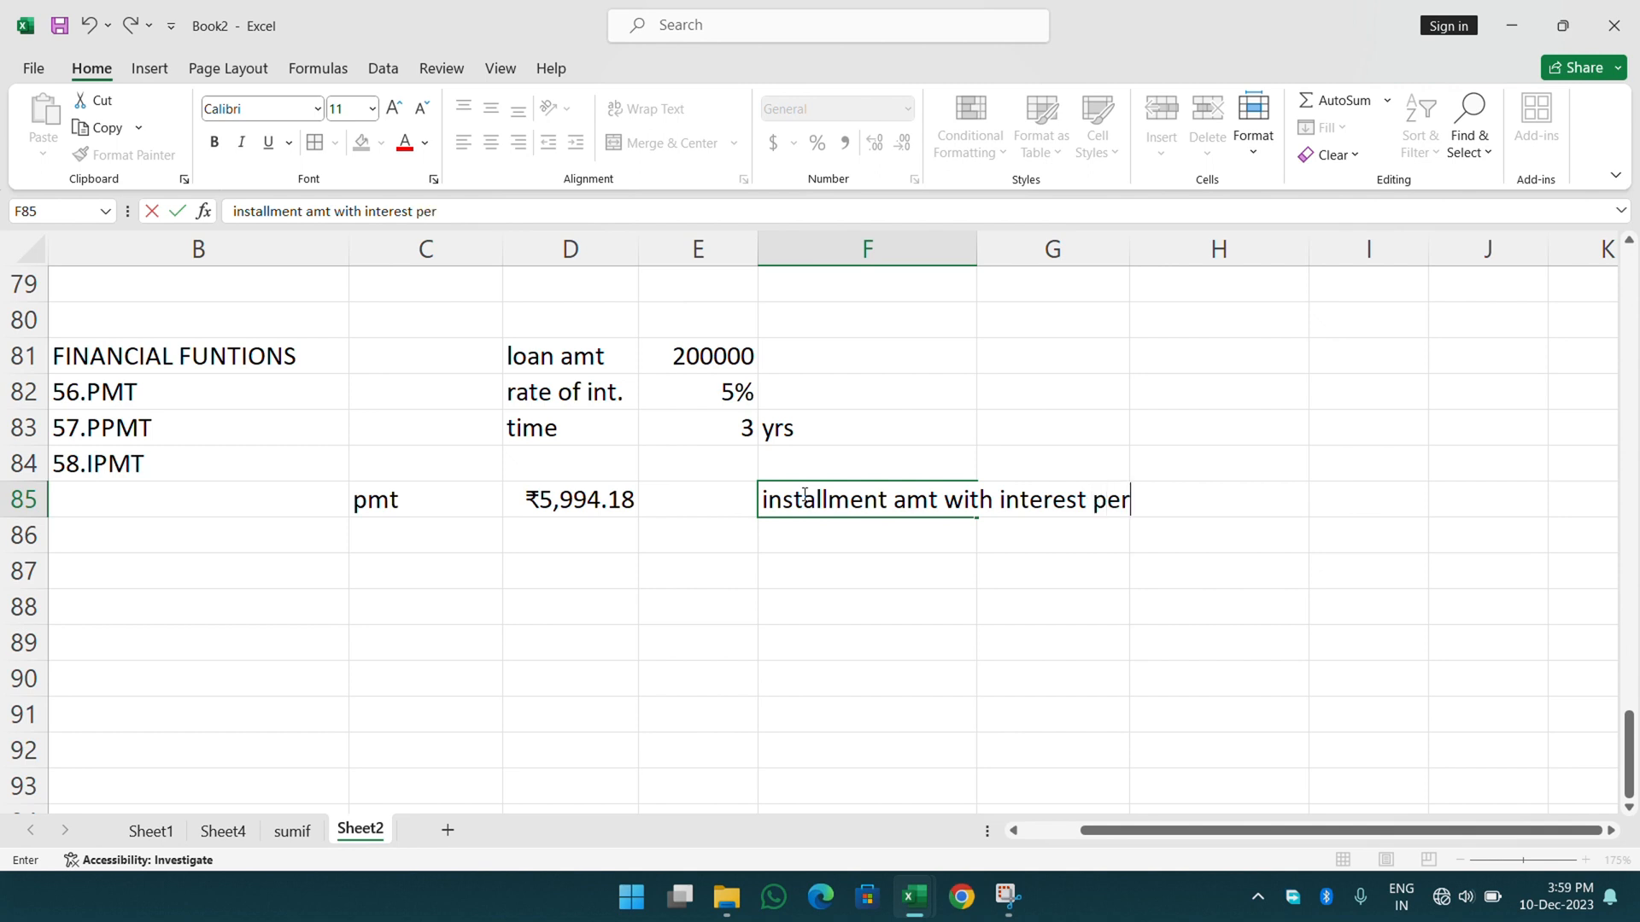
pyautogui.write(' month')
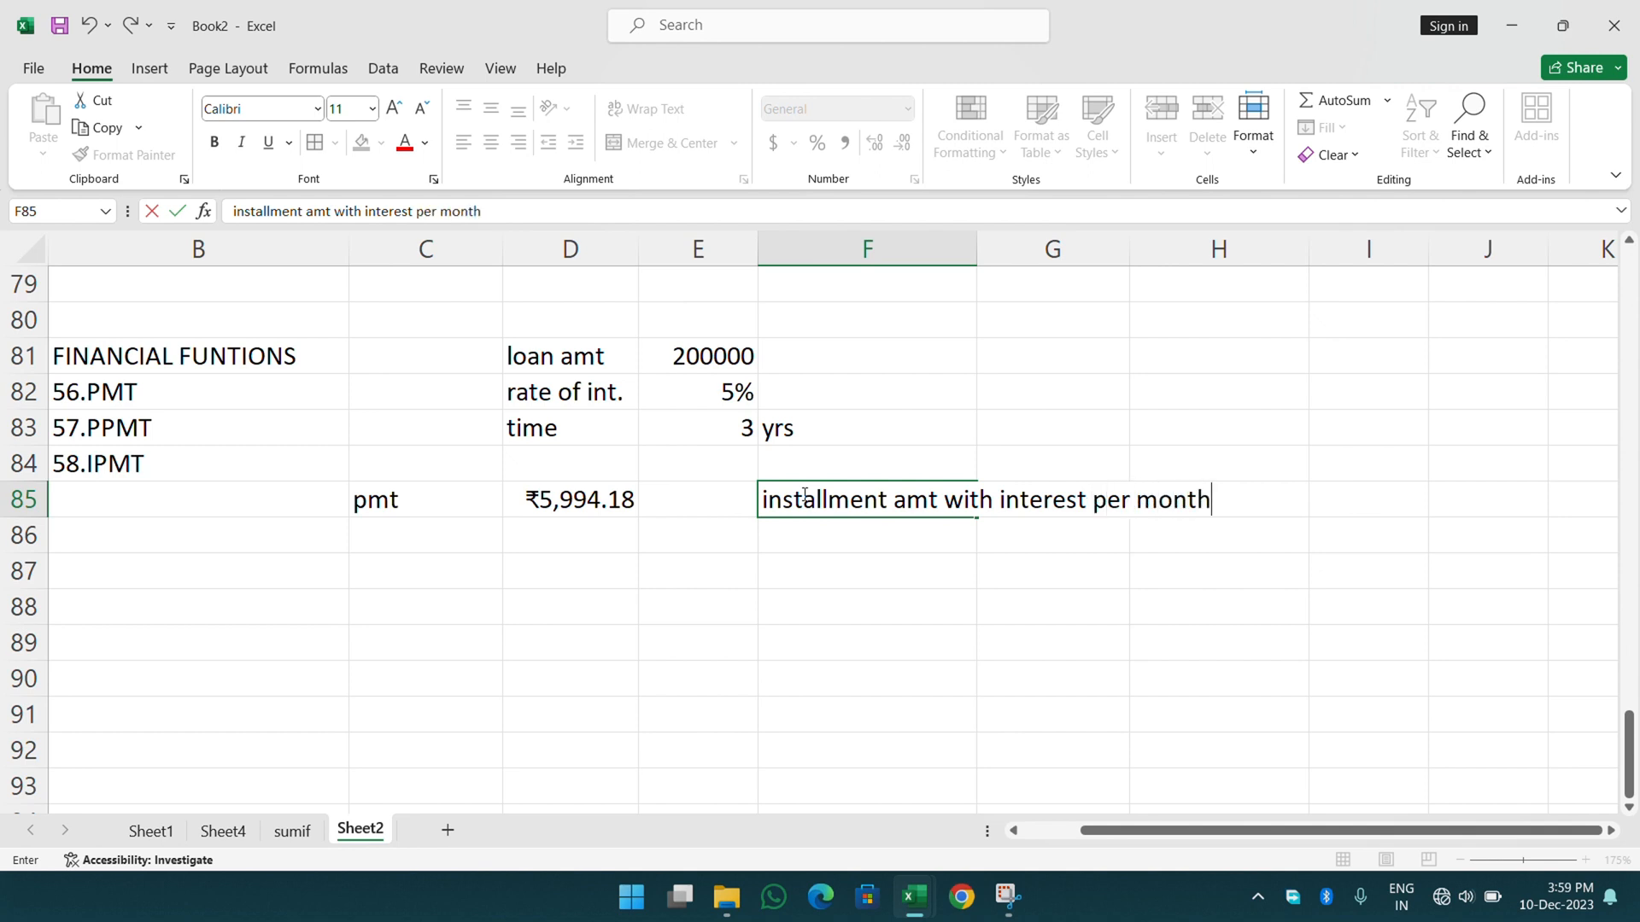
pyautogui.press('Return')
# - Copy the installment note from F85 into F87 and F89
pyautogui.click(802, 496)
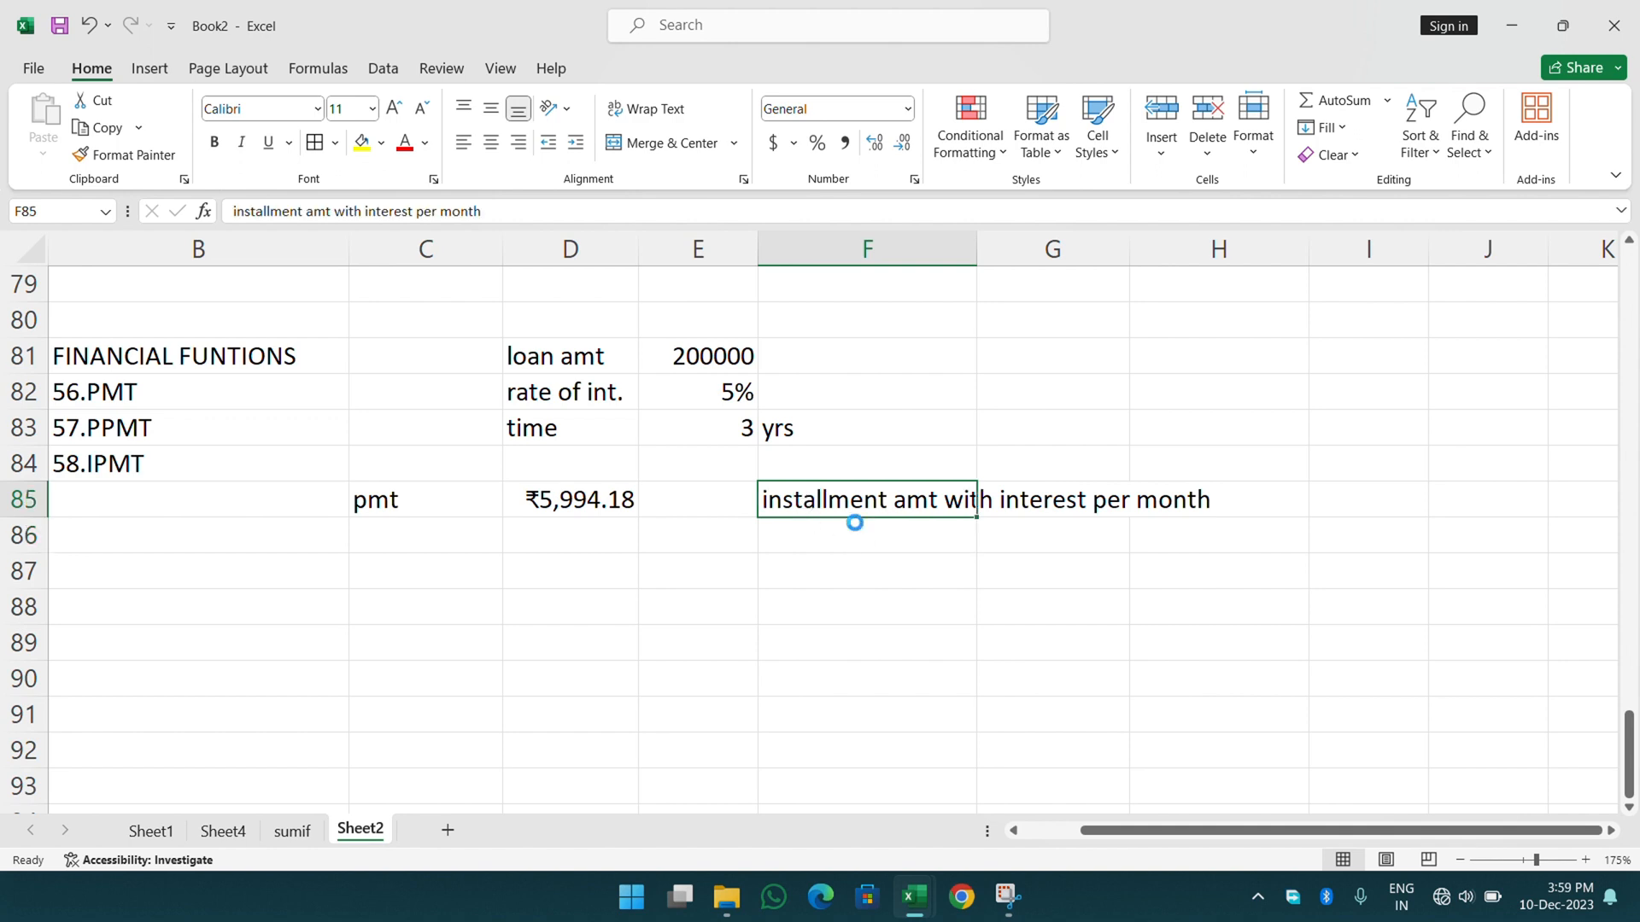
pyautogui.hotkey('ctrl', 'c')
pyautogui.click(837, 560)
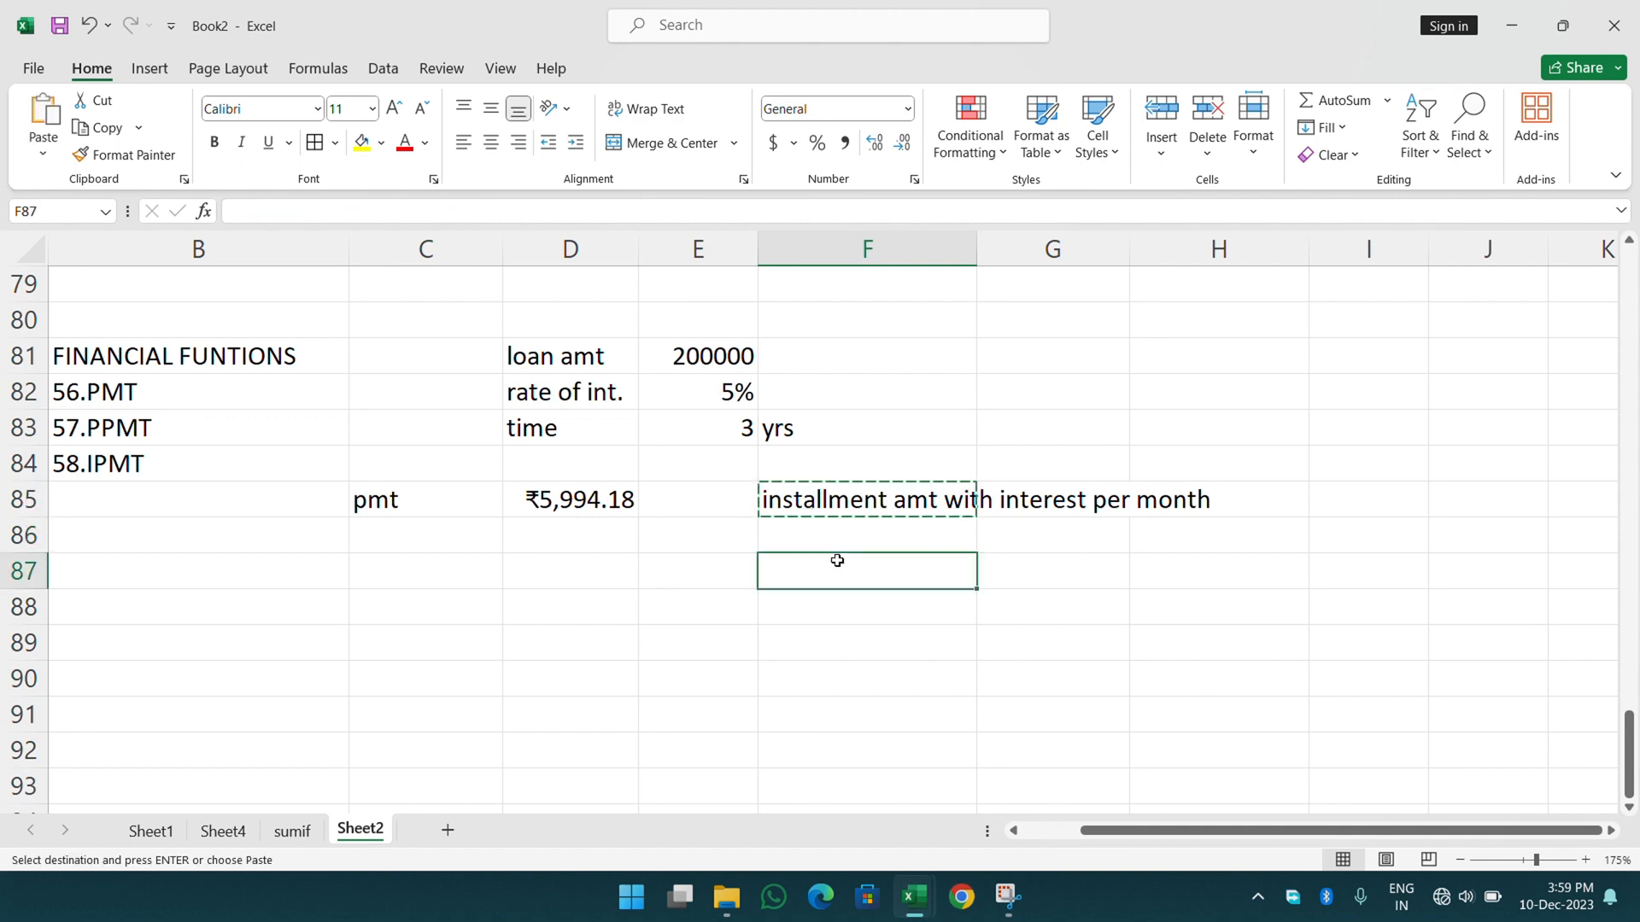
pyautogui.hotkey('ctrl', 'v')
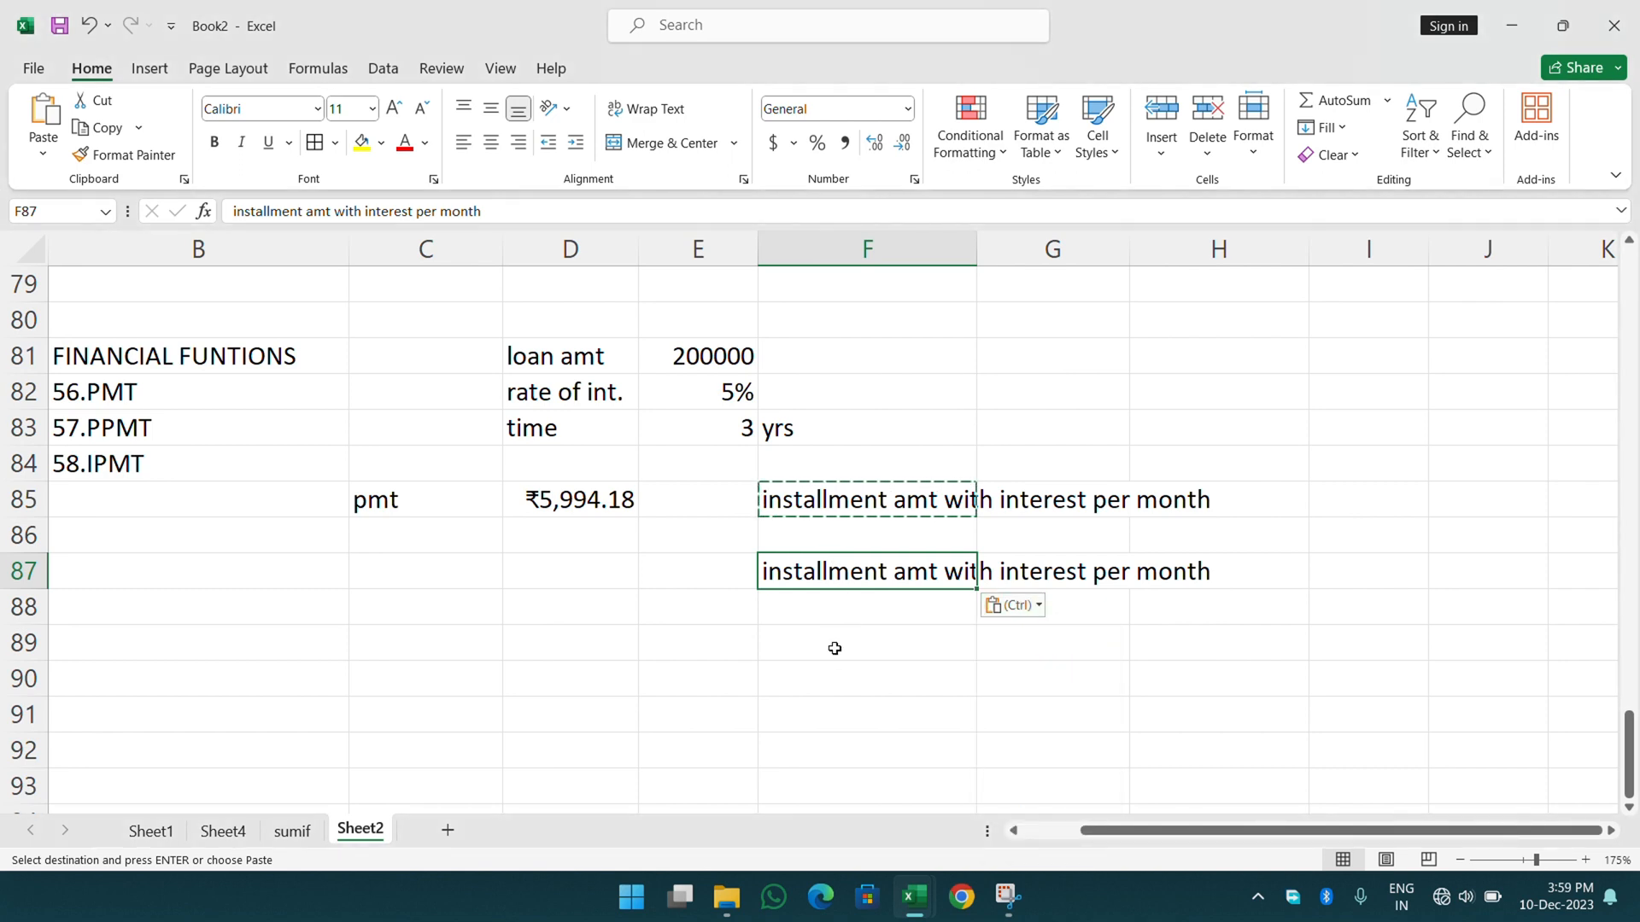
pyautogui.click(835, 648)
pyautogui.hotkey('ctrl', 'v')
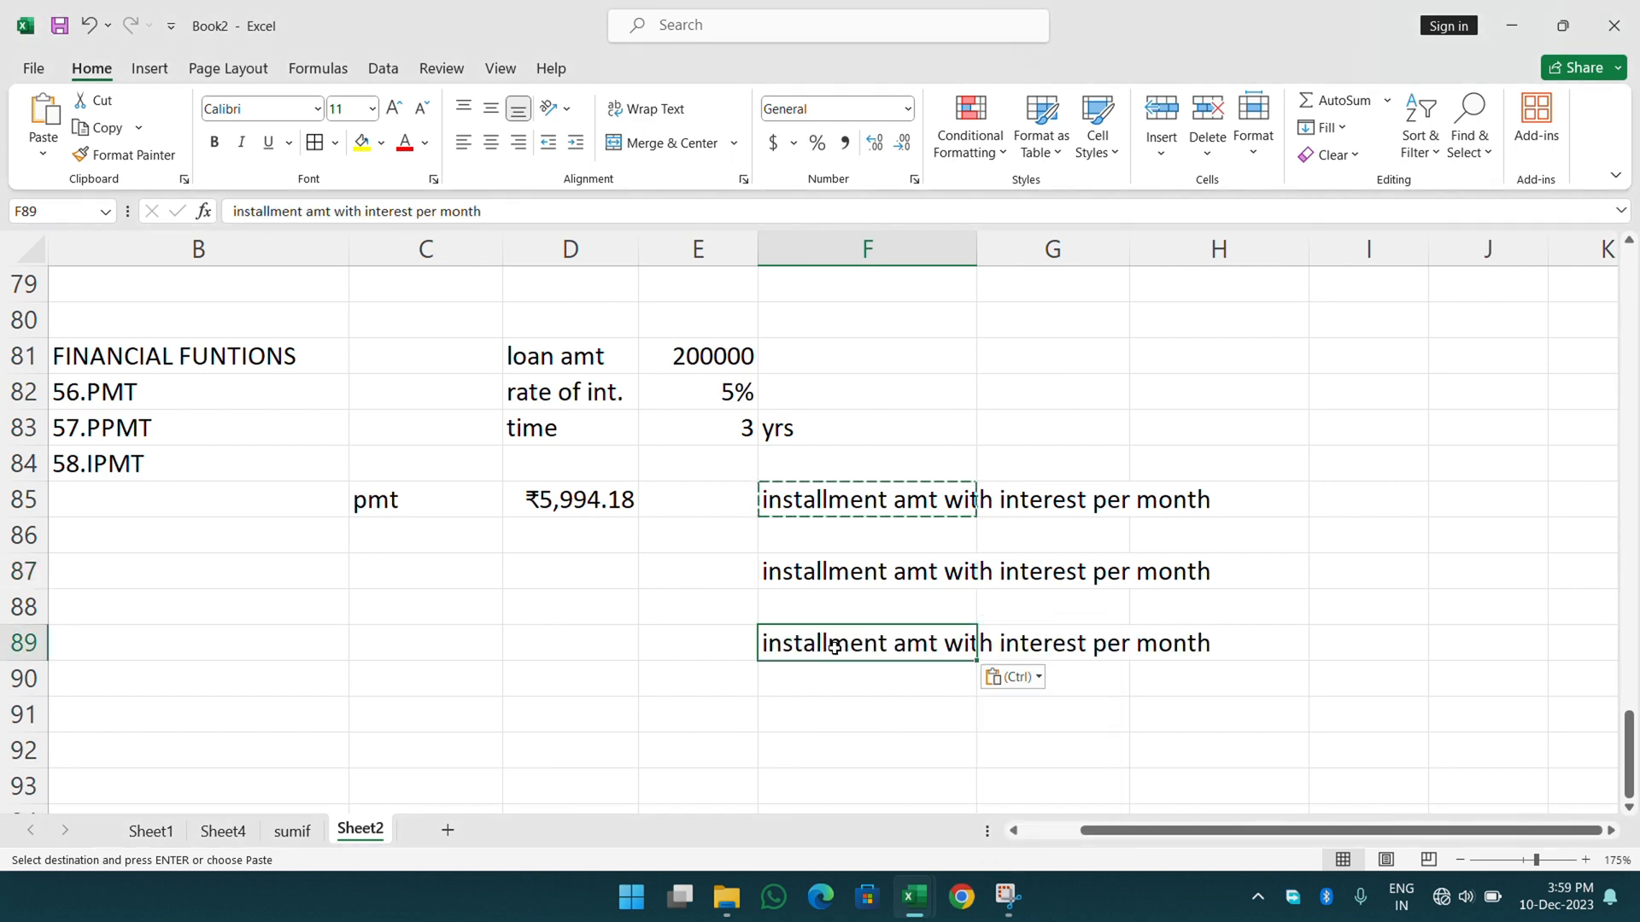
pyautogui.press('Escape')
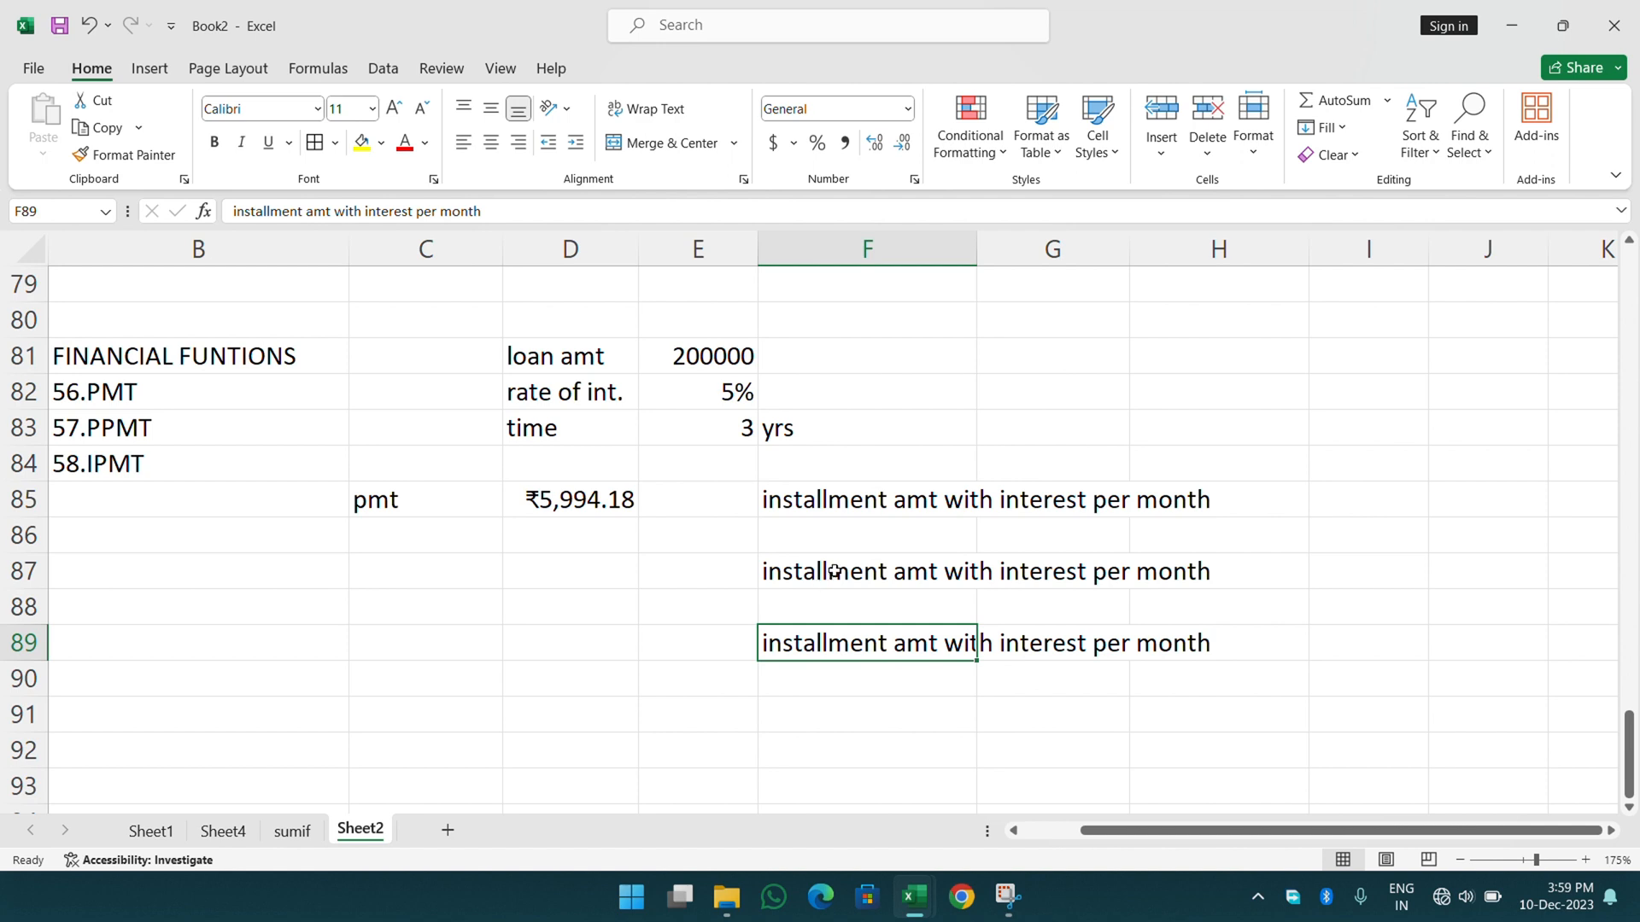
# - Edit the note in F87 to read "installment amt without interest per month"
pyautogui.doubleClick(889, 570)
pyautogui.moveTo(952, 572); pyautogui.dragTo(1004, 572)
pyautogui.click(1005, 570)
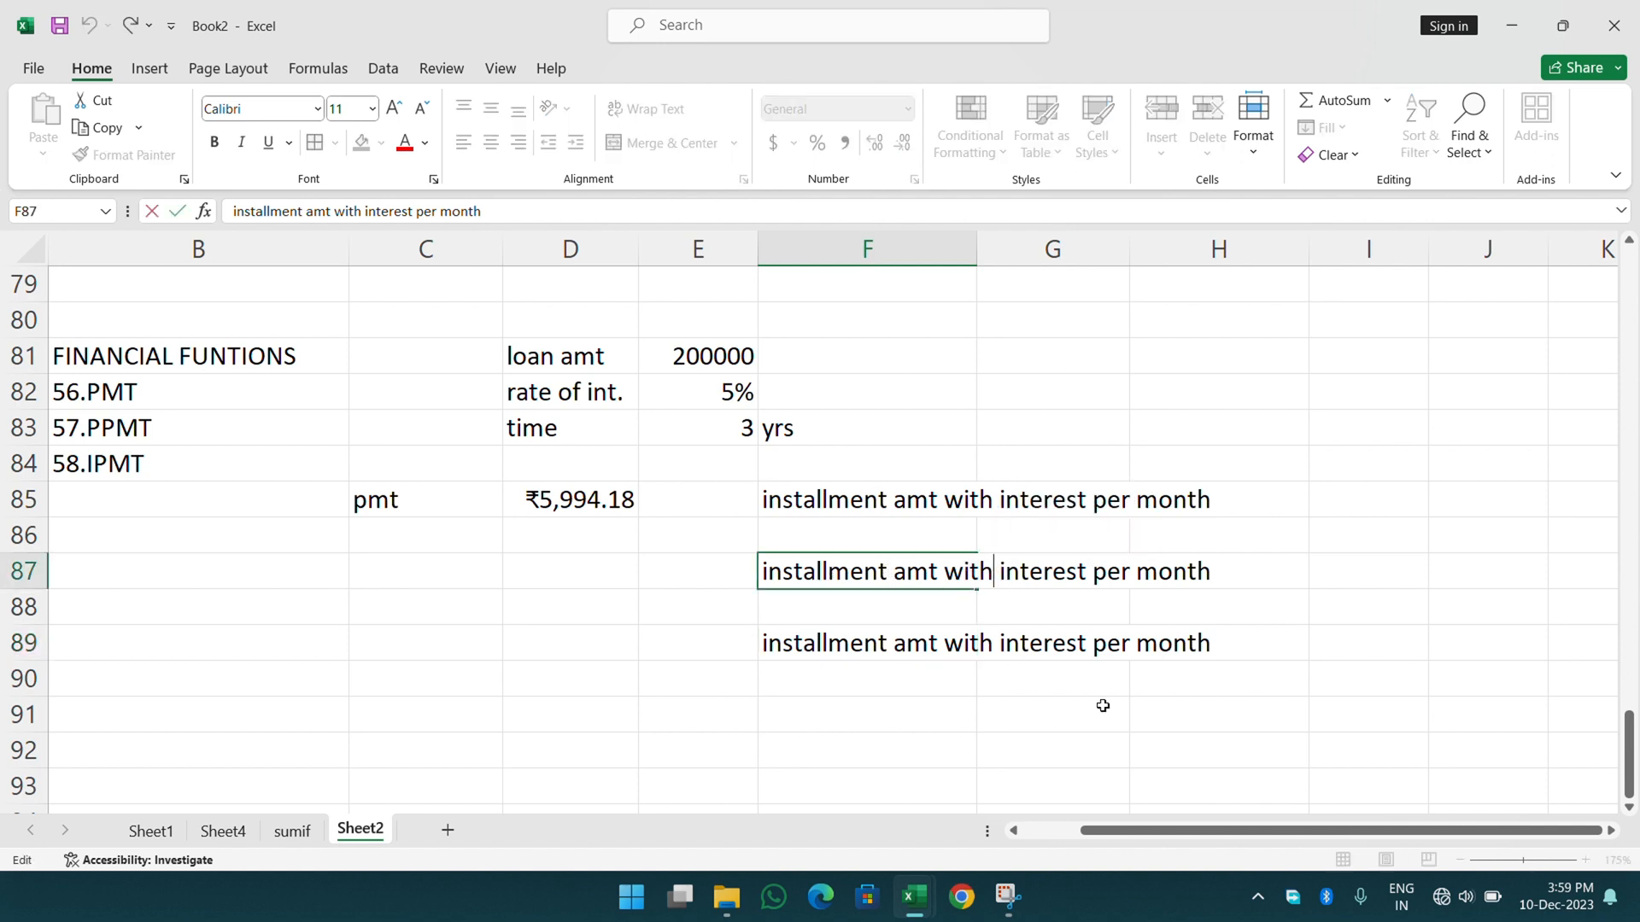
pyautogui.write('out')
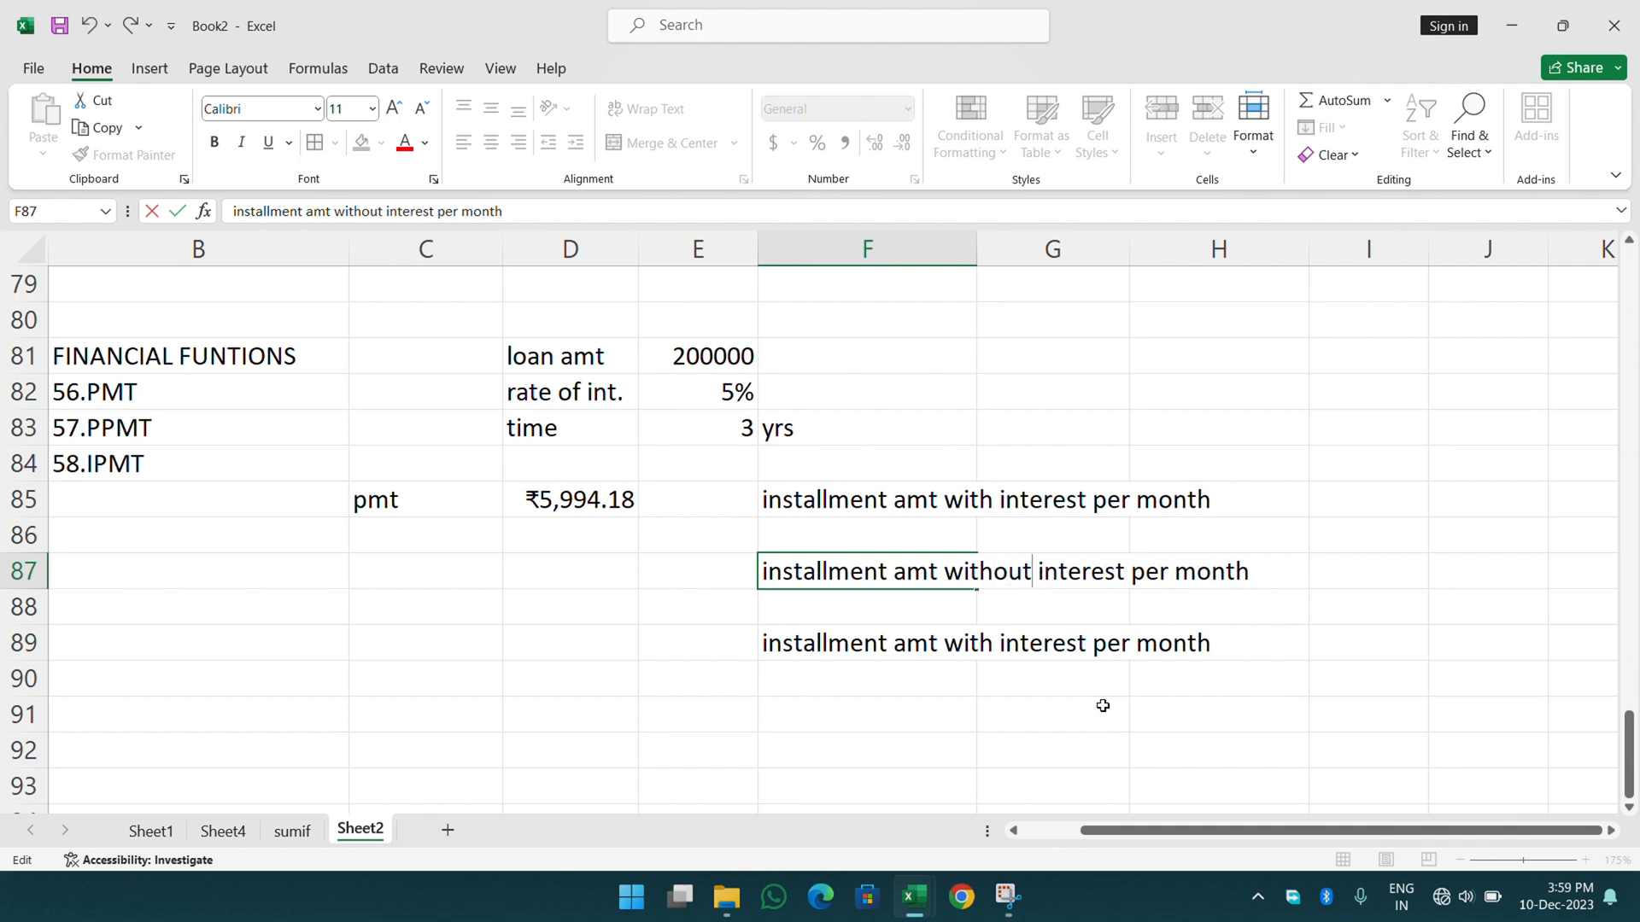
pyautogui.press('Return')
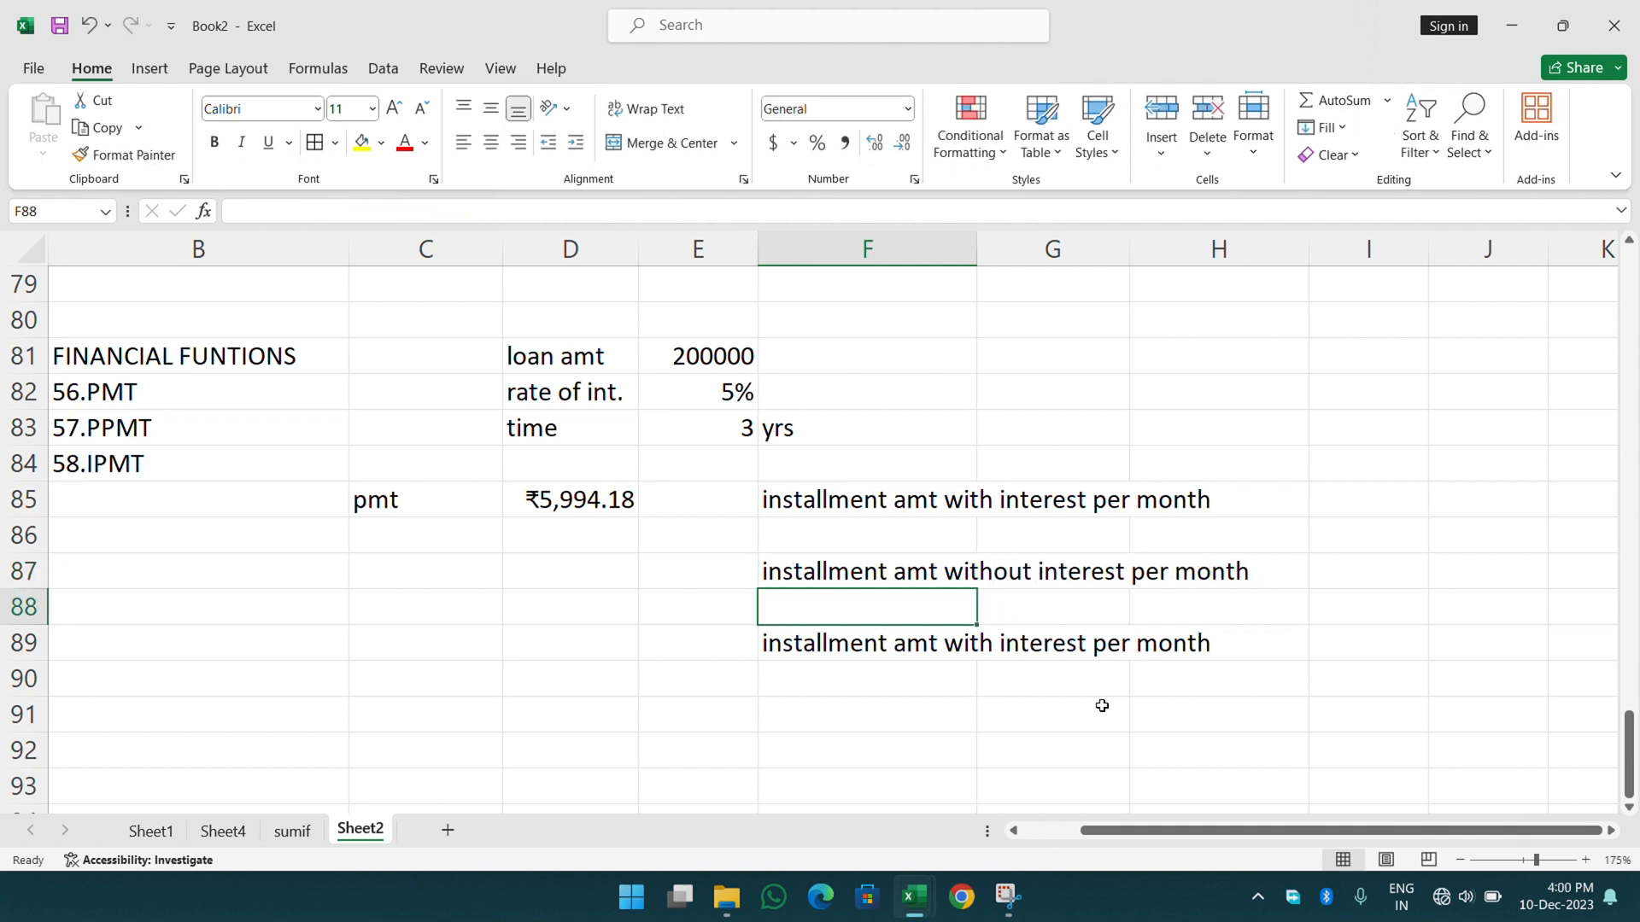
# - Reword the note in F89 to "only interest amt per month"
pyautogui.click(985, 642)
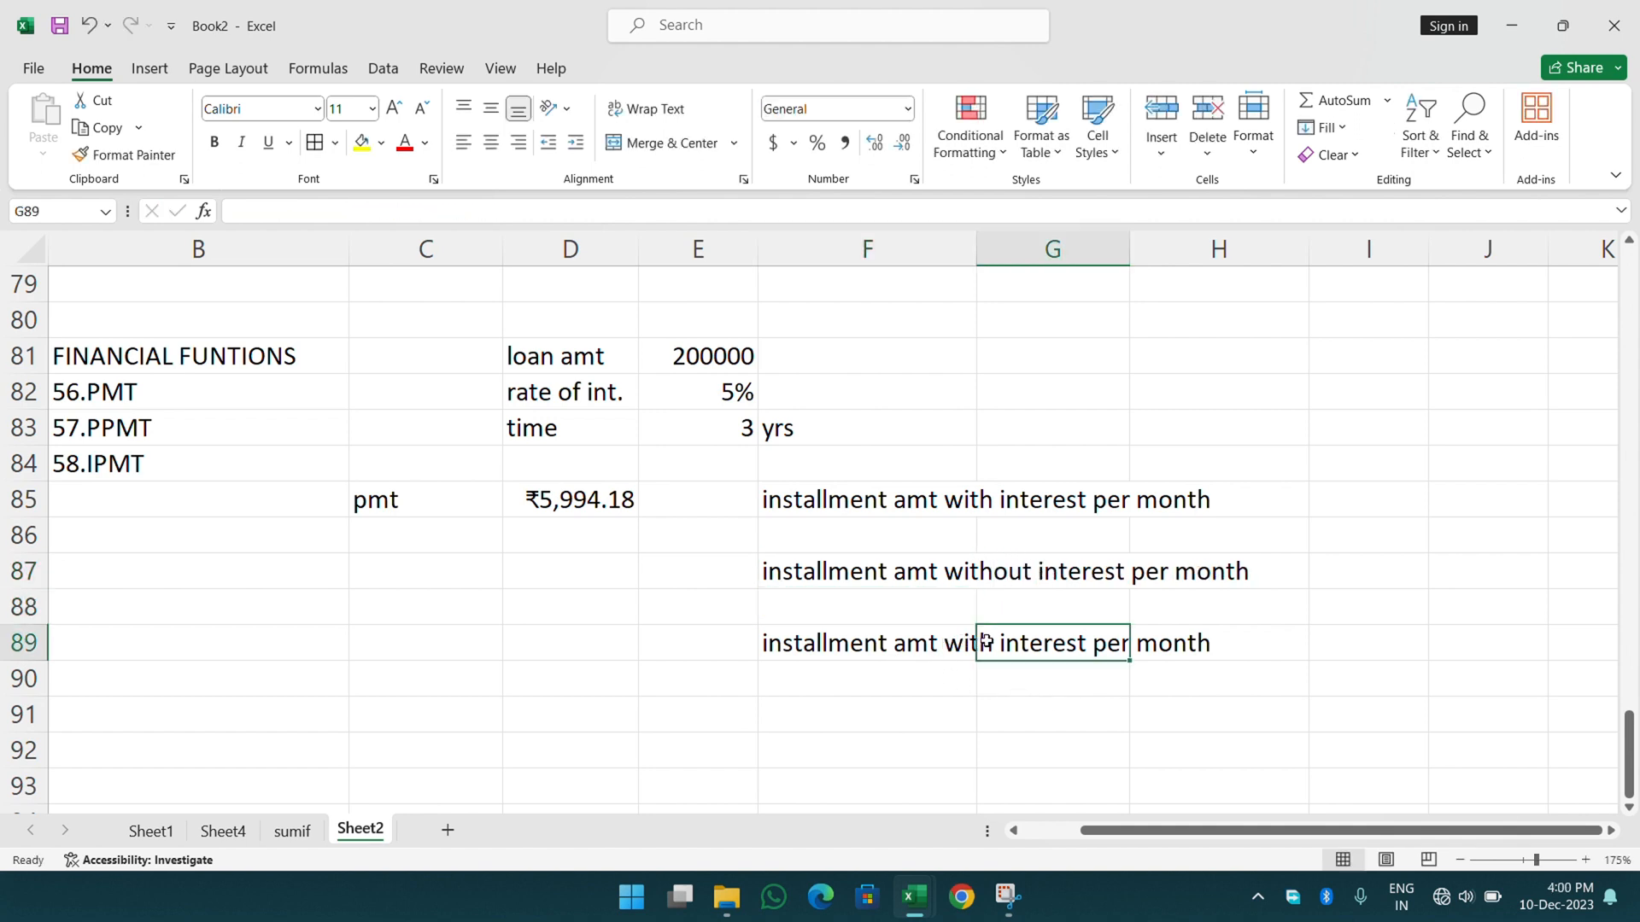
pyautogui.doubleClick(985, 642)
pyautogui.click(946, 641)
pyautogui.doubleClick(907, 642)
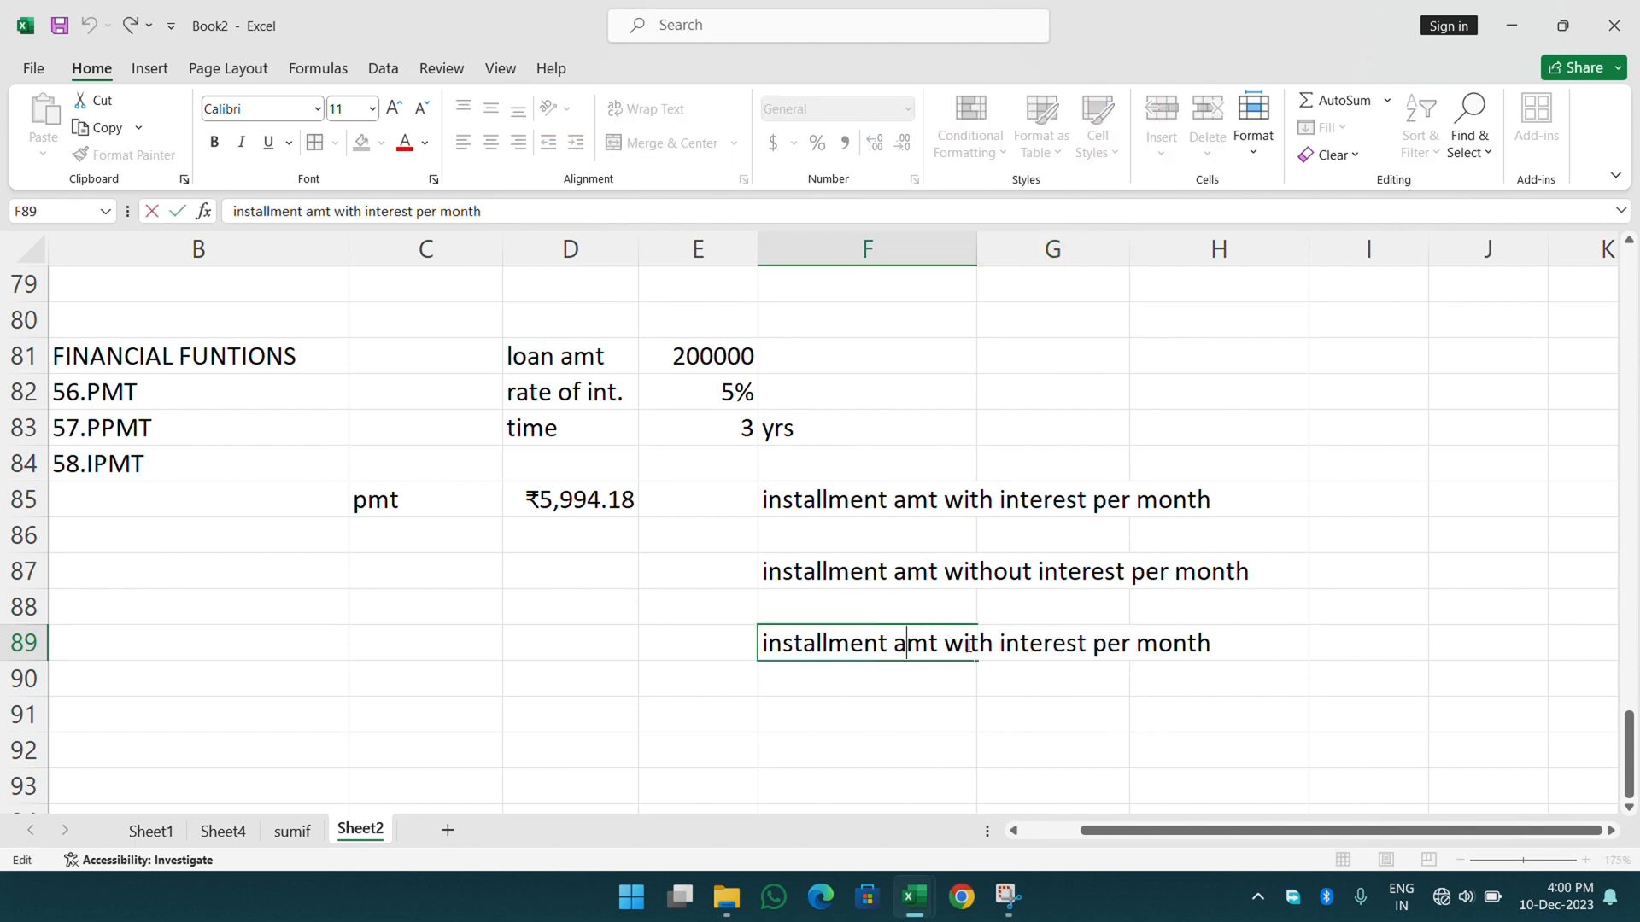
pyautogui.moveTo(991, 643); pyautogui.dragTo(623, 626)
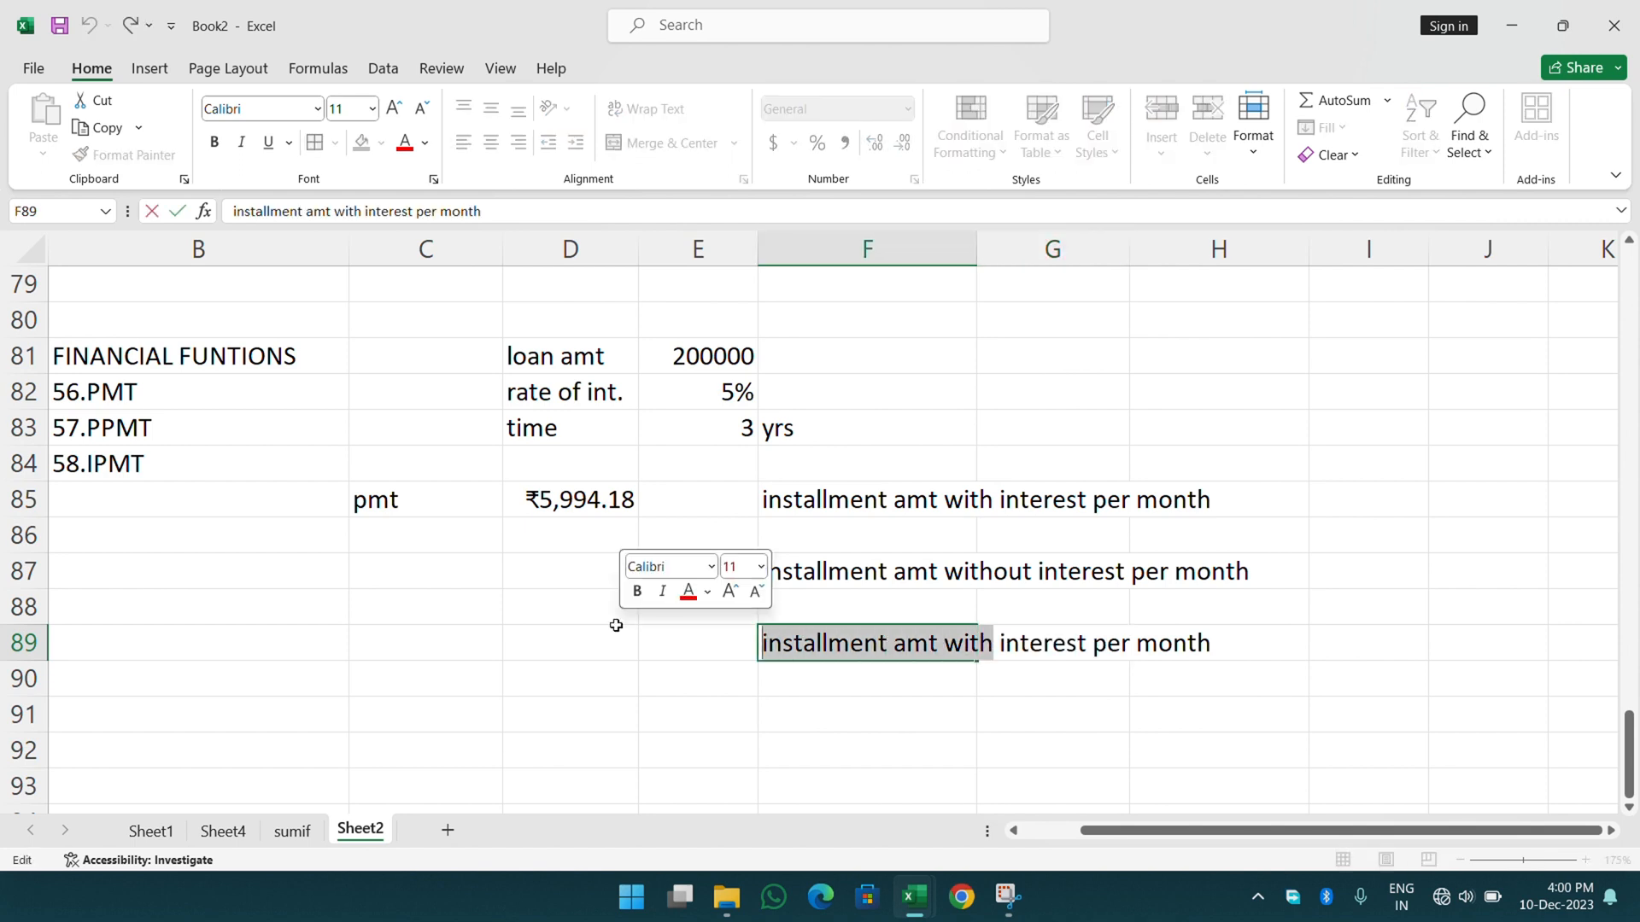
pyautogui.write('only')
pyautogui.press('Return')
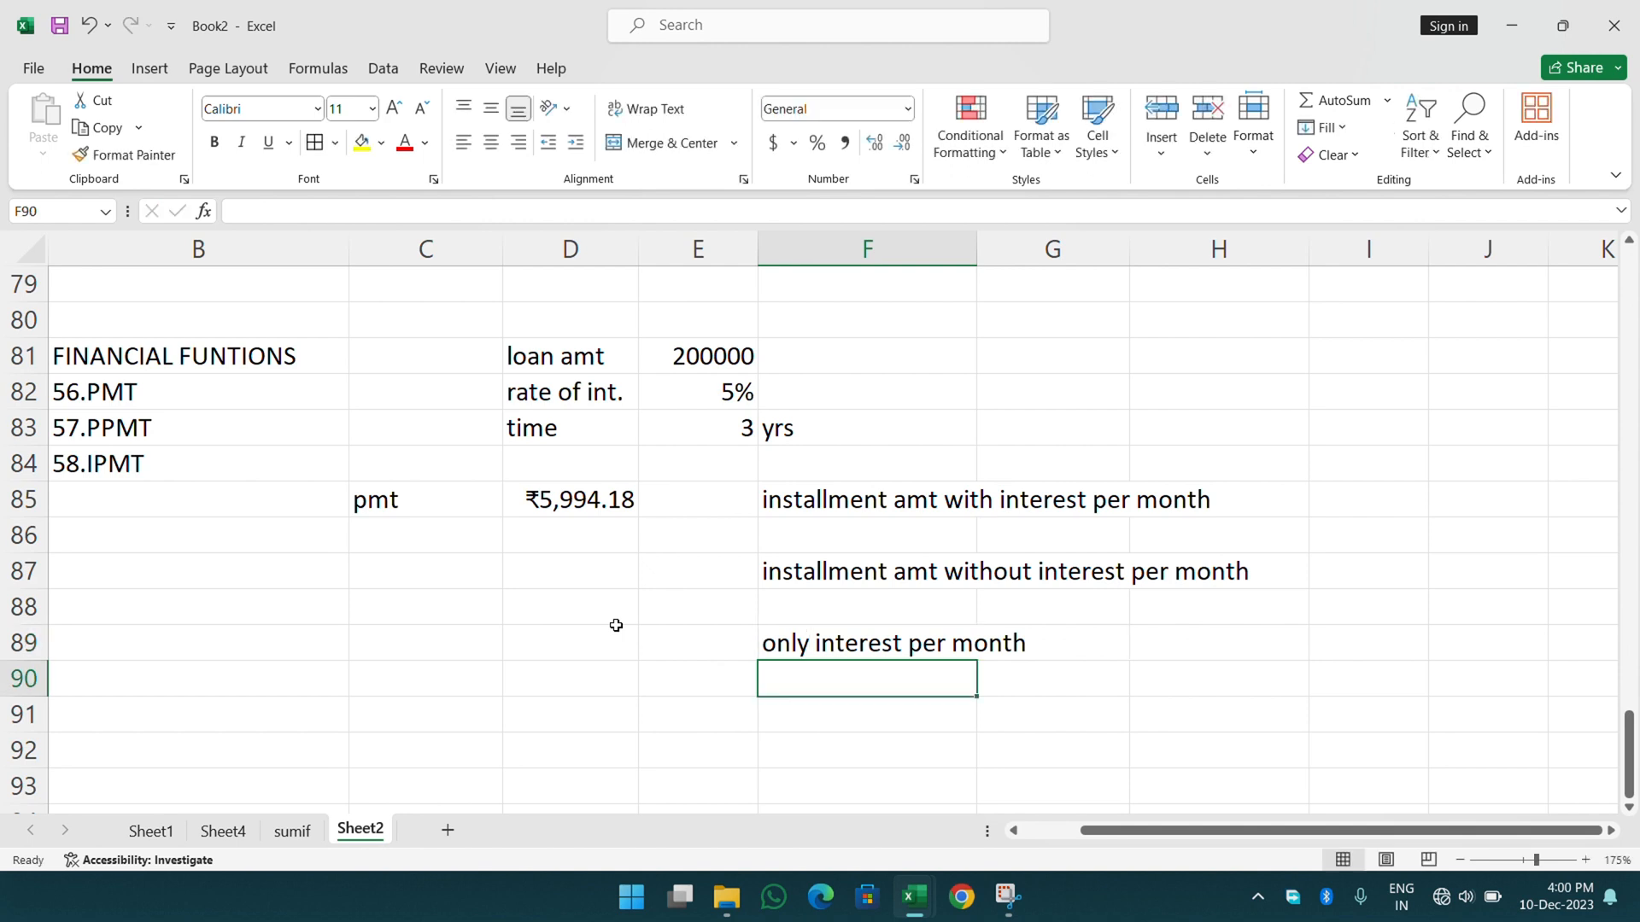
pyautogui.doubleClick(909, 643)
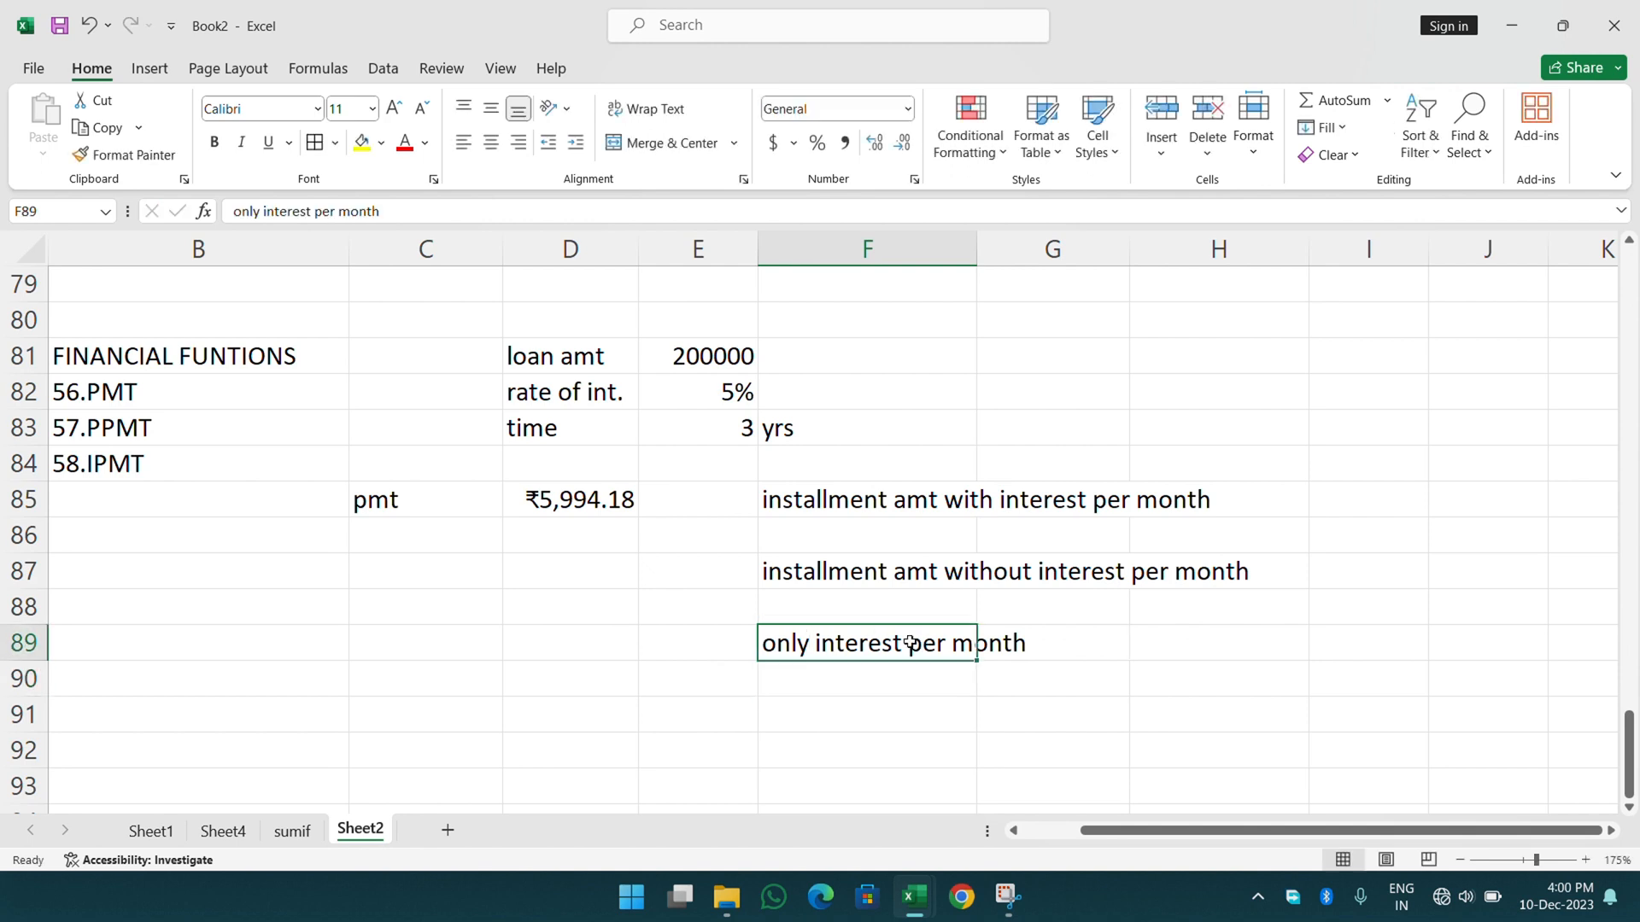
pyautogui.write('amt')
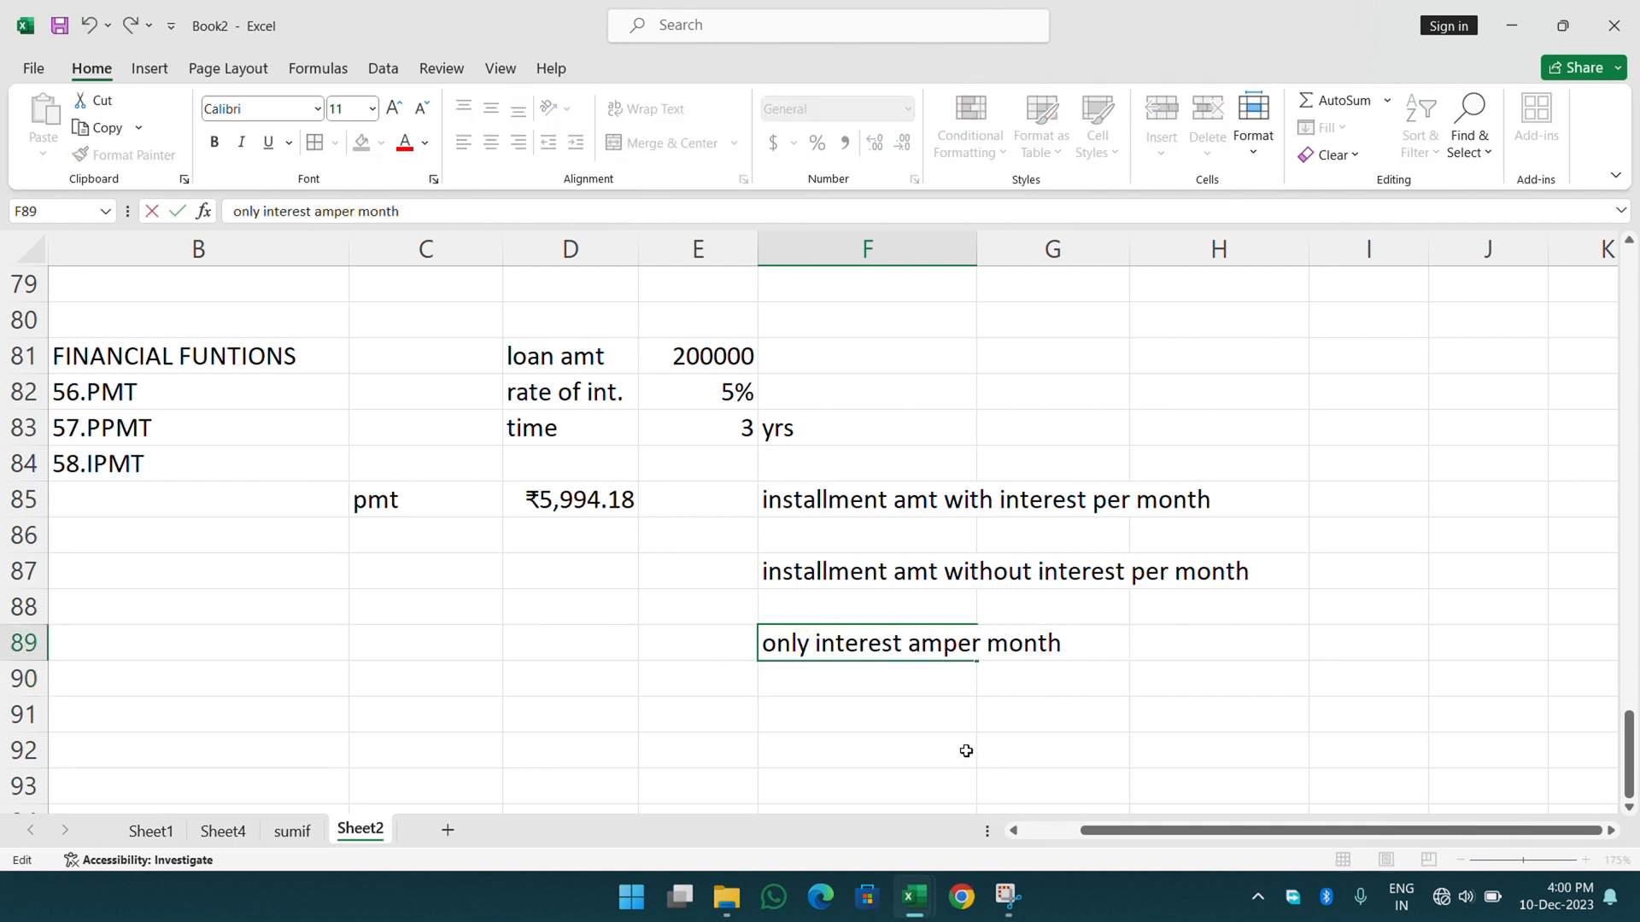
pyautogui.press('Return')
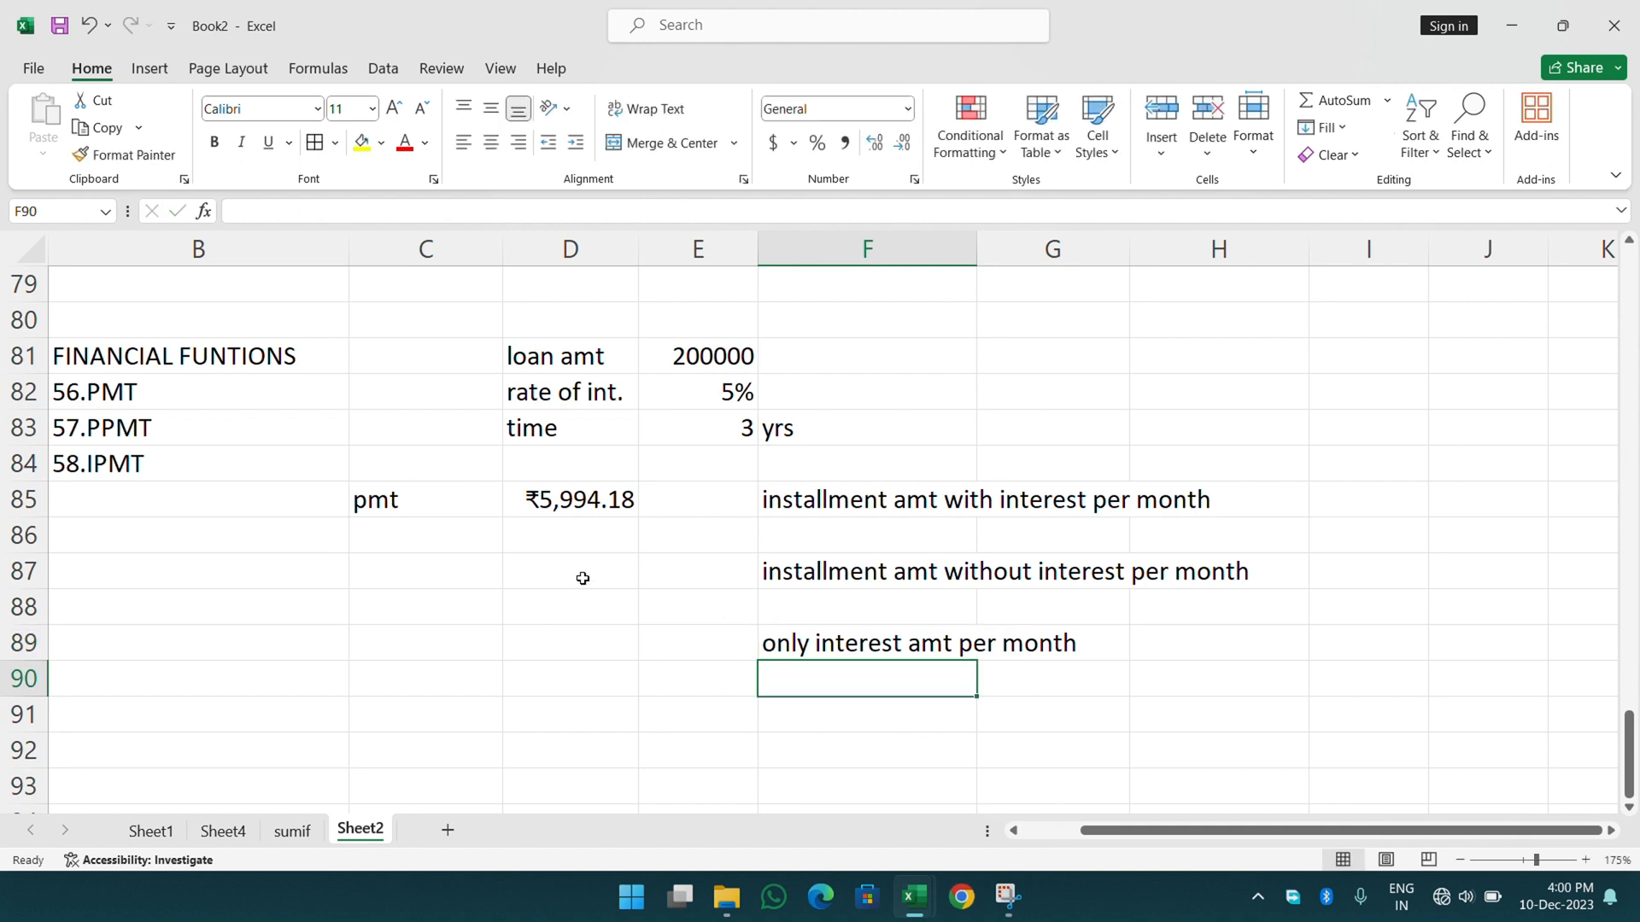
# - Enter the label "ppmt" in C87, in the row of the installment-without-interest note
pyautogui.click(443, 575)
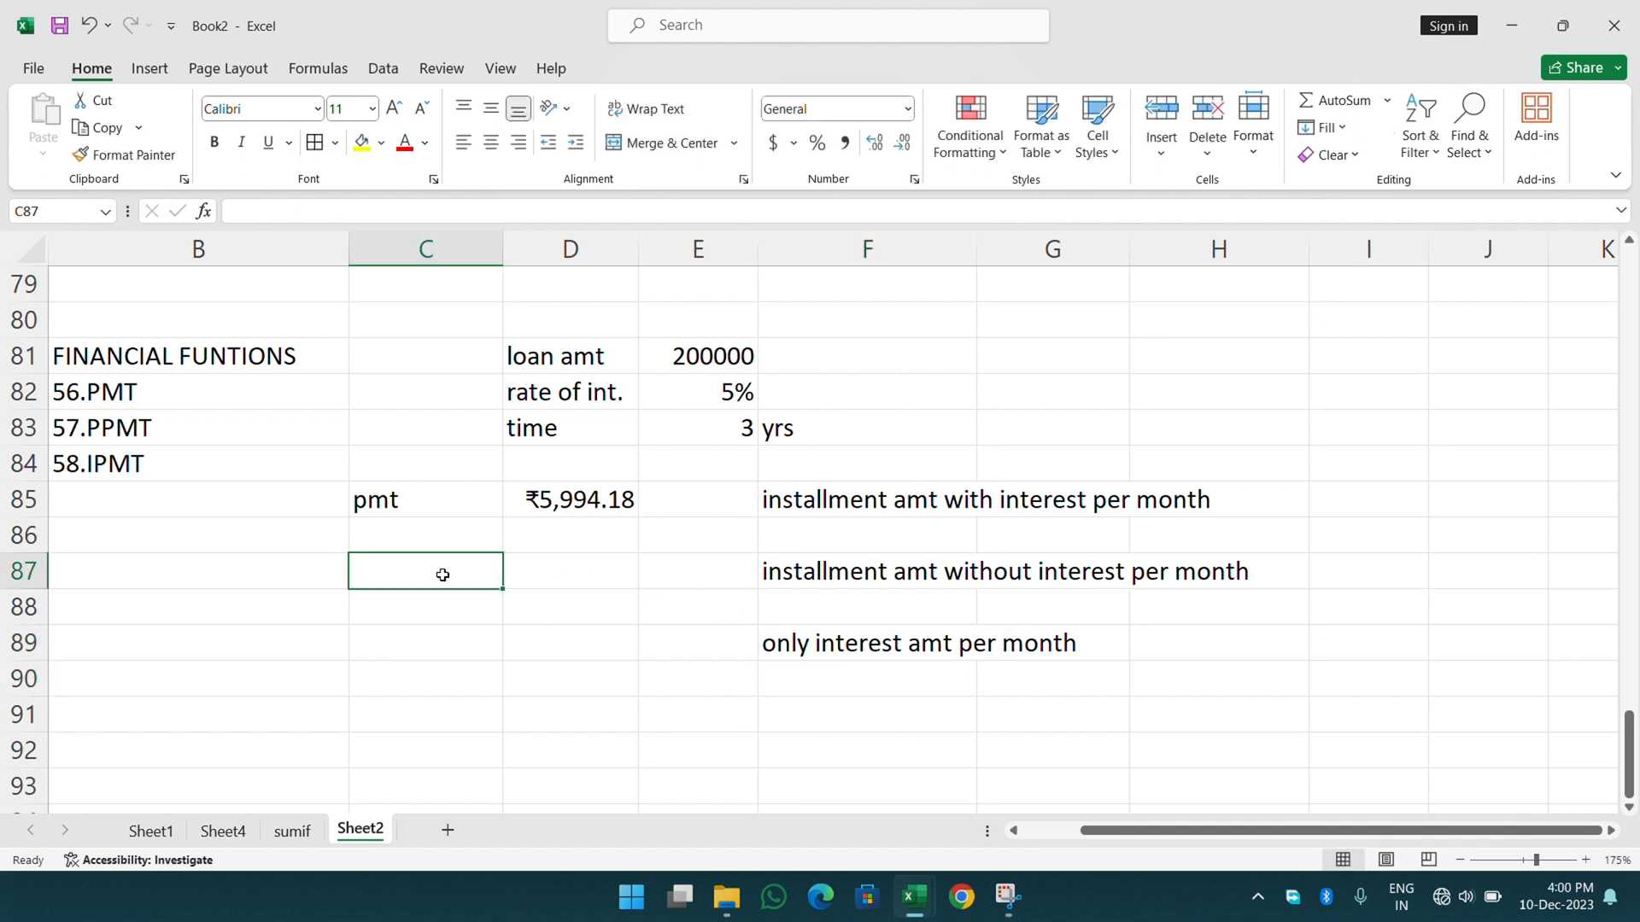
pyautogui.write('ppmt')
pyautogui.press('Tab')
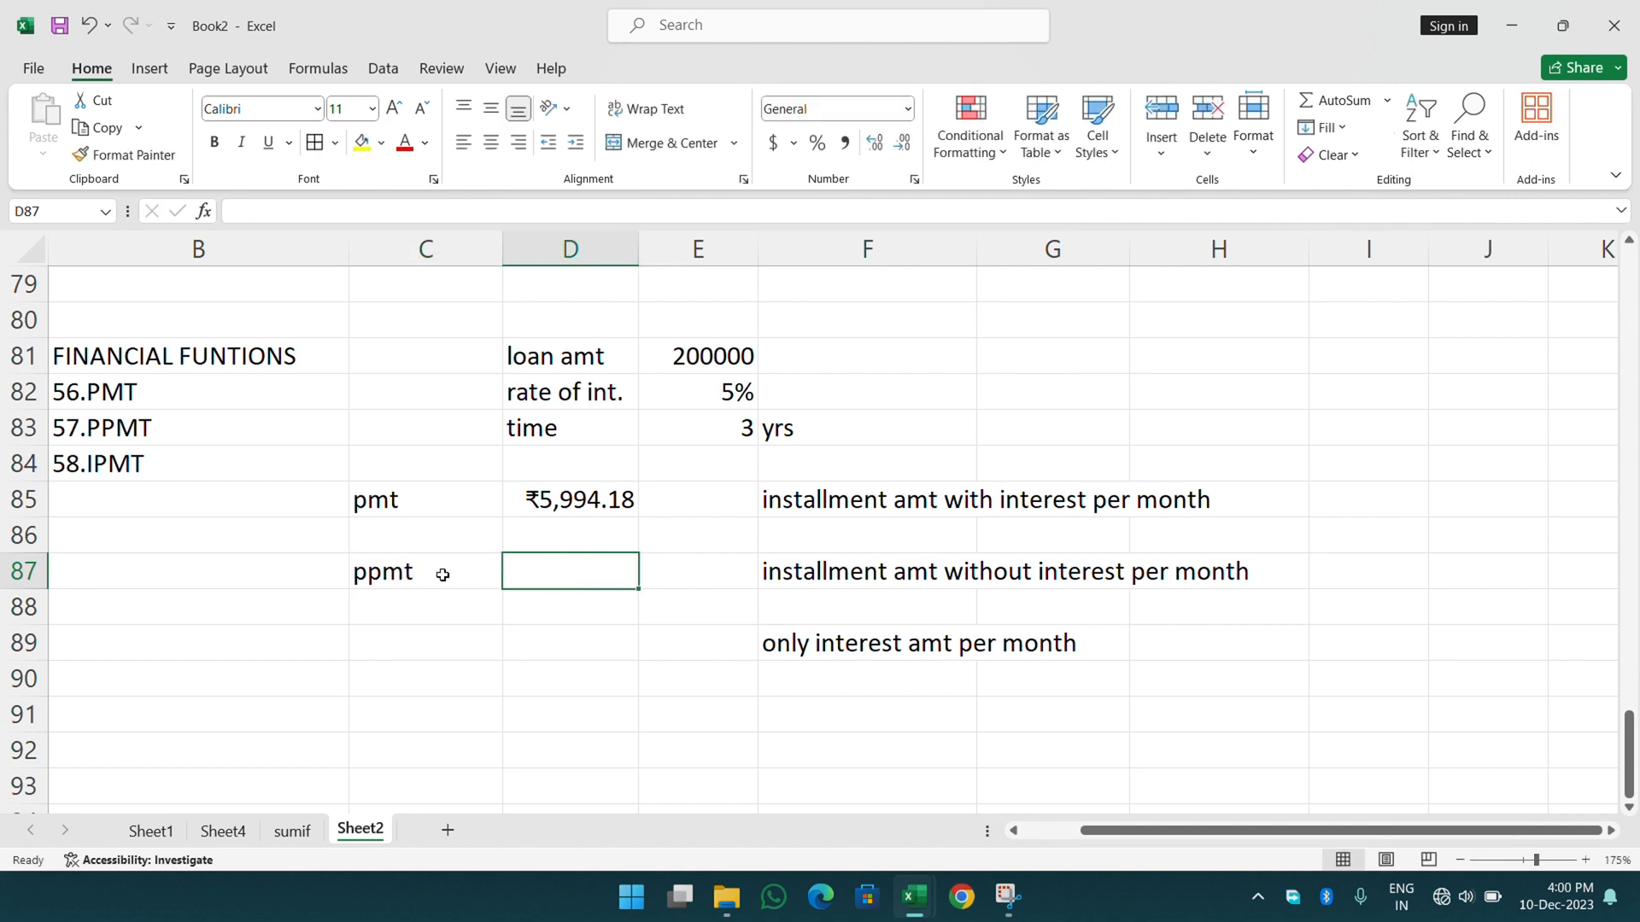
# - Start a PPMT formula in D87 with its function arguments form and set the rate to E82/12
pyautogui.write('=')
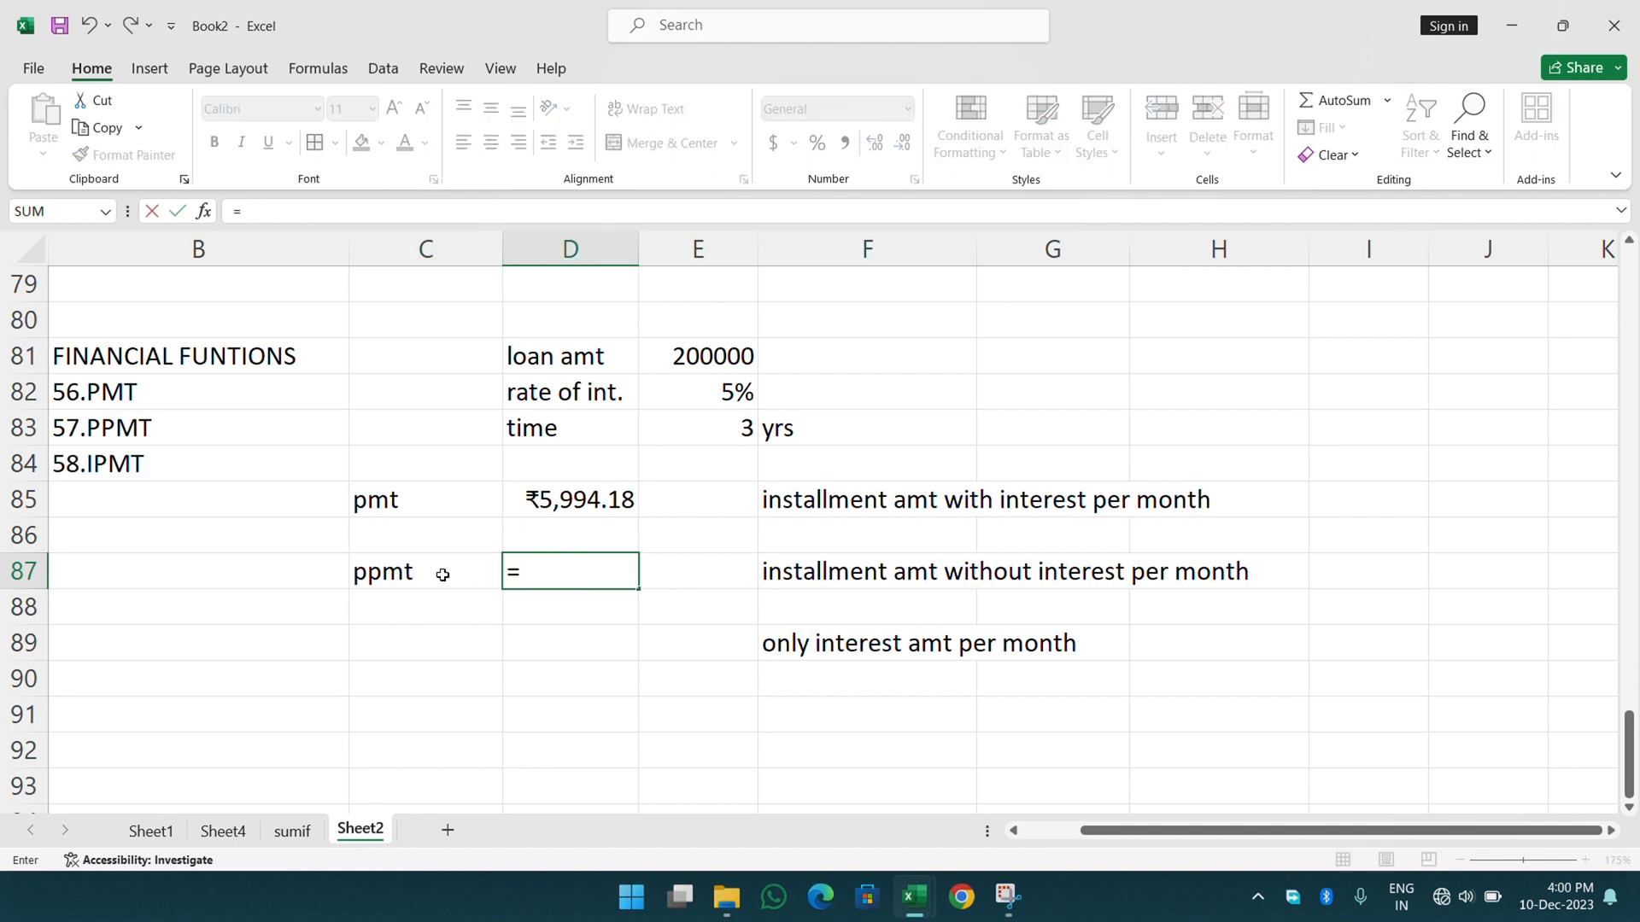
pyautogui.write('ppm')
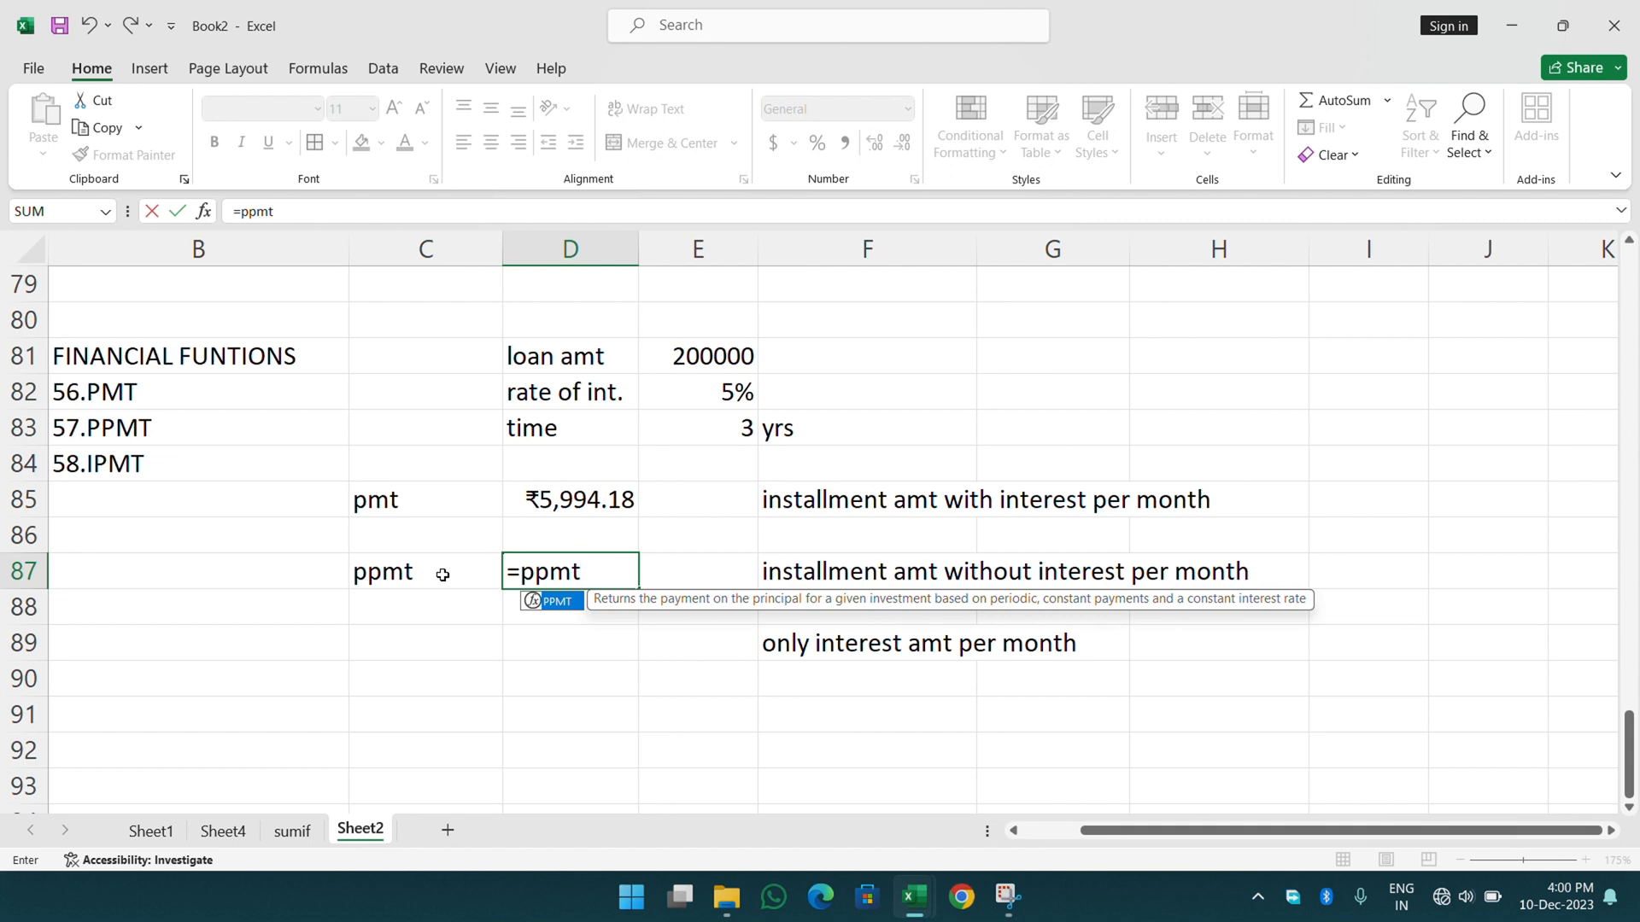
pyautogui.write('t')
pyautogui.press('Tab')
pyautogui.hotkey('ctrl', 'a')
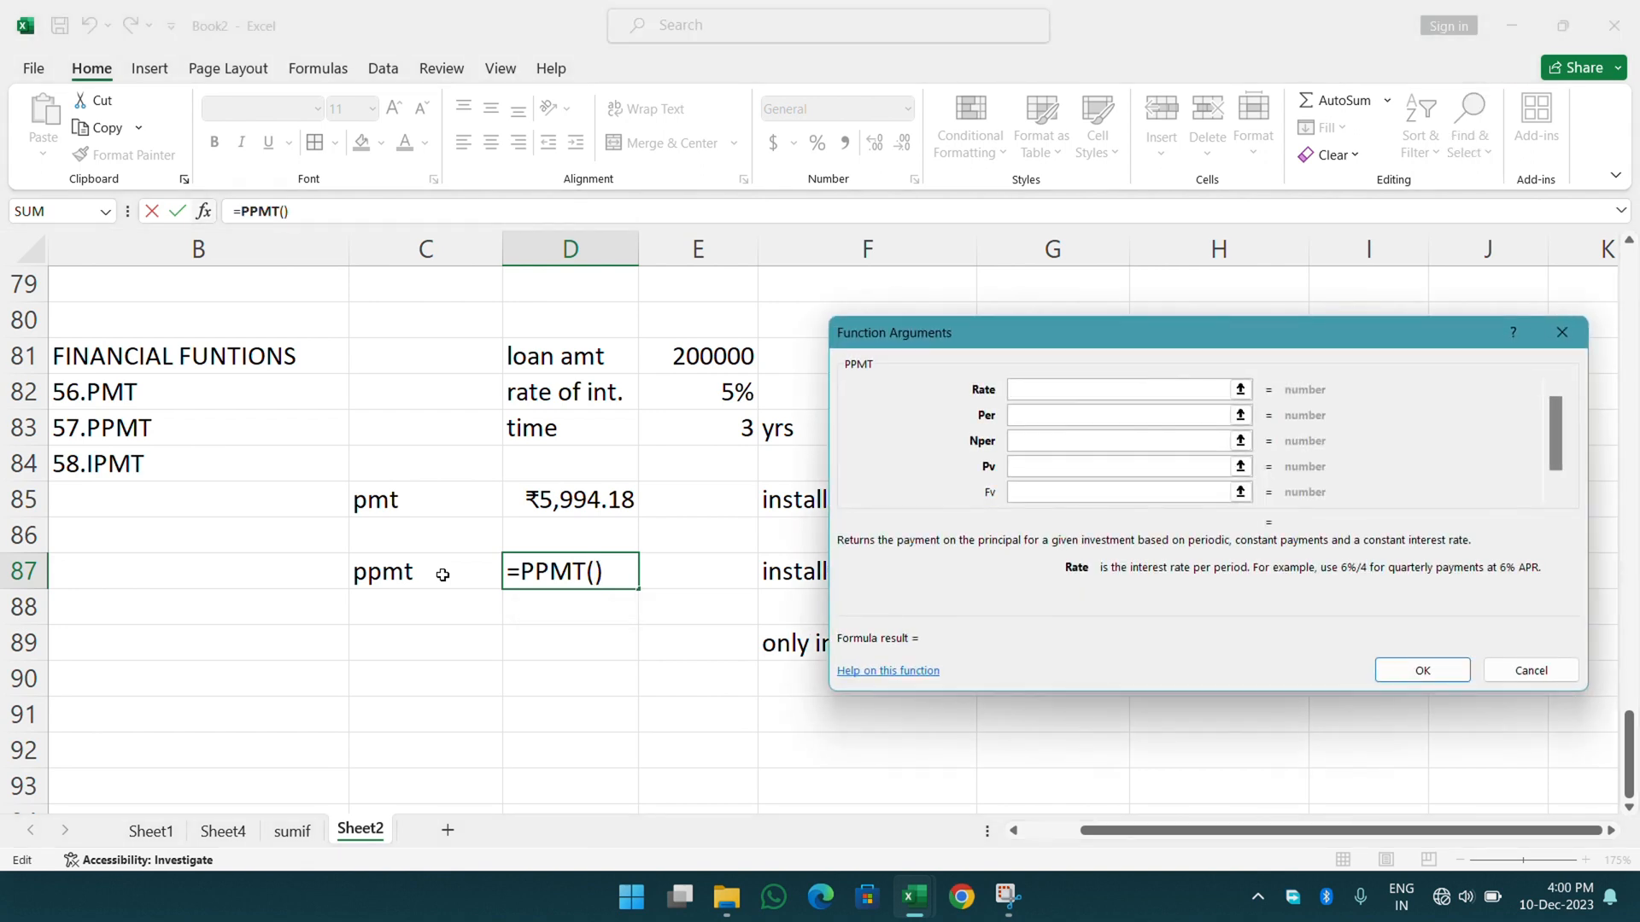
pyautogui.click(688, 393)
pyautogui.write('/12')
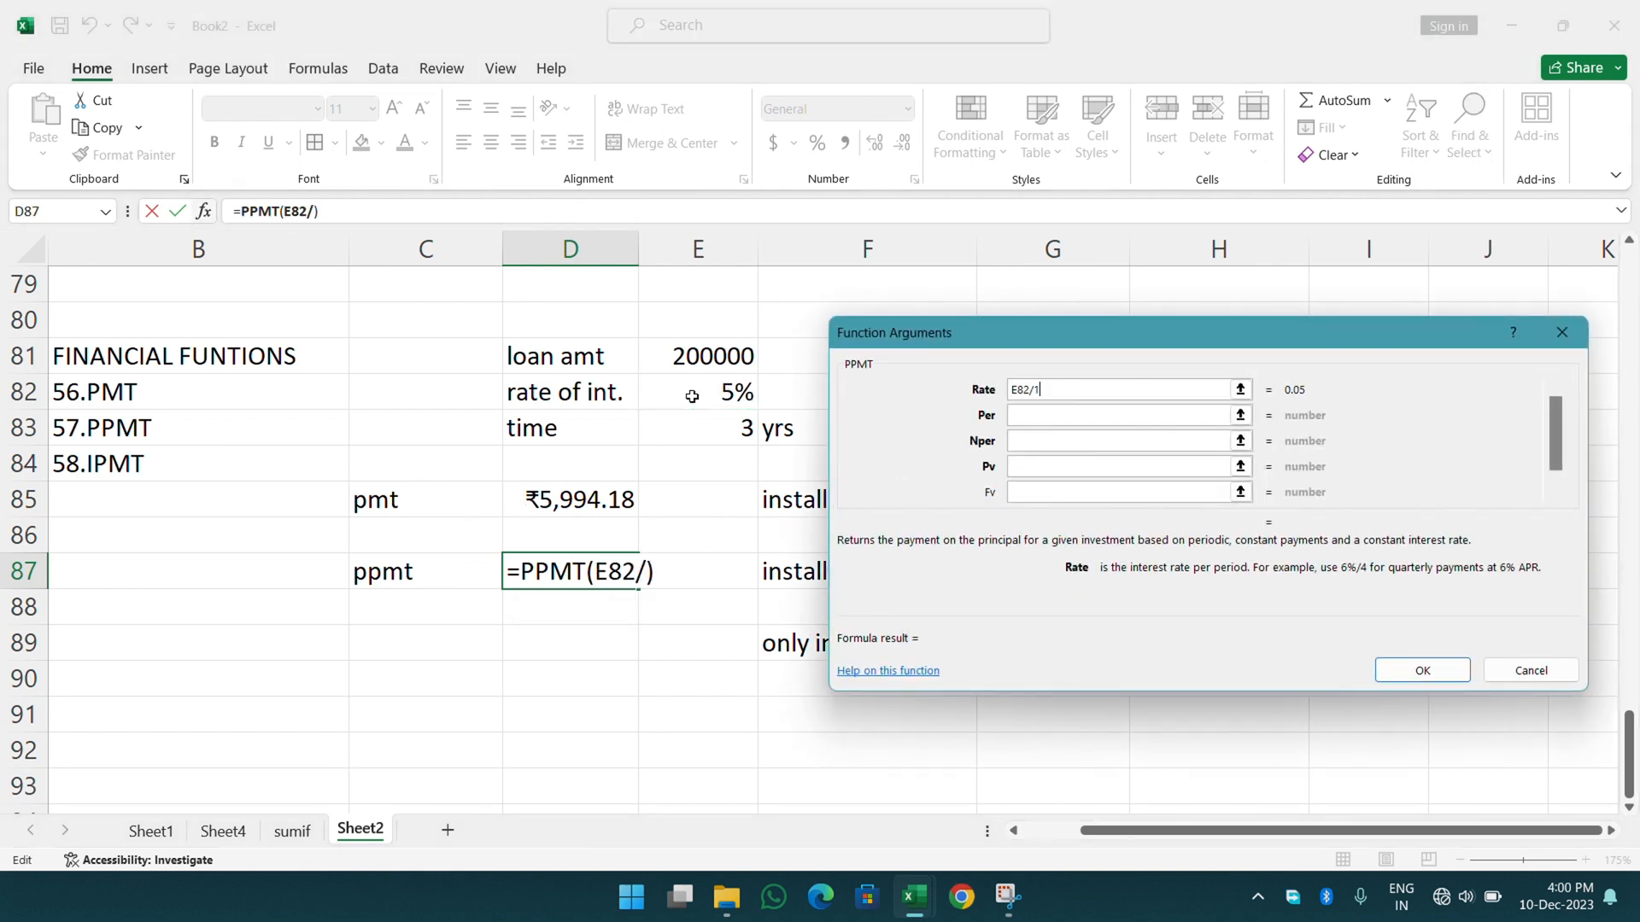
pyautogui.click(1041, 414)
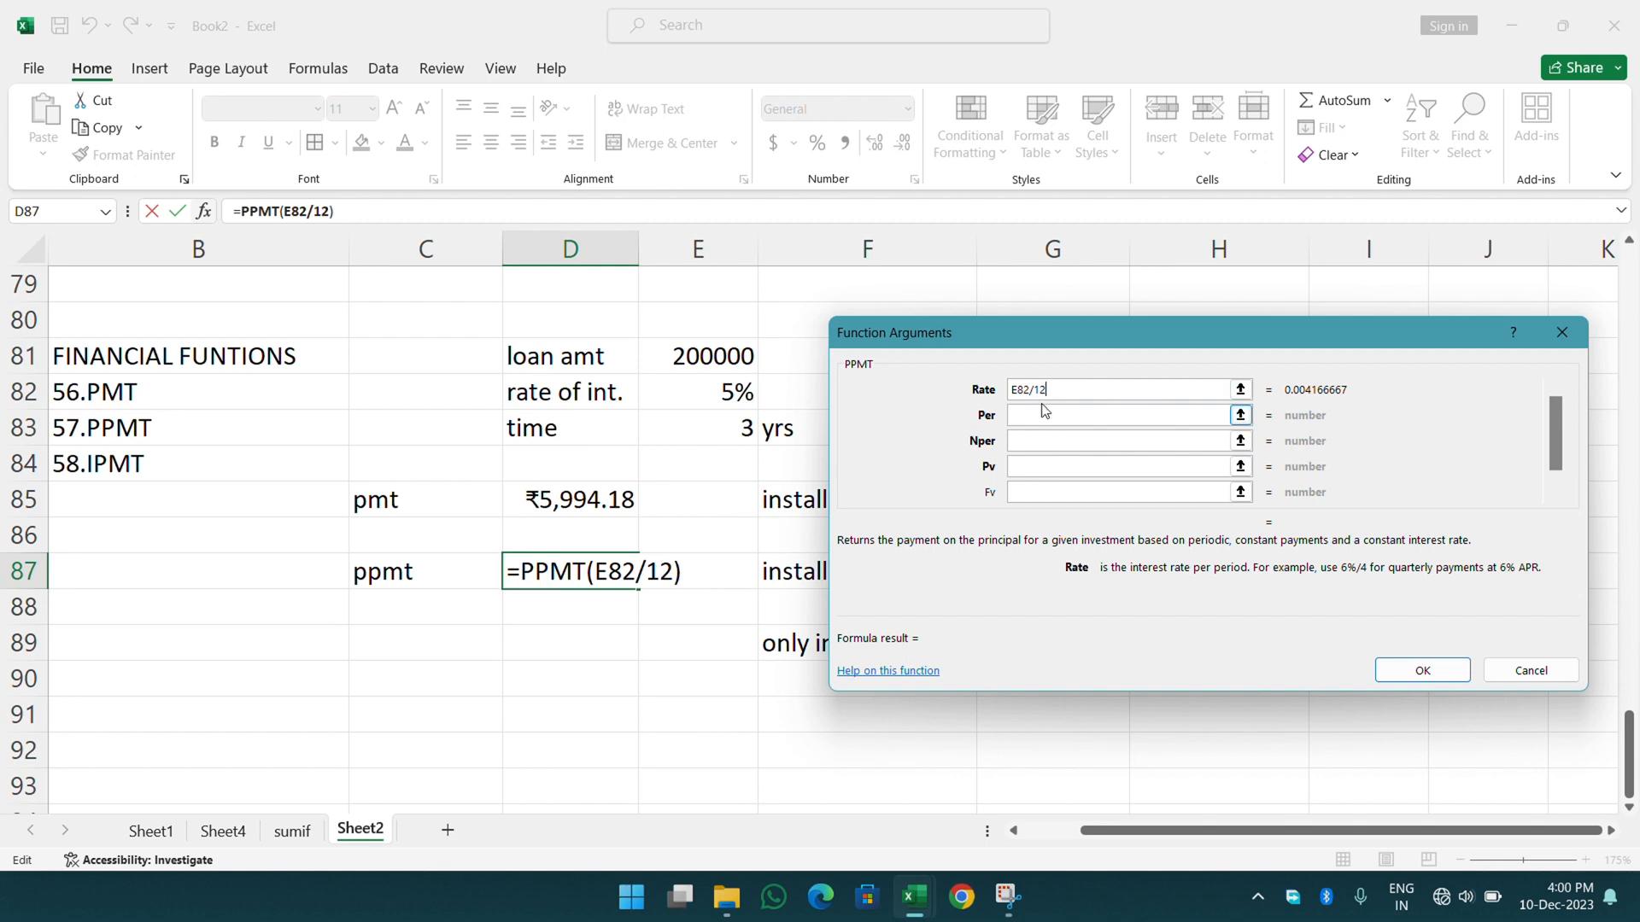
pyautogui.click(717, 428)
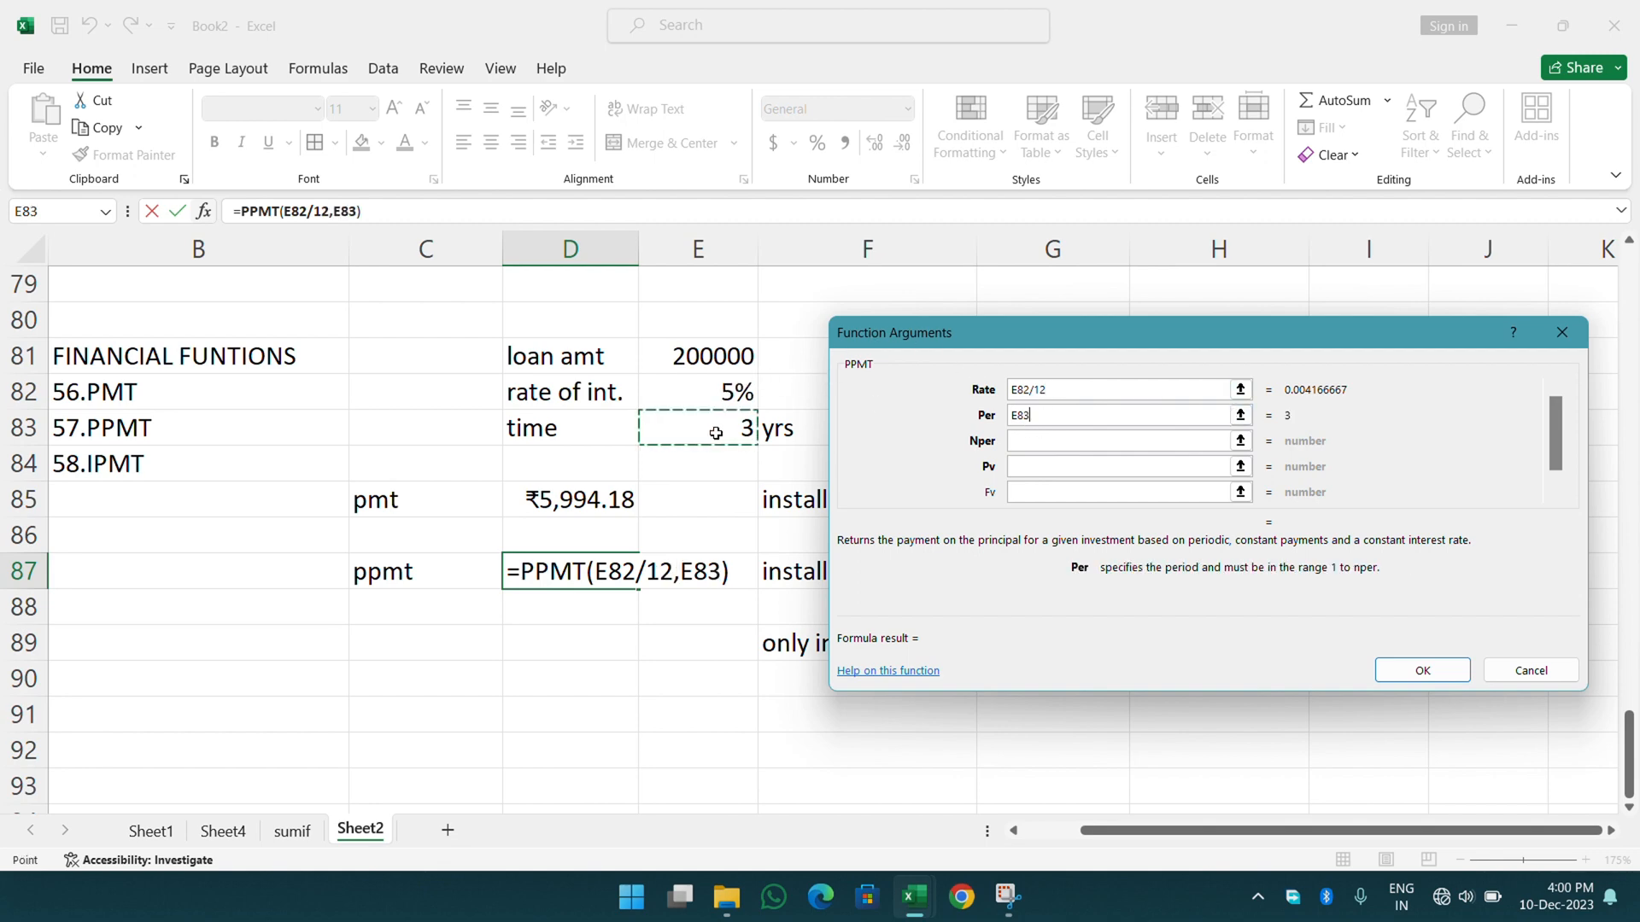
pyautogui.write('*12')
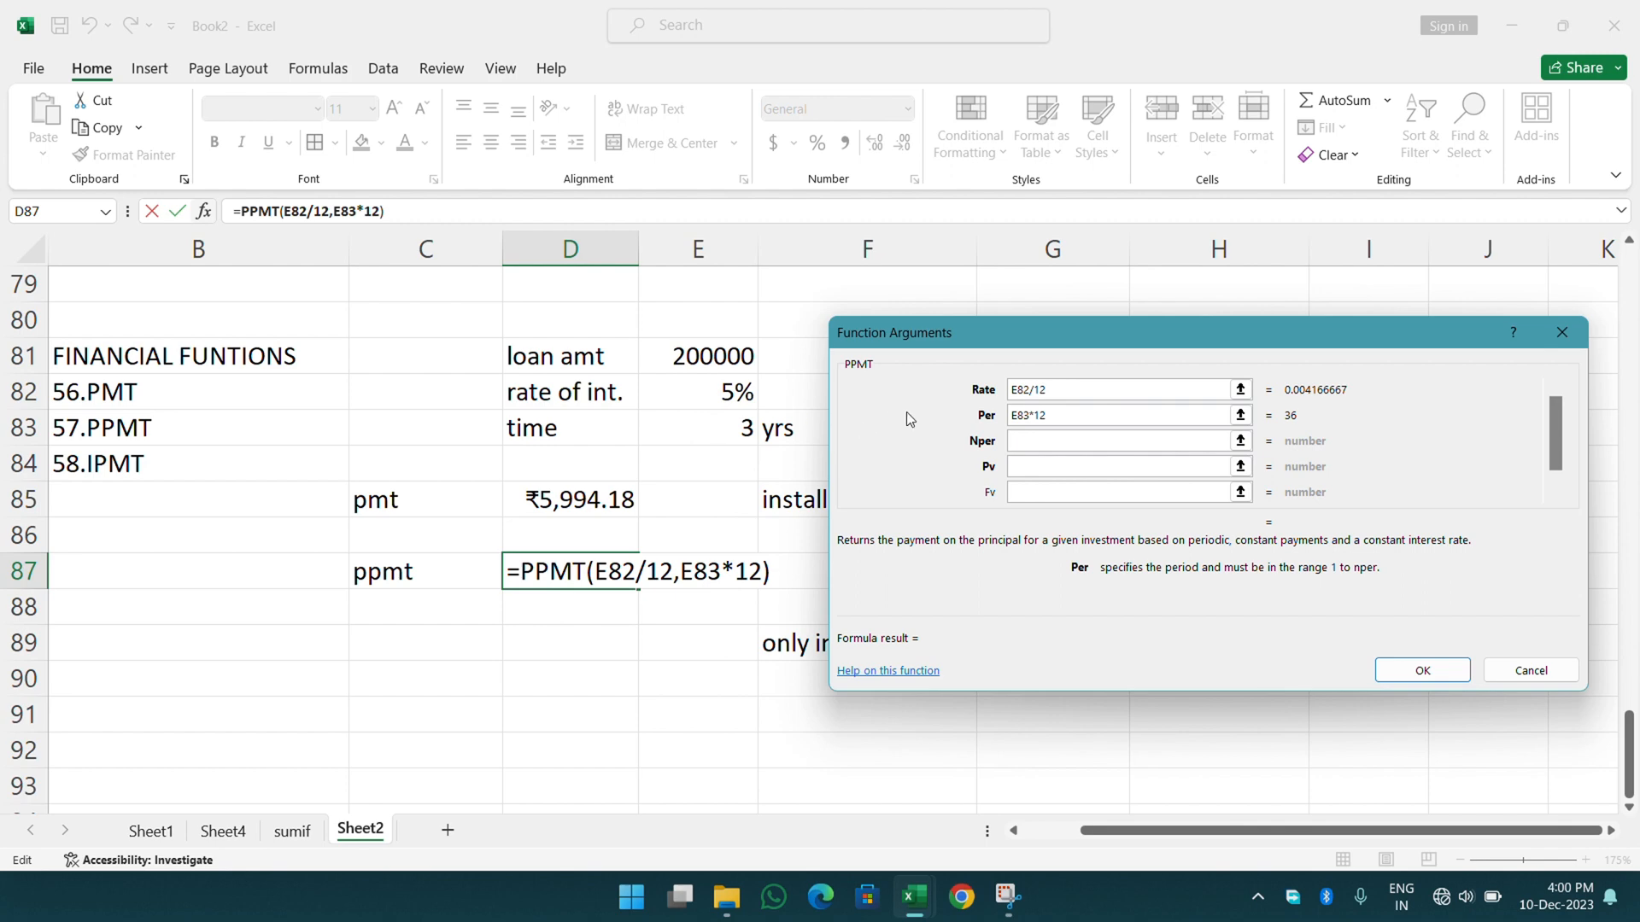
pyautogui.click(1024, 444)
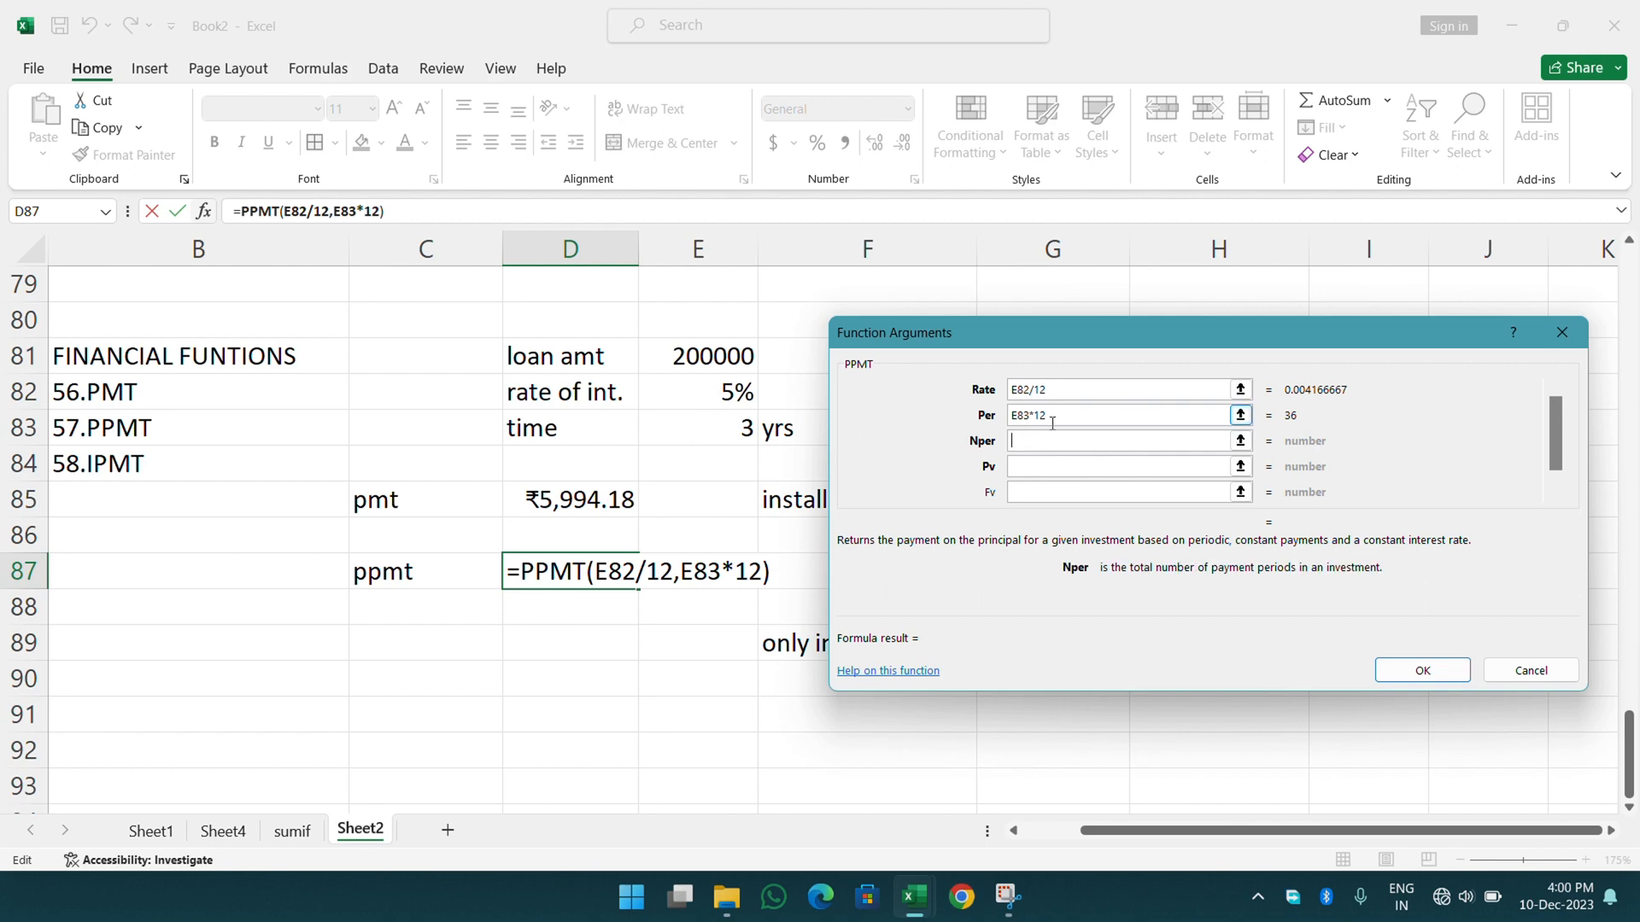
# - Set the PPMT period (Per) to 1 and the total number of periods (Nper) to E83*12
pyautogui.moveTo(1064, 421); pyautogui.dragTo(1004, 424)
pyautogui.write('1')
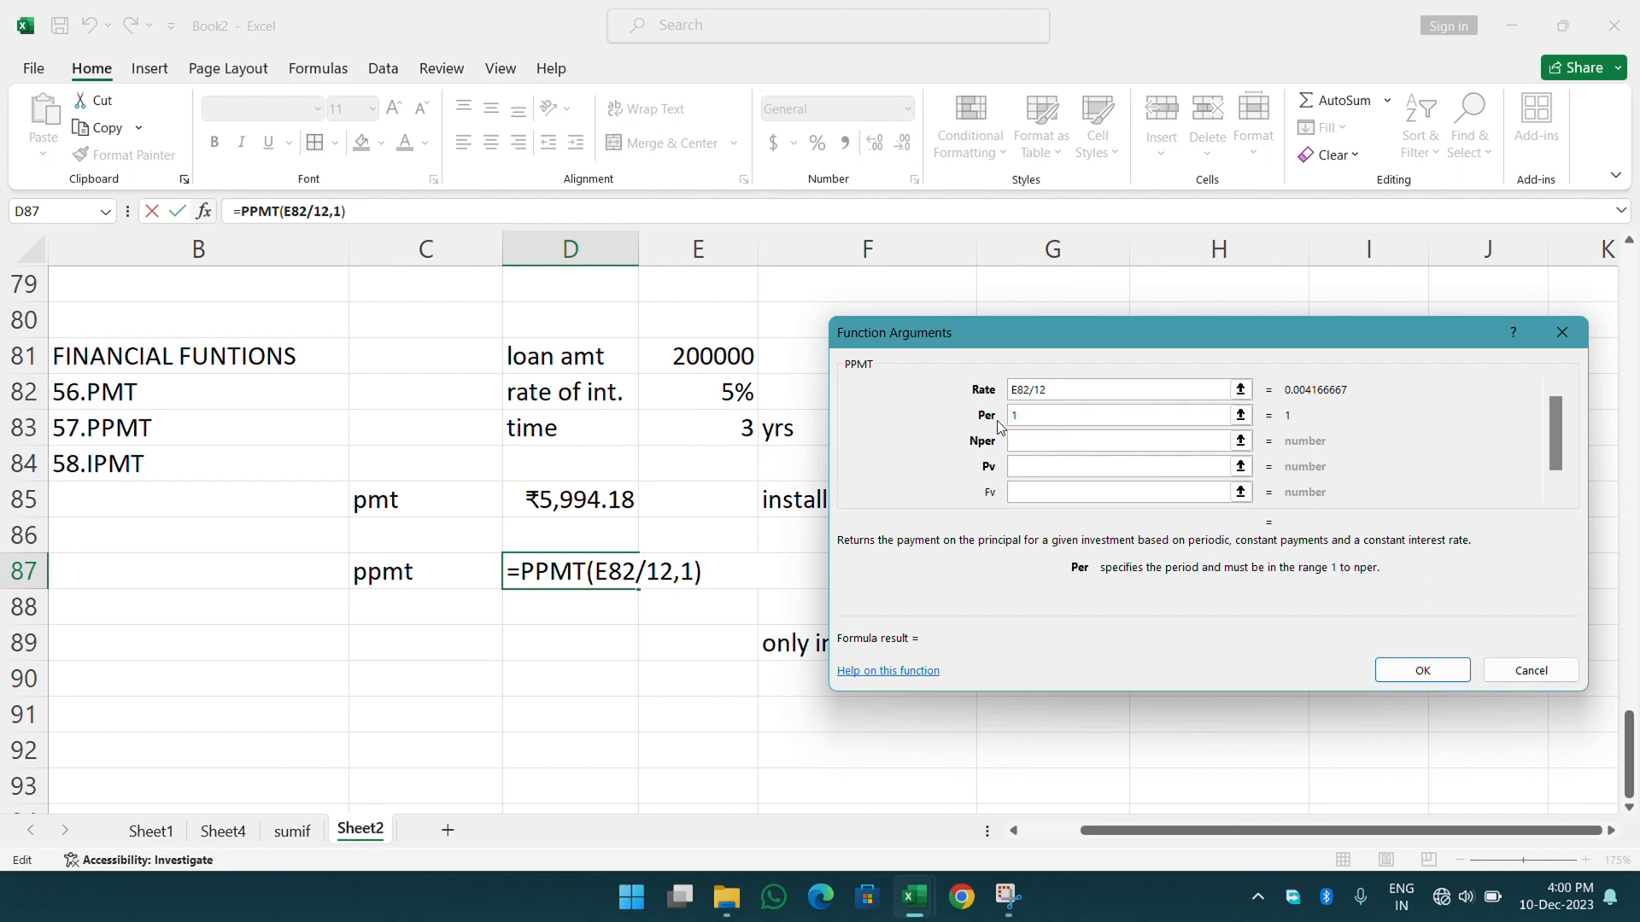
pyautogui.click(1010, 442)
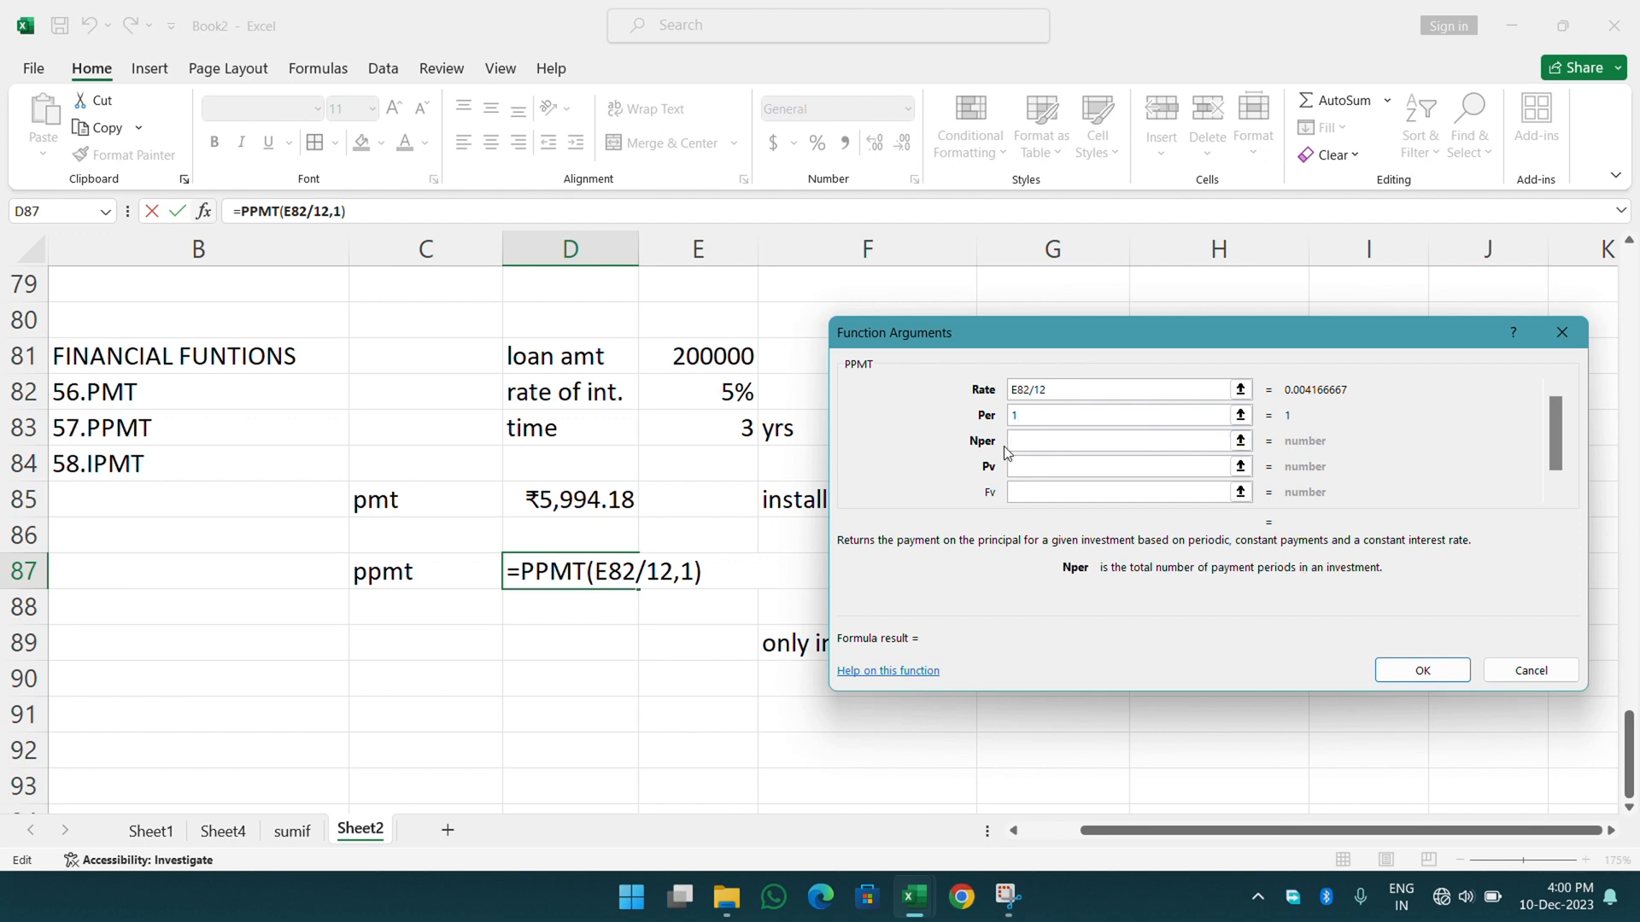
pyautogui.click(739, 438)
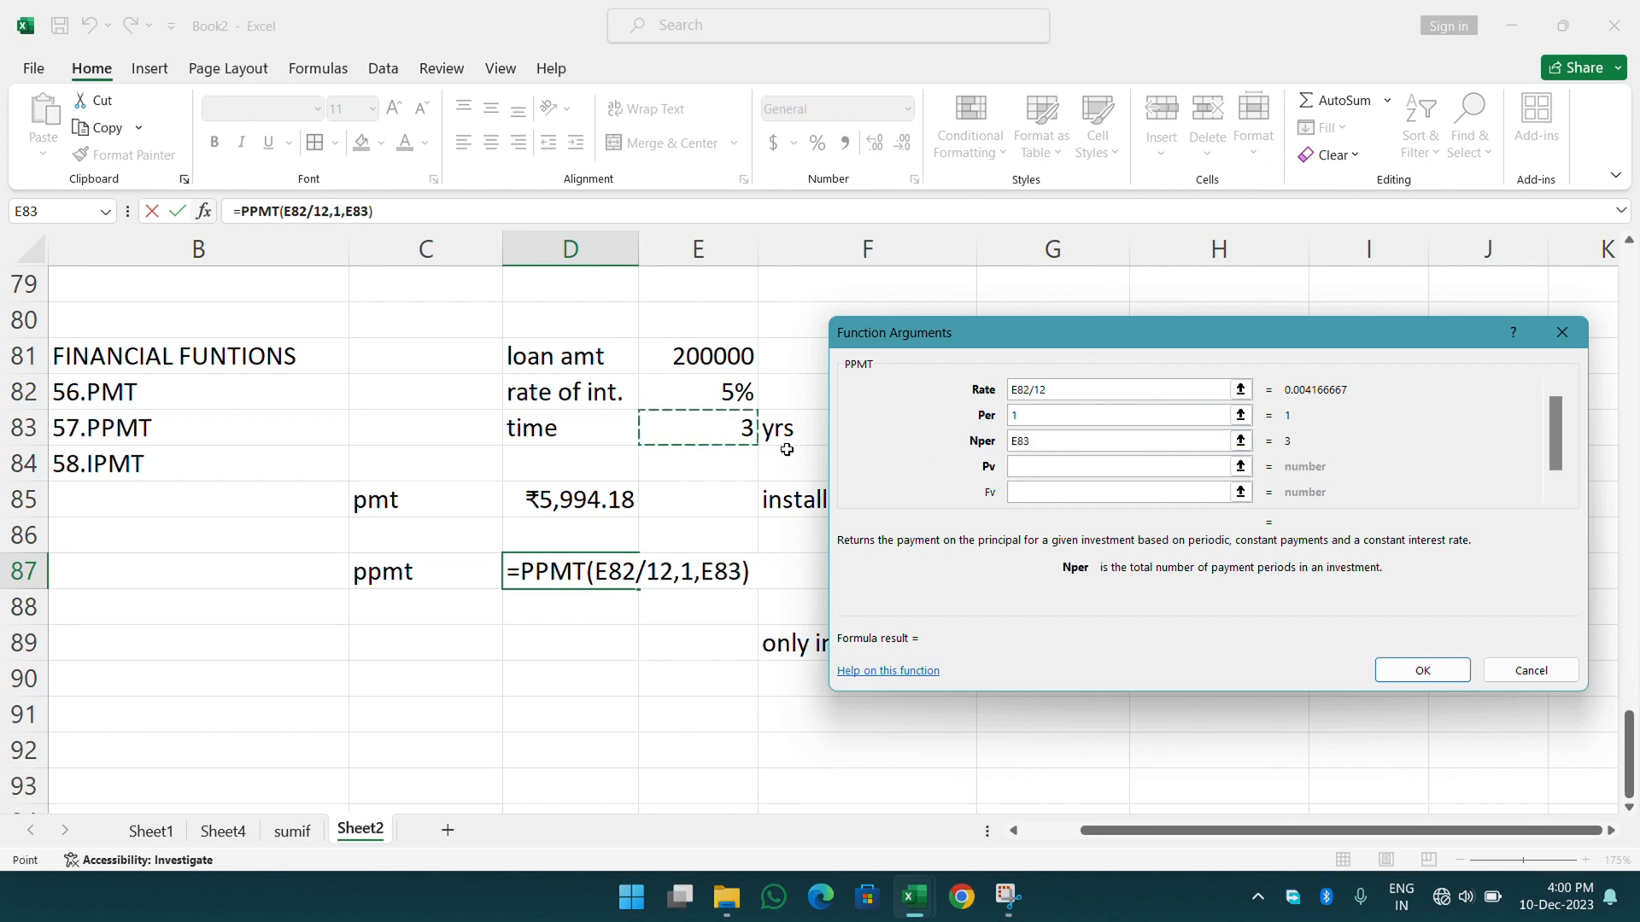
pyautogui.write('*12')
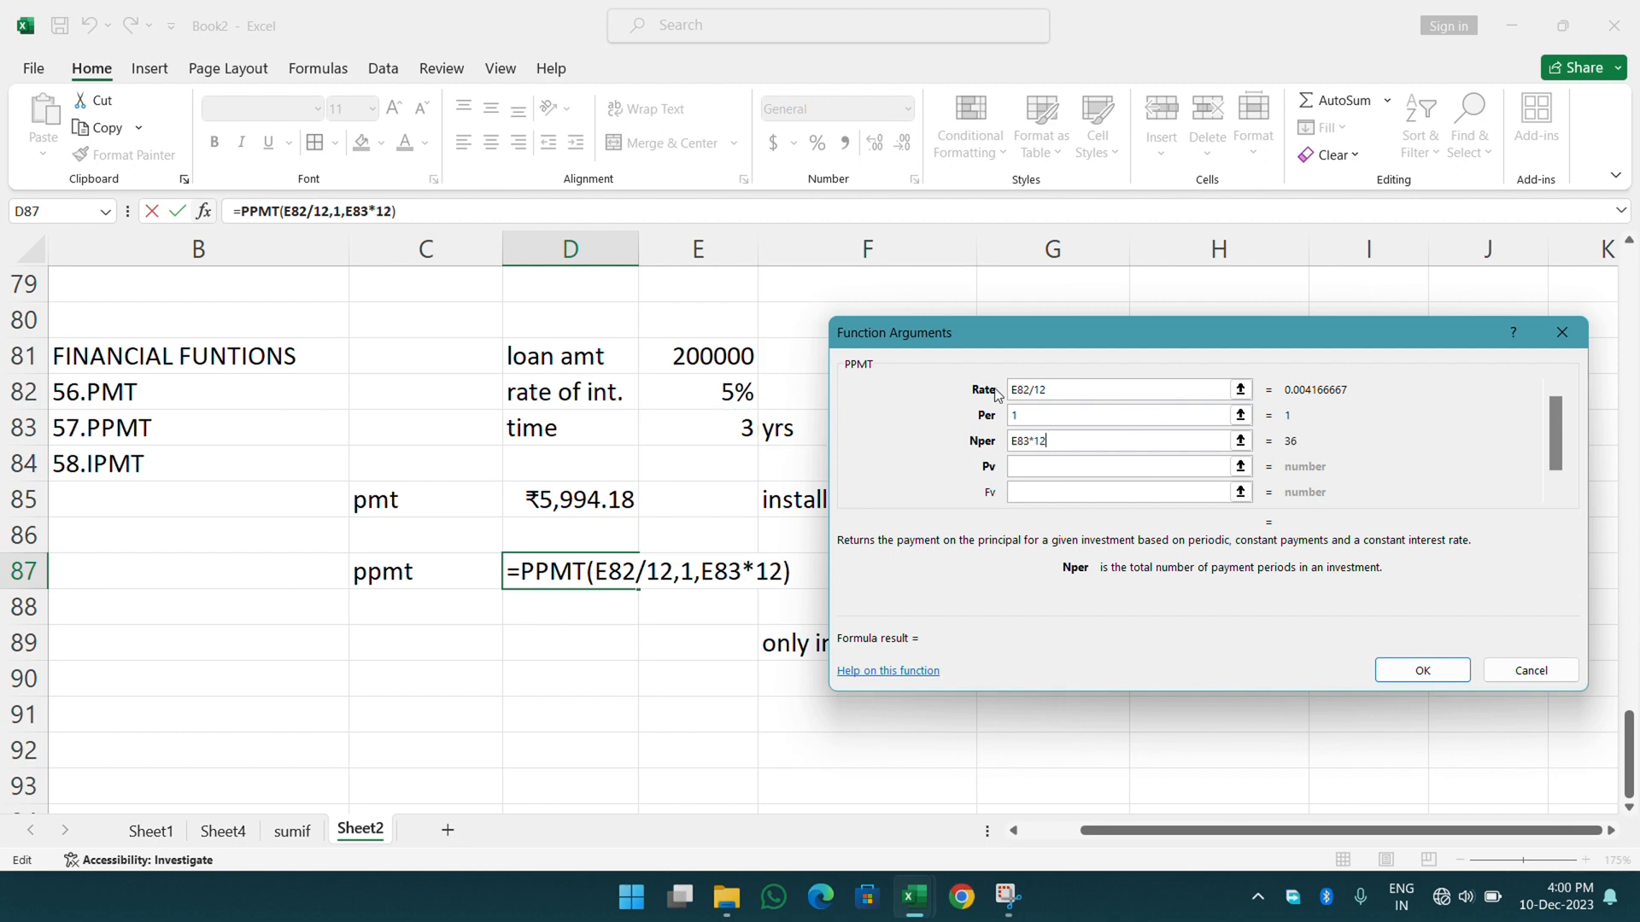
pyautogui.click(1033, 390)
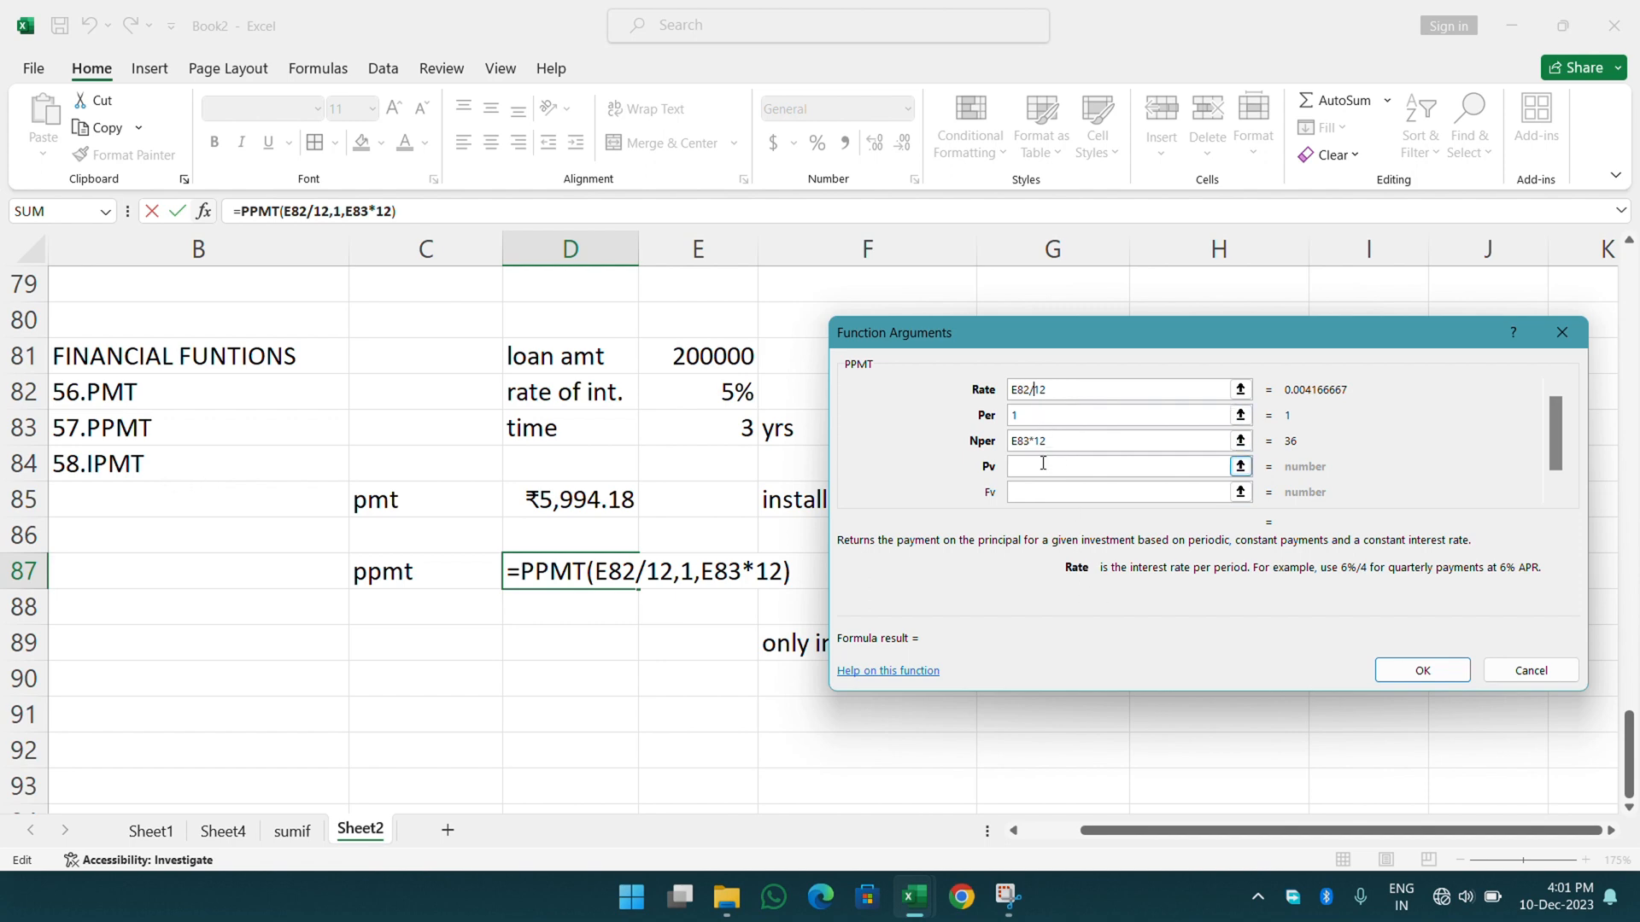
pyautogui.click(1060, 440)
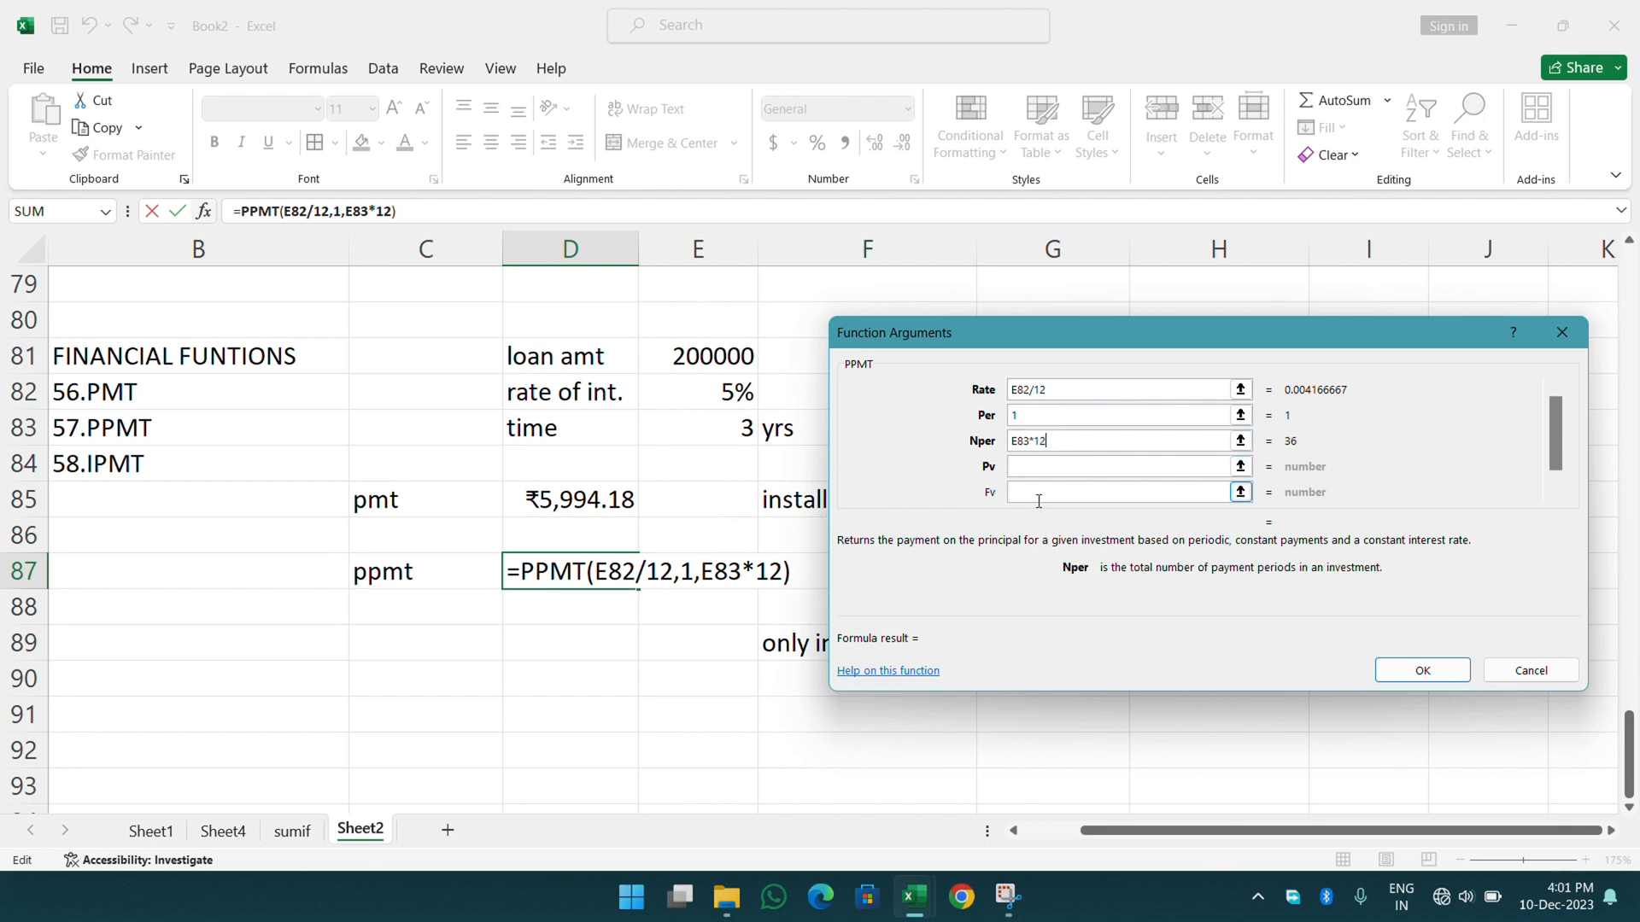
# - Set the PPMT present value (Pv) to -E81 and insert the completed formula in D87
pyautogui.click(1024, 466)
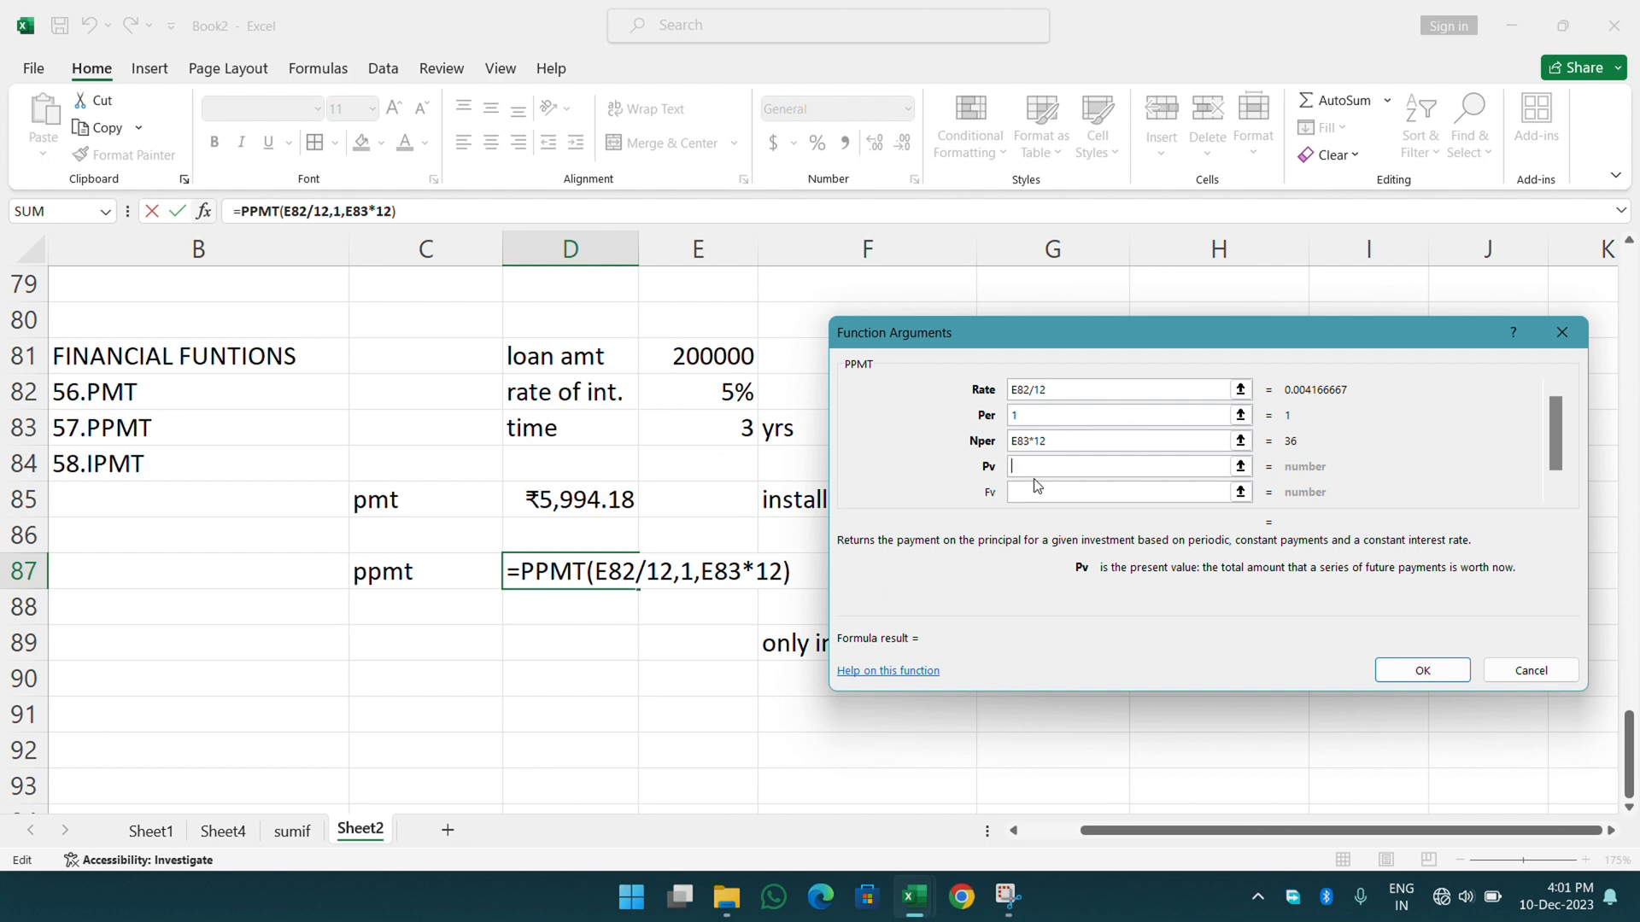
pyautogui.write('-')
pyautogui.click(688, 357)
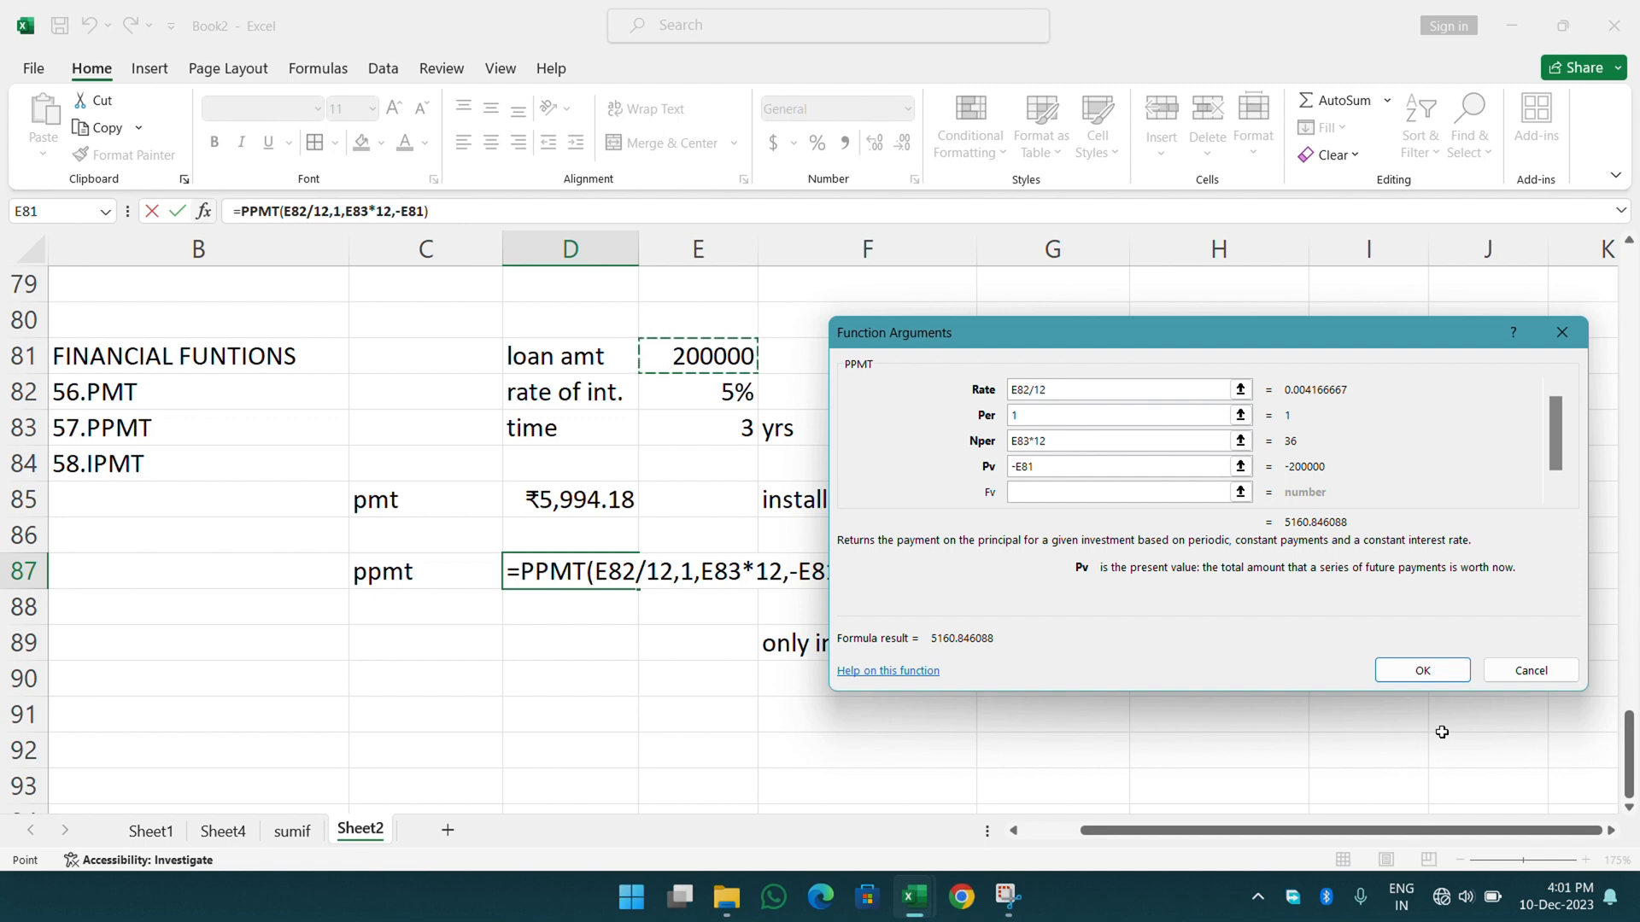
pyautogui.click(1415, 670)
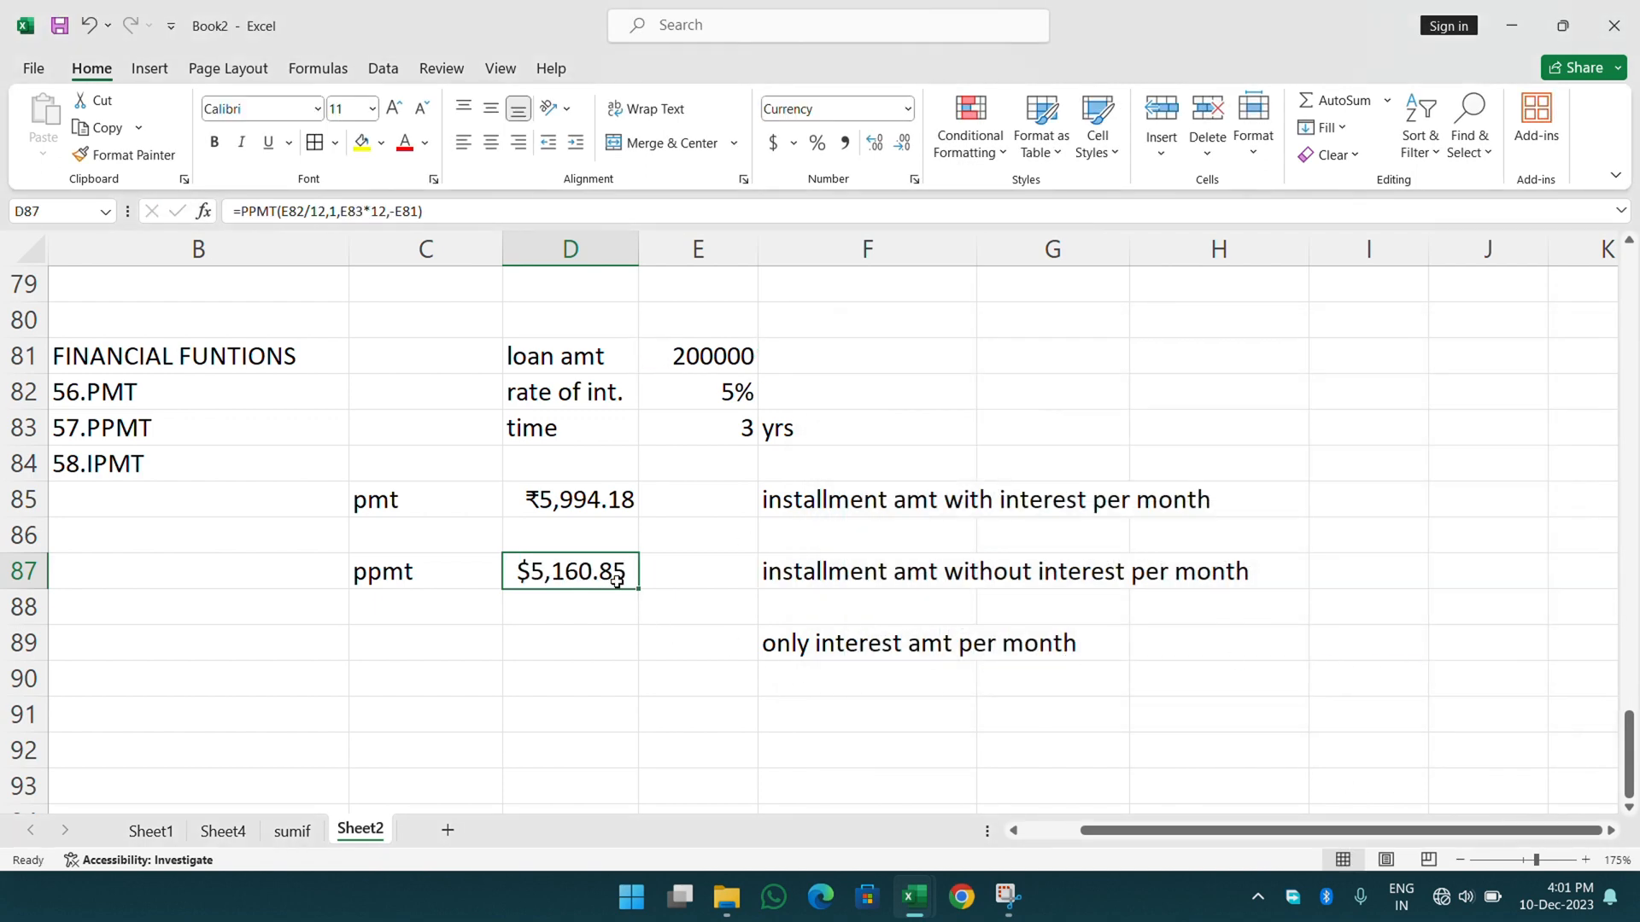
# - Copy the rupee currency format from the PMT result in D85 onto the PPMT result in D87
pyautogui.click(587, 502)
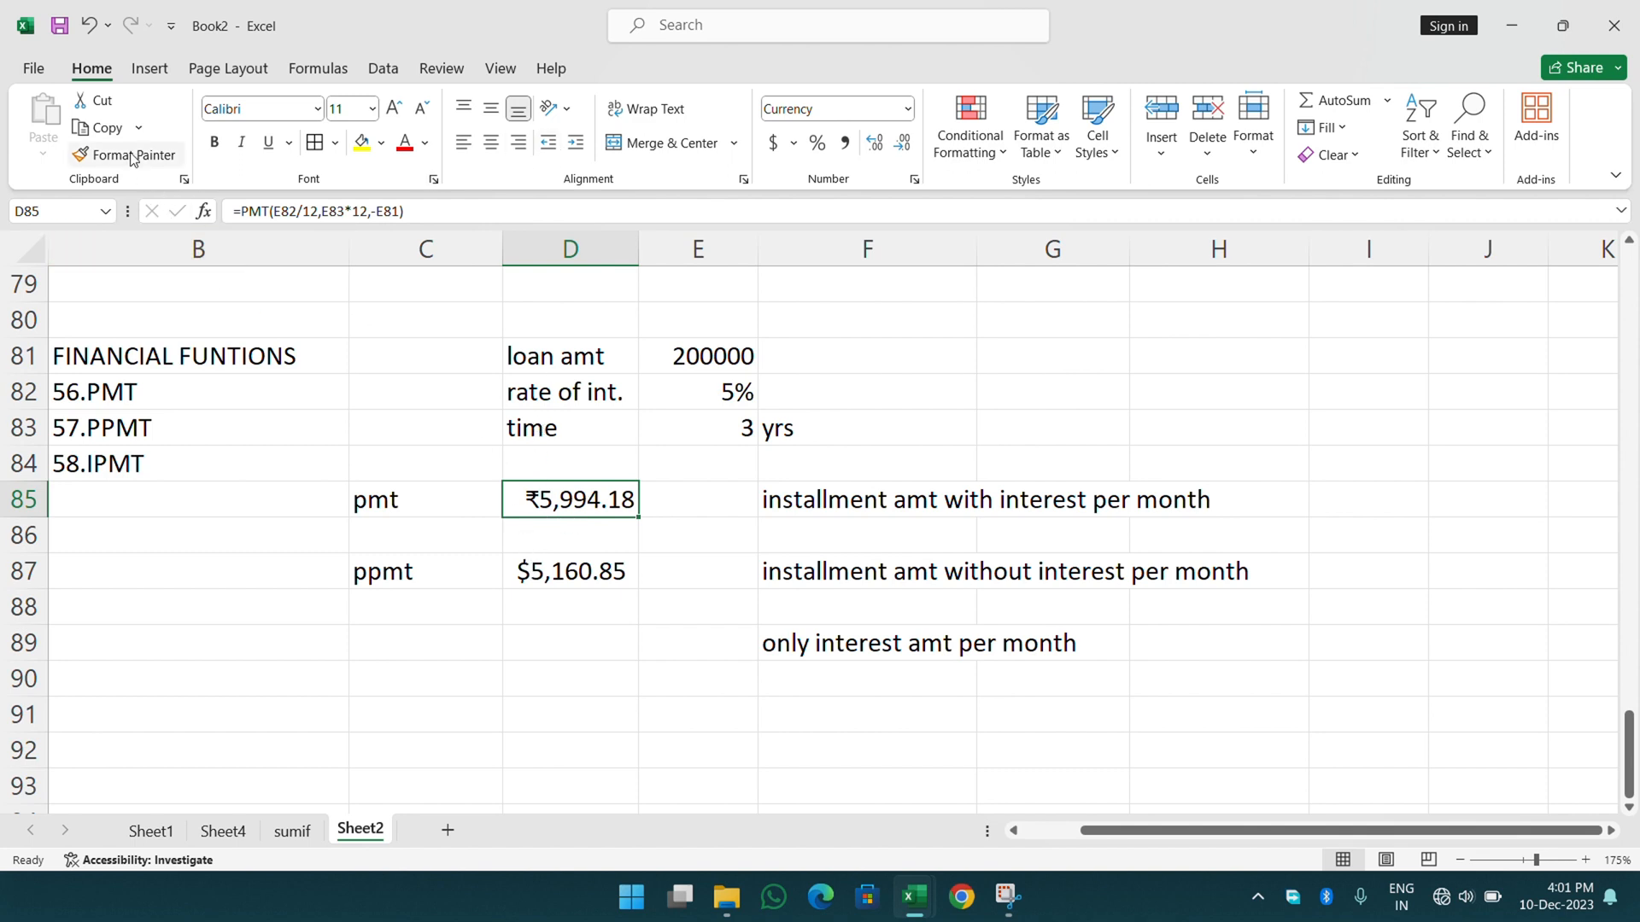
pyautogui.click(305, 394)
pyautogui.click(593, 507)
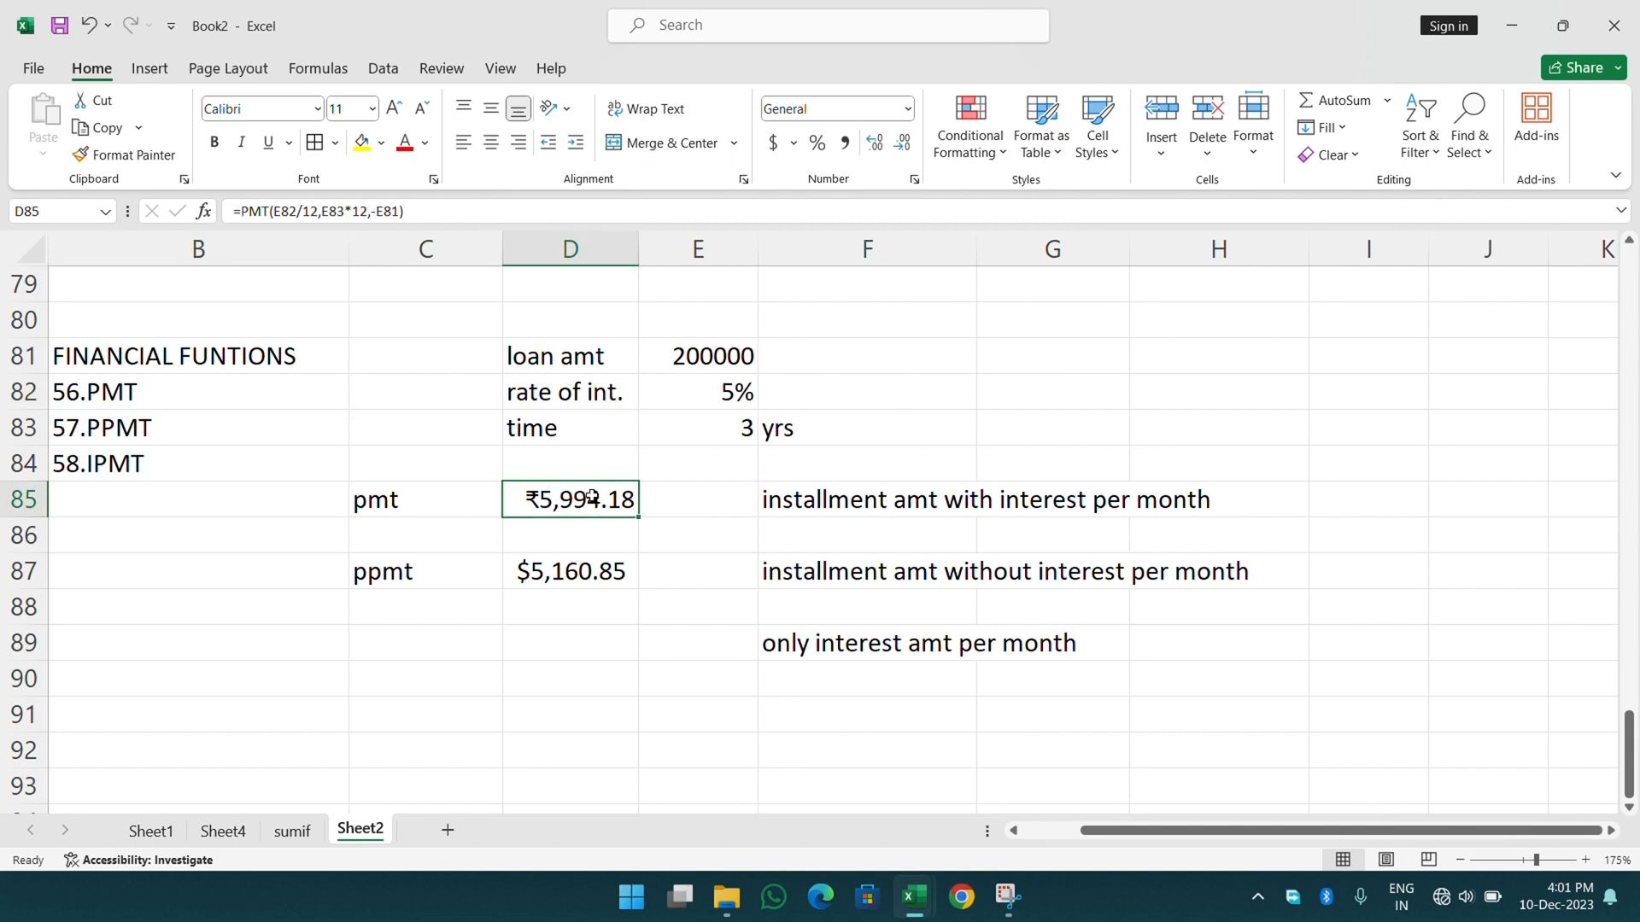
pyautogui.click(124, 155)
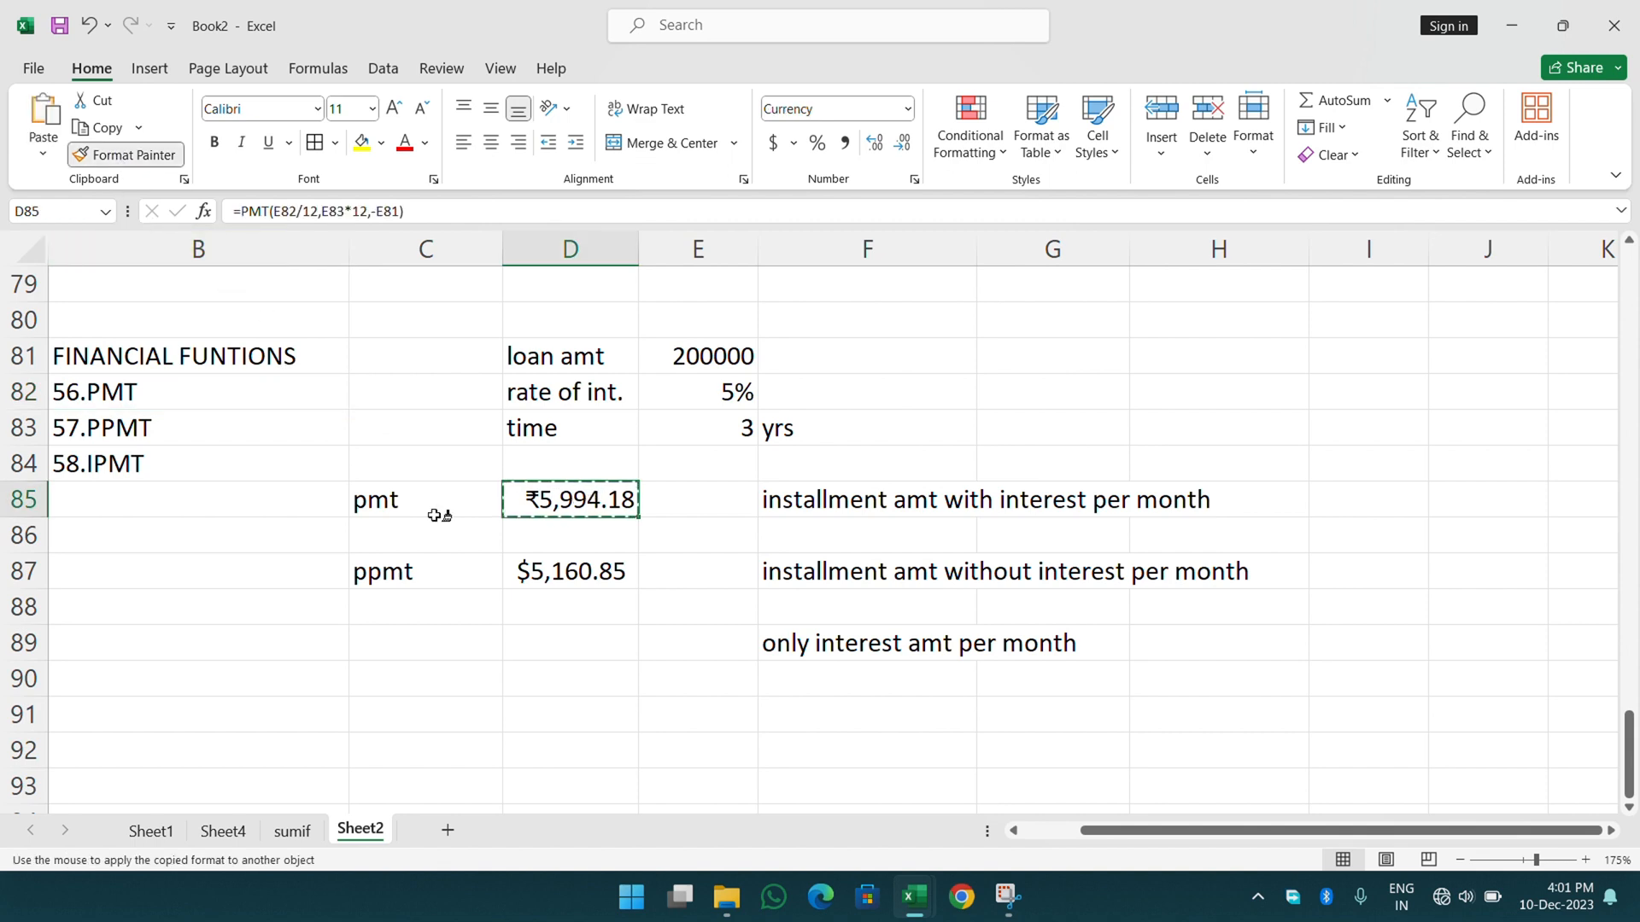
pyautogui.click(580, 572)
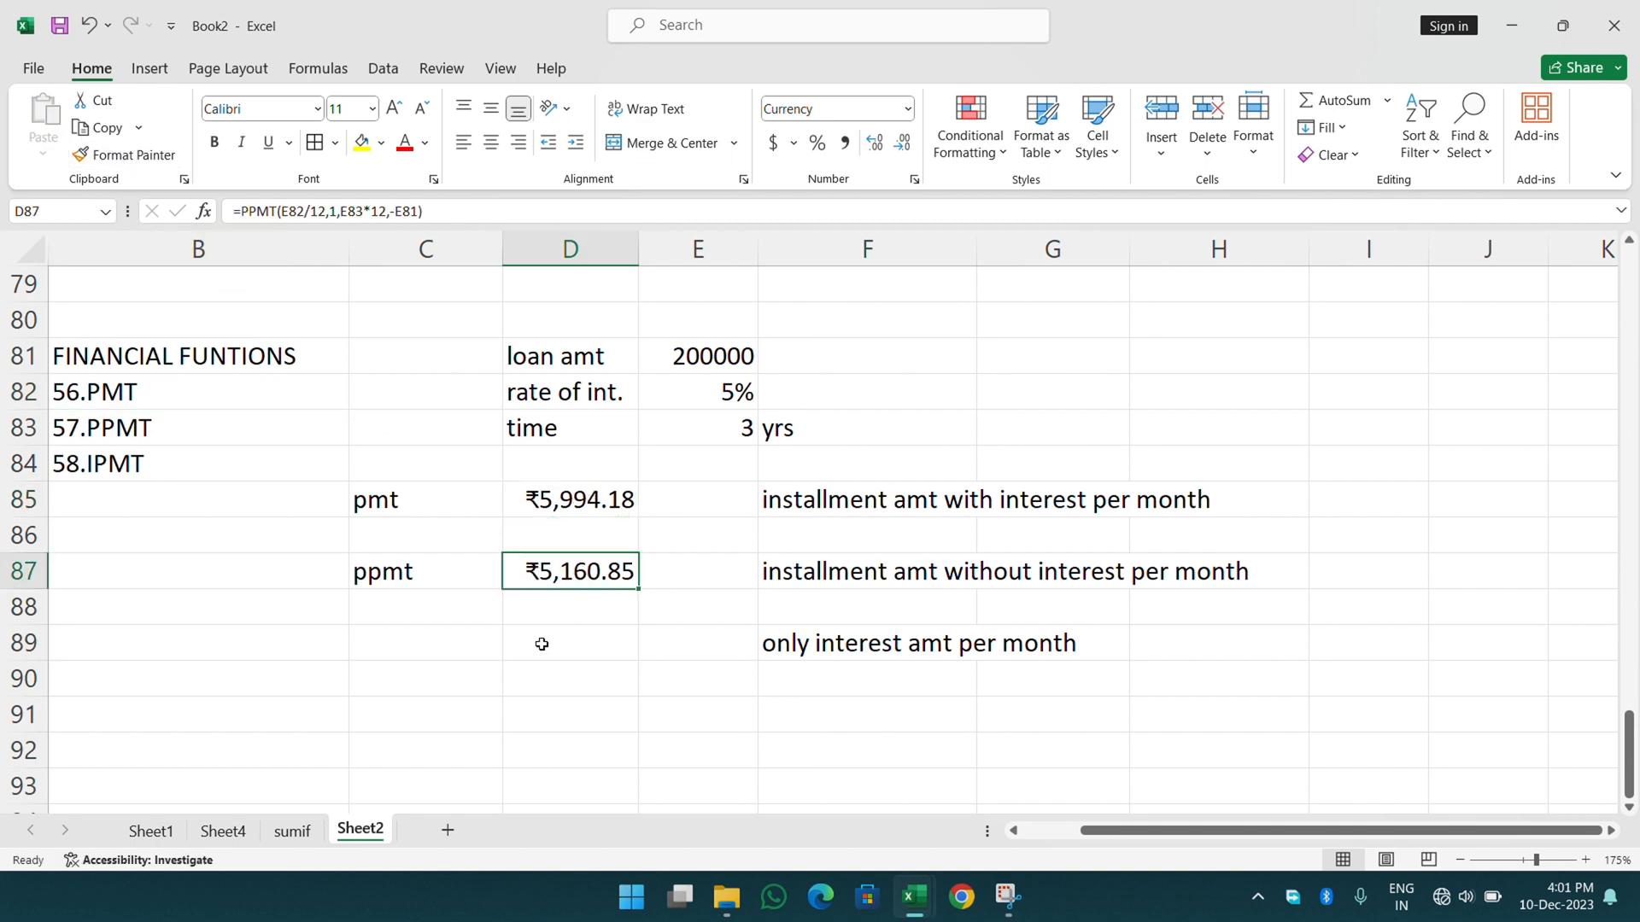
# - Enter the label "ipmt" in C89, in the row of the interest-only note
pyautogui.click(582, 501)
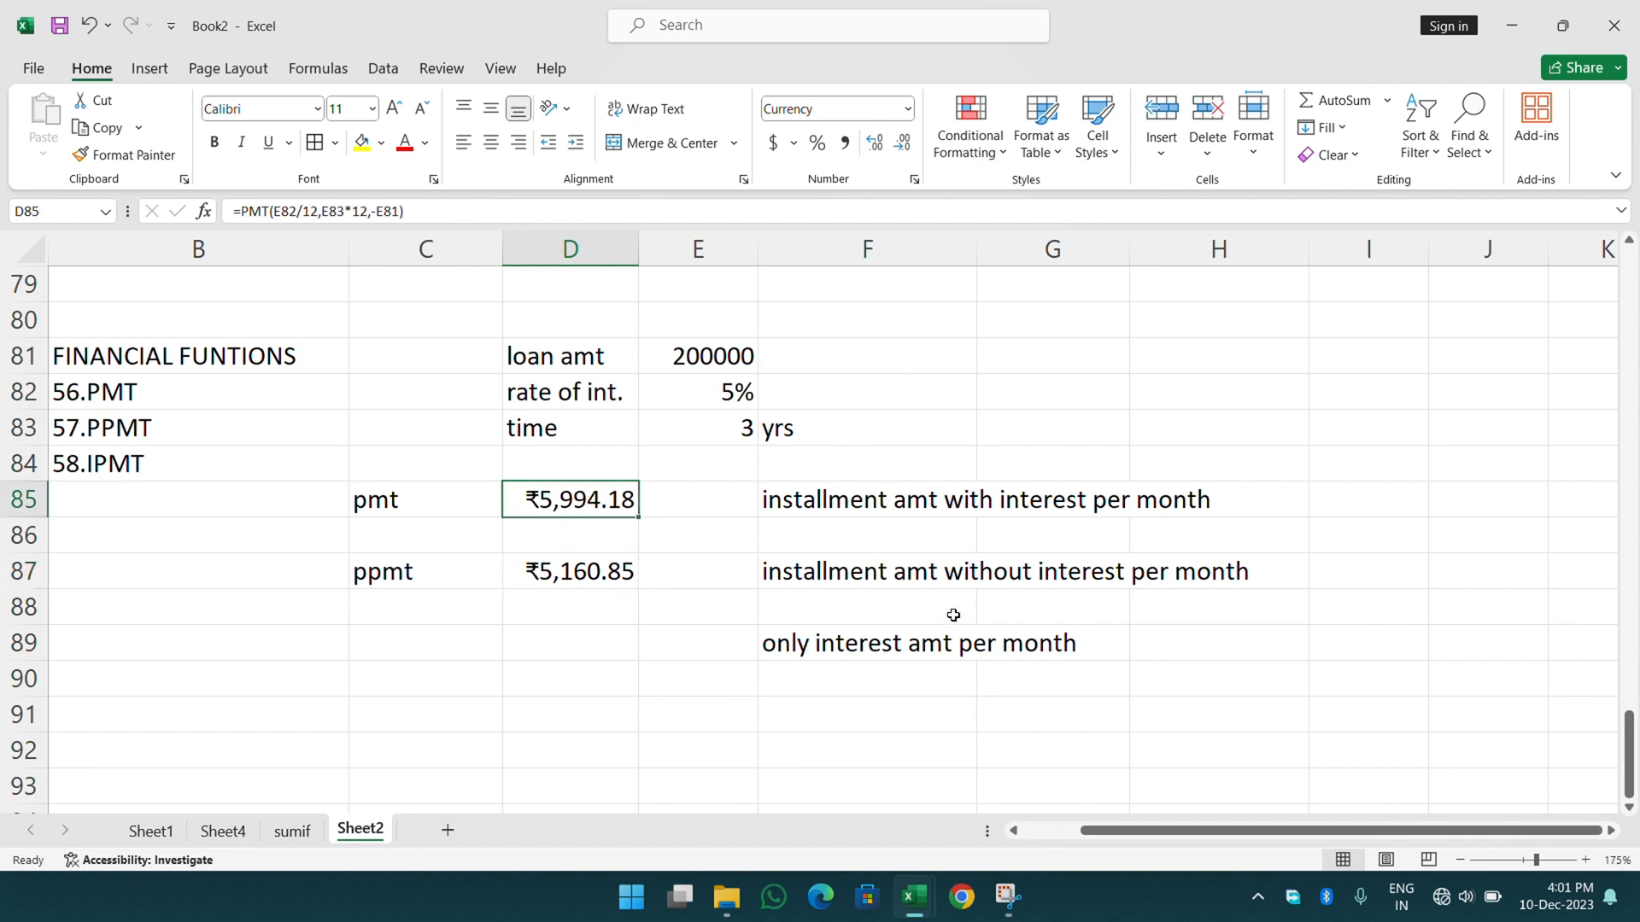
pyautogui.click(462, 638)
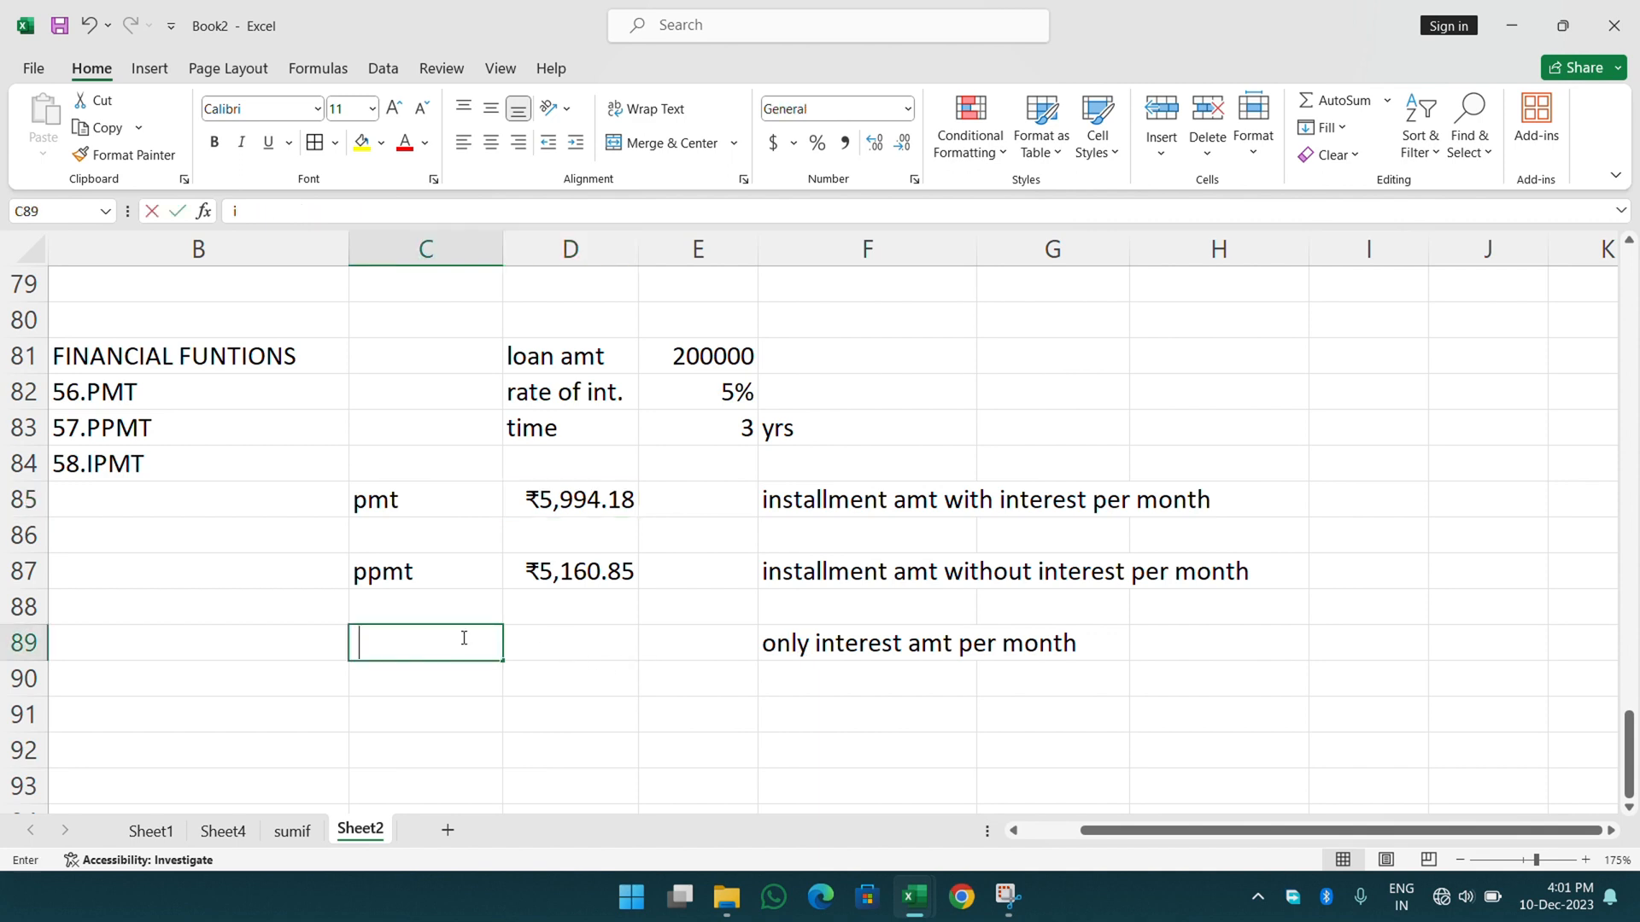
pyautogui.write('ipmt')
pyautogui.press('Return')
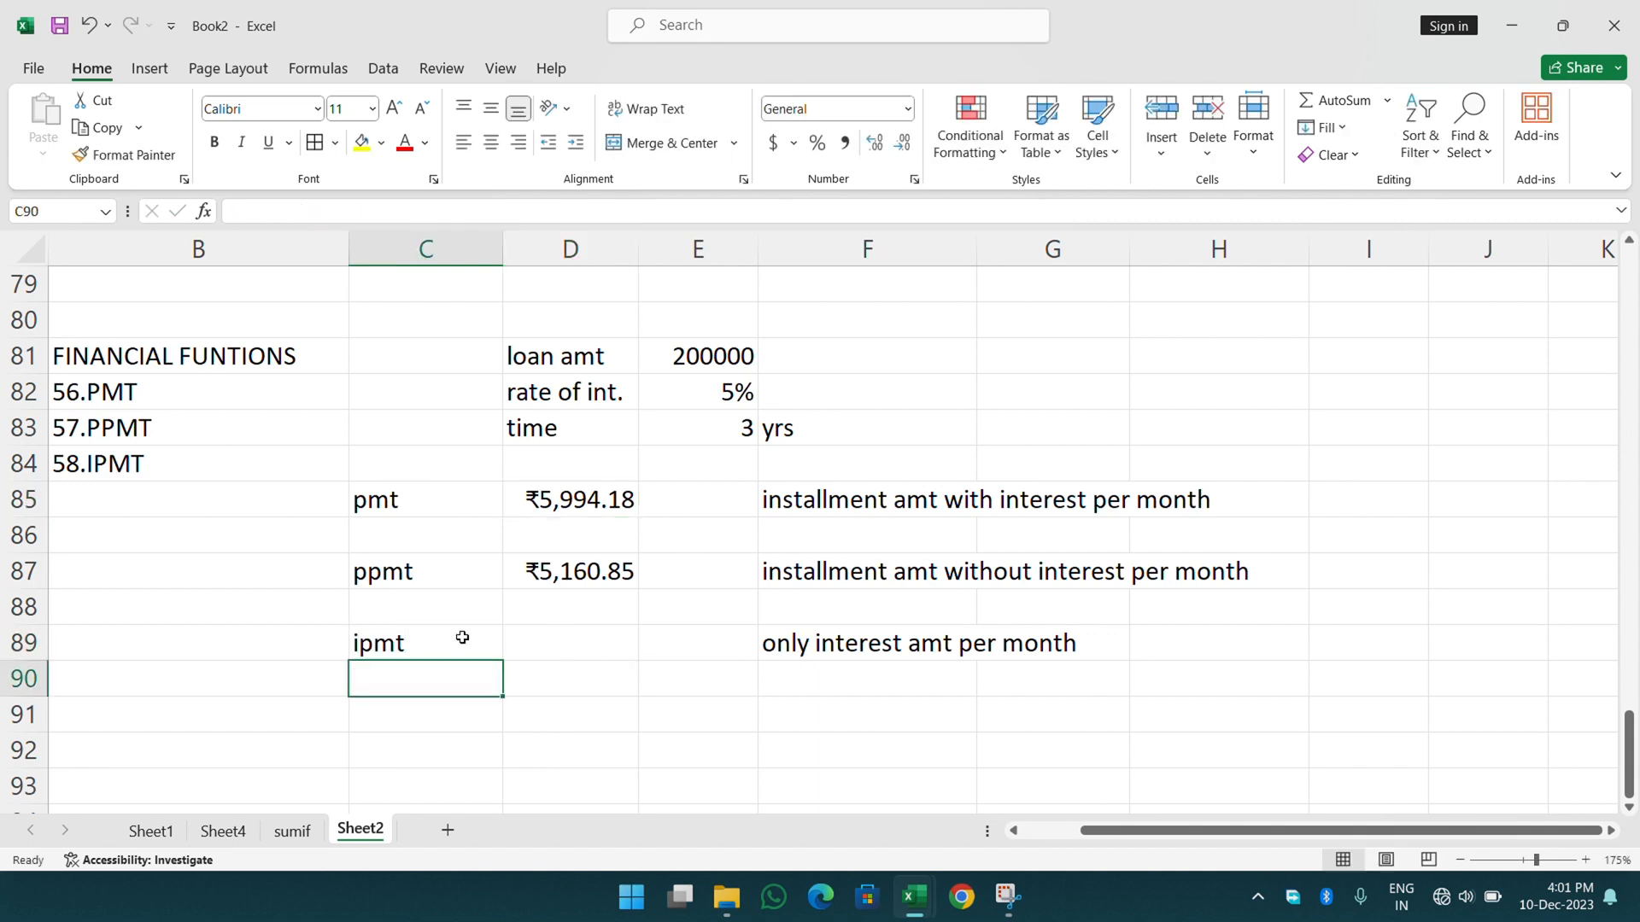
# - Start an IPMT formula in D89 with its function arguments form and set the rate to E82/12
pyautogui.click(523, 649)
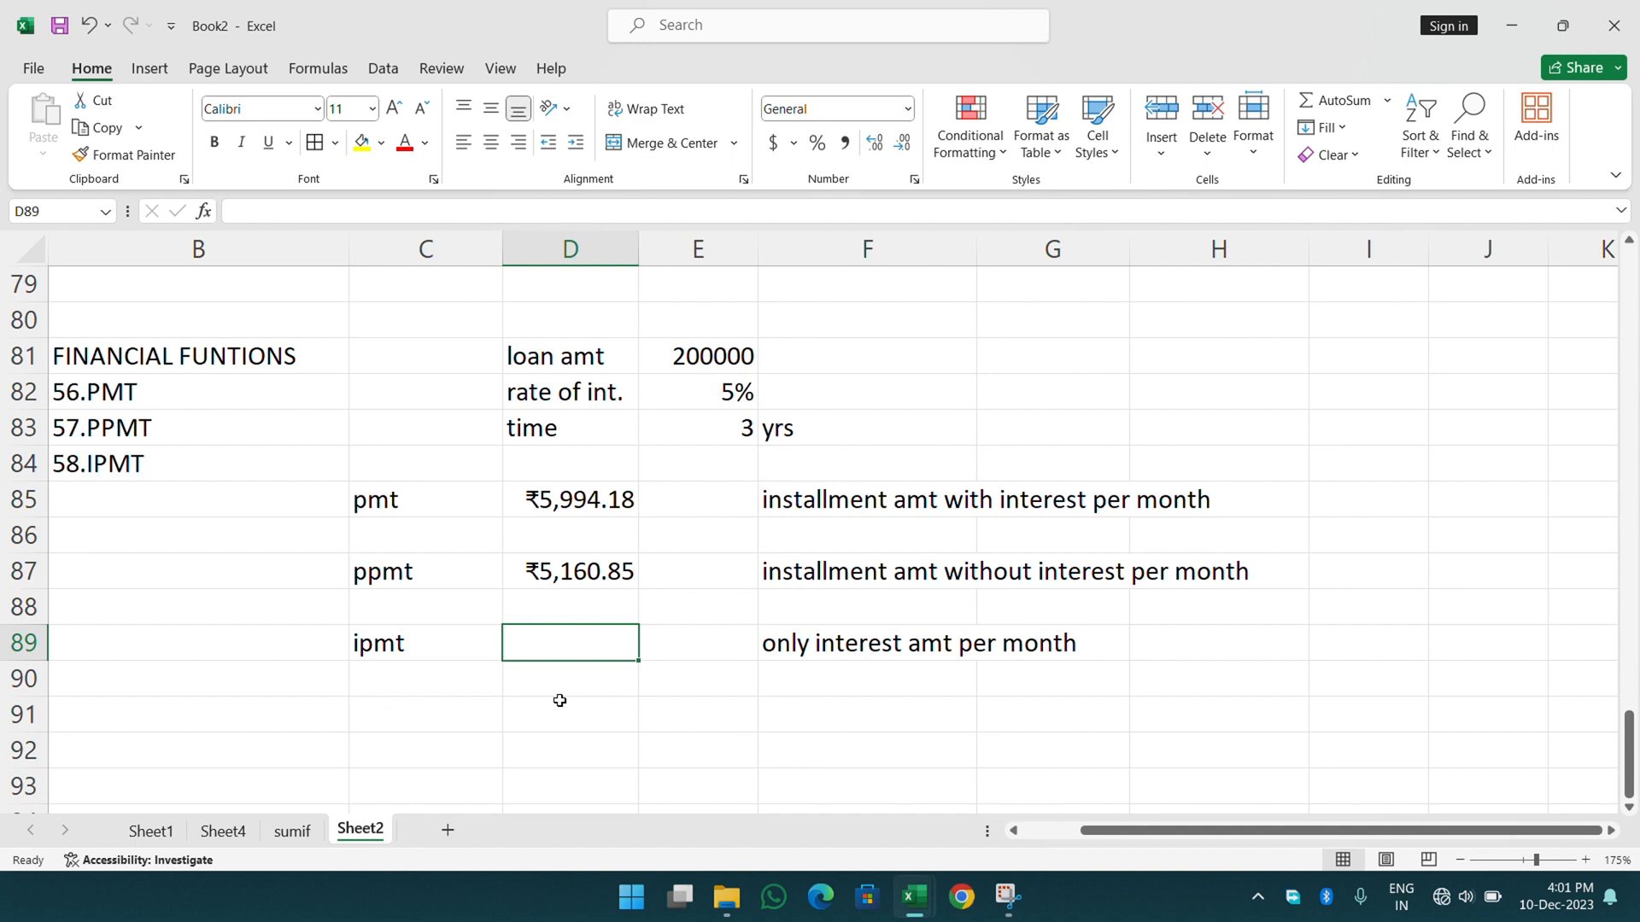
pyautogui.write('=ipm')
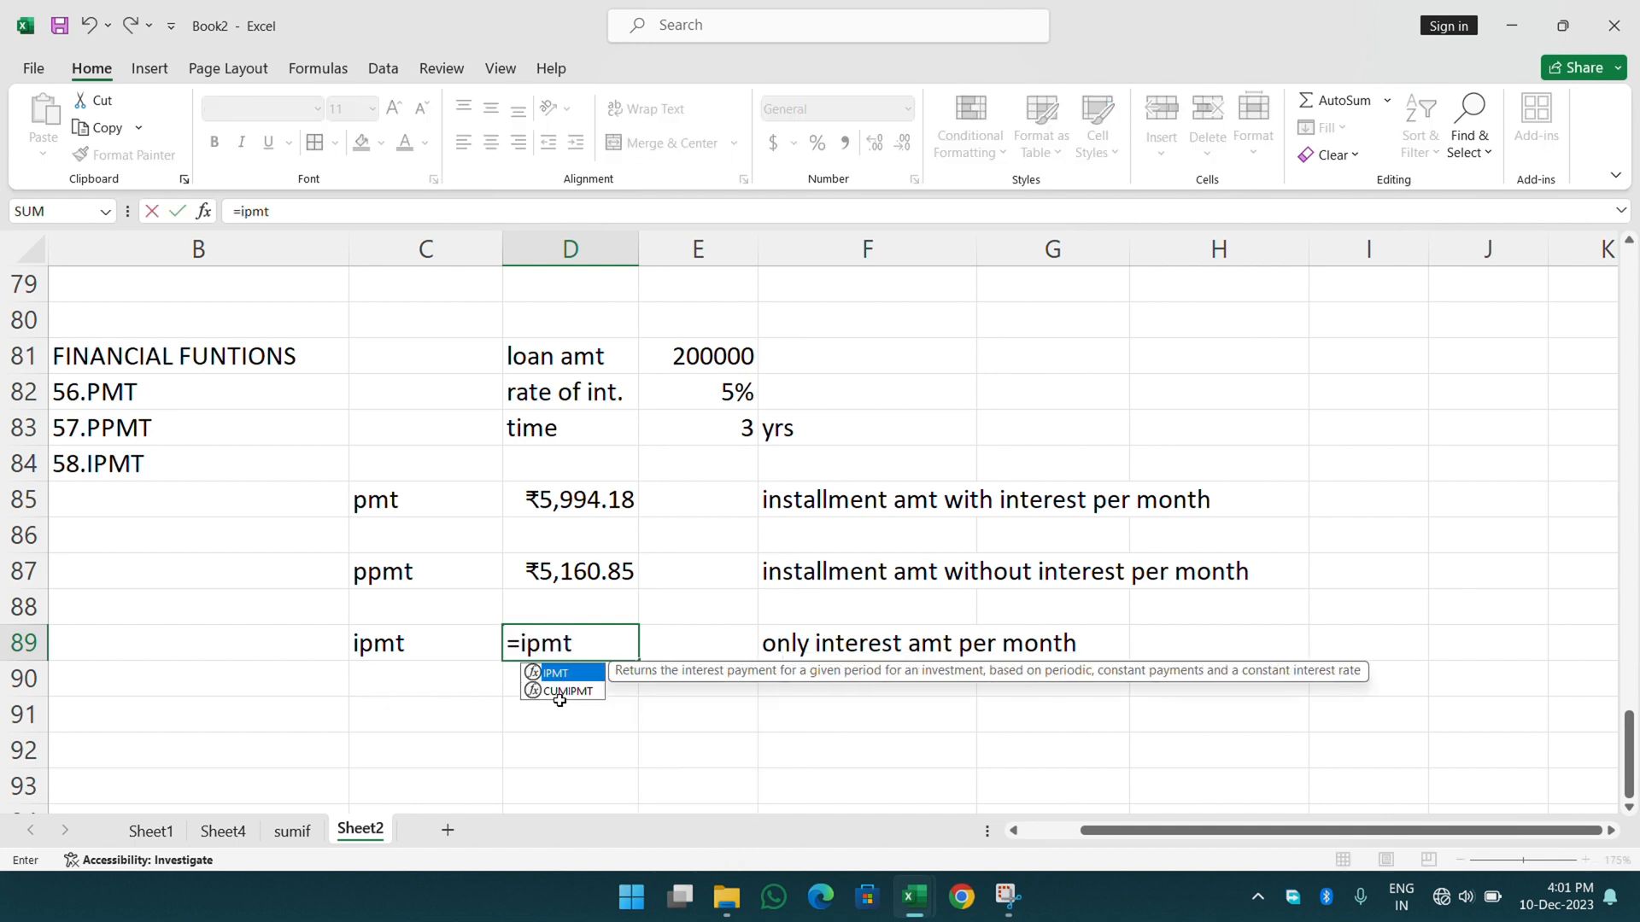
pyautogui.write('t')
pyautogui.press('Tab')
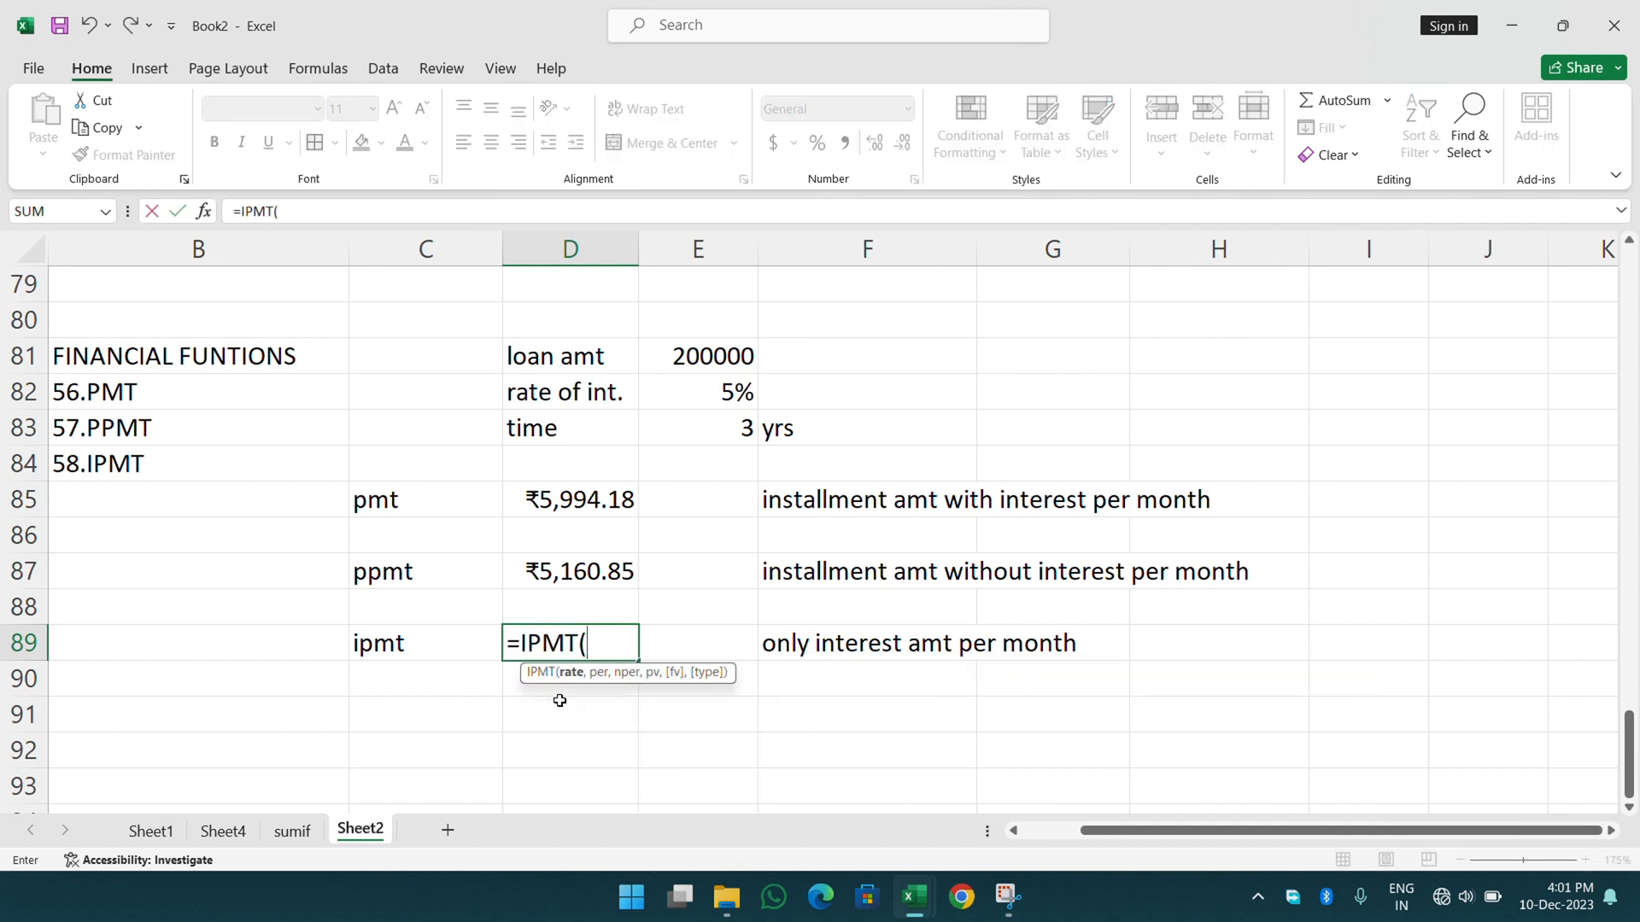
pyautogui.hotkey('ctrl', 'a')
pyautogui.click(675, 428)
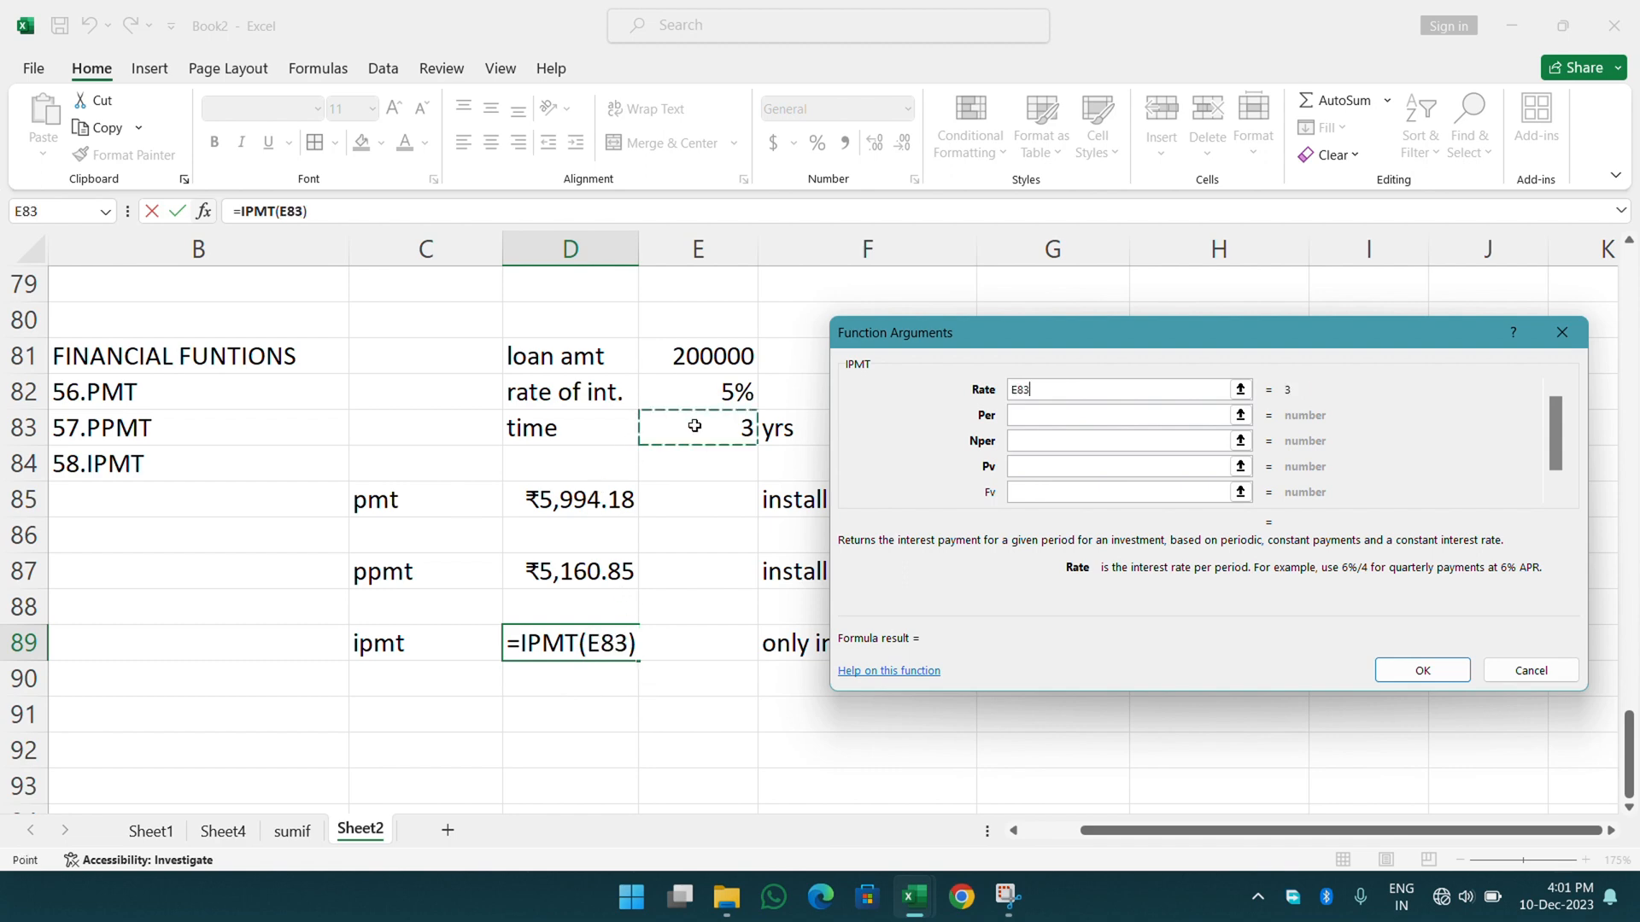
pyautogui.click(696, 397)
pyautogui.write('/12')
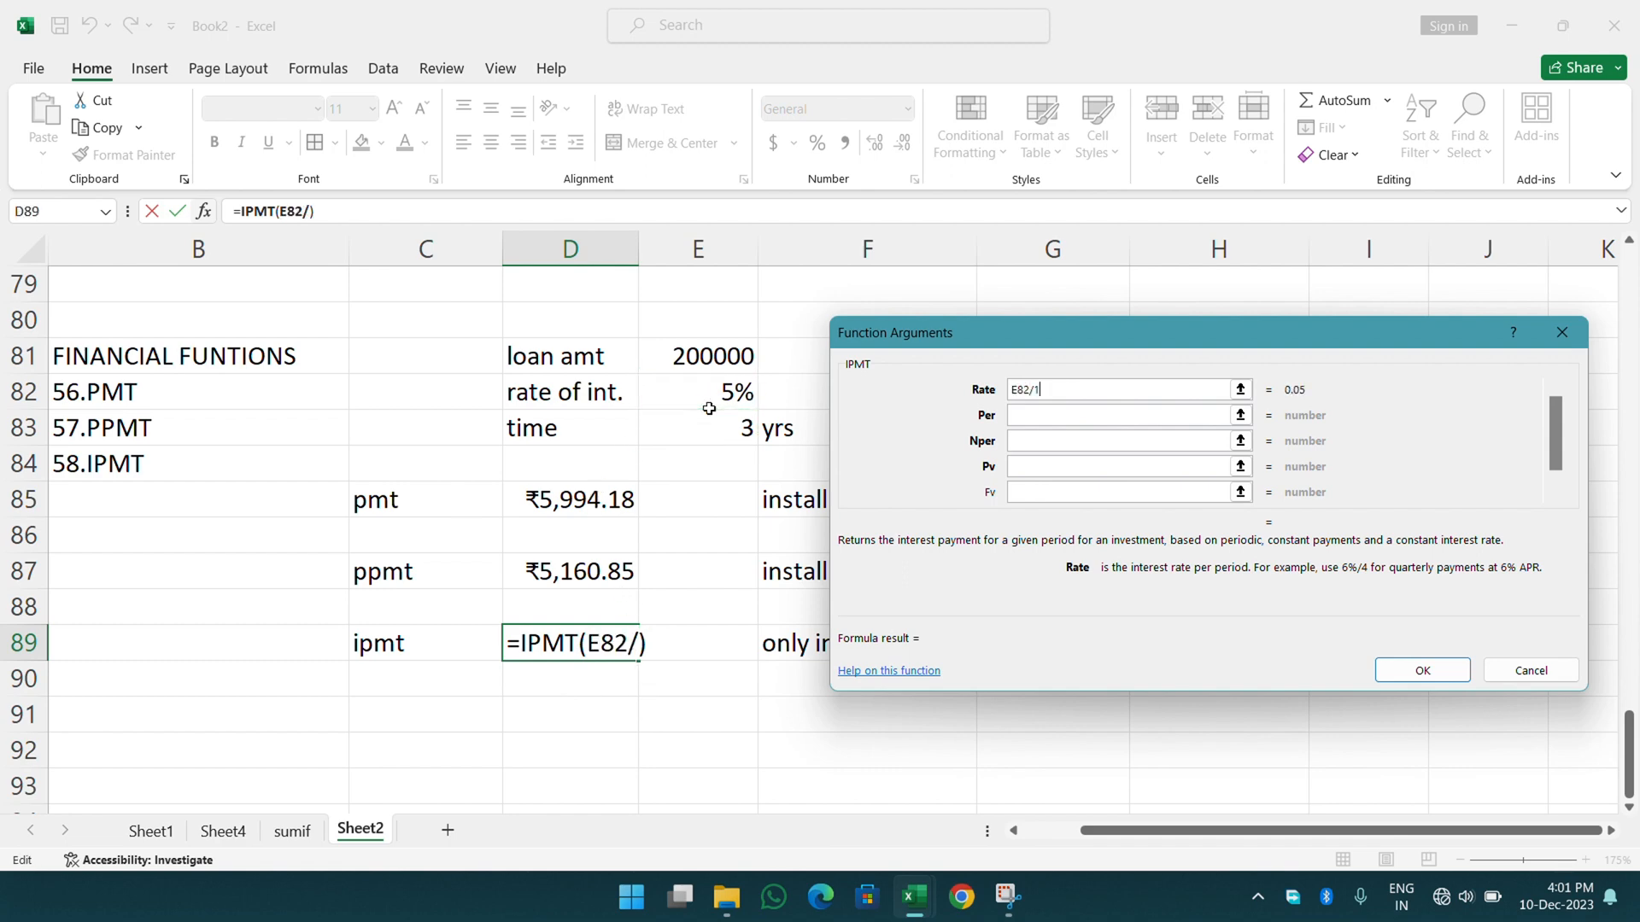
# - Set the IPMT period (Per) to 1 and the number of periods (Nper) to E83*12
pyautogui.click(1050, 414)
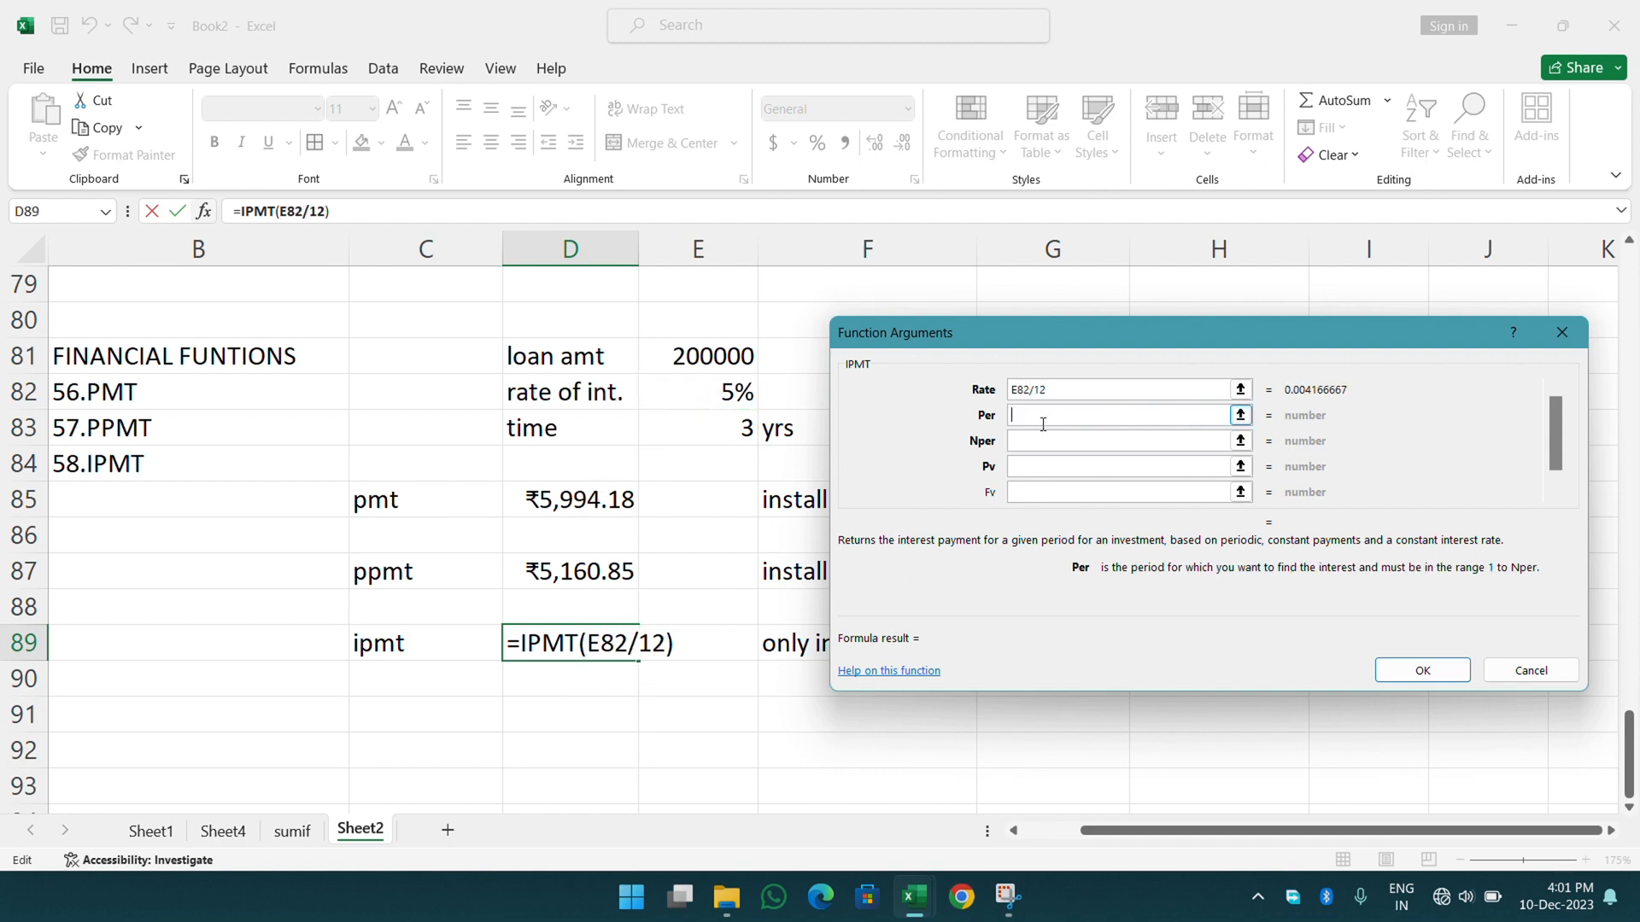
pyautogui.write('1')
pyautogui.click(1034, 440)
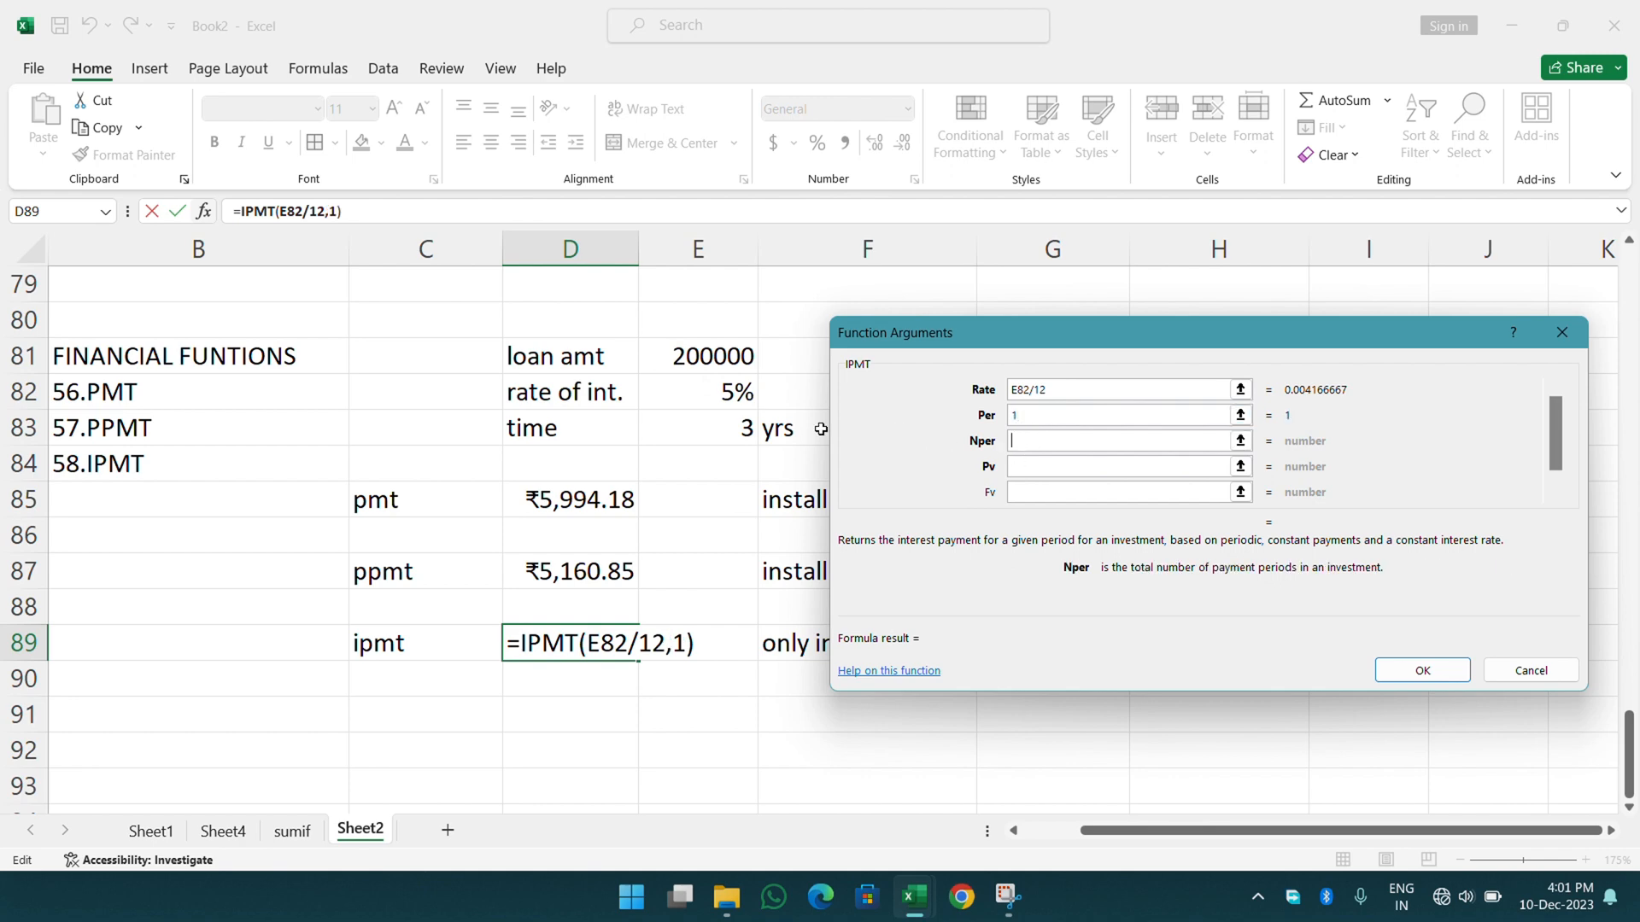
pyautogui.click(715, 427)
pyautogui.write('*12')
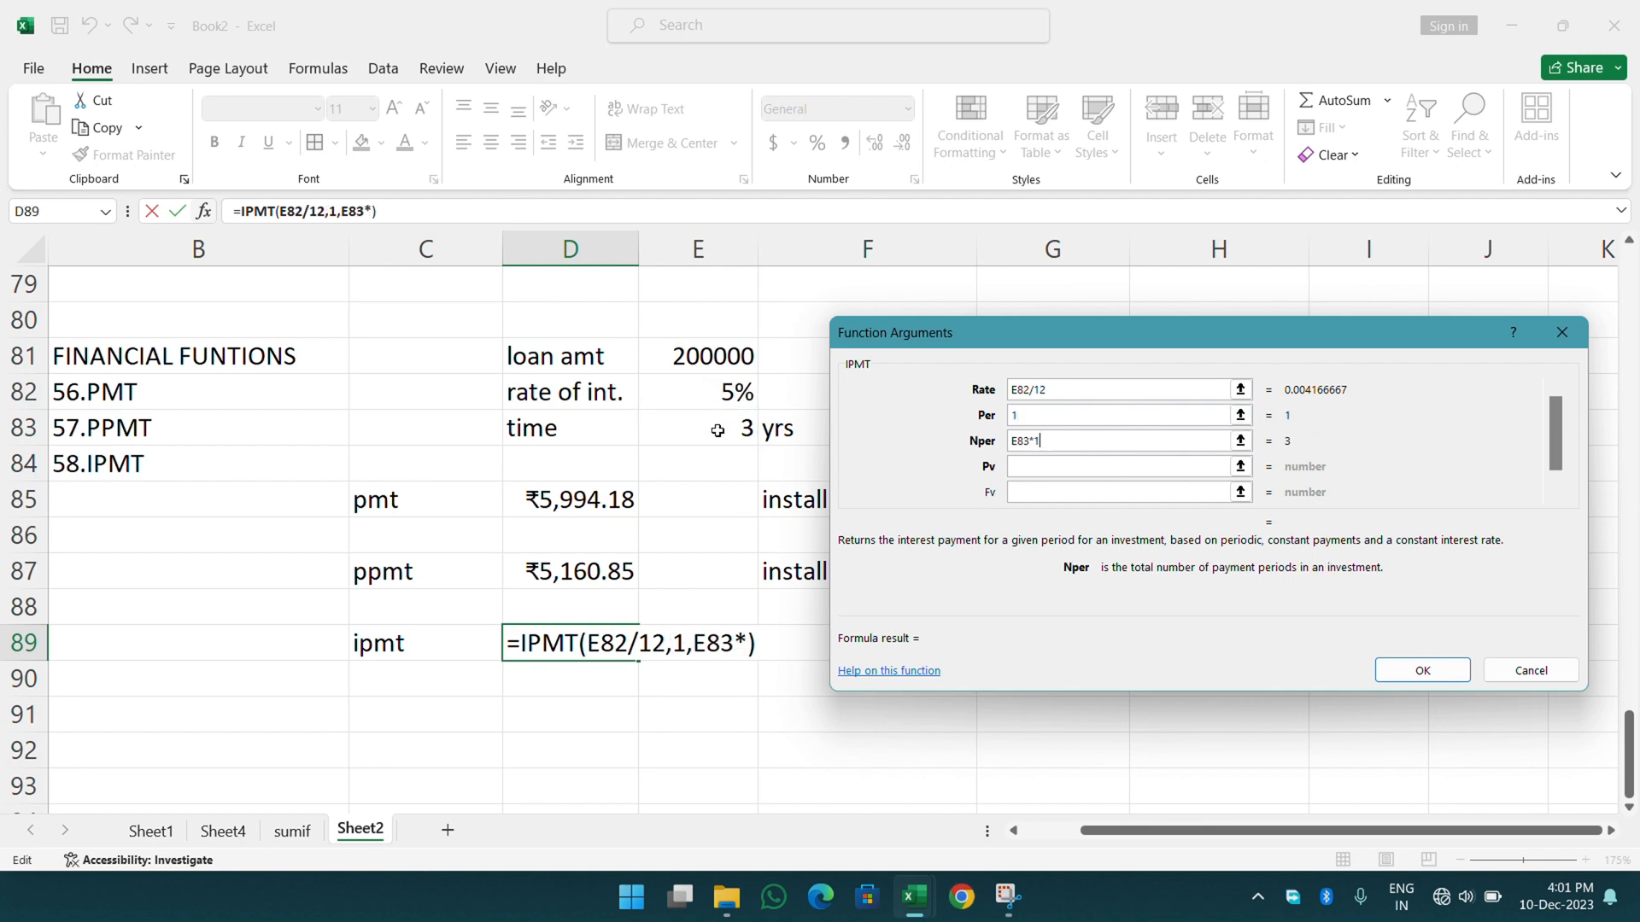
# - Set the IPMT present value (Pv) to -E81 and insert the completed formula in D89
pyautogui.click(1047, 467)
pyautogui.write('-')
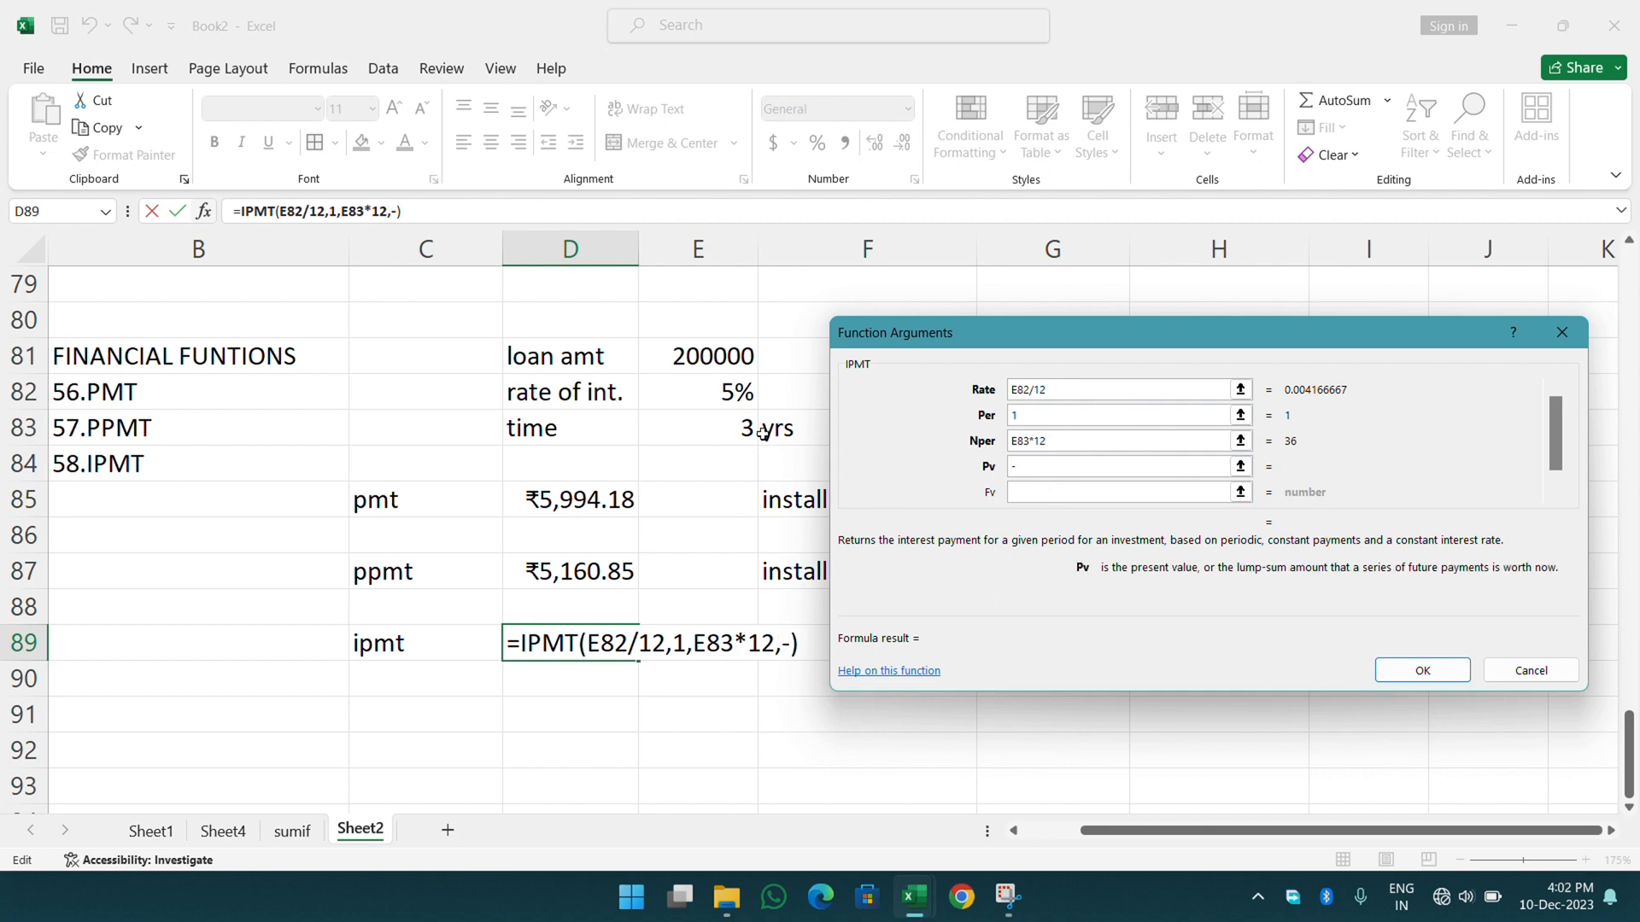
pyautogui.click(694, 363)
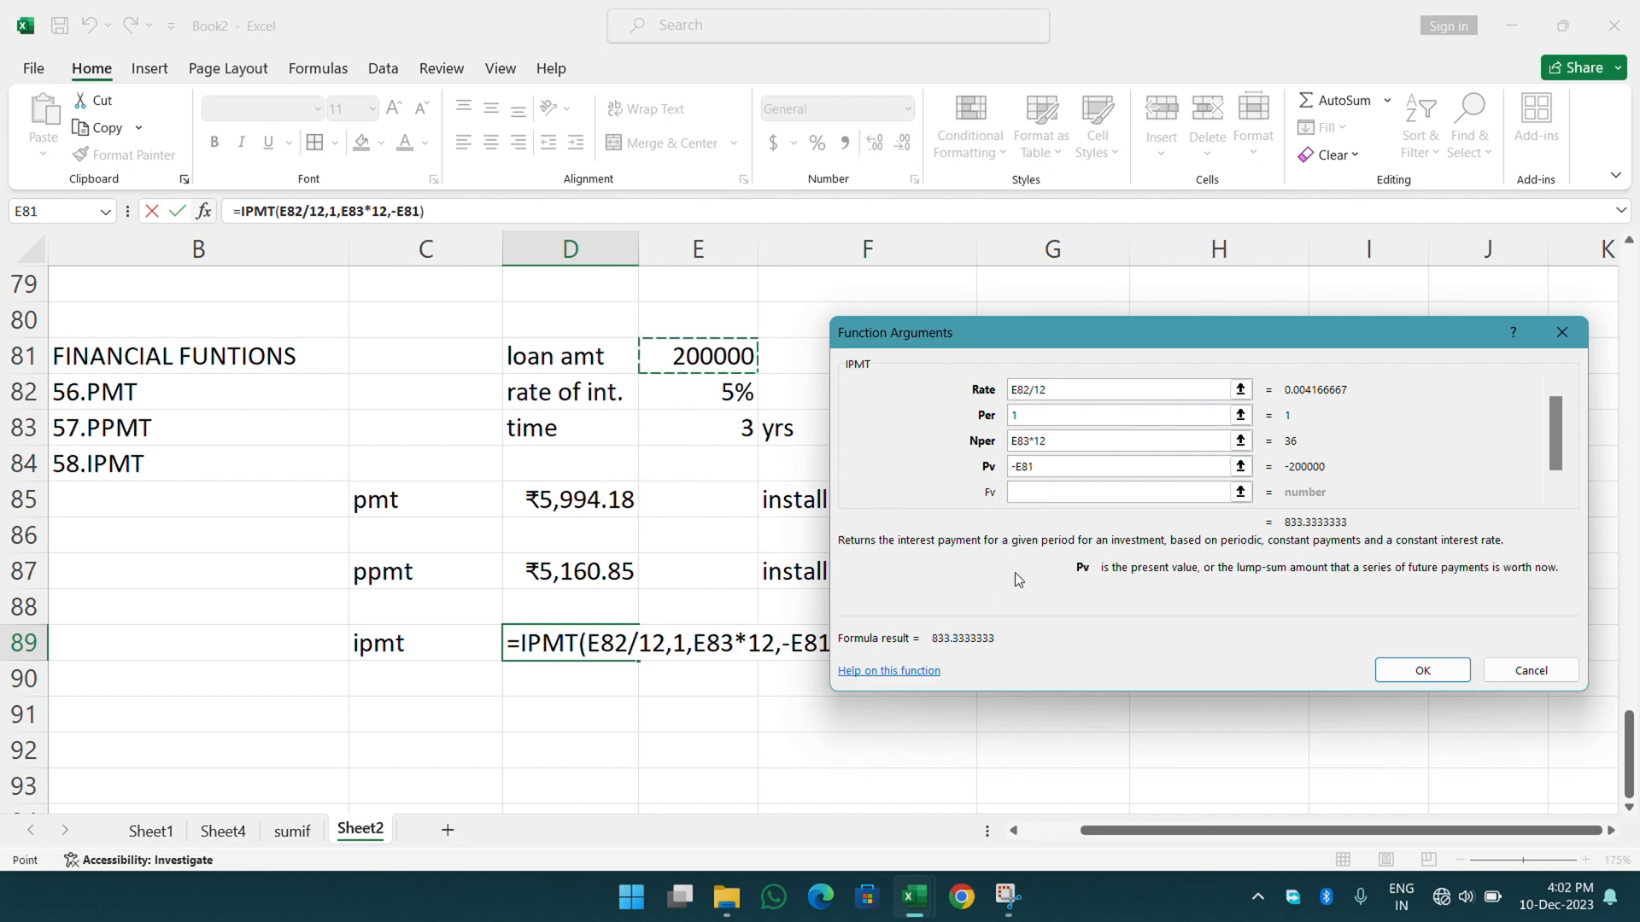
pyautogui.click(1427, 672)
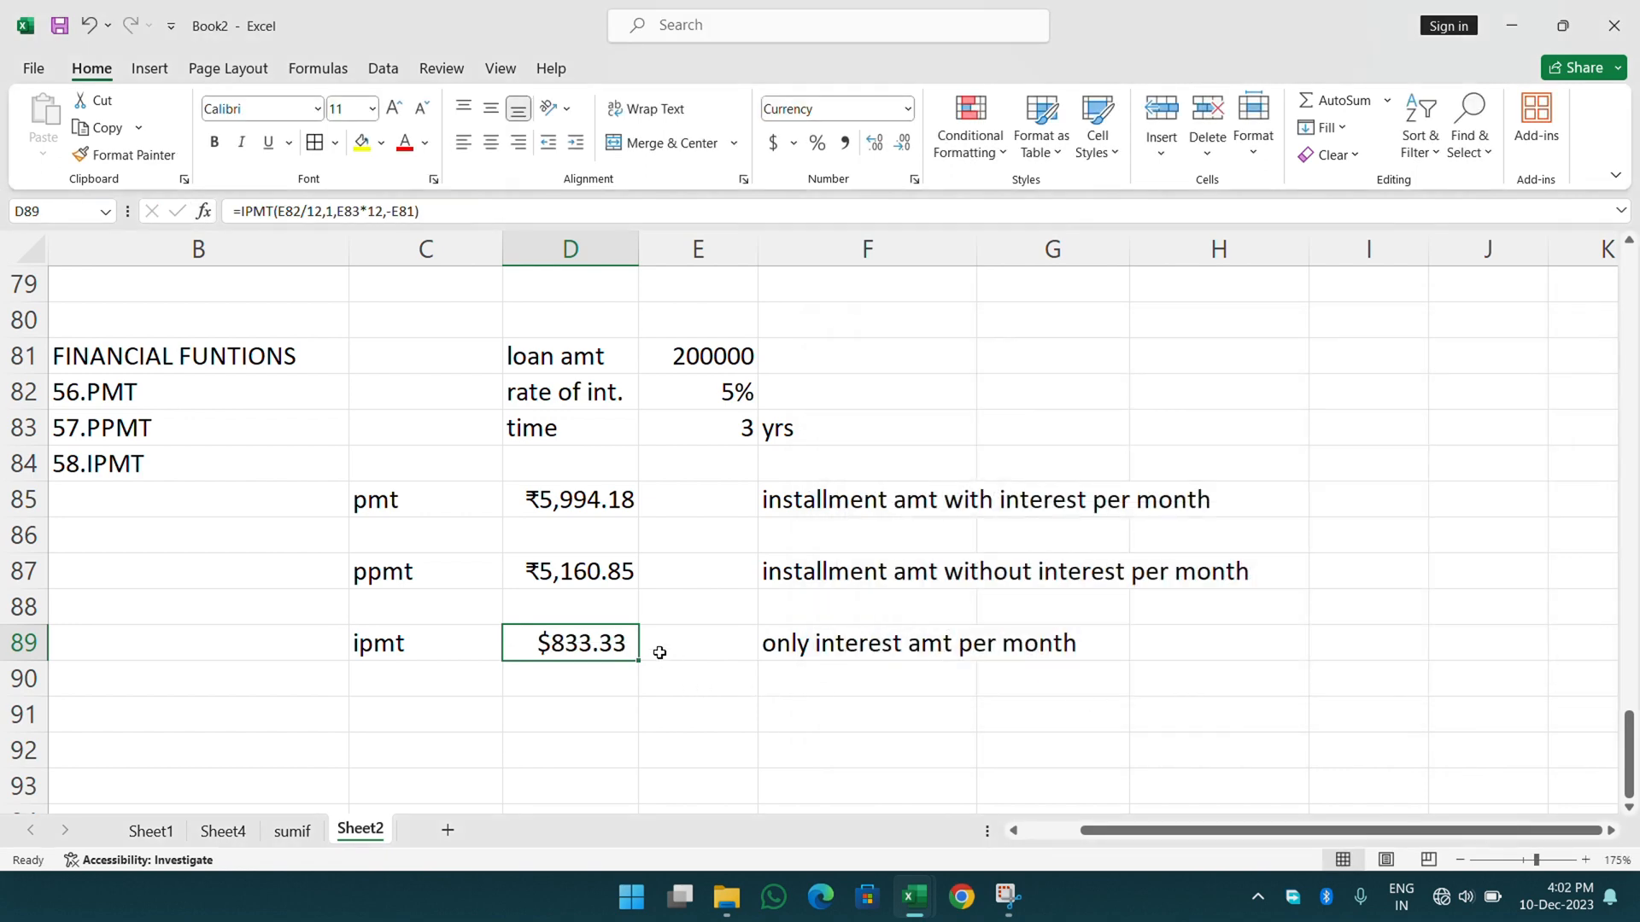
# - Copy the rupee currency format from the PPMT result in D87 onto the IPMT result in D89
pyautogui.click(582, 577)
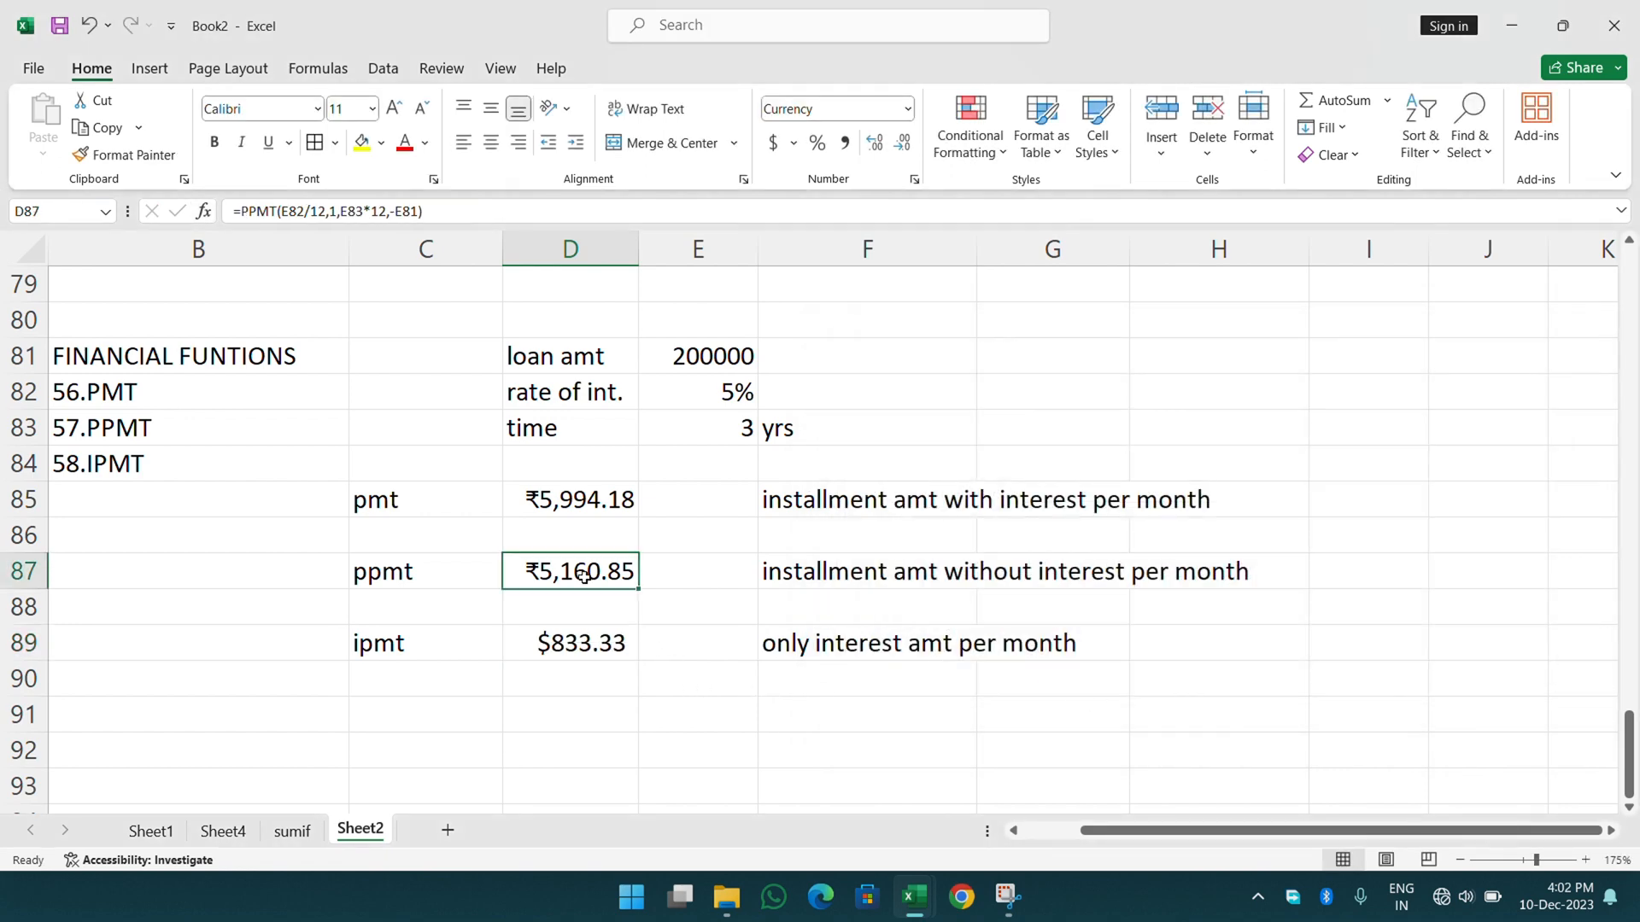
pyautogui.click(127, 155)
pyautogui.click(540, 643)
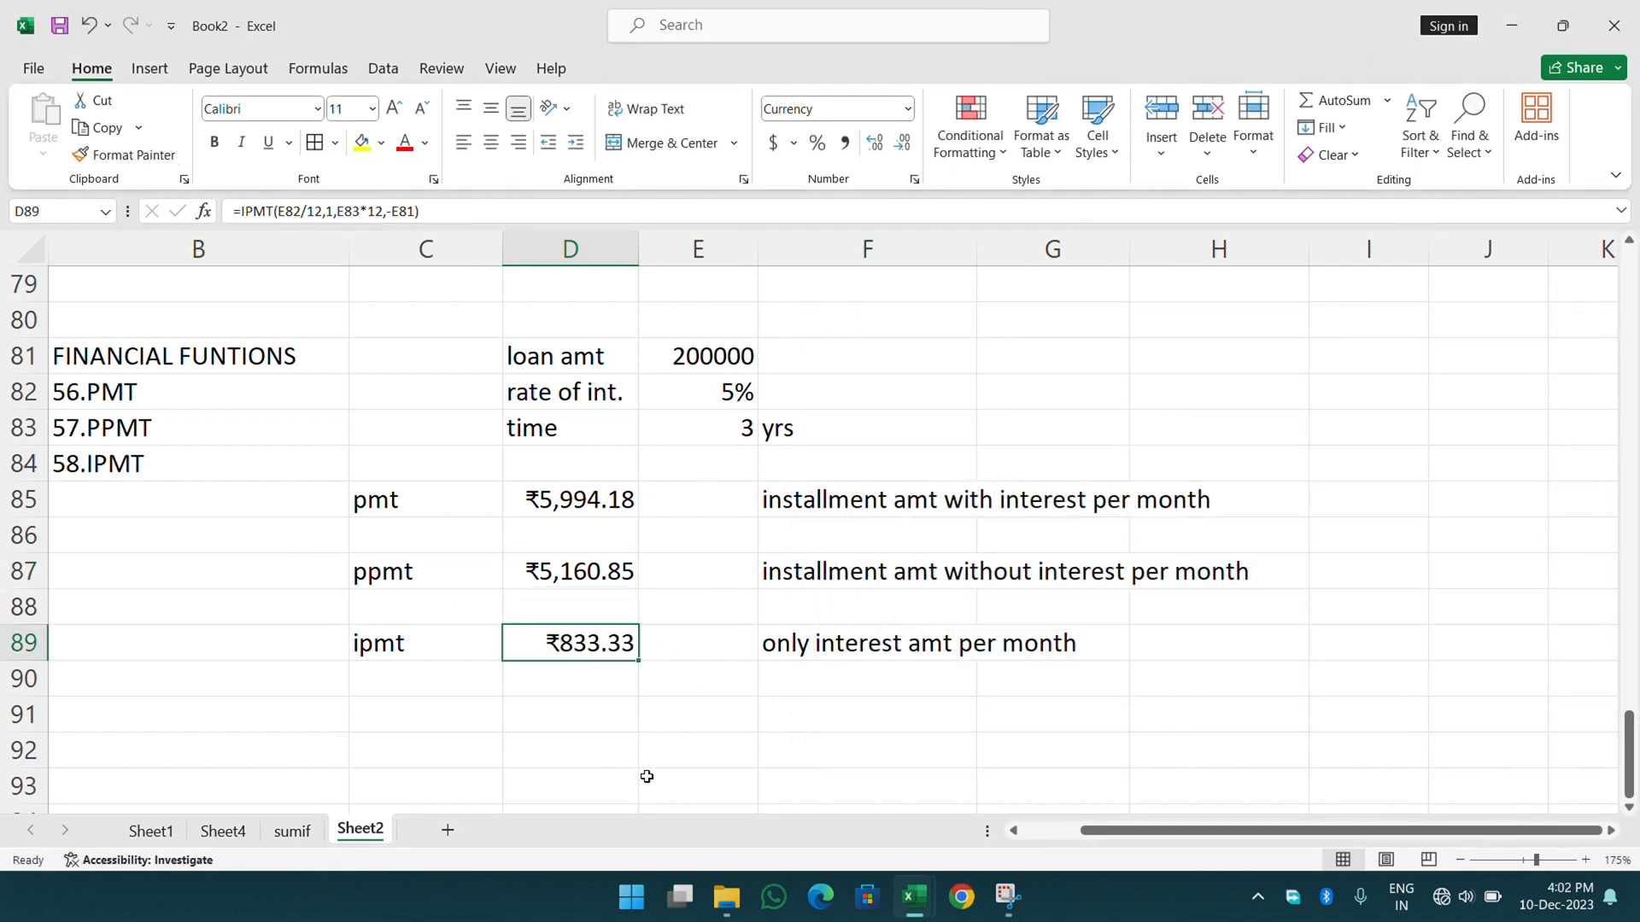
pyautogui.click(675, 755)
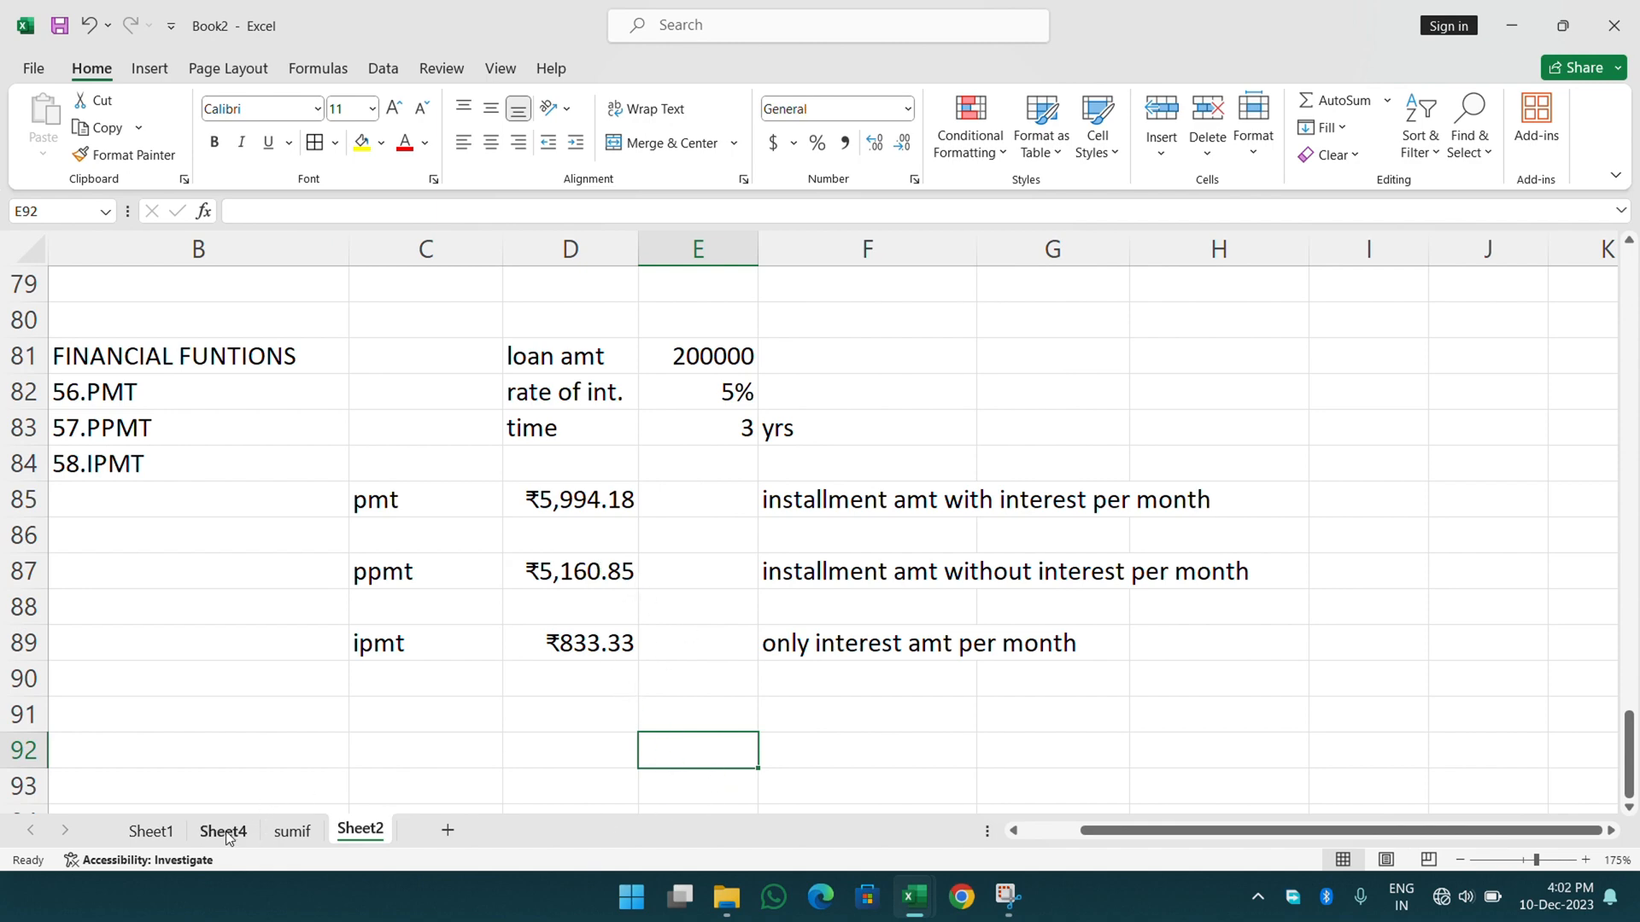
# - On Sheet1, fill the logical and financial function lists in G1:G8 with yellow
pyautogui.click(150, 831)
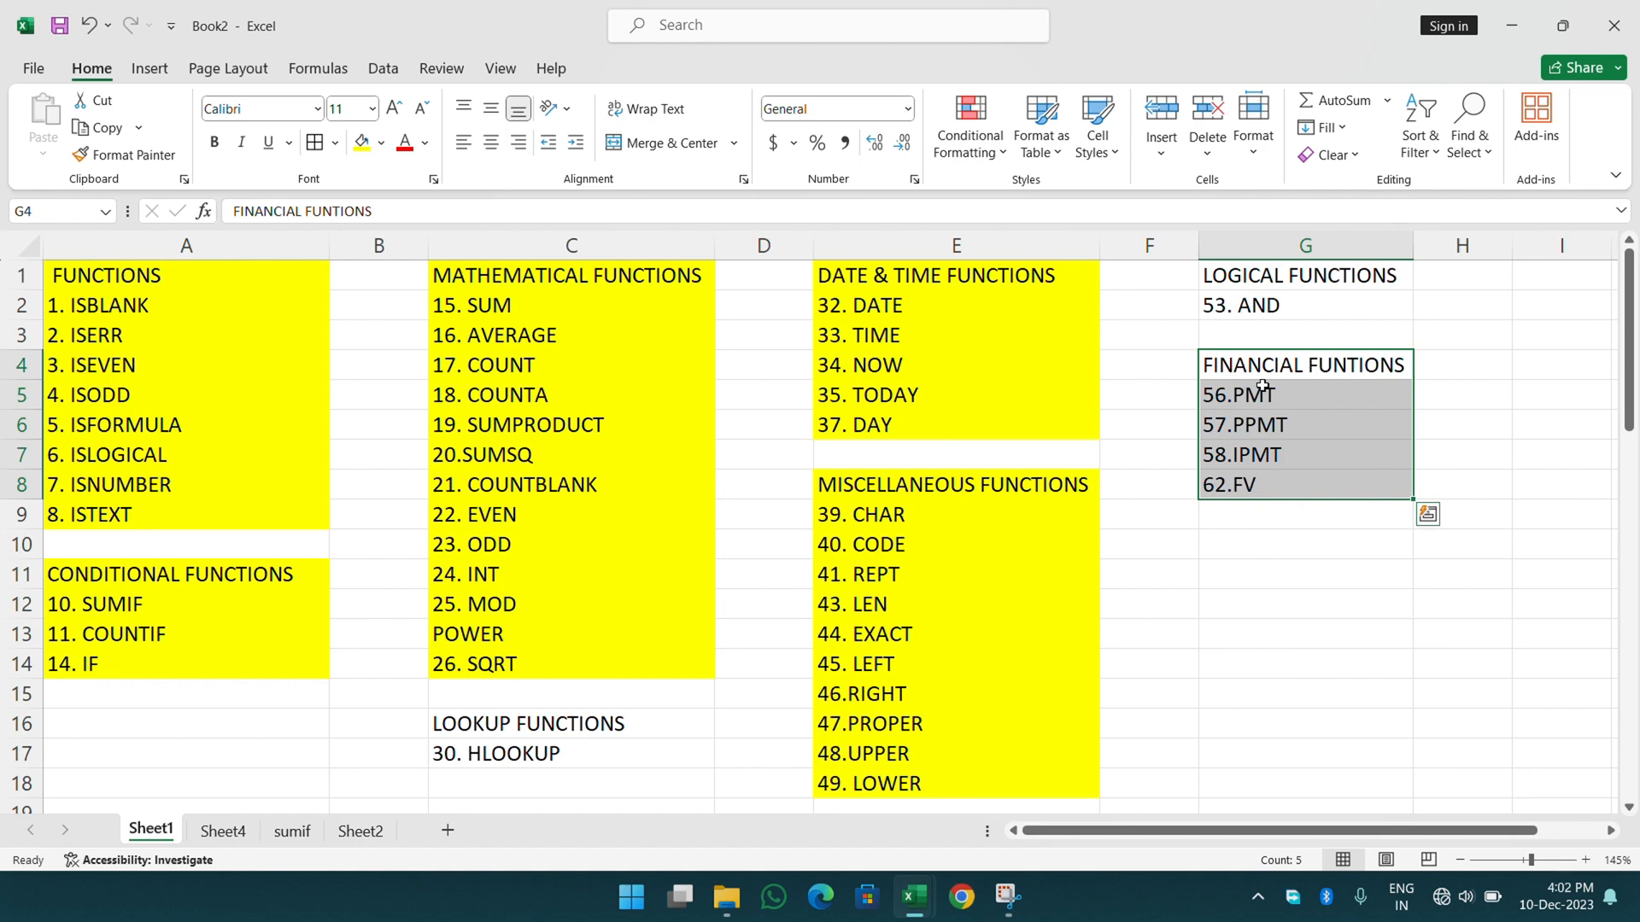
pyautogui.moveTo(1244, 275); pyautogui.dragTo(1247, 484)
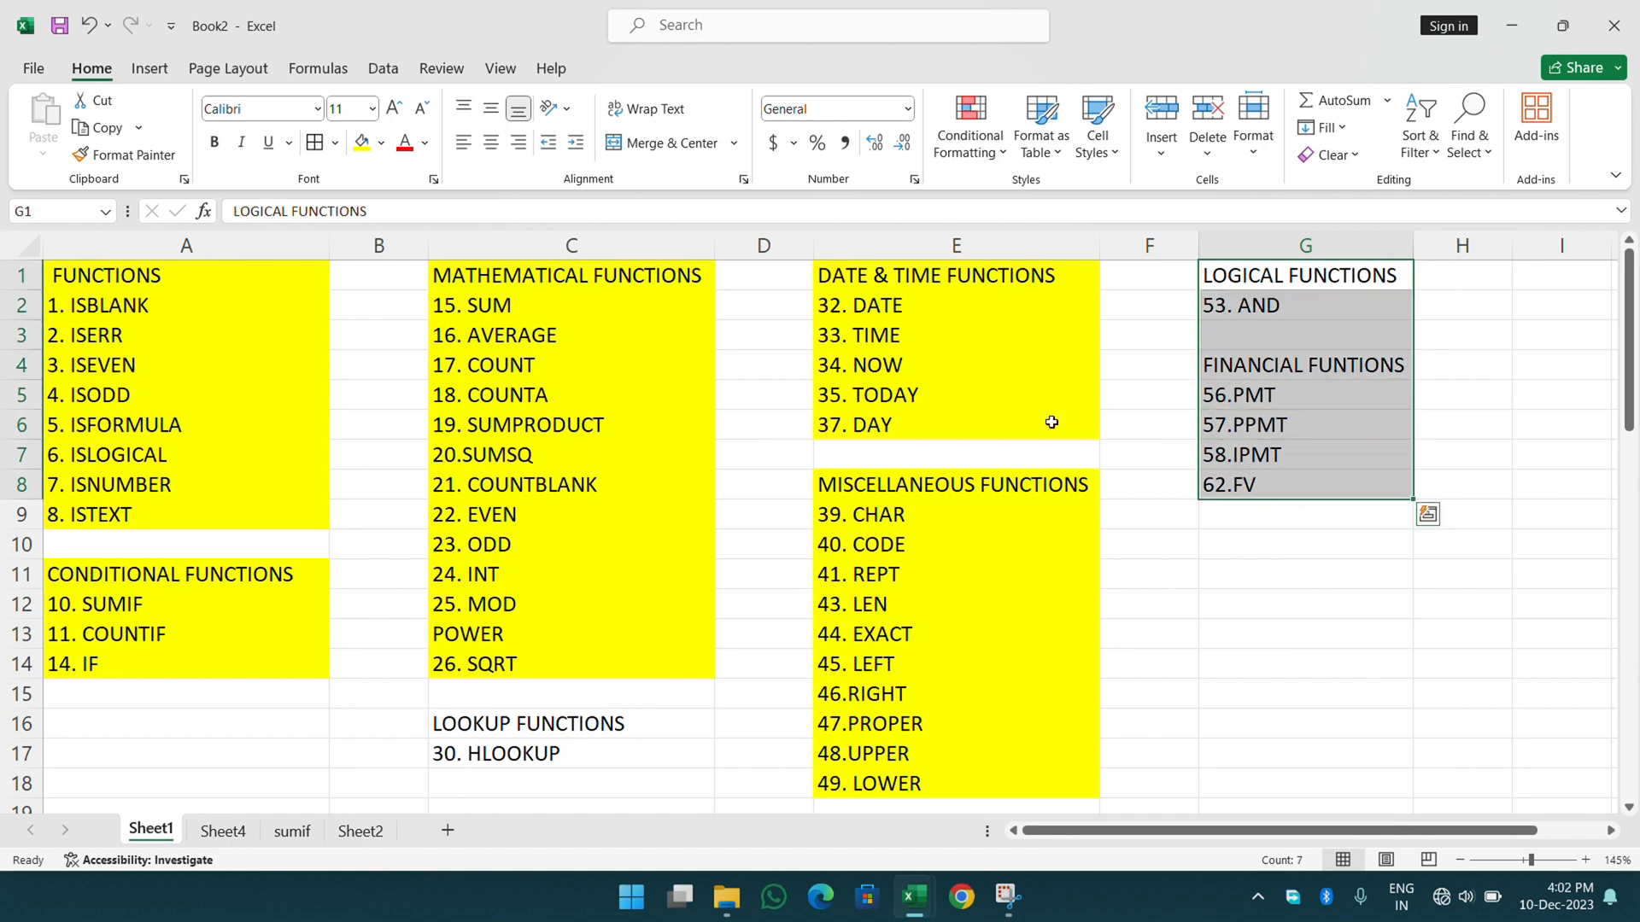
pyautogui.click(362, 142)
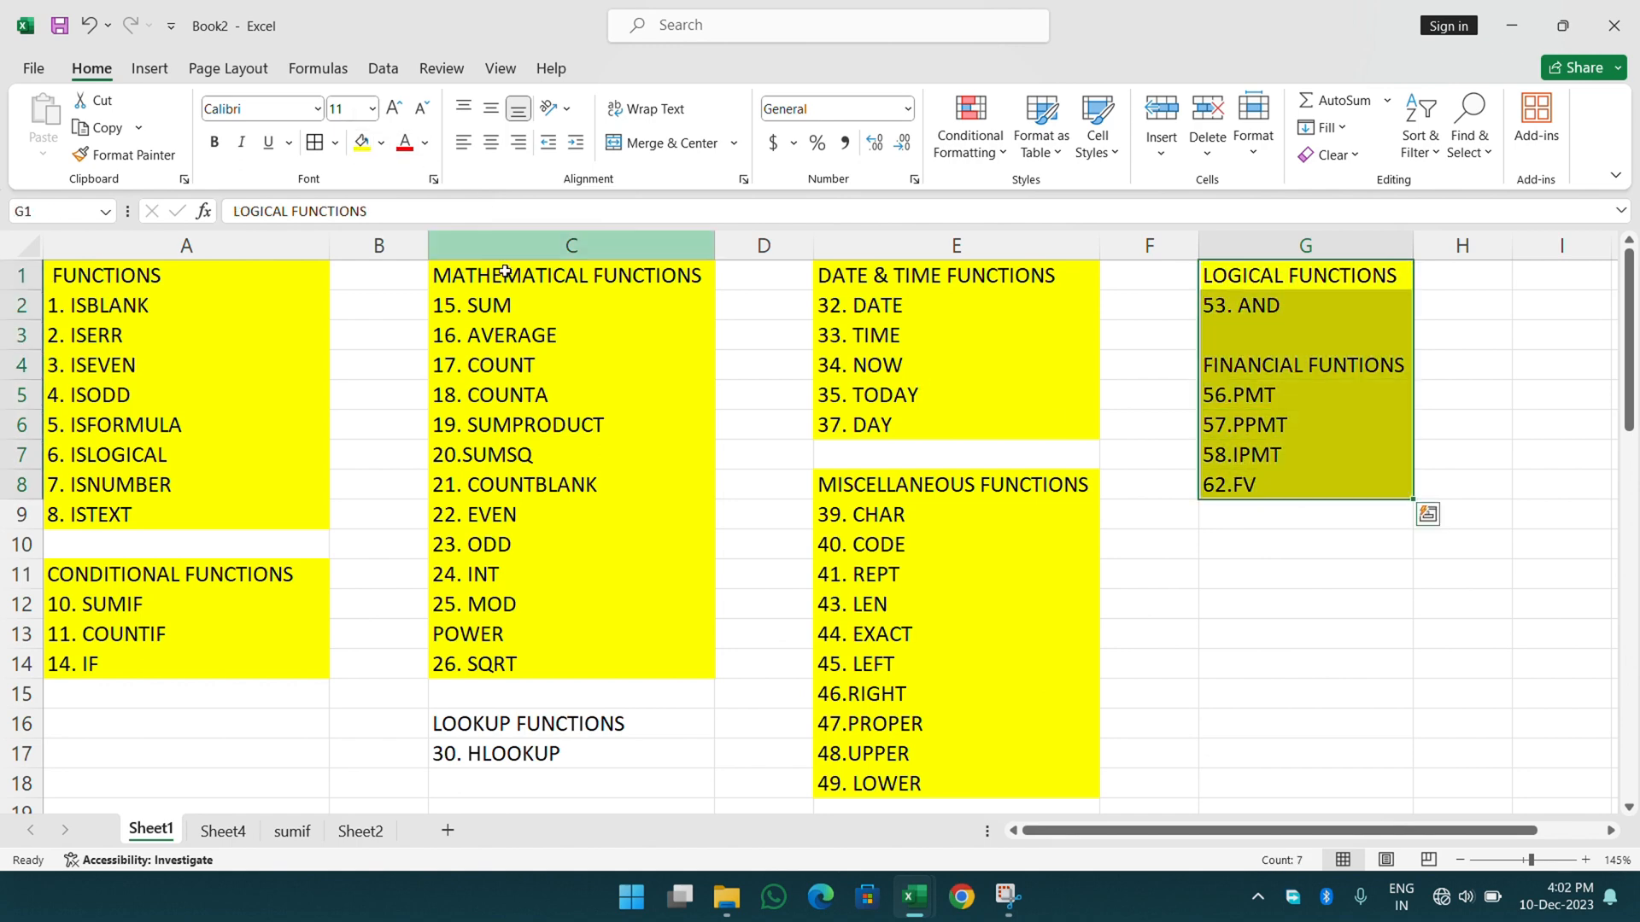
pyautogui.click(867, 533)
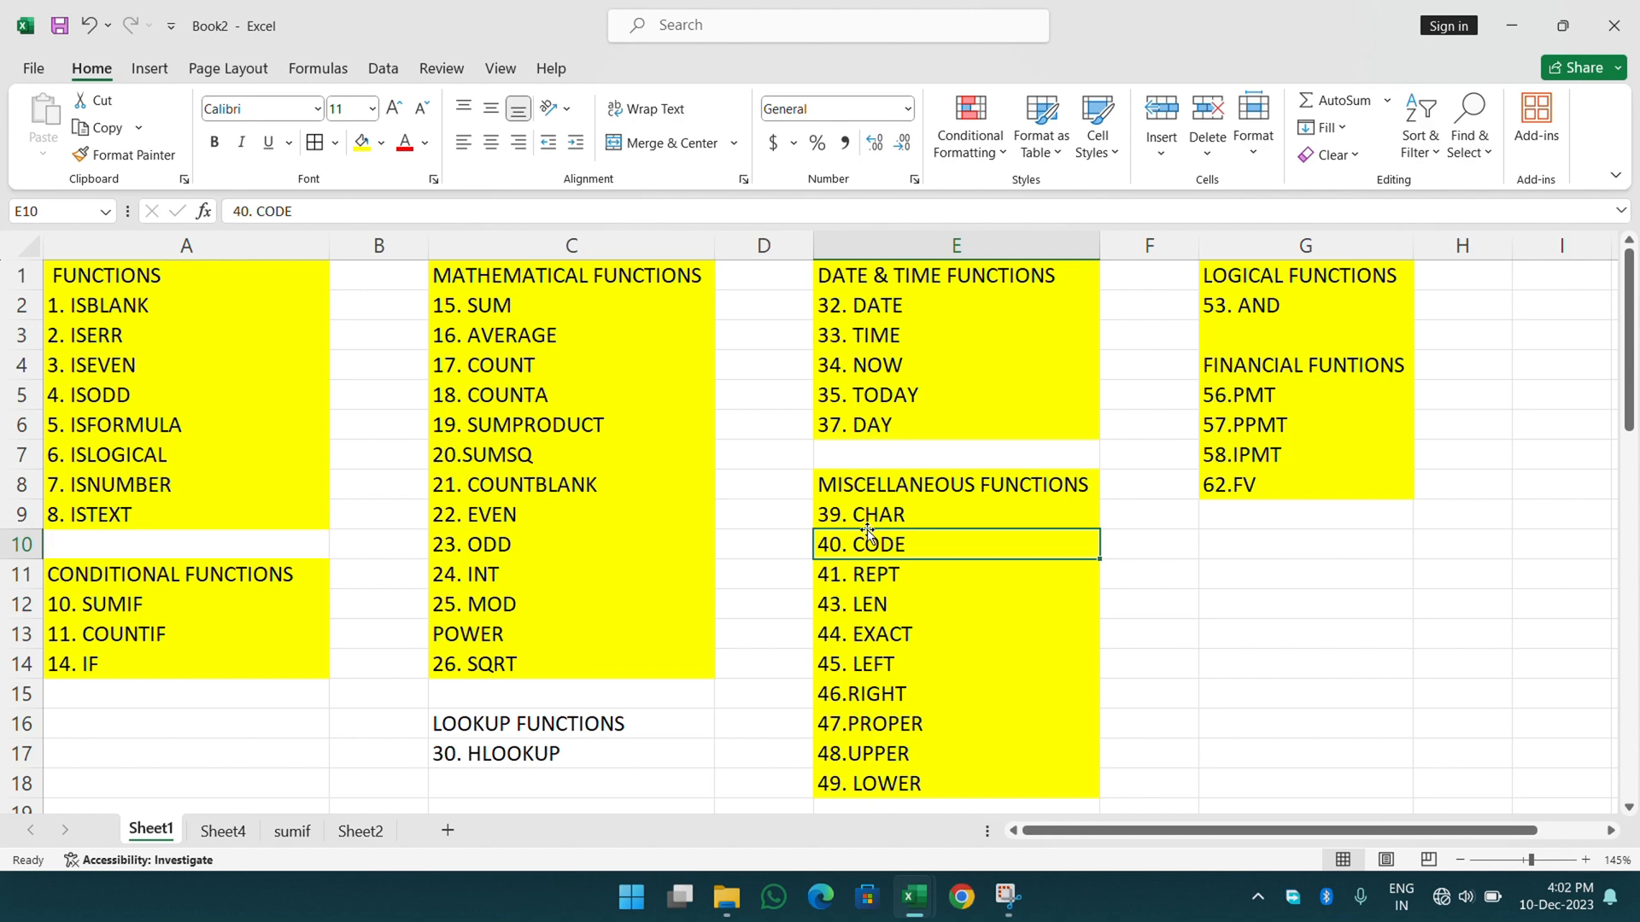
pyautogui.click(717, 49)
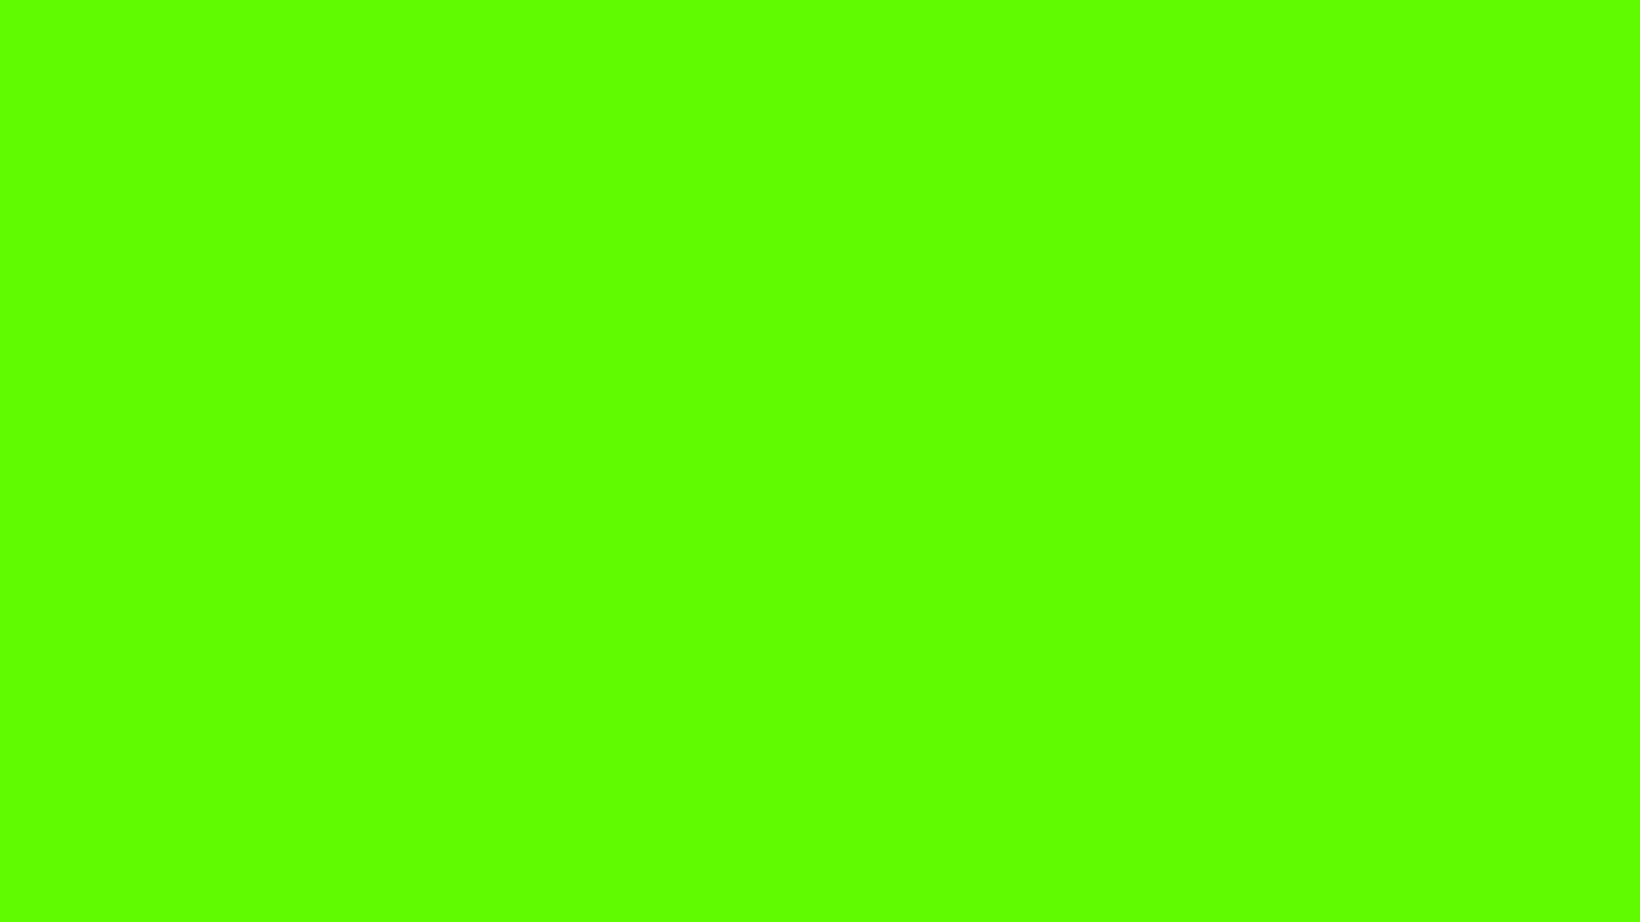